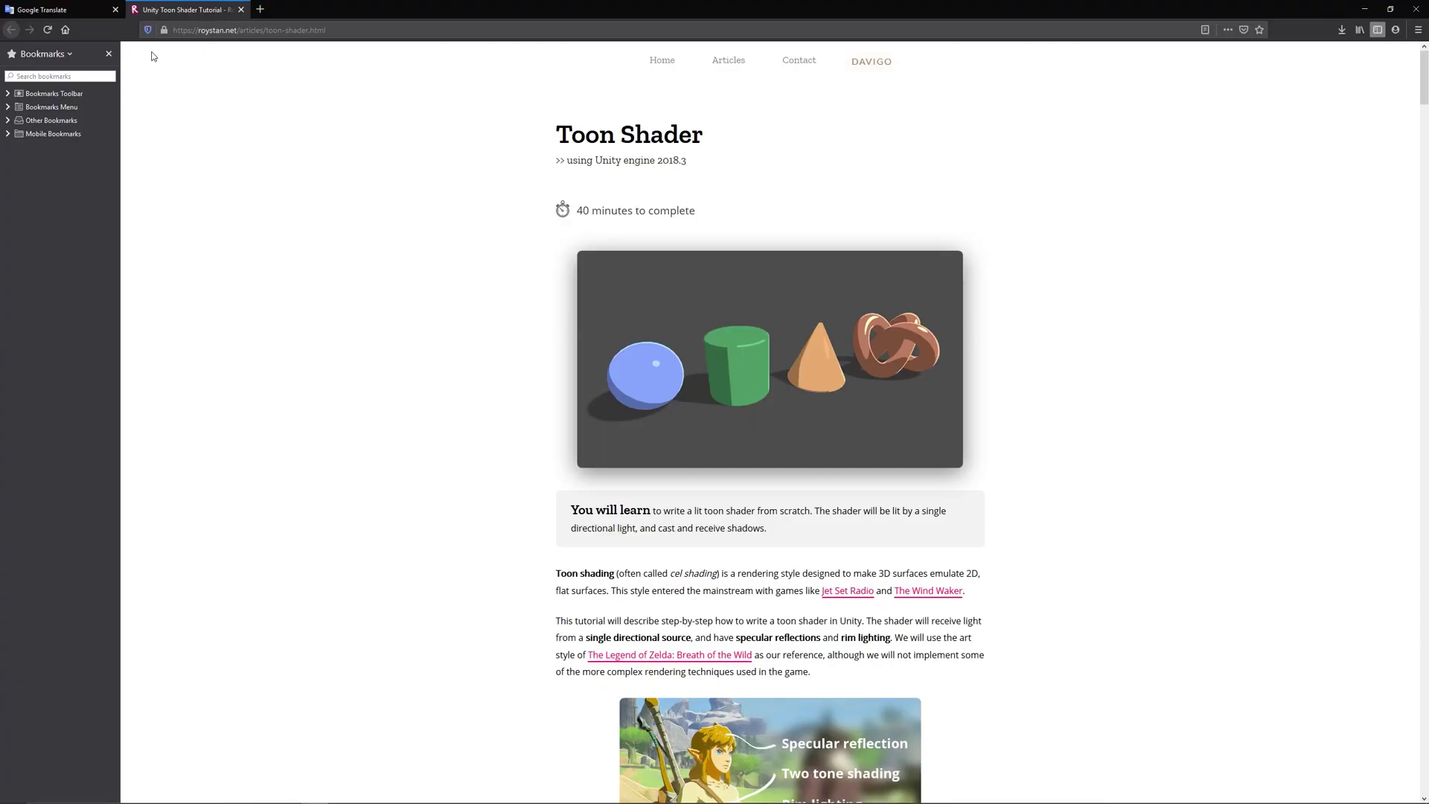
# - Close the Google Translate page and the bookmarks sidebar, and read through the Toon Shader article's introduction, reference images and prerequisites
pyautogui.click(116, 9)
pyautogui.click(109, 54)
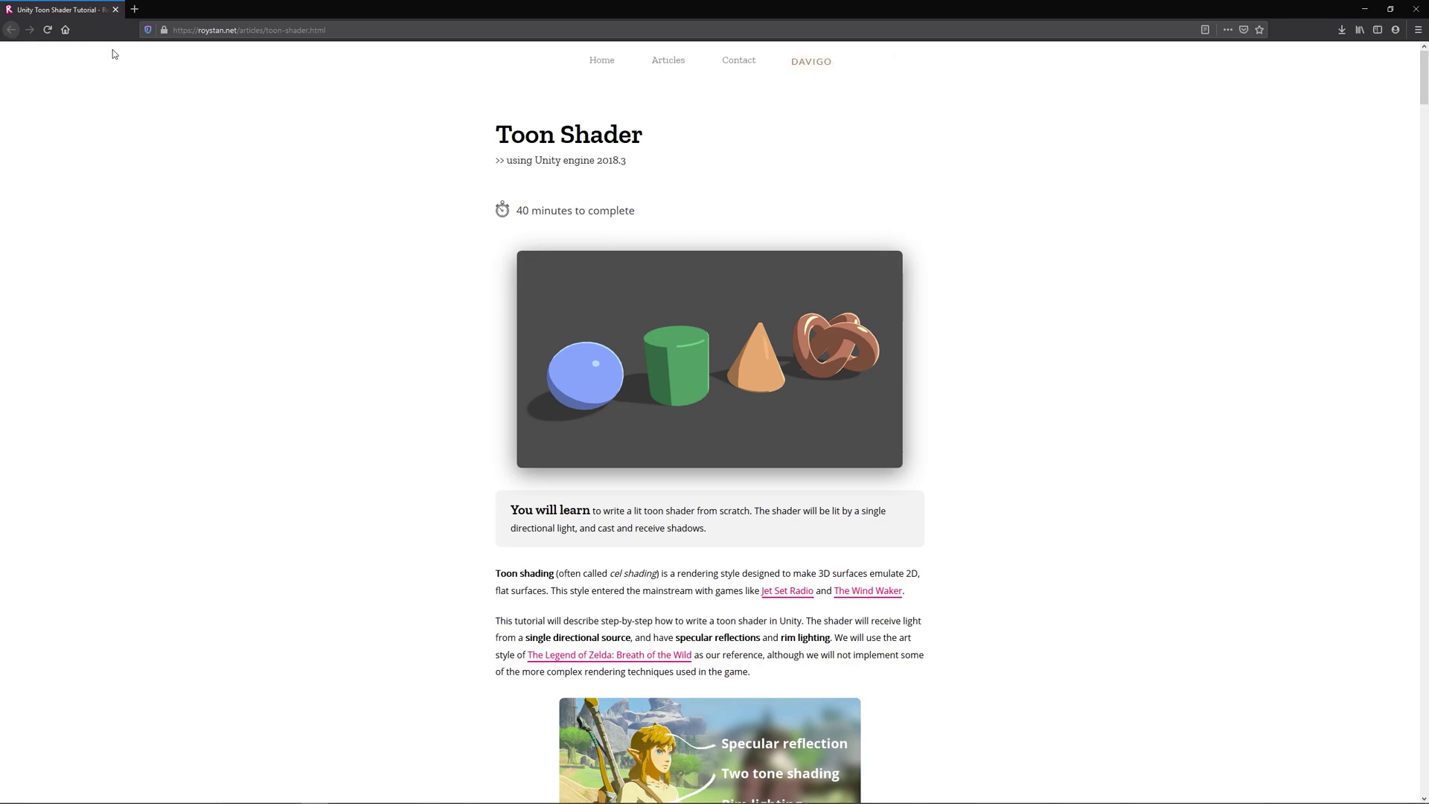
pyautogui.scroll(-3, 664, 189)
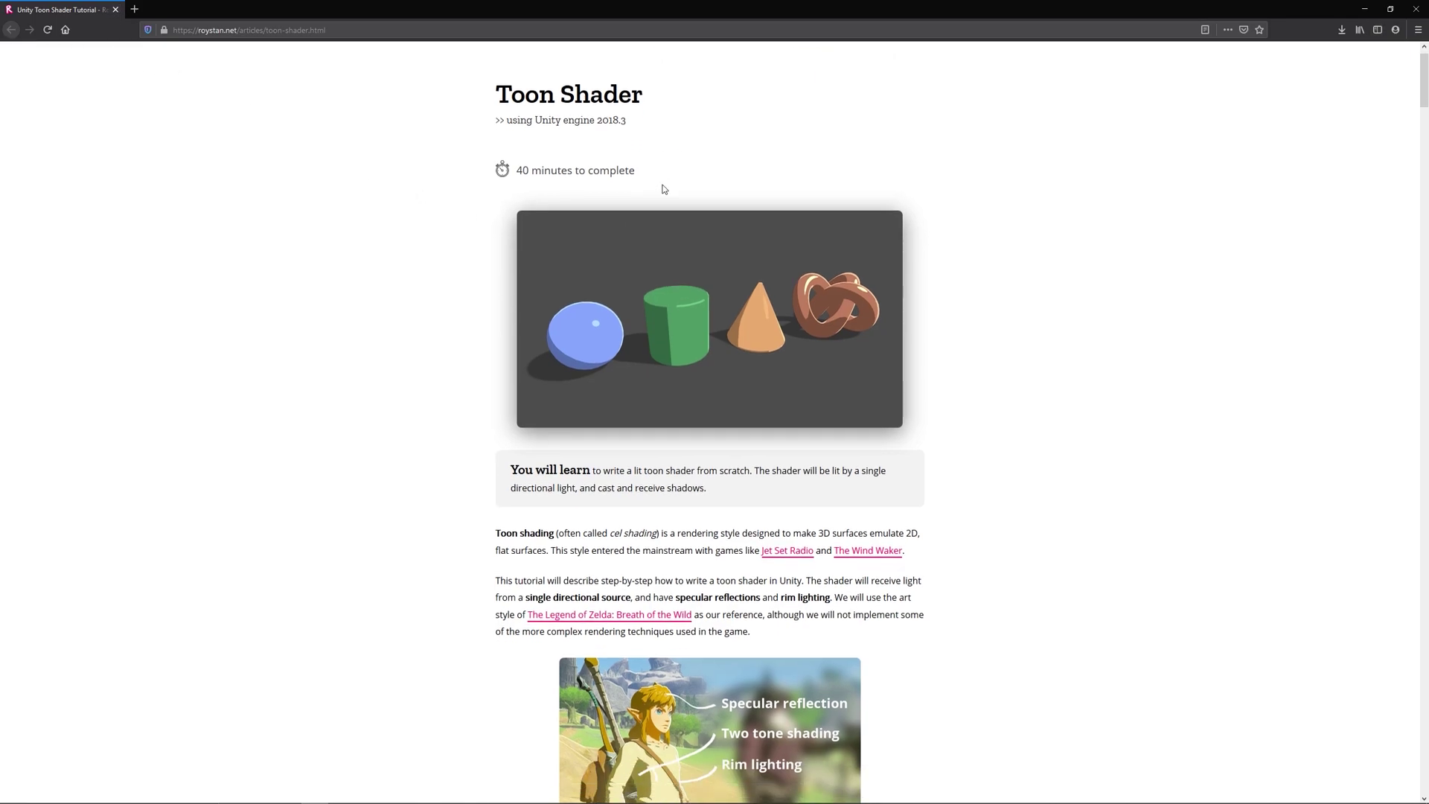
pyautogui.scroll(-1, 663, 186)
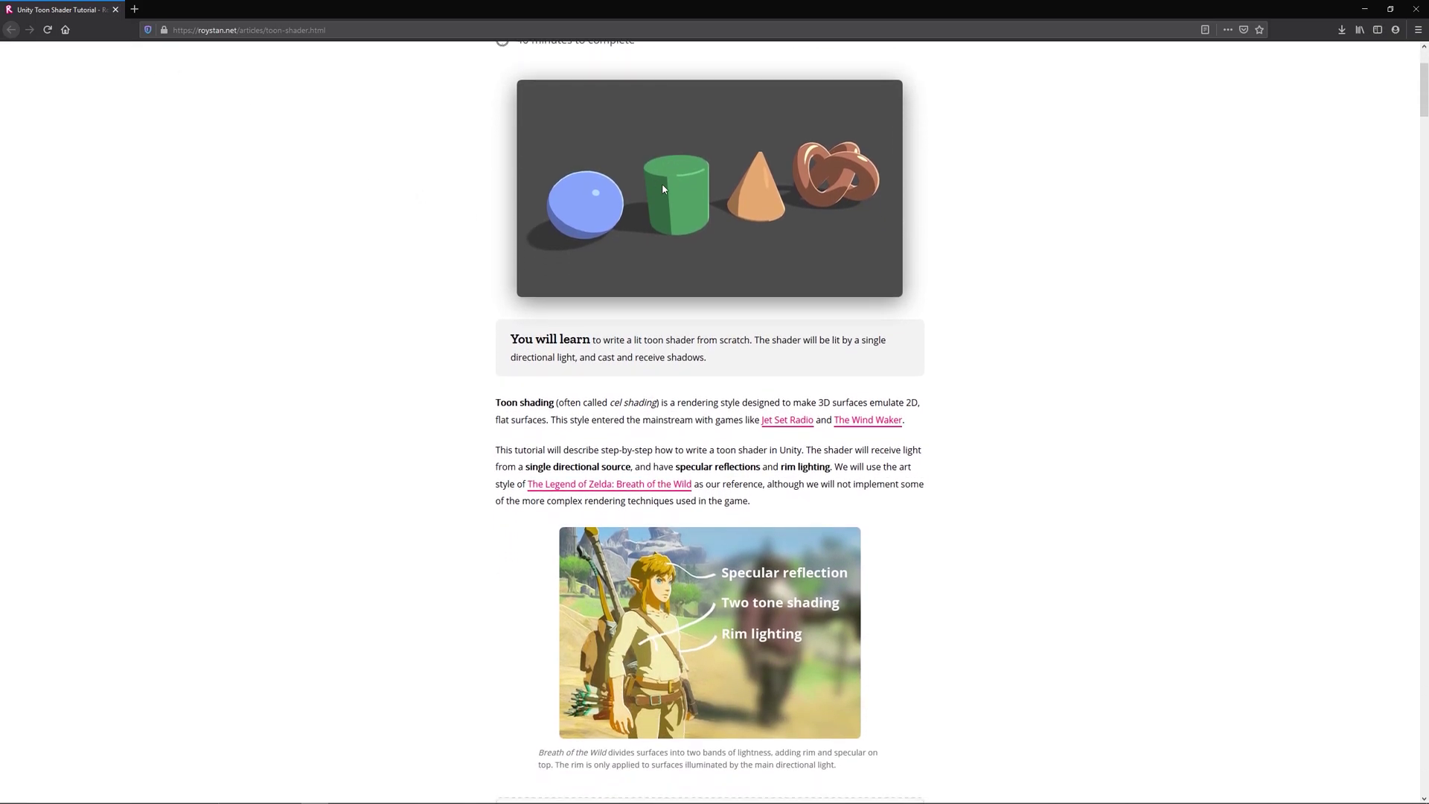
pyautogui.keyDown('ctrl'); pyautogui.scroll(1, 663, 186); pyautogui.keyUp('ctrl')
pyautogui.scroll(-4, 663, 189)
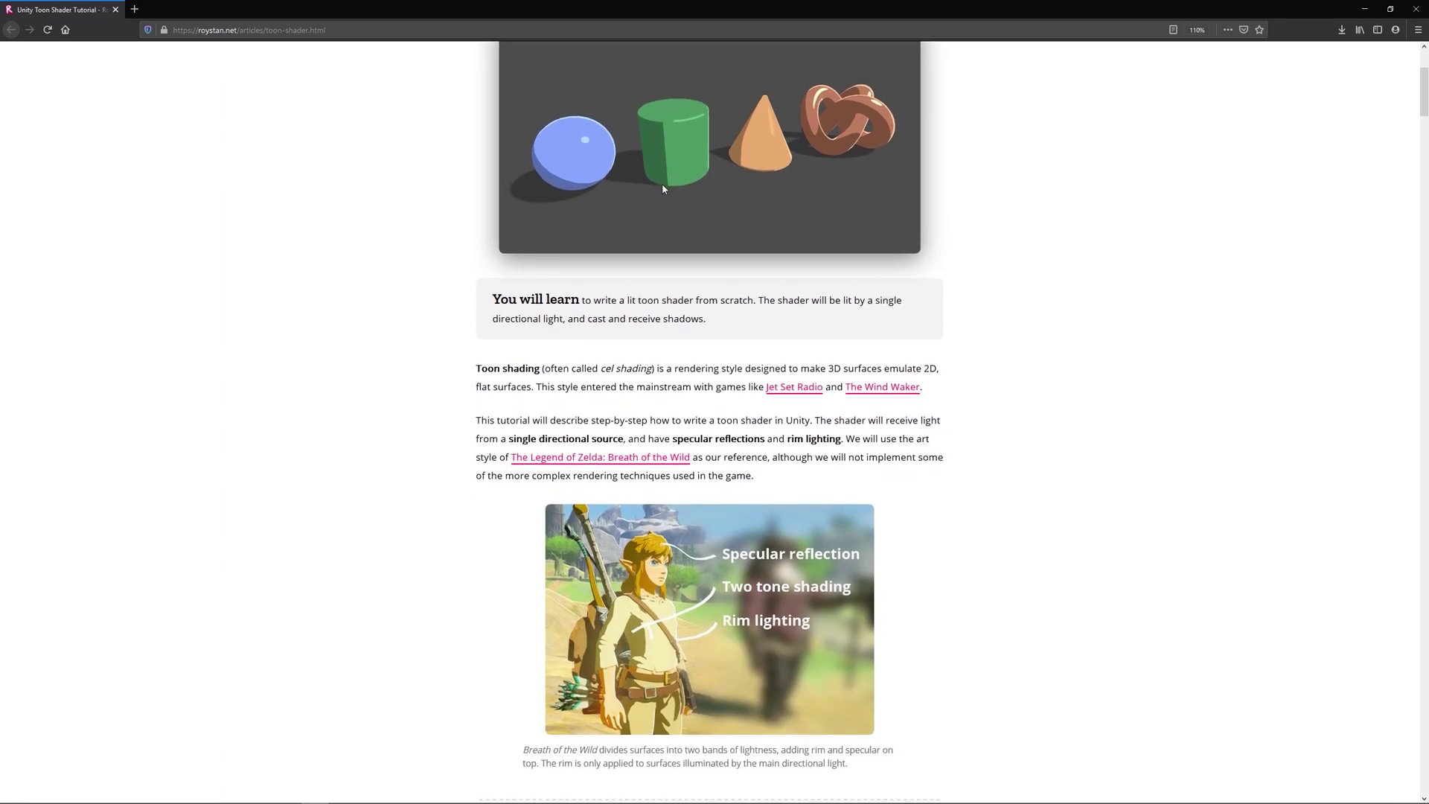
pyautogui.scroll(-2, 664, 189)
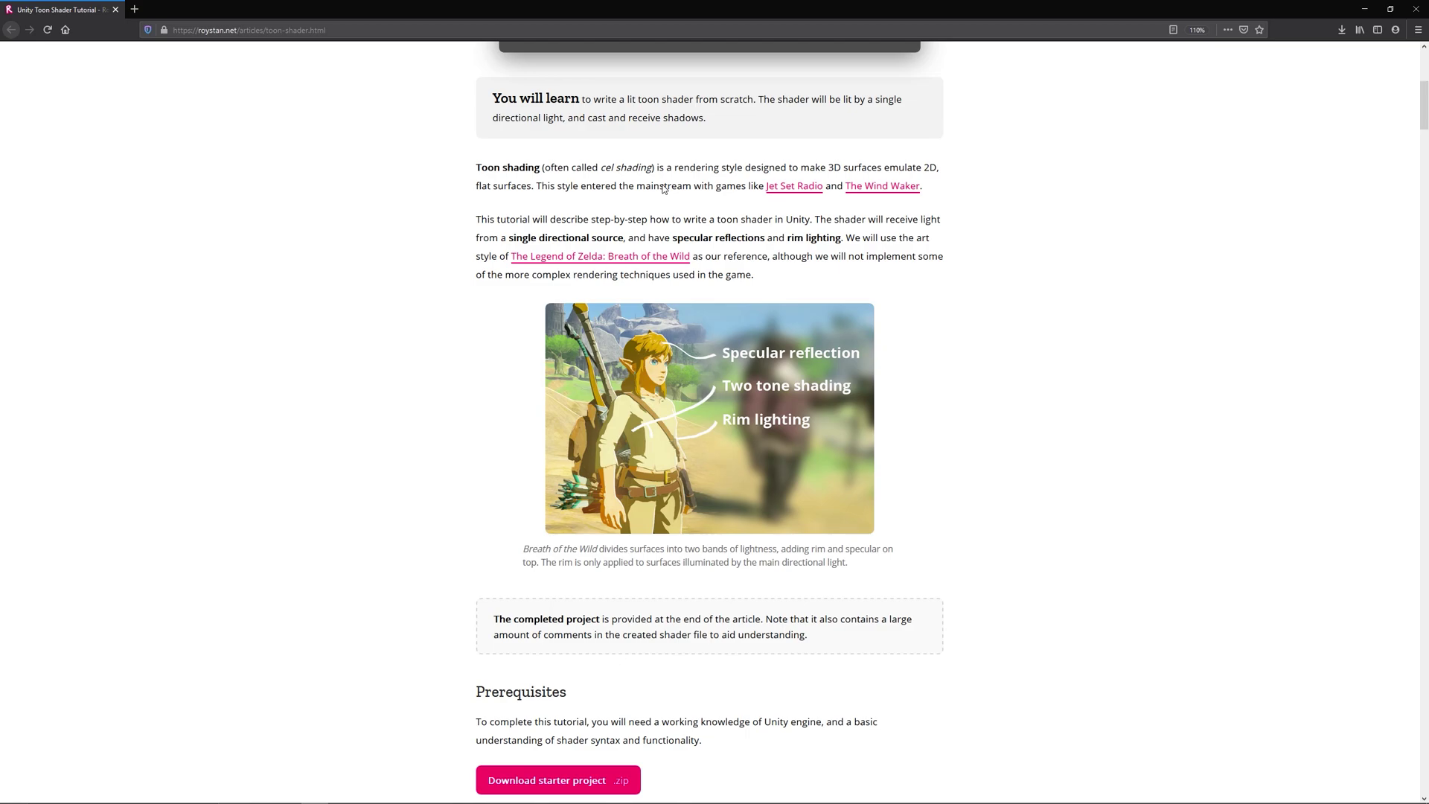
pyautogui.scroll(-3, 663, 189)
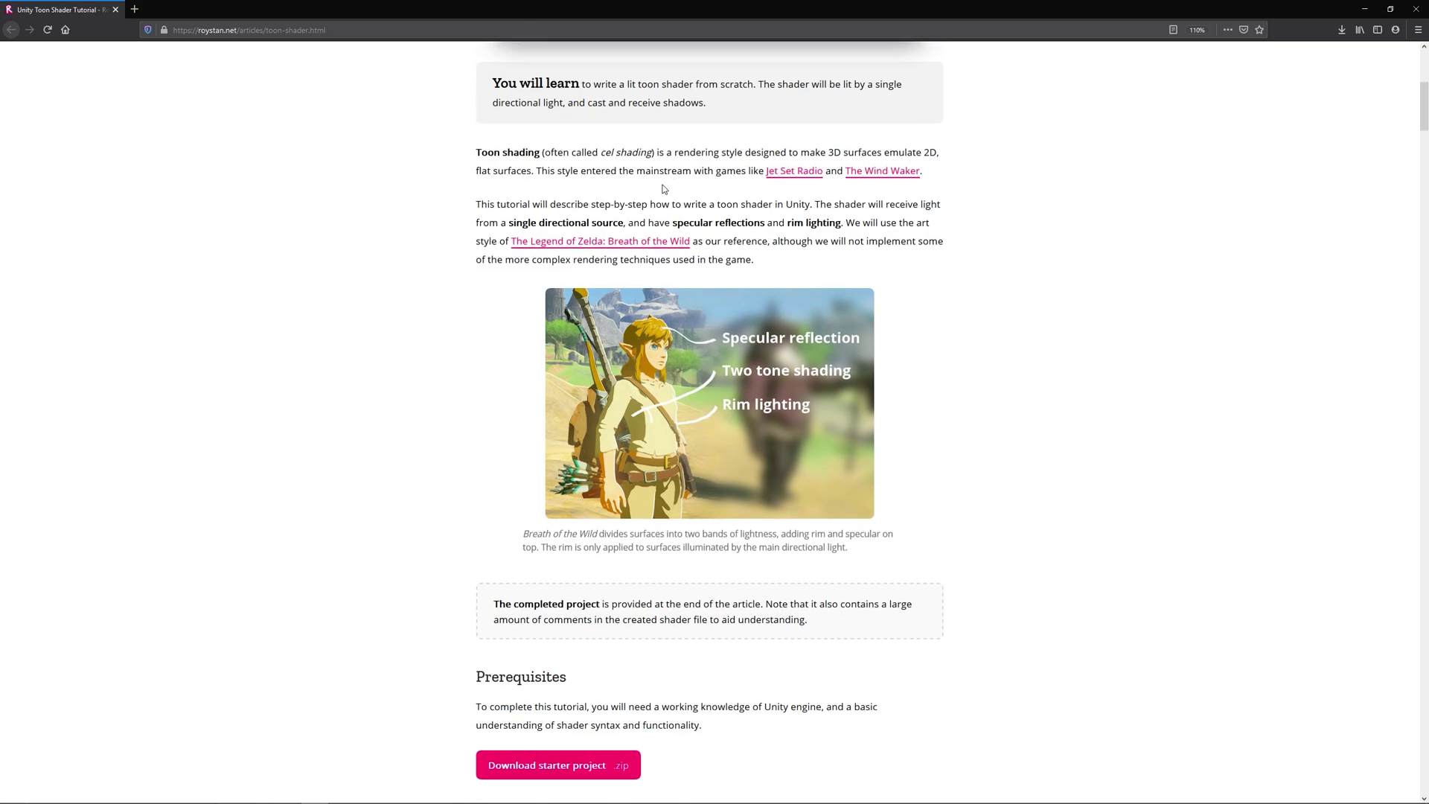
pyautogui.scroll(-5, 663, 186)
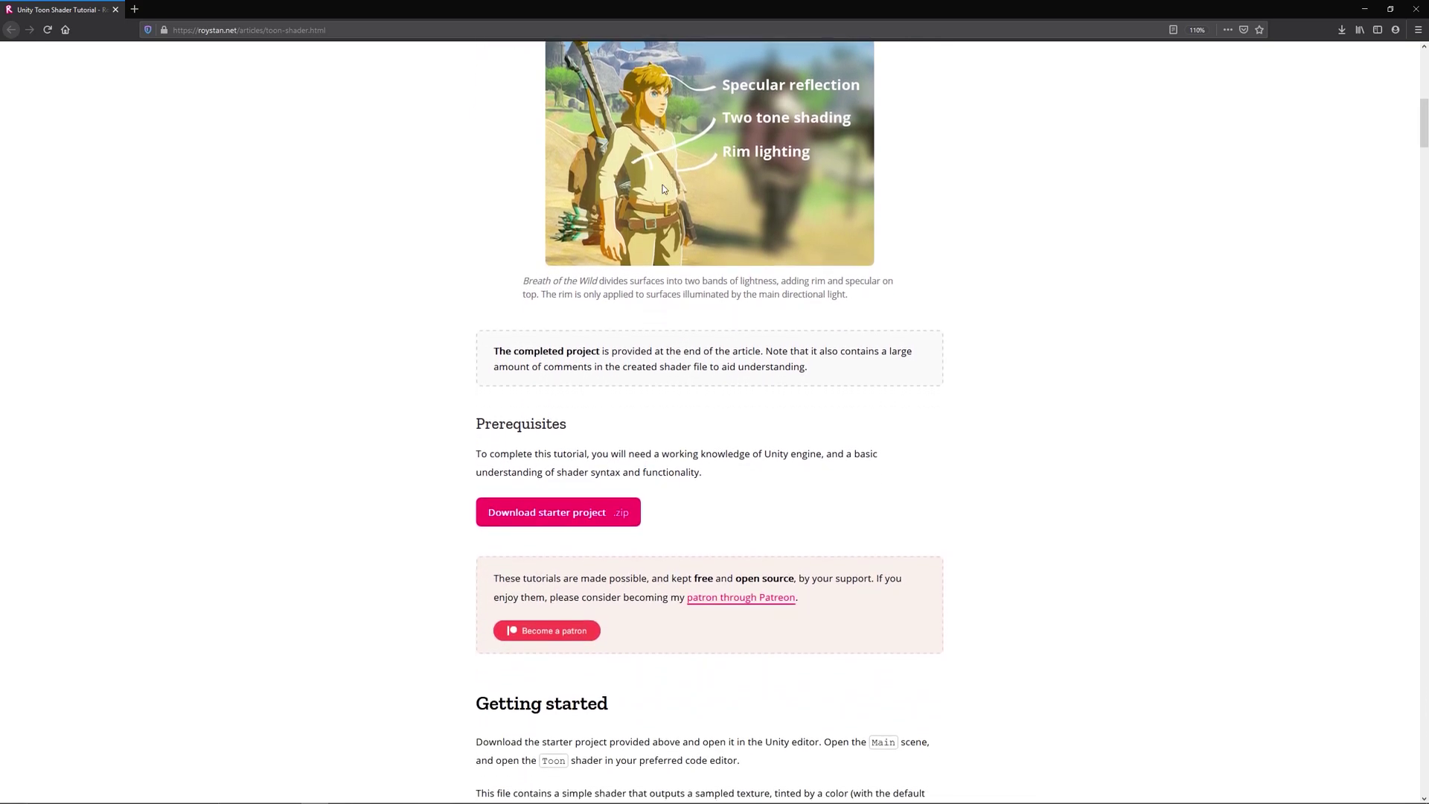
pyautogui.scroll(6, 663, 186)
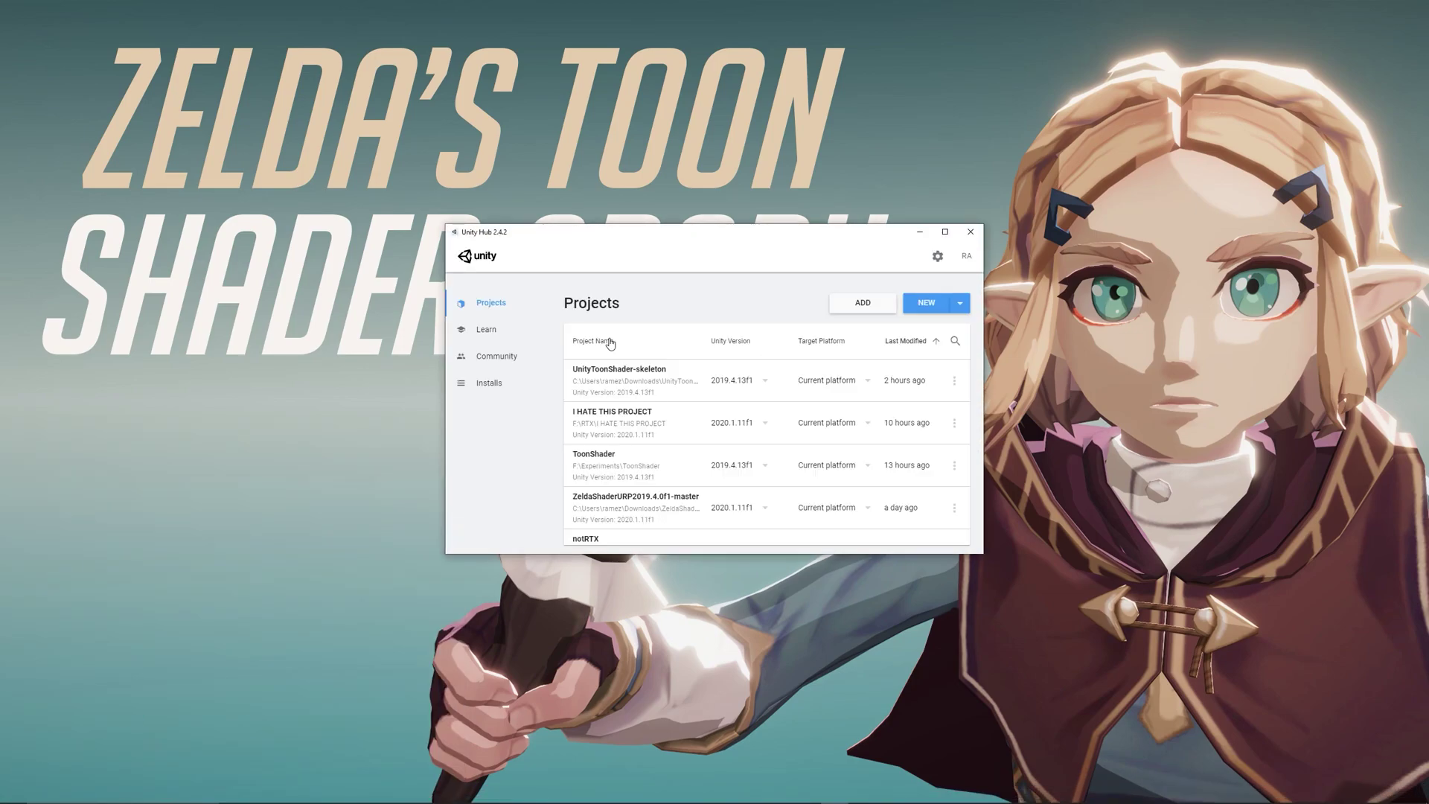
# - Create a Unity 2019.4.13f1 project named "Zelda's Toon Shader Graph" from the Universal Render Pipeline template
pyautogui.click(962, 303)
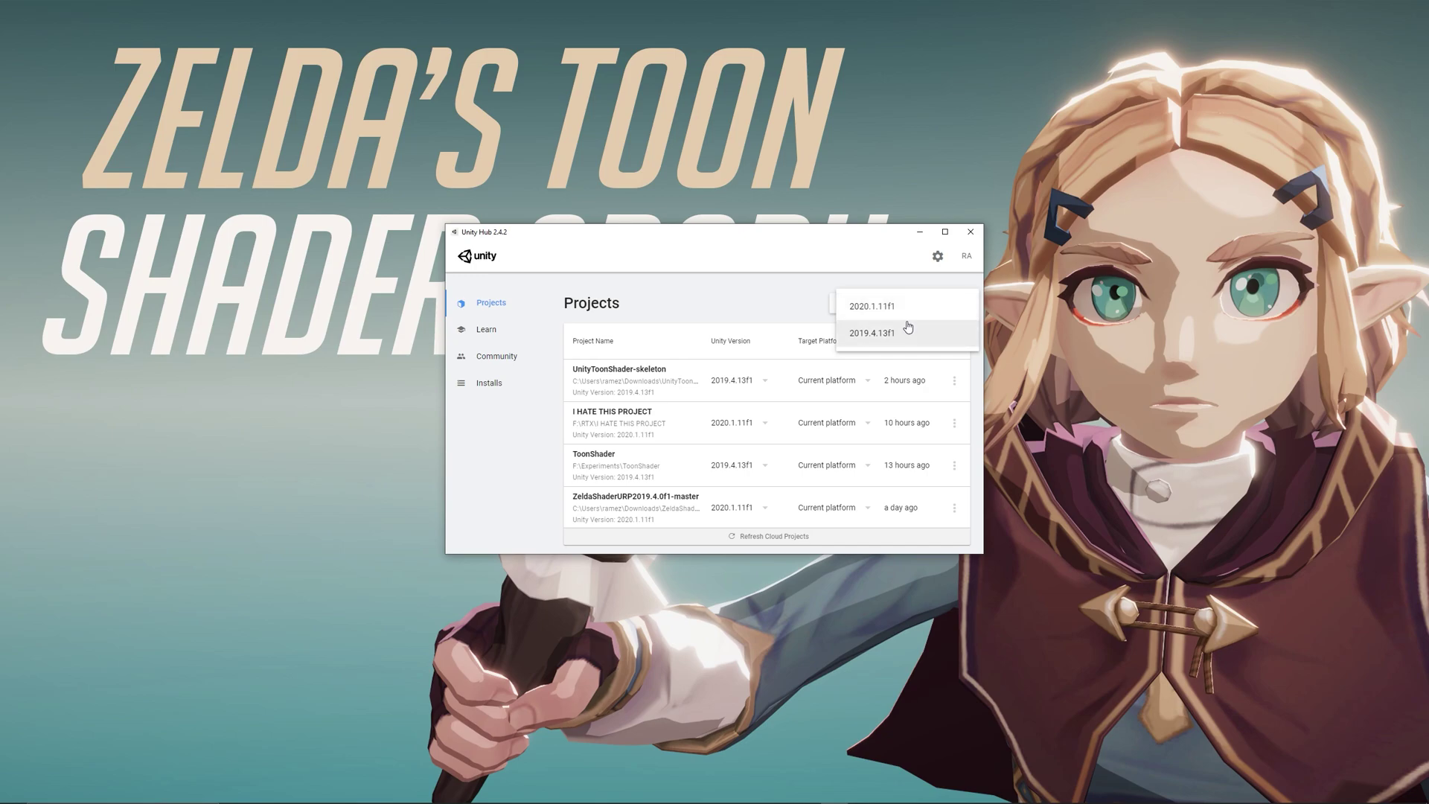
pyautogui.click(903, 328)
pyautogui.write("Zelda's Toon Shader Graph")
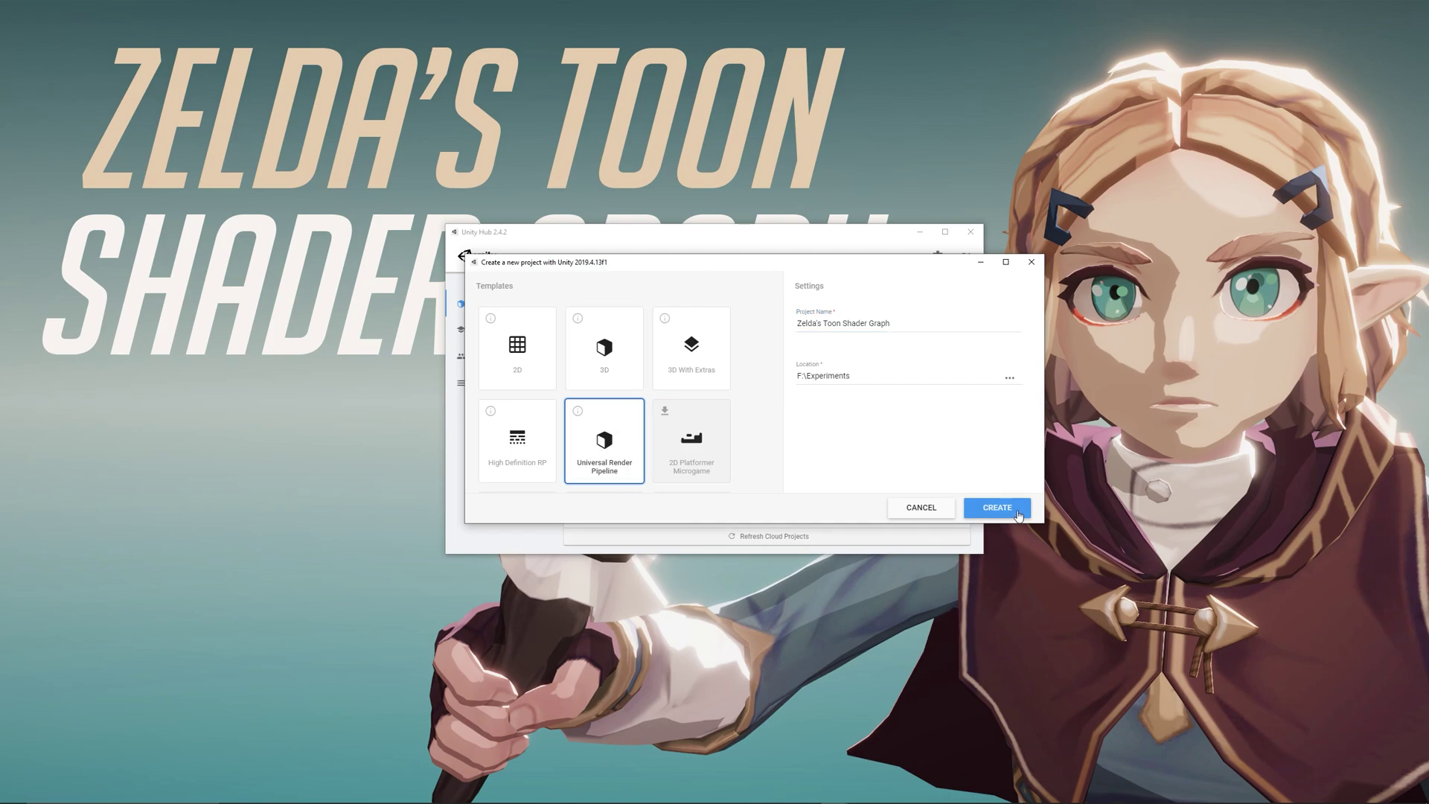
pyautogui.click(998, 508)
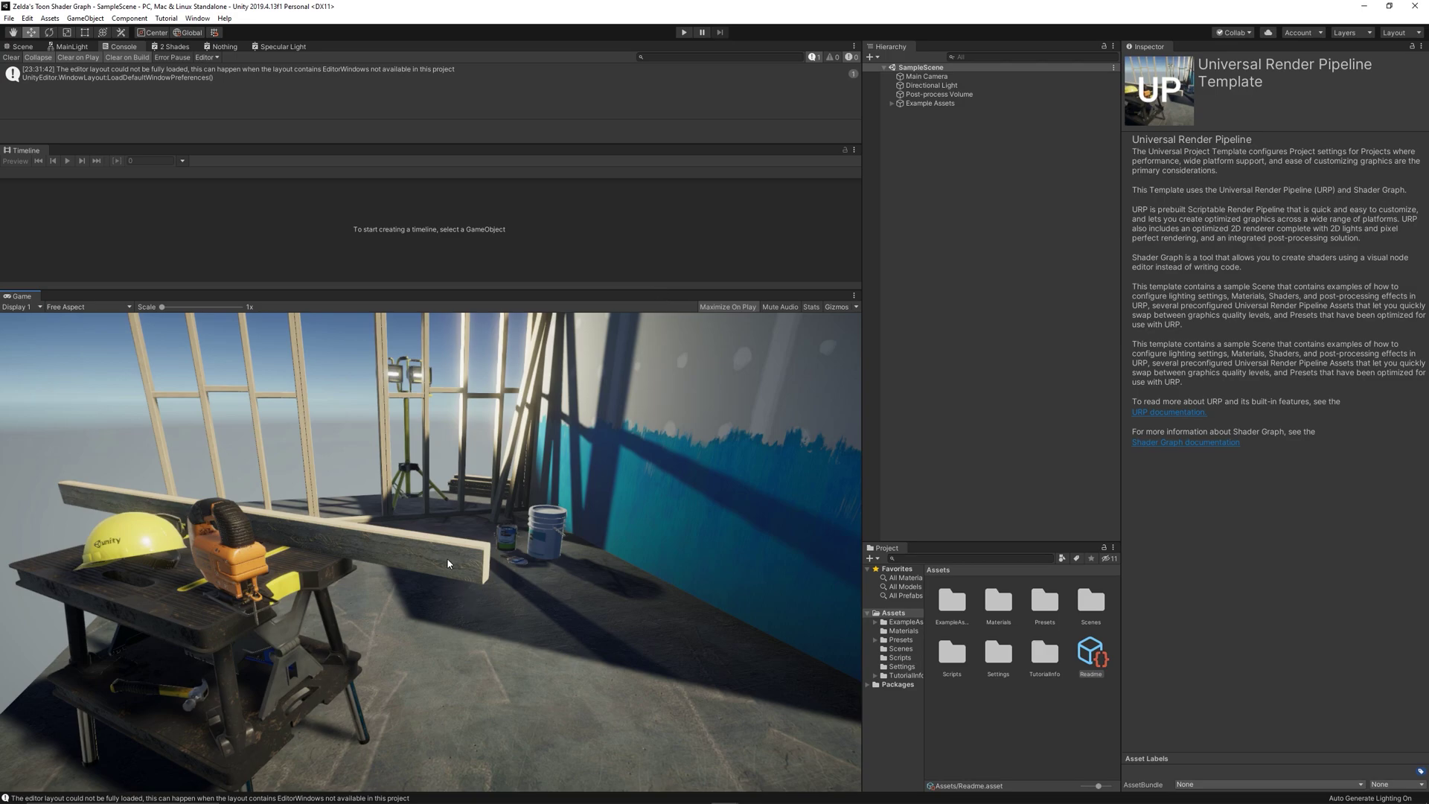
# - Clear the current selection and open the sketchfab/unity-plugin releases page on GitHub in the browser
pyautogui.click(977, 183)
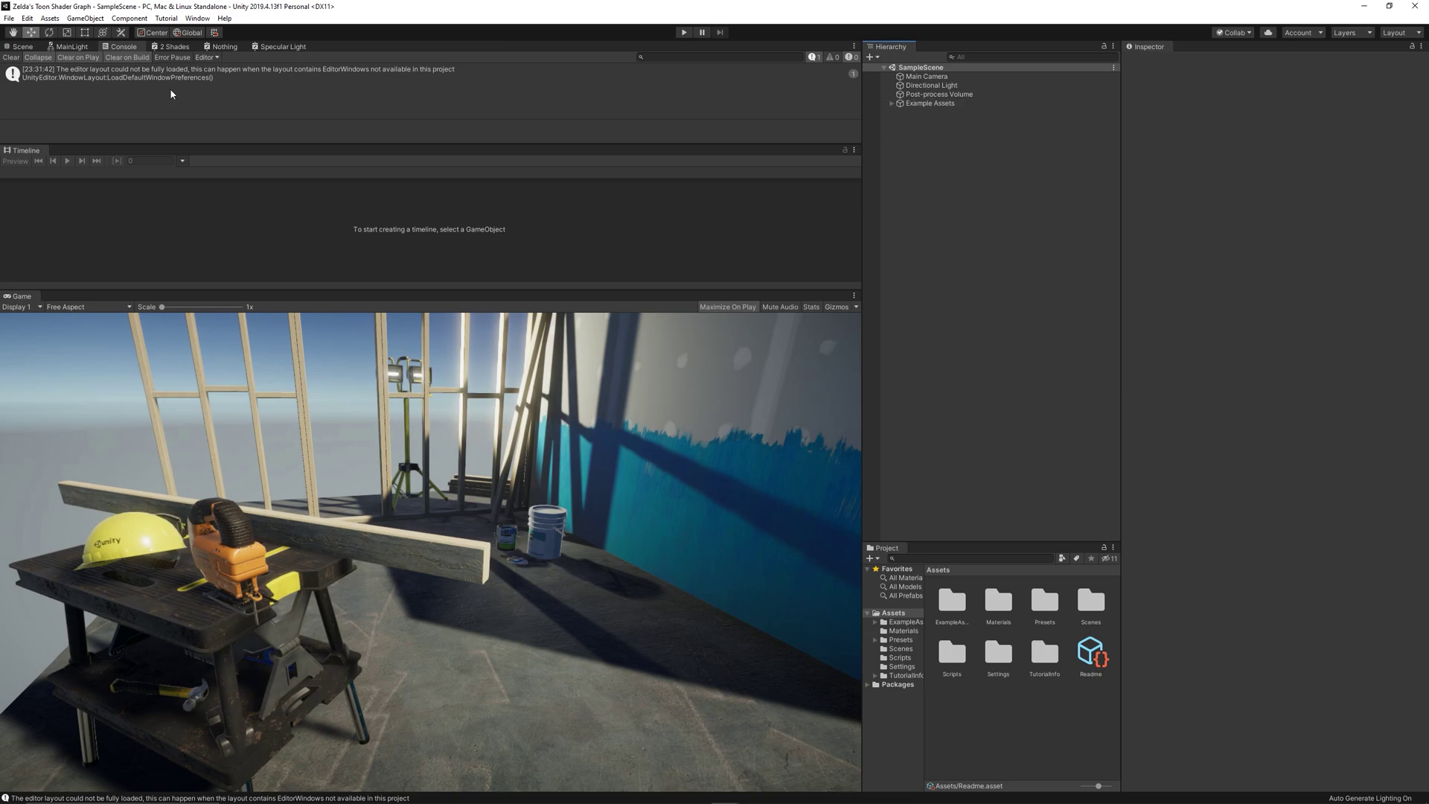
pyautogui.click(259, 792)
pyautogui.click(397, 36)
pyautogui.write('sketchfab/unity-plugin/releases')
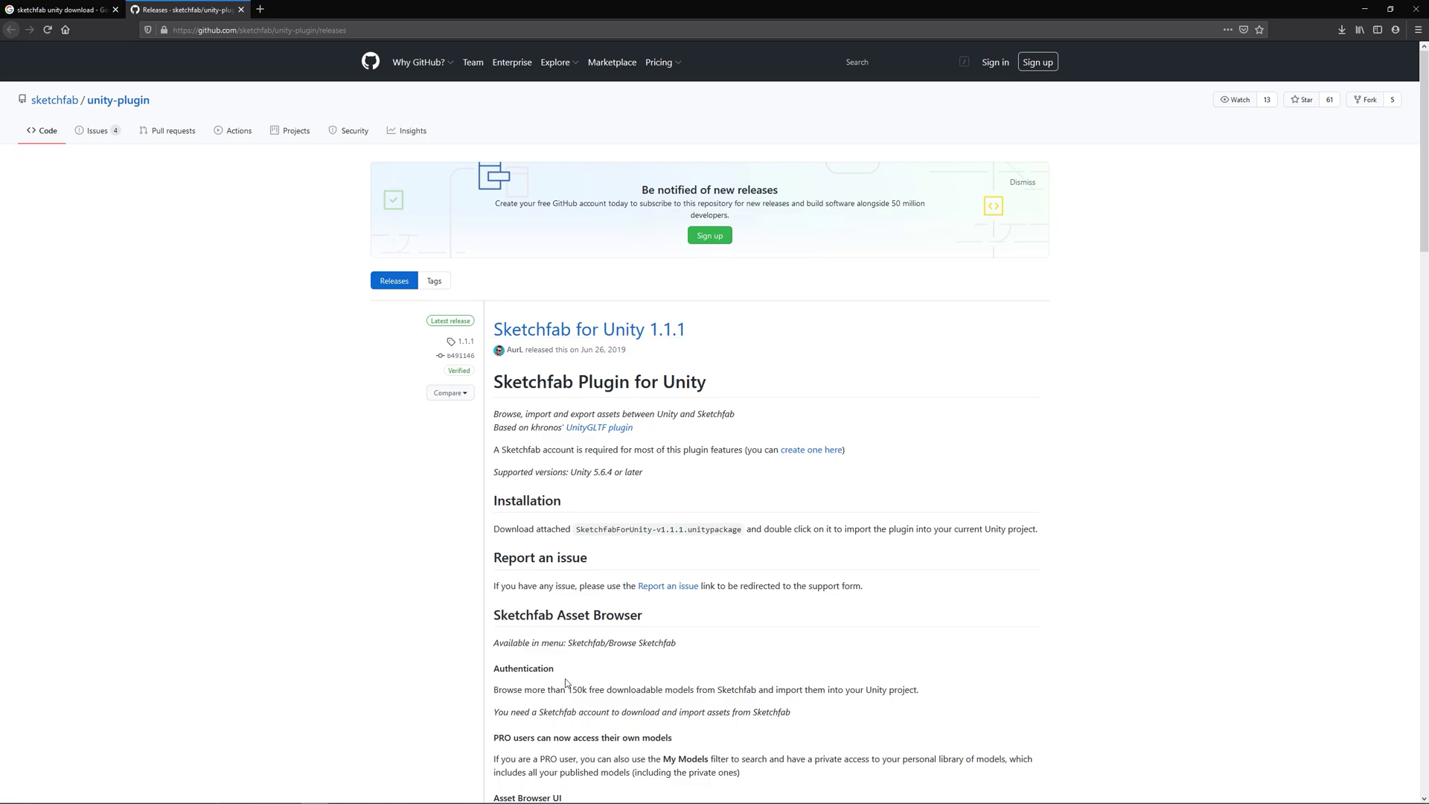
# - Switch back to Unity and import the downloaded Sketchfab for Unity package from the Downloads folder as a custom package
pyautogui.moveTo(723, 792)
pyautogui.click(778, 748)
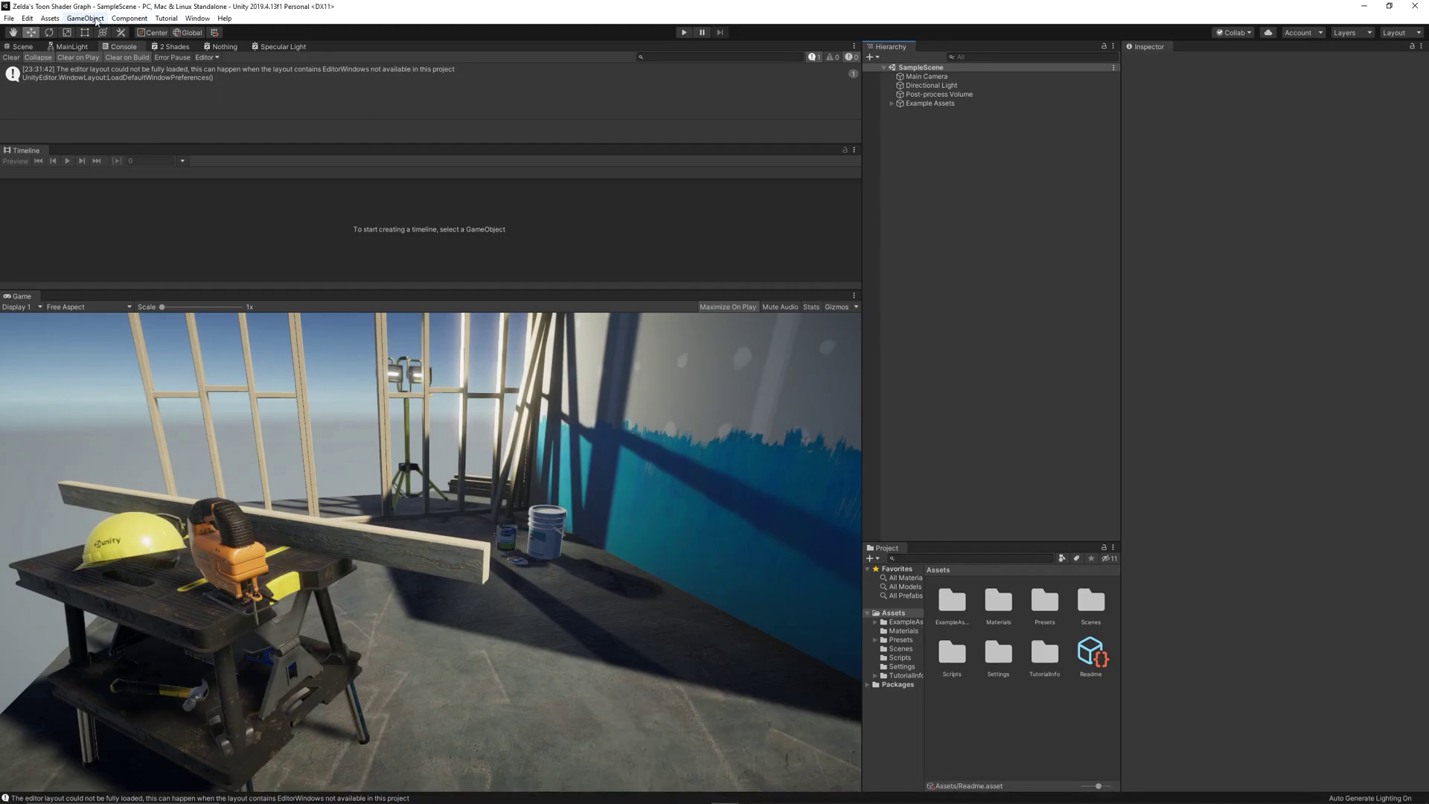
pyautogui.click(85, 18)
pyautogui.moveTo(120, 27)
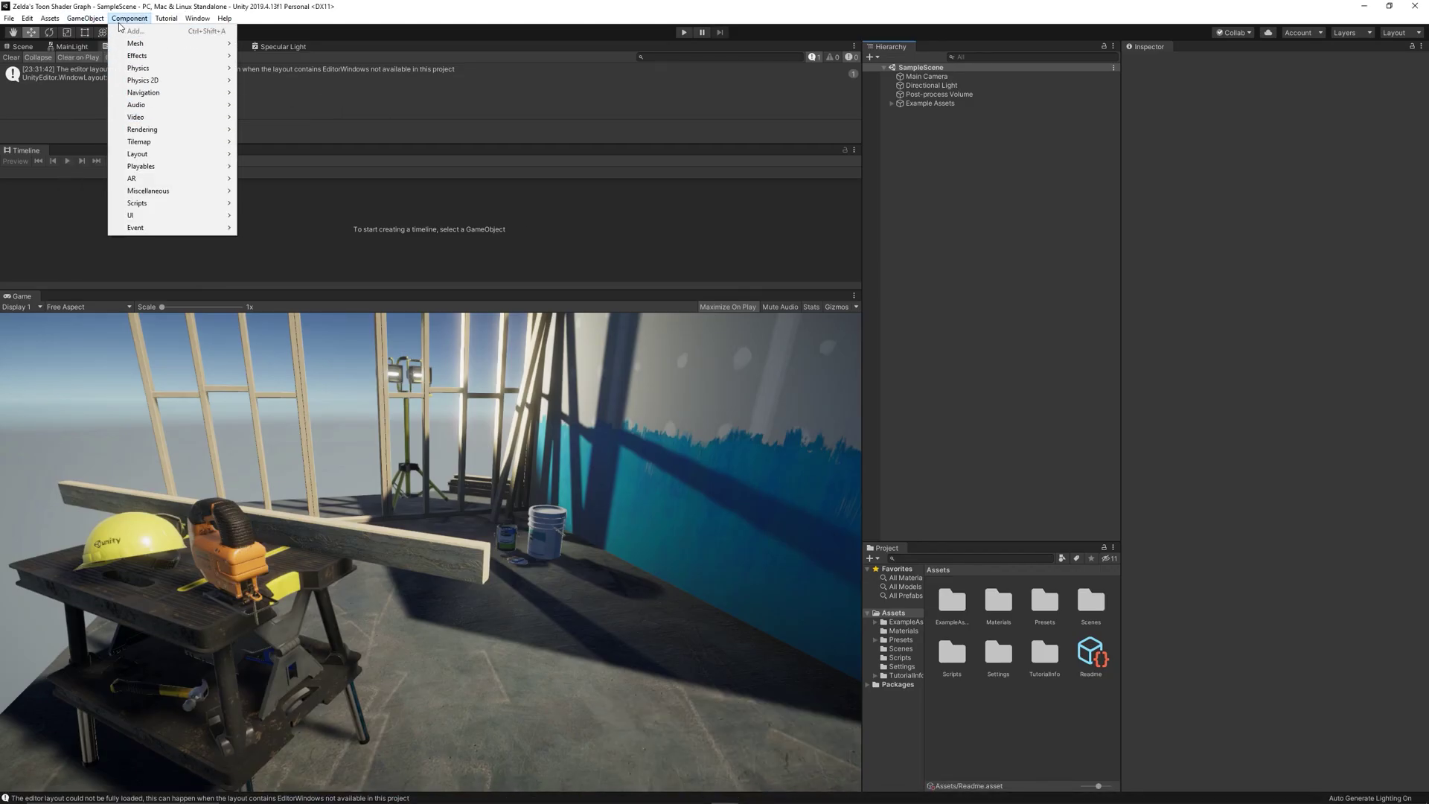
pyautogui.moveTo(50, 18)
pyautogui.moveTo(75, 155)
pyautogui.click(231, 155)
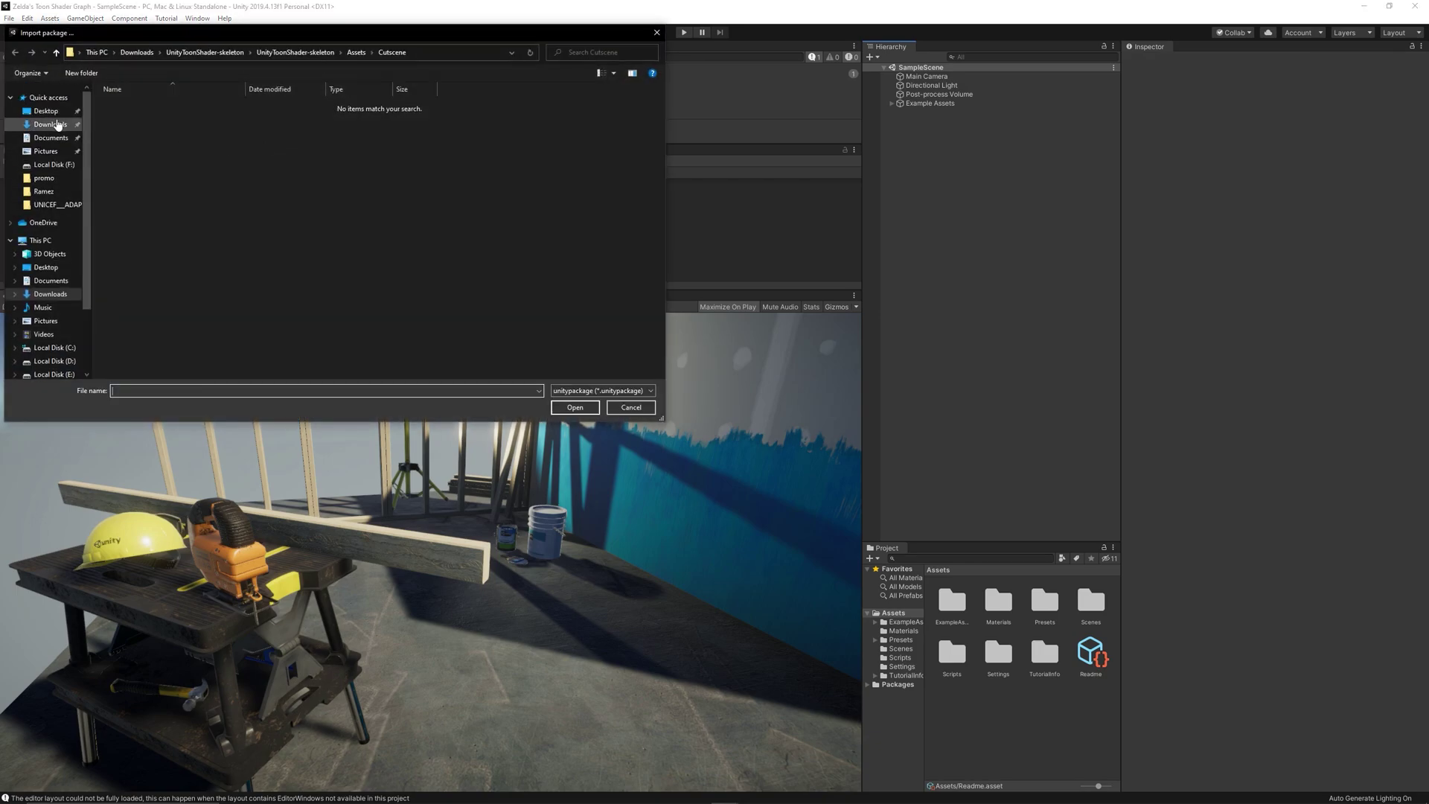
pyautogui.click(58, 125)
pyautogui.doubleClick(320, 110)
pyautogui.click(183, 318)
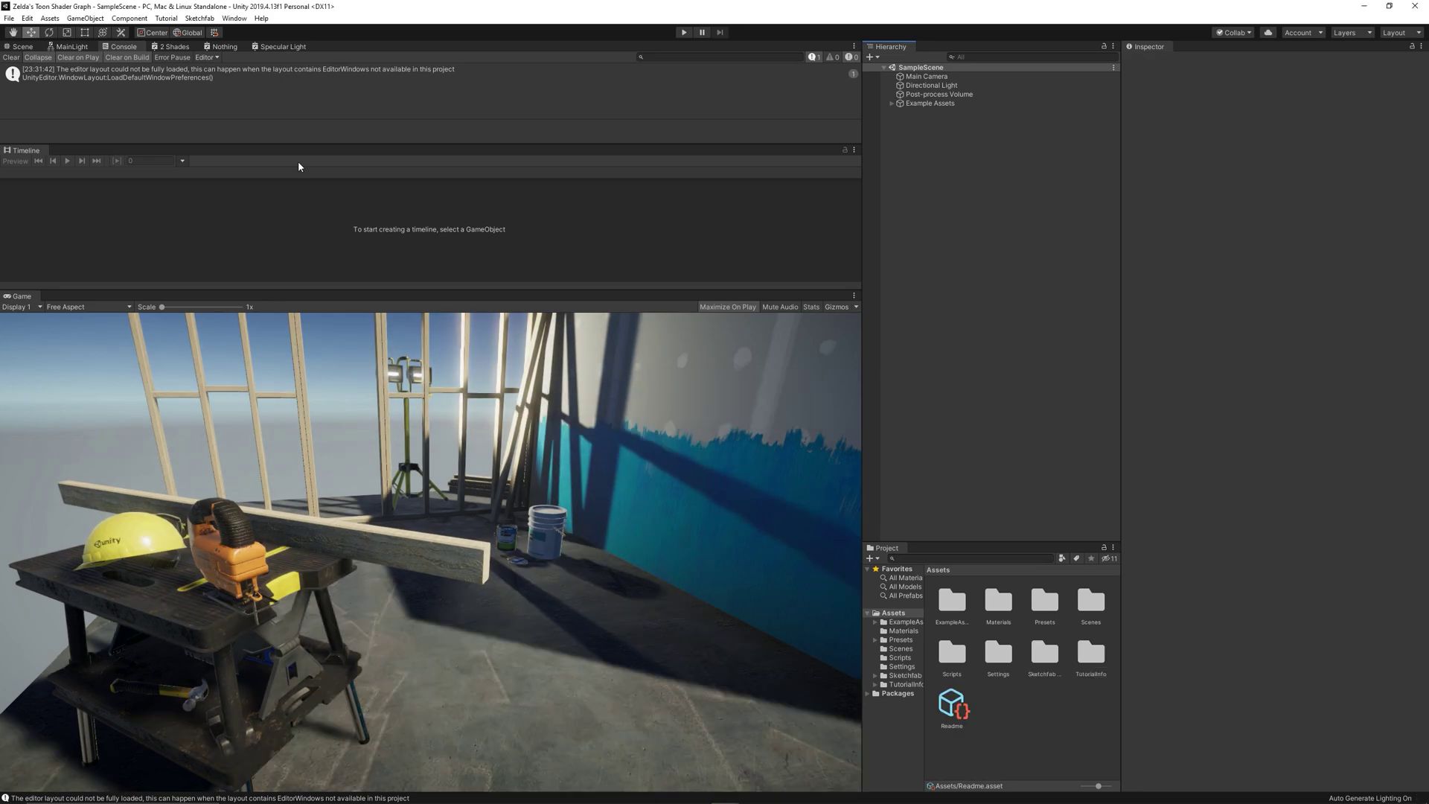
# - Search Sketchfab from within Unity for "Zelda - Breath Of The Wild" without the Staff Picked filter and import theStoff's Zelda model
pyautogui.click(234, 19)
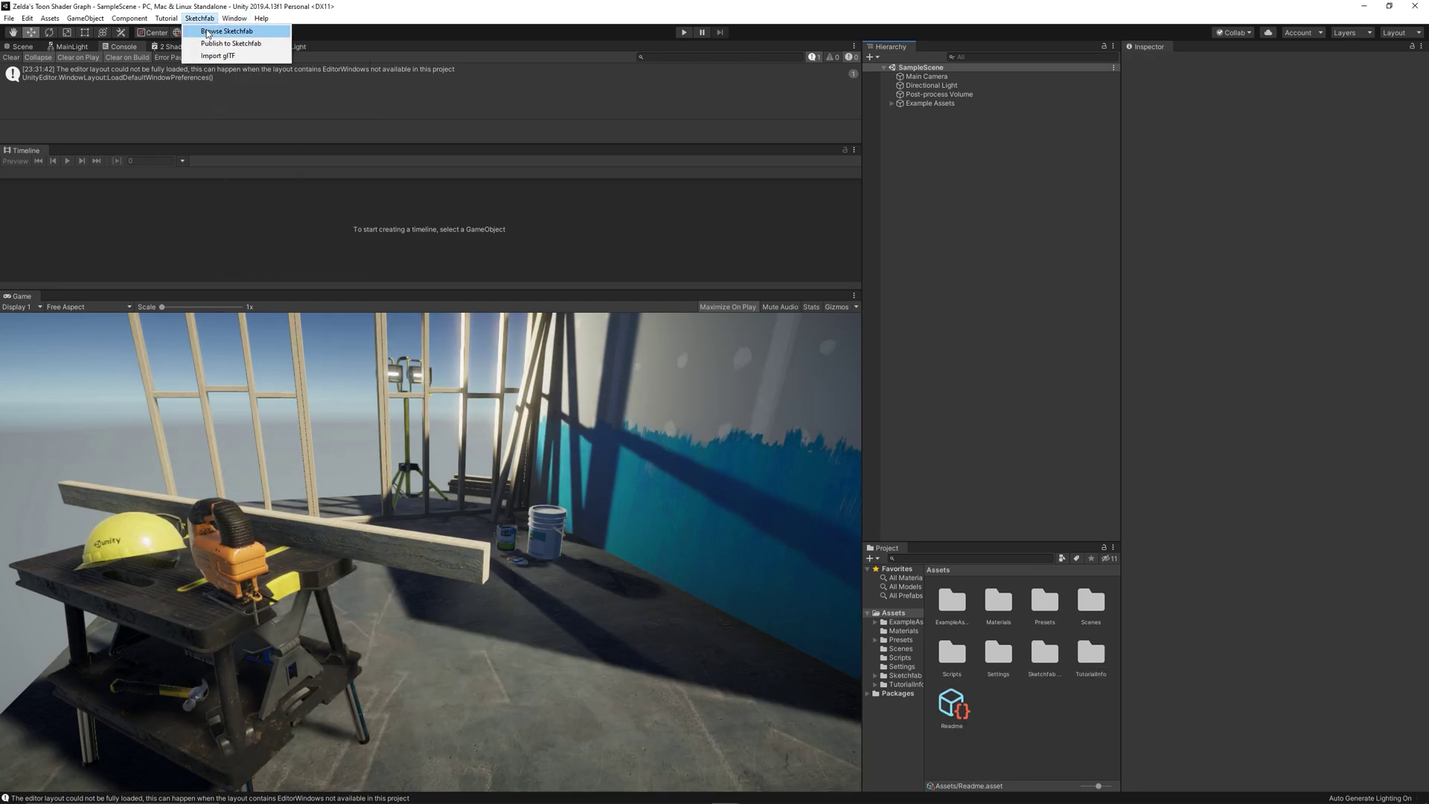
pyautogui.click(223, 31)
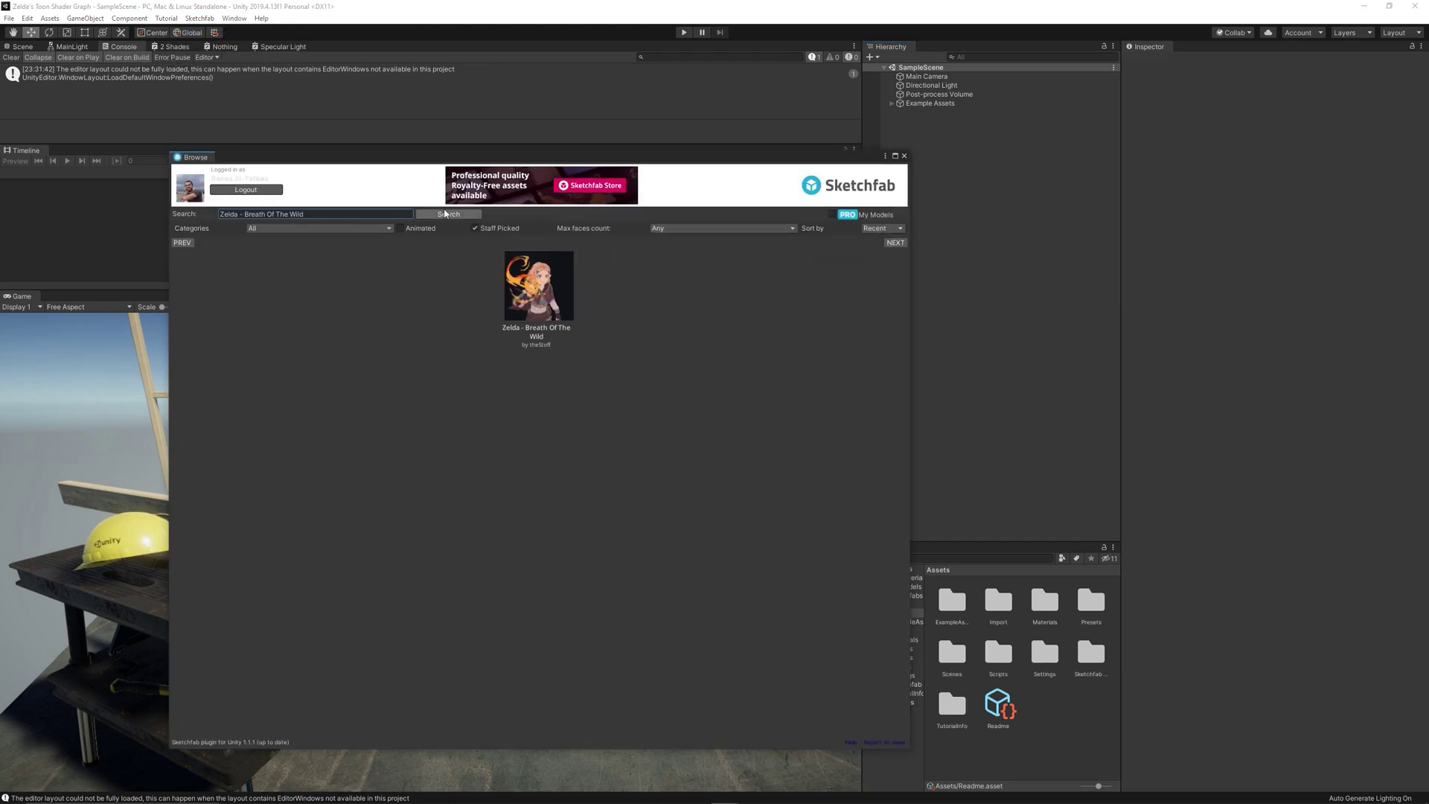
pyautogui.click(474, 229)
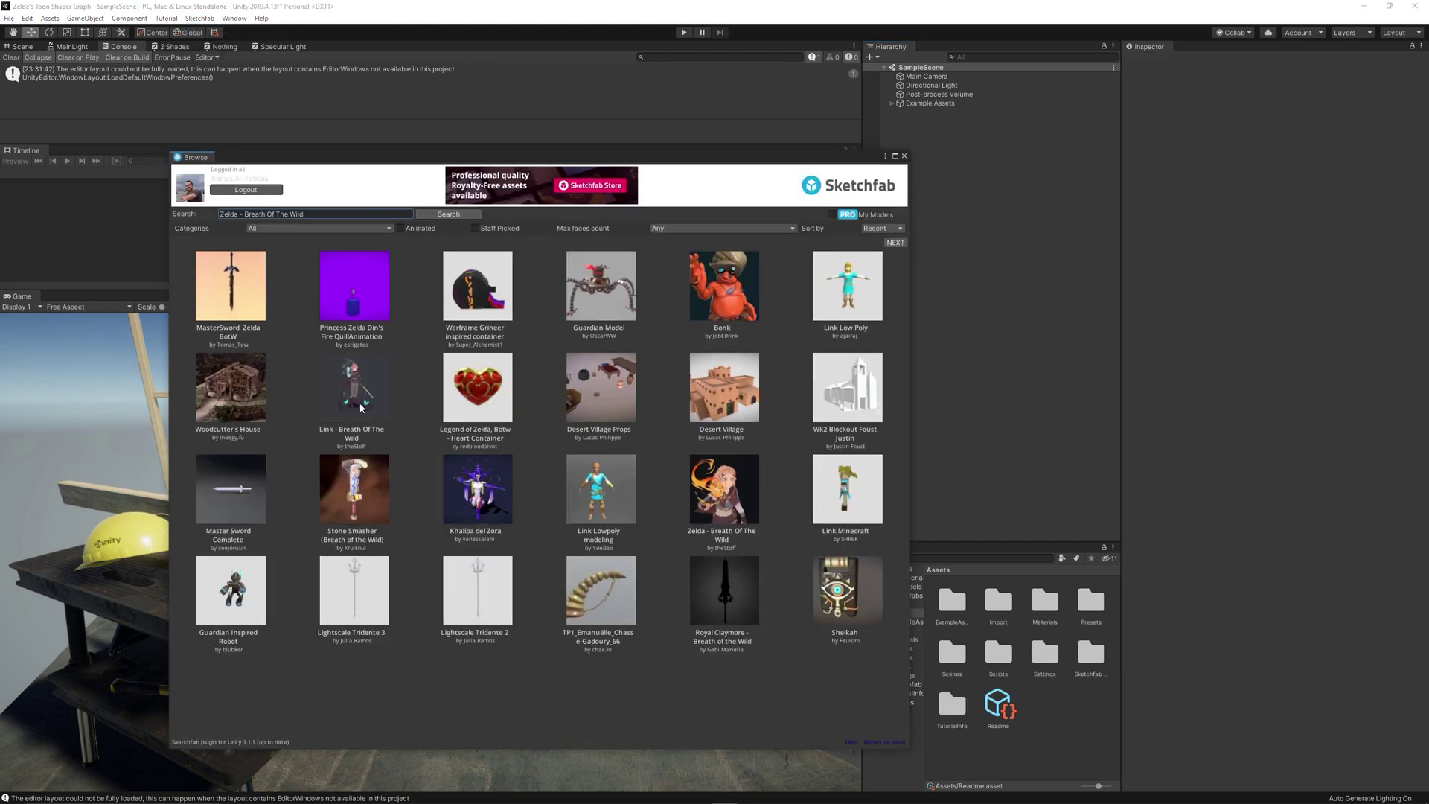
pyautogui.click(737, 514)
pyautogui.click(647, 313)
pyautogui.click(904, 156)
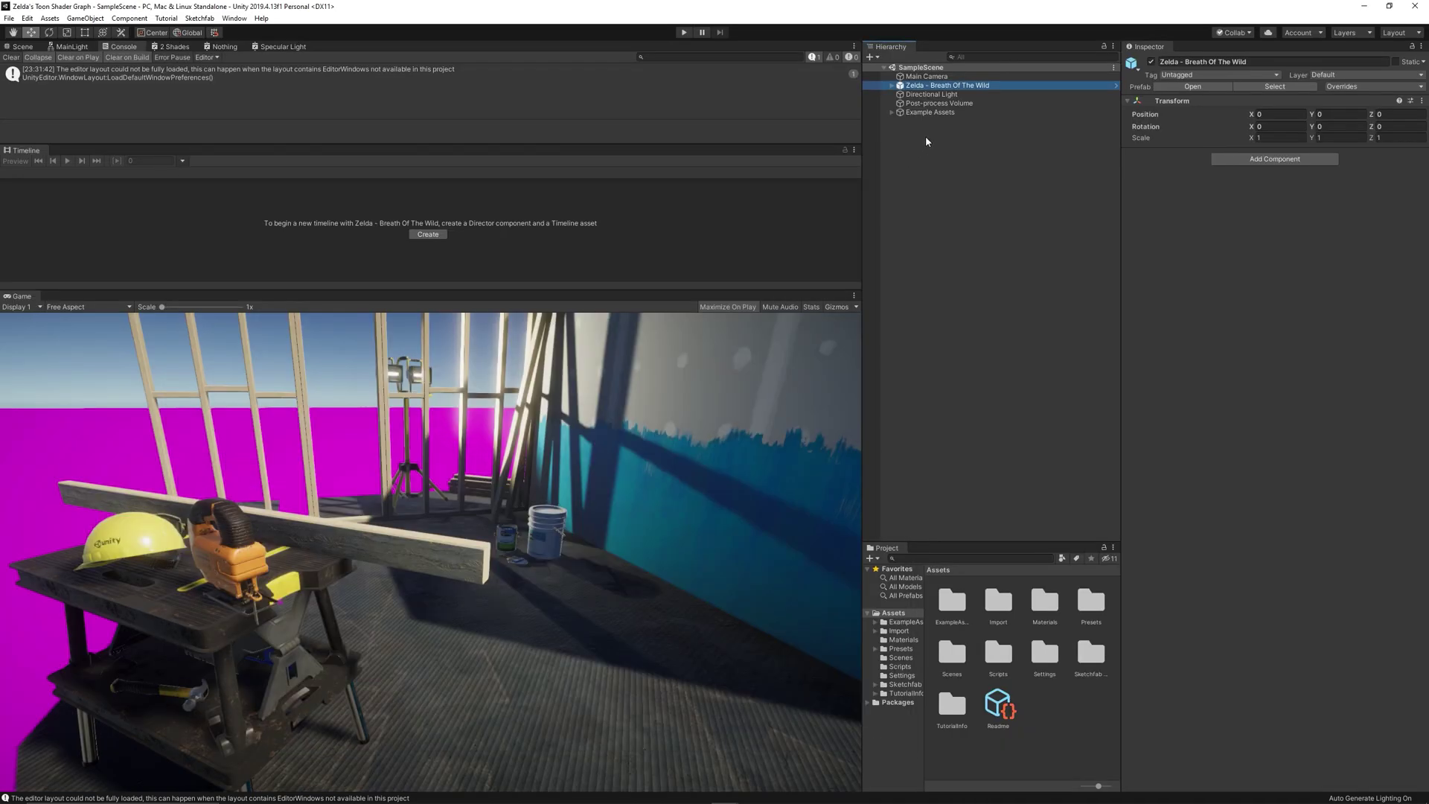
# - Delete the Example Assets object from the scene and select the imported Zelda model
pyautogui.click(924, 112)
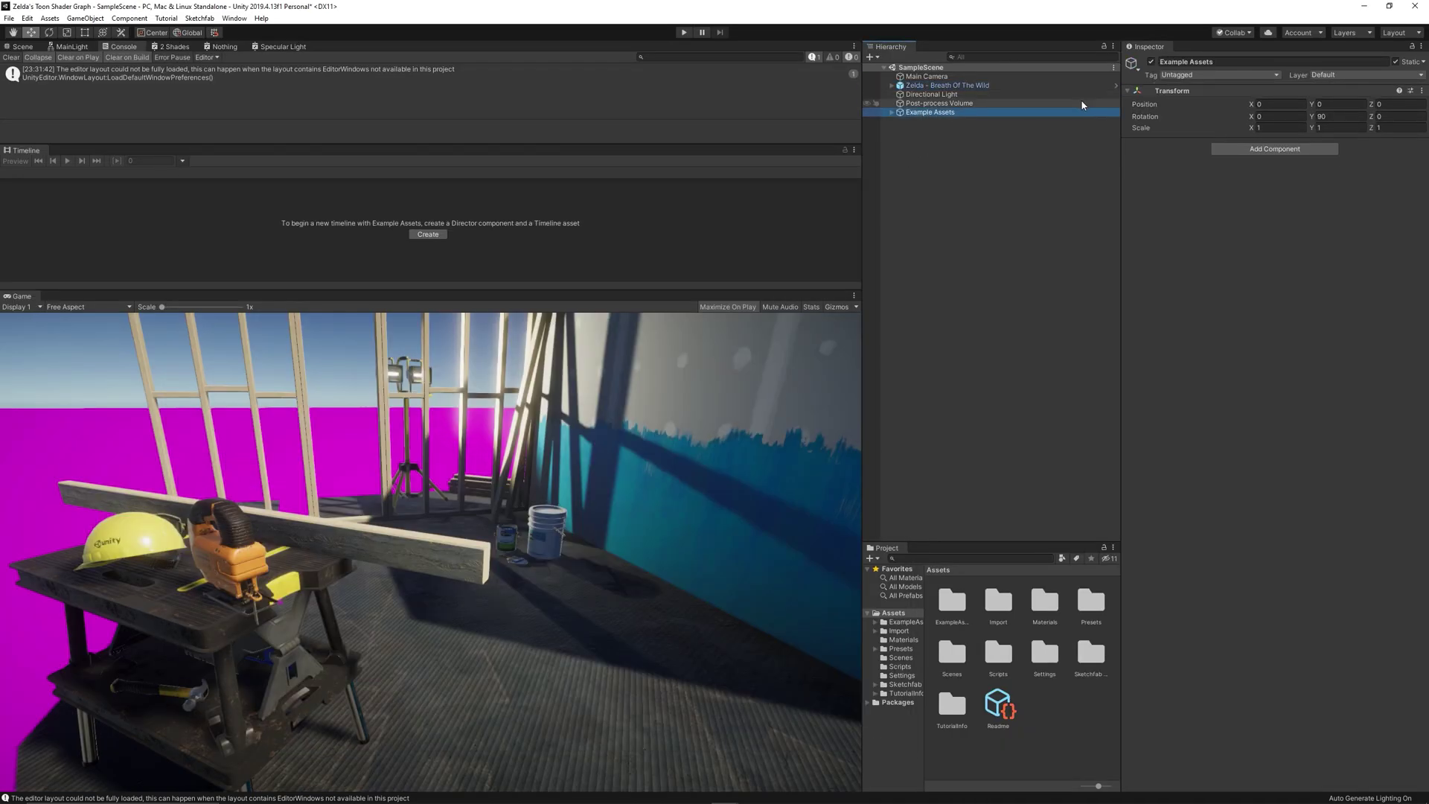
pyautogui.press('Delete')
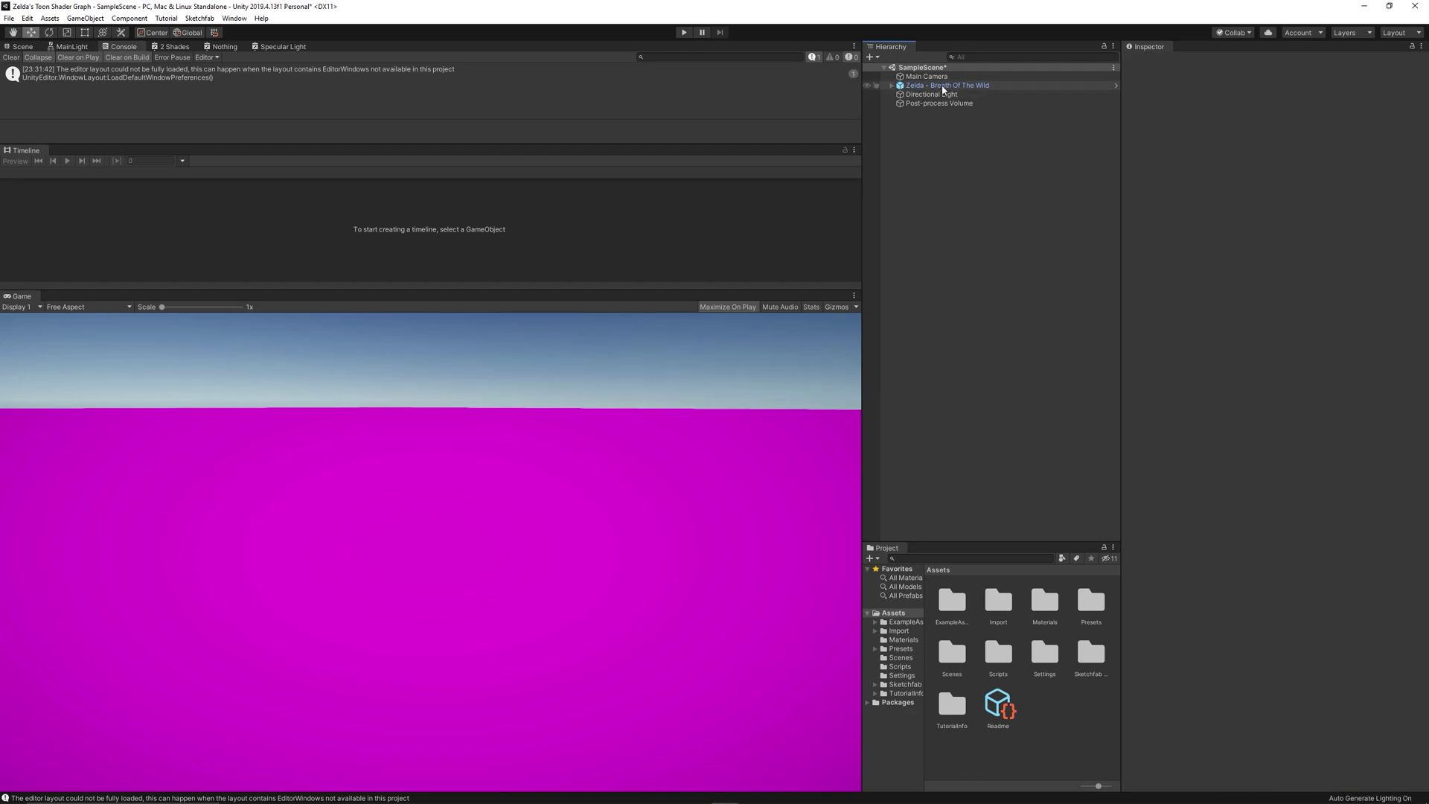
pyautogui.click(943, 87)
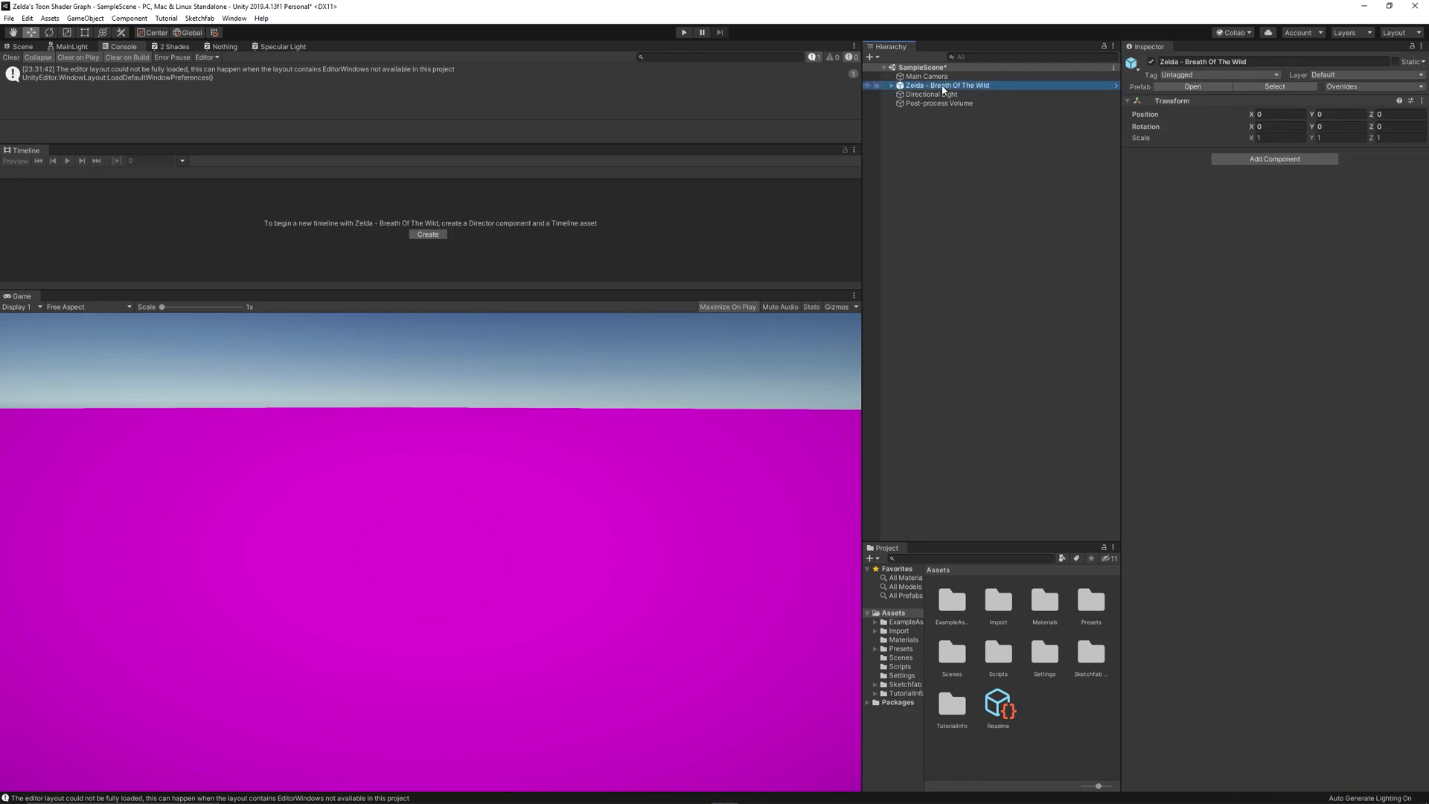
# - Upgrade all project materials to UniversalRP materials, accepting that existing materials are overwritten
pyautogui.click(27, 18)
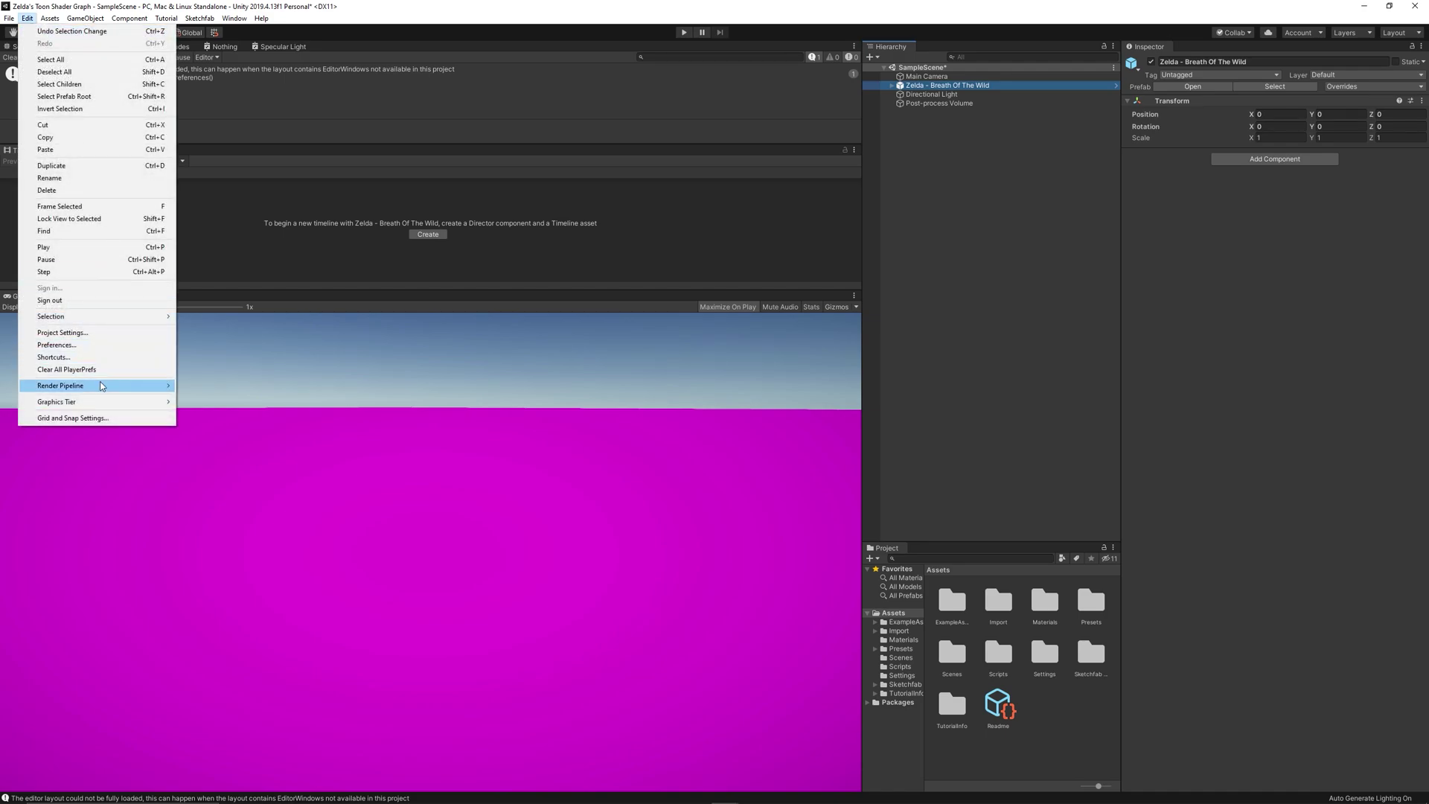
pyautogui.moveTo(102, 391)
pyautogui.moveTo(250, 407)
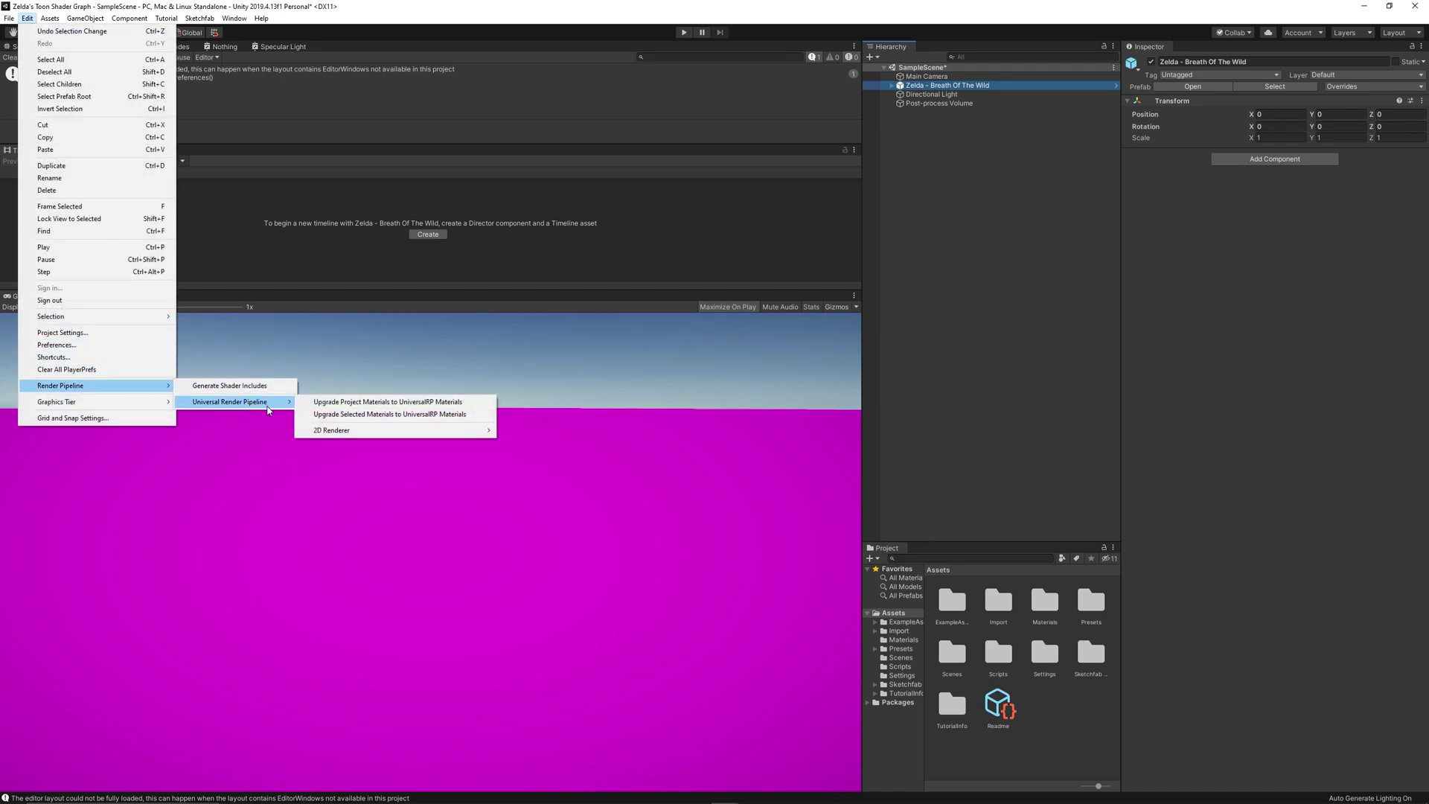
pyautogui.click(367, 404)
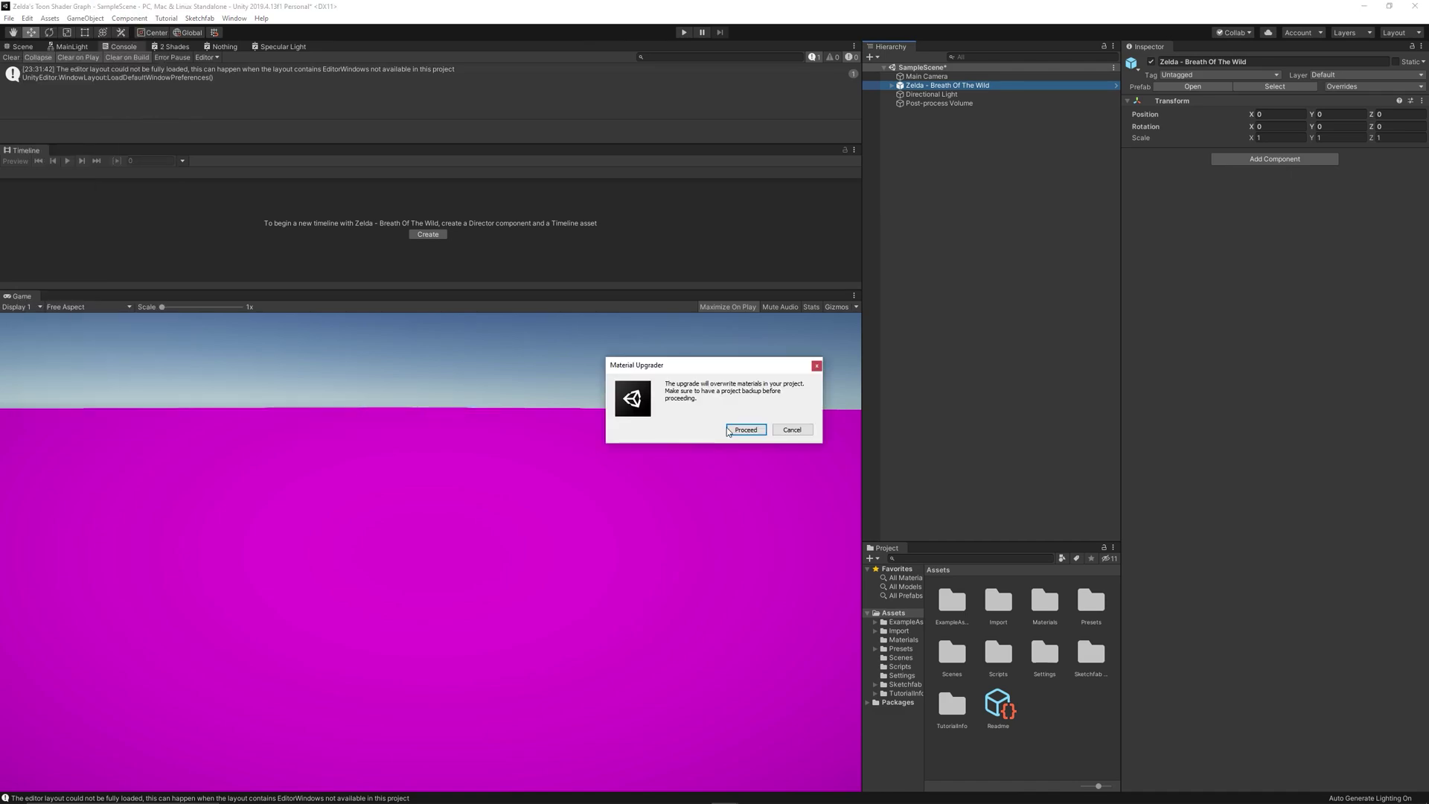
pyautogui.click(745, 429)
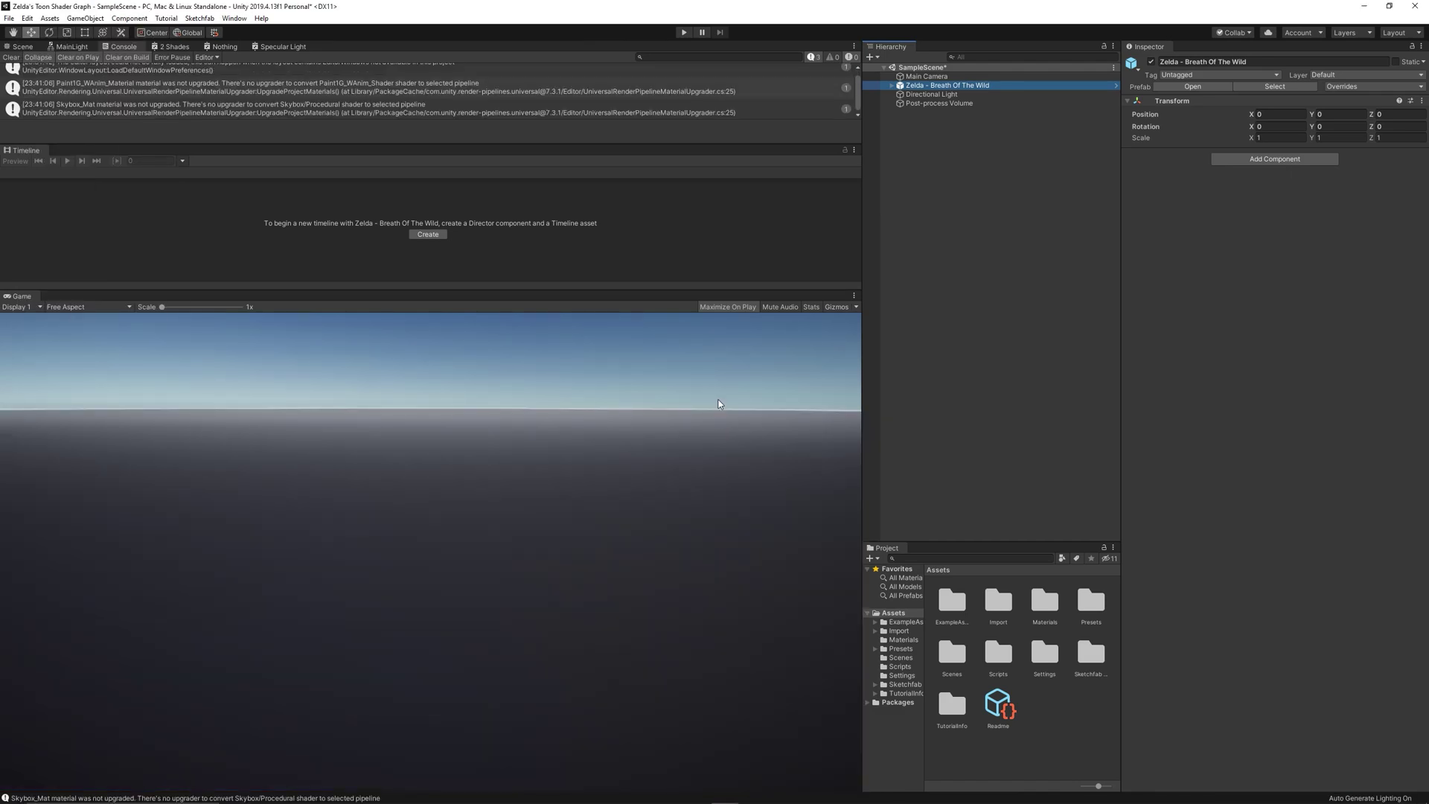
# - Expand the Zelda model's hierarchy and frame the character close up from the front in the Scene view
pyautogui.click(892, 86)
pyautogui.click(22, 46)
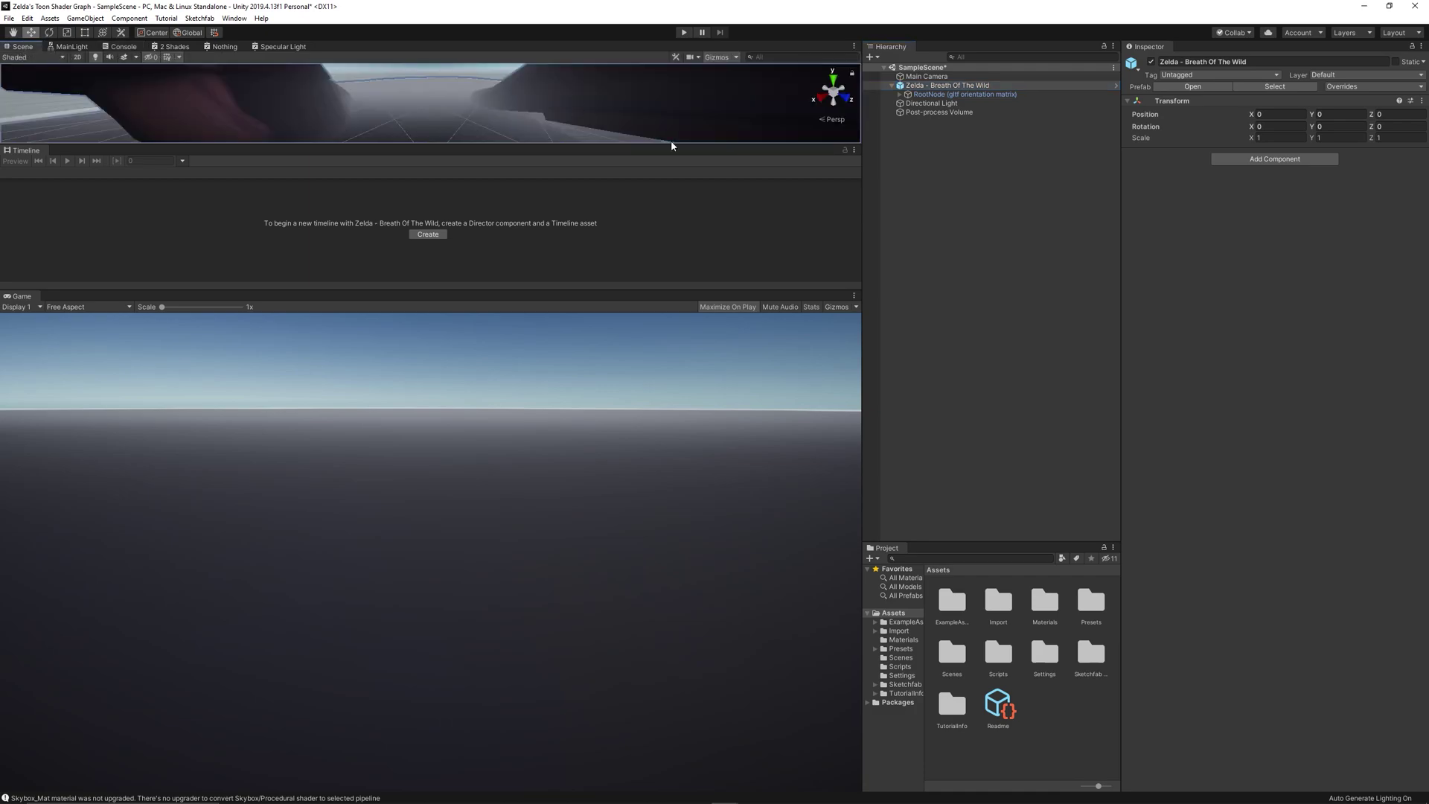
pyautogui.doubleClick(957, 86)
pyautogui.moveTo(621, 114); pyautogui.dragTo(617, 114, button='right')
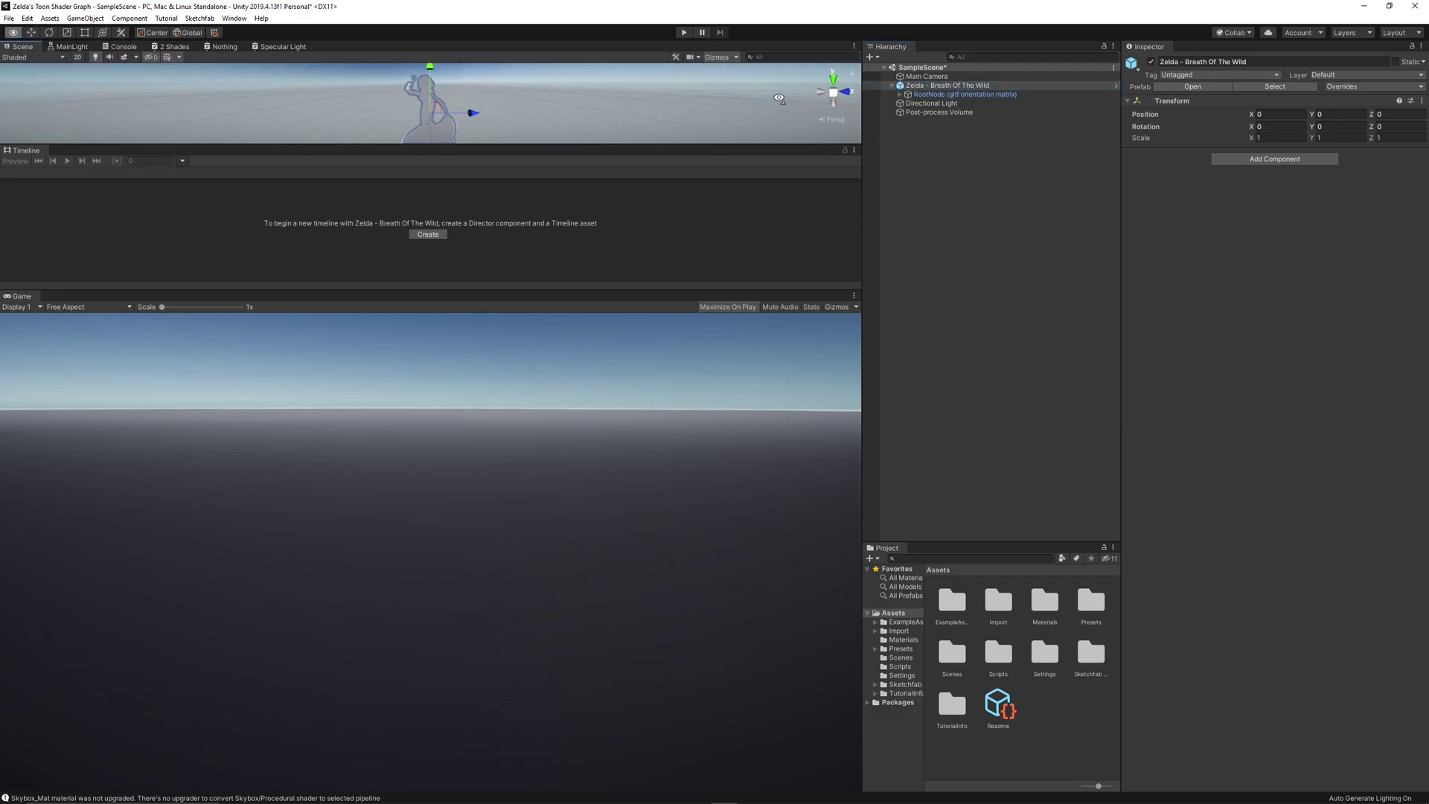
pyautogui.keyDown('alt'); pyautogui.moveTo(792, 97); pyautogui.dragTo(469, 131); pyautogui.keyUp('alt')
pyautogui.scroll(3, 746, 109)
pyautogui.keyDown('alt'); pyautogui.moveTo(746, 109); pyautogui.dragTo(670, 230); pyautogui.keyUp('alt')
# - Enlarge the Scene view and close the Timeline to free up space in the editor layout
pyautogui.click(636, 141)
pyautogui.moveTo(633, 293); pyautogui.dragTo(663, 560)
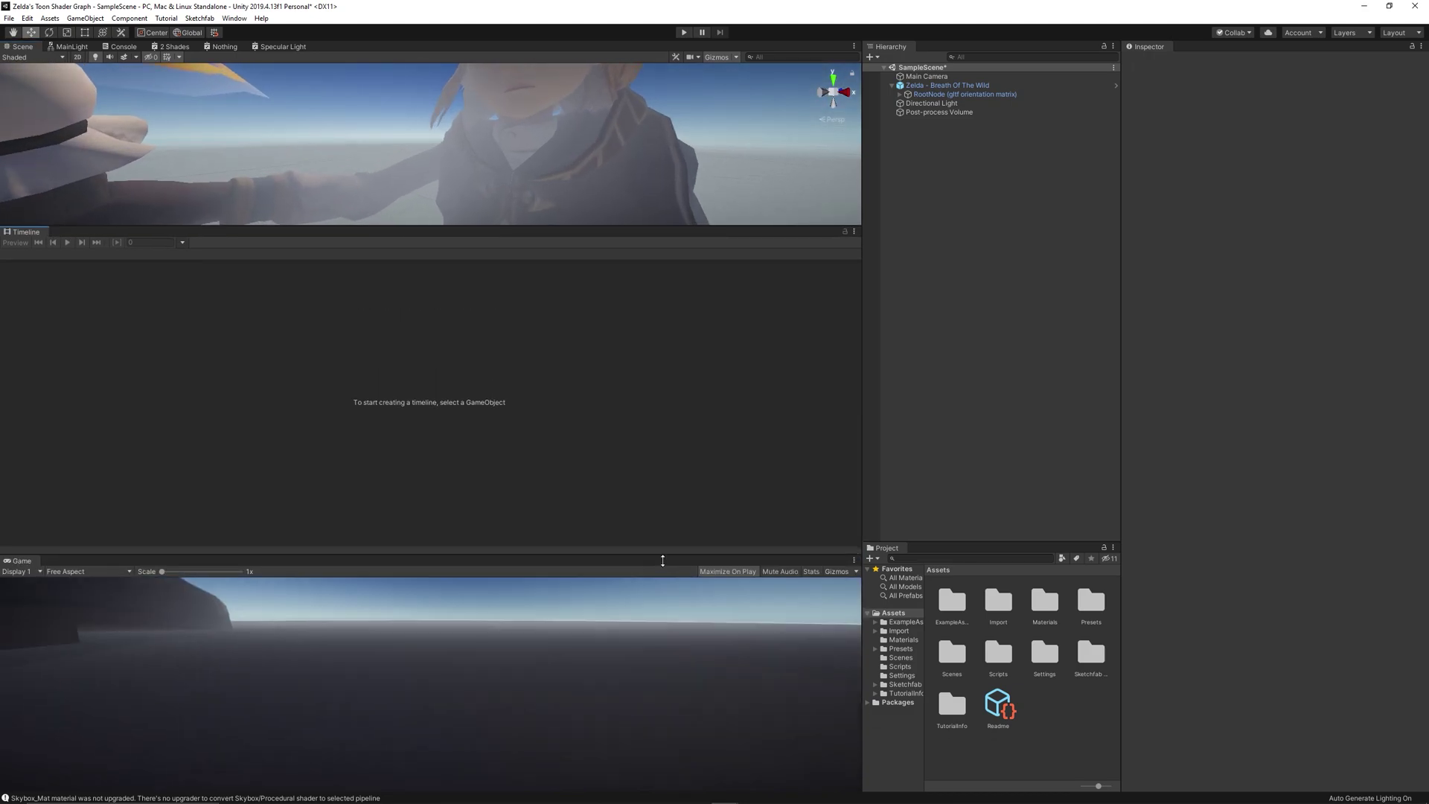
pyautogui.click(854, 232)
pyautogui.click(882, 270)
# - Disable the Bloom override in the Post-process Volume and select the Zelda model's RootNode
pyautogui.click(939, 112)
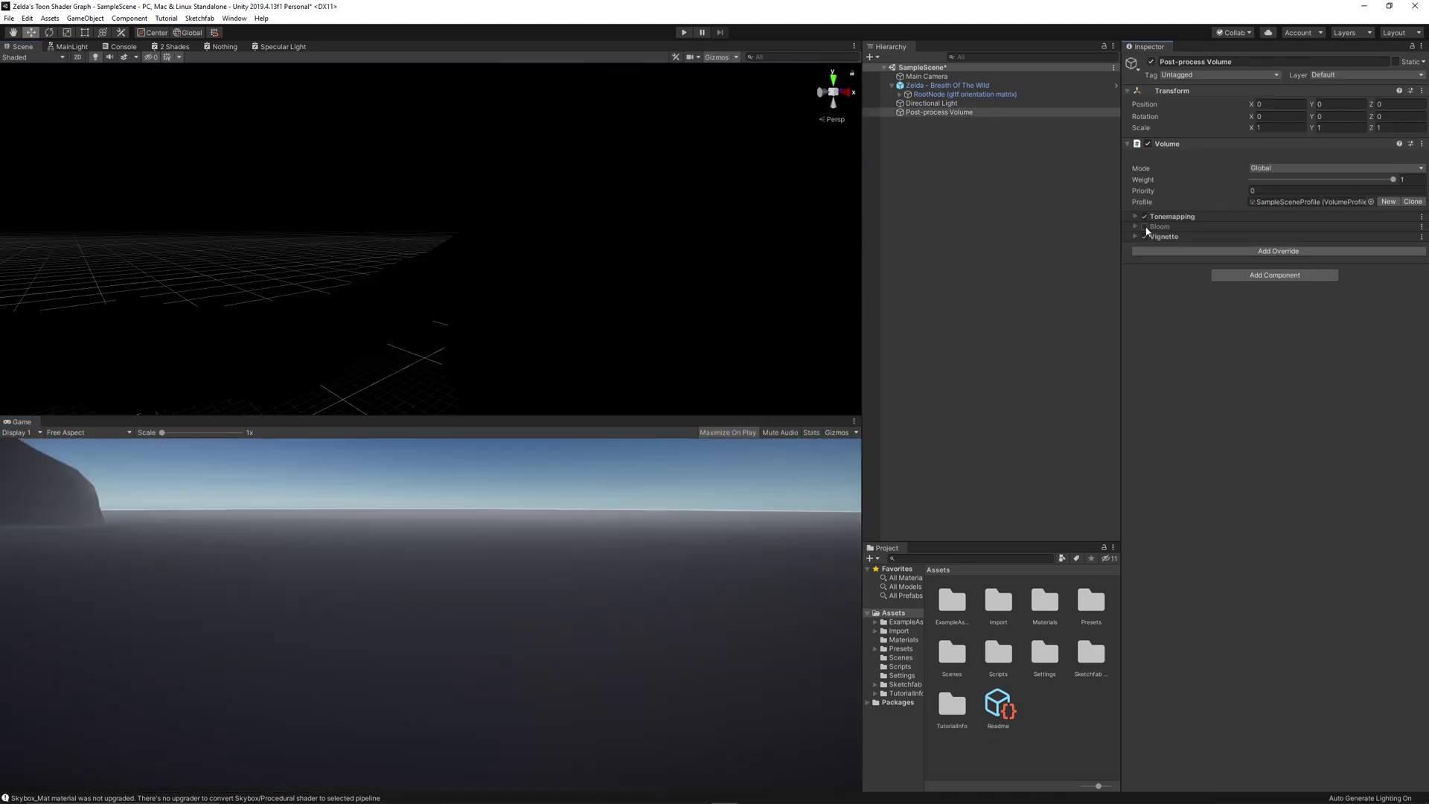
pyautogui.click(990, 95)
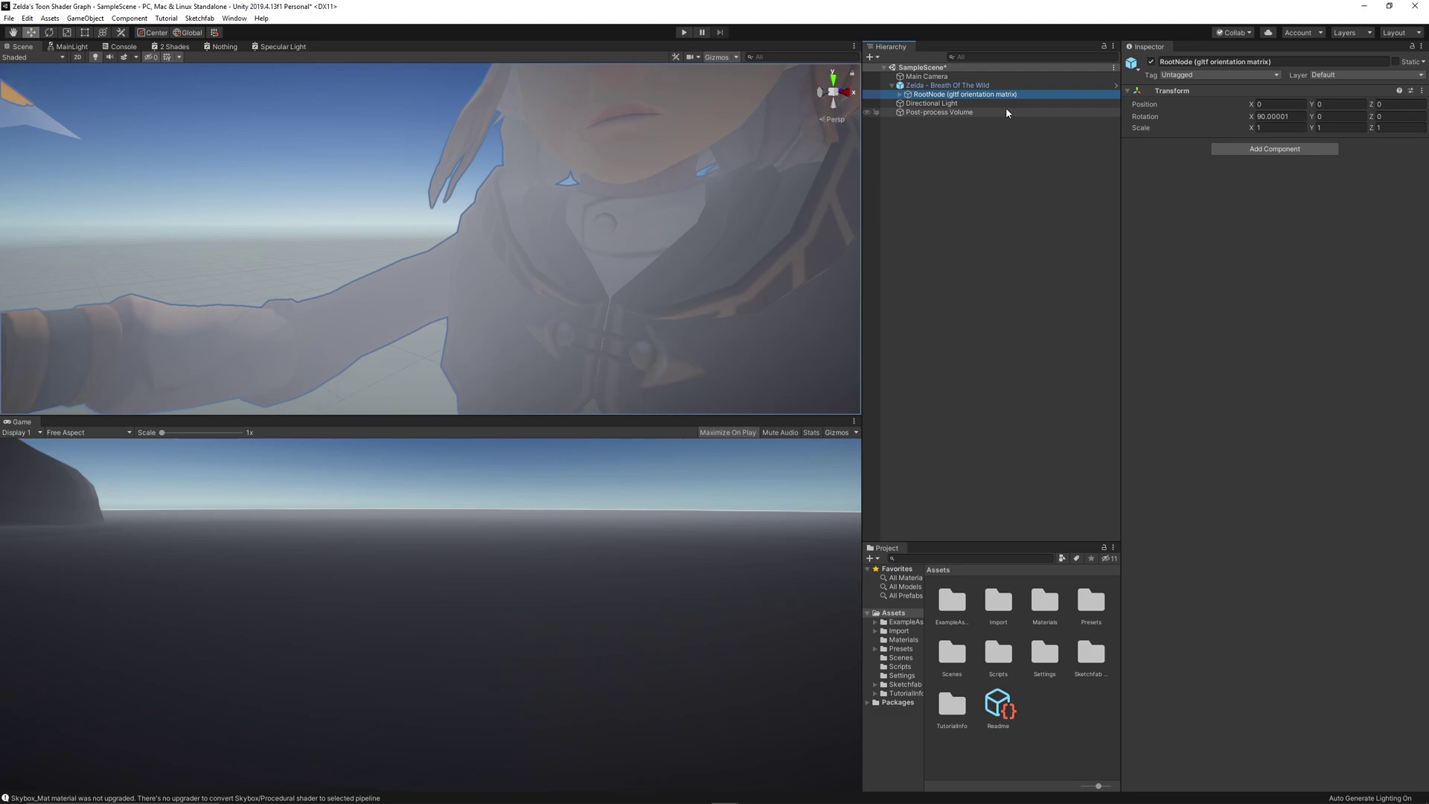
# - Turn off Fog in the scene's Lighting settings
pyautogui.click(235, 18)
pyautogui.moveTo(302, 155)
pyautogui.click(410, 149)
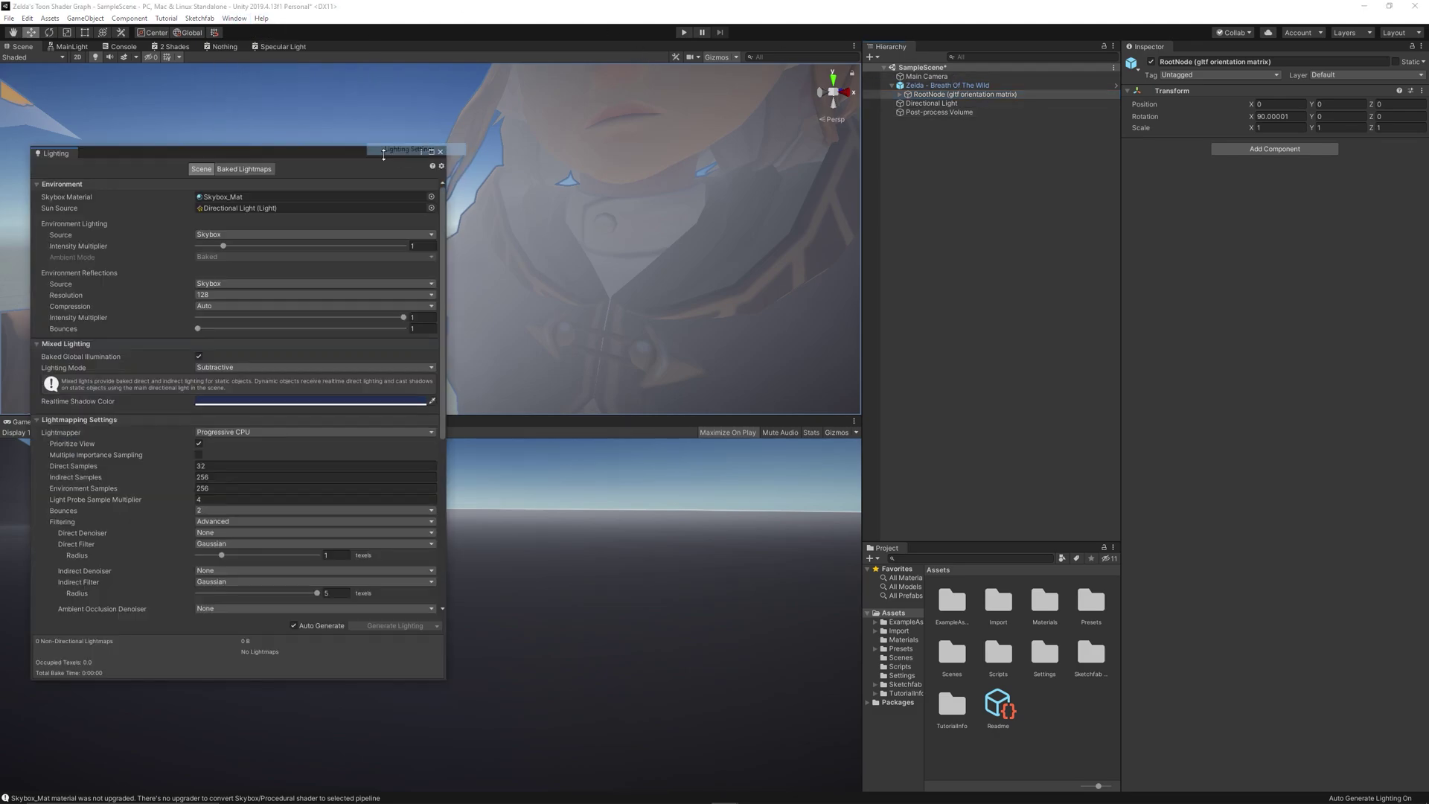
pyautogui.scroll(-5, 254, 534)
pyautogui.scroll(-3, 254, 535)
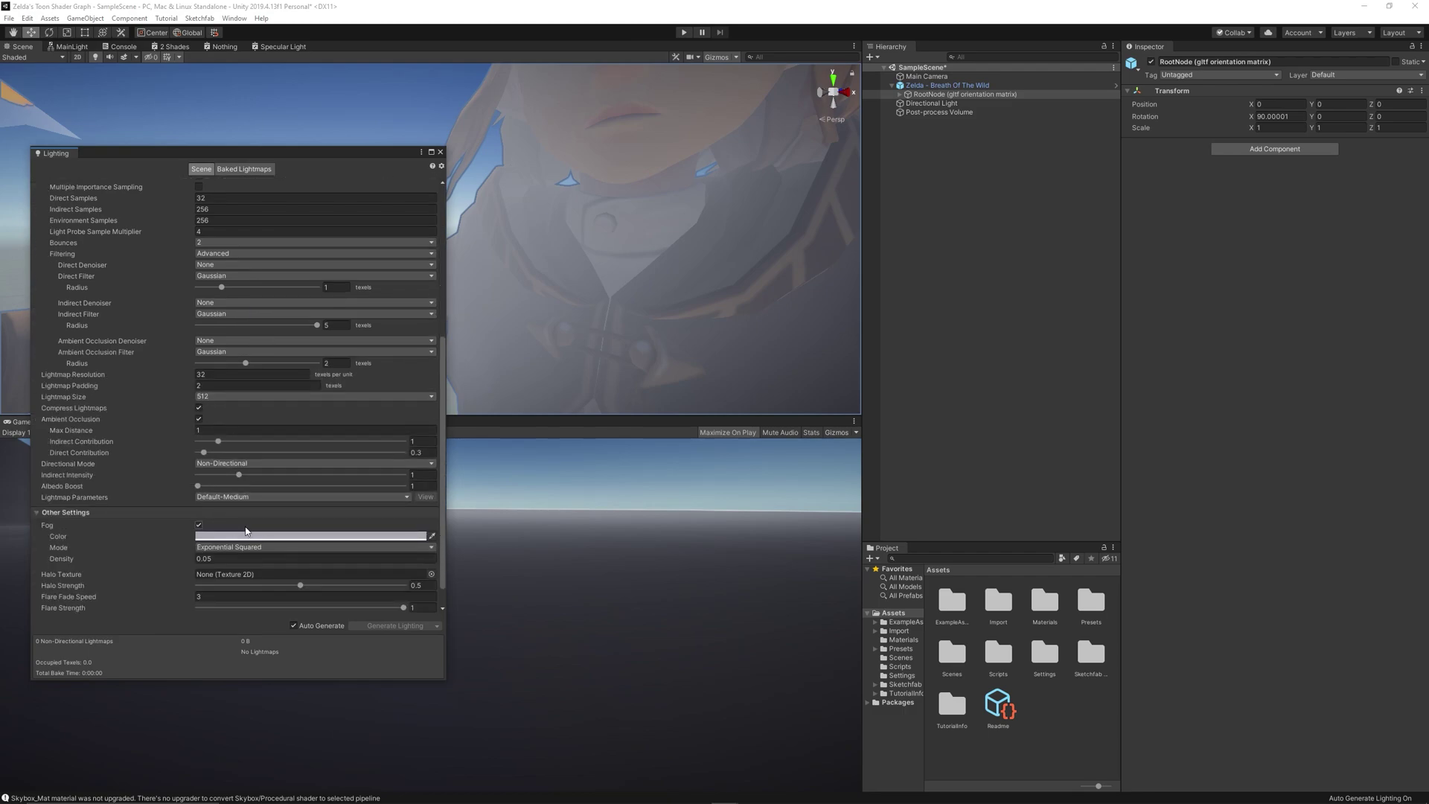
pyautogui.click(199, 526)
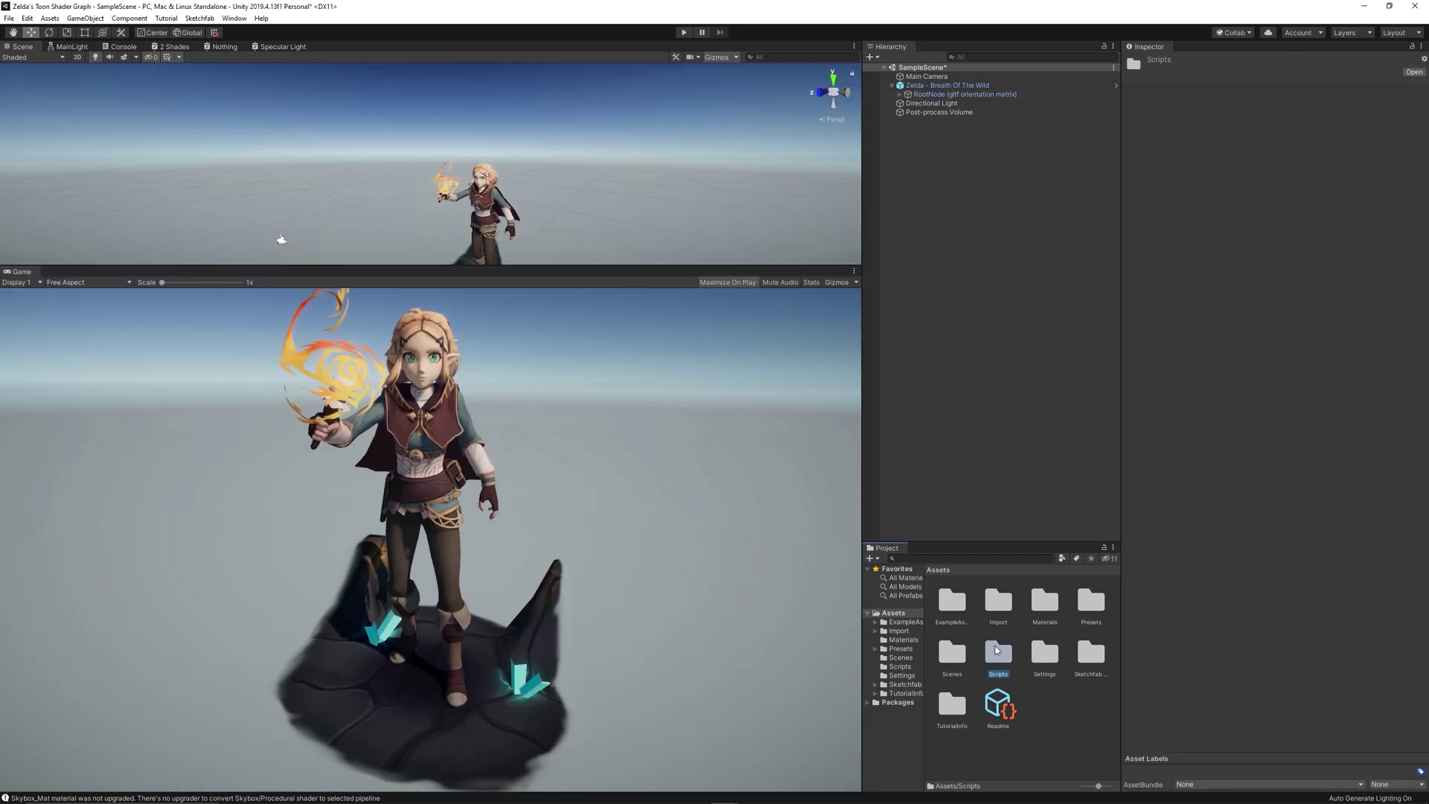
# - Select all six materials in the Zelda model's imported materials folder and switch them to the Universal Render Pipeline Unlit shader
pyautogui.doubleClick(999, 612)
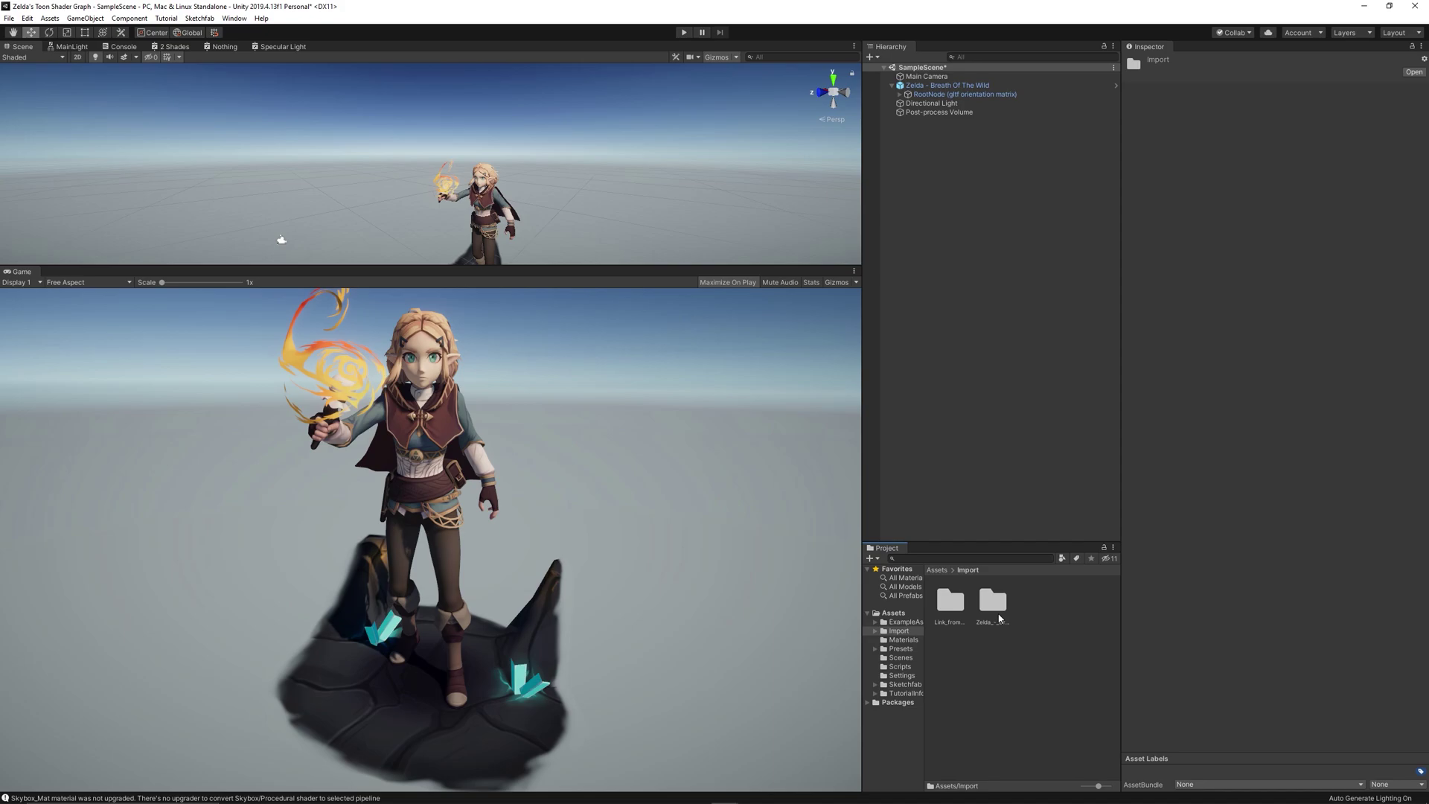
pyautogui.doubleClick(993, 605)
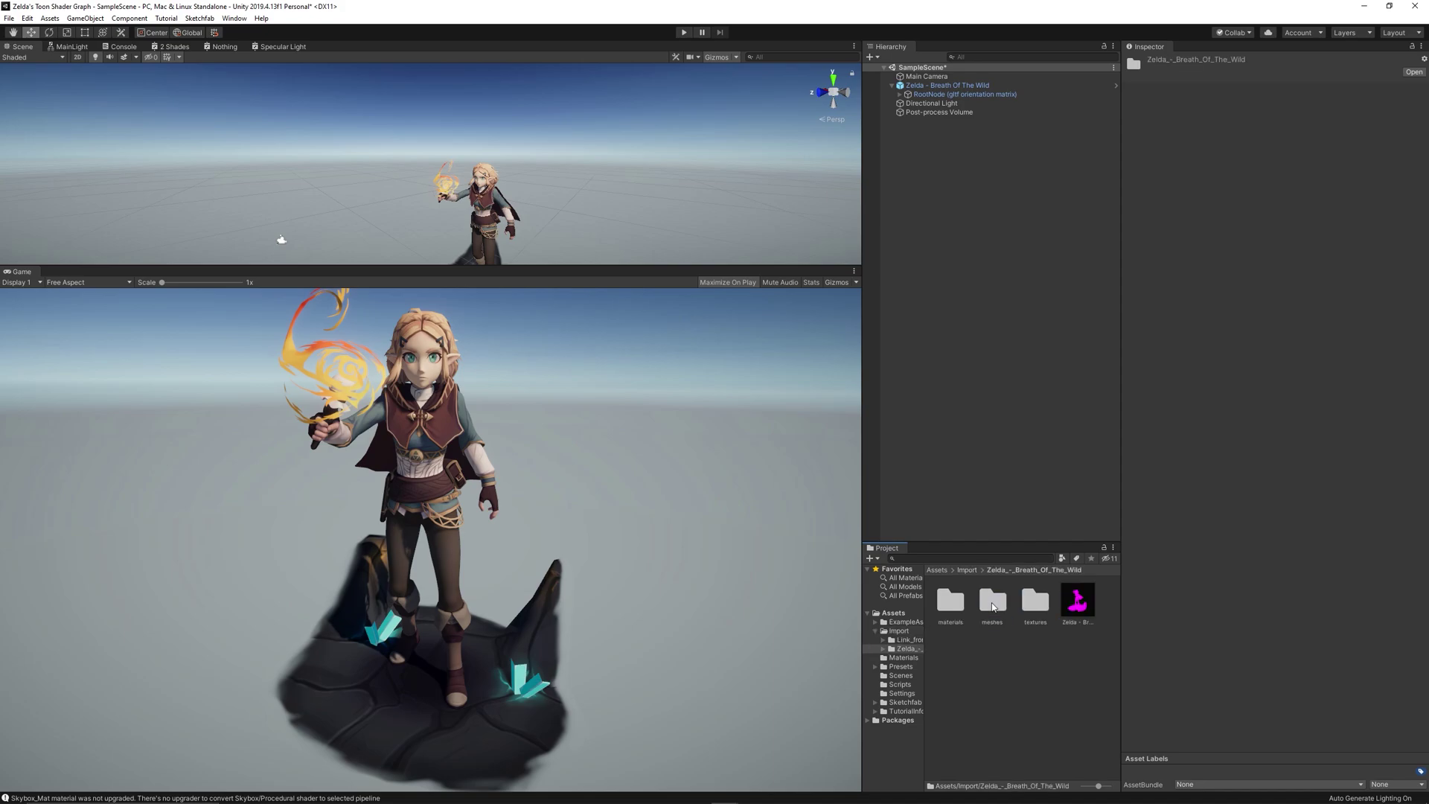
pyautogui.doubleClick(950, 600)
pyautogui.click(1000, 608)
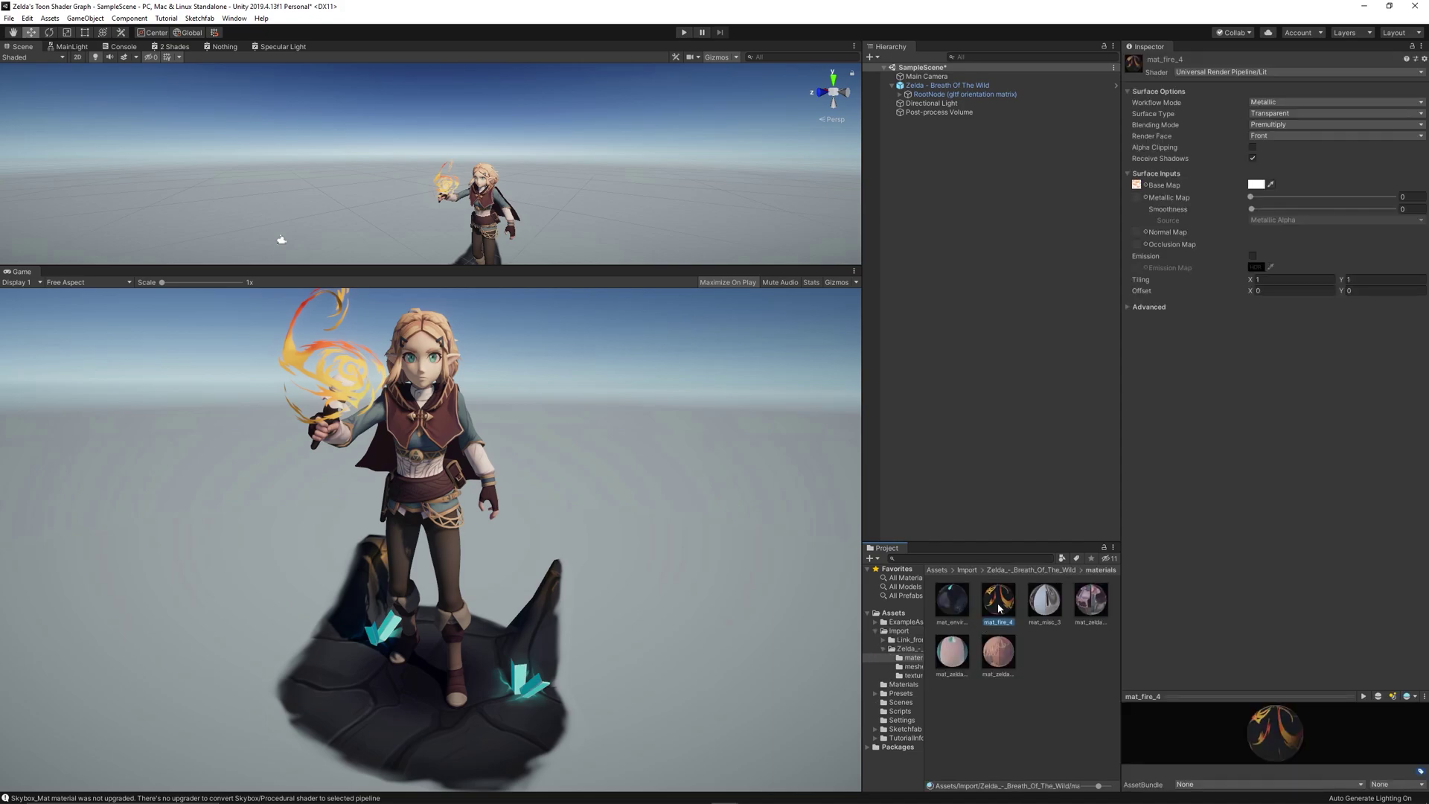
pyautogui.hotkey('ctrl', 'a')
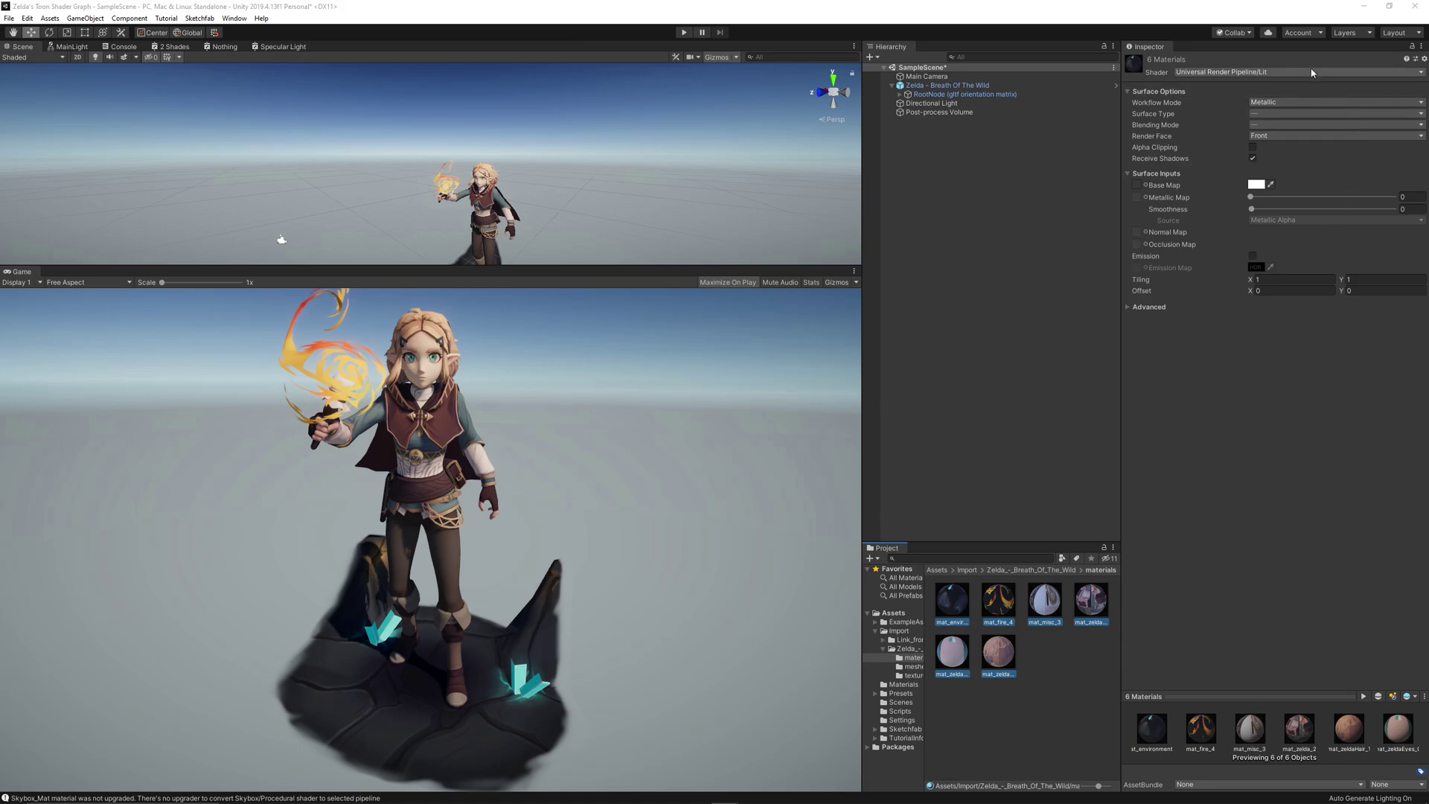
pyautogui.click(1324, 72)
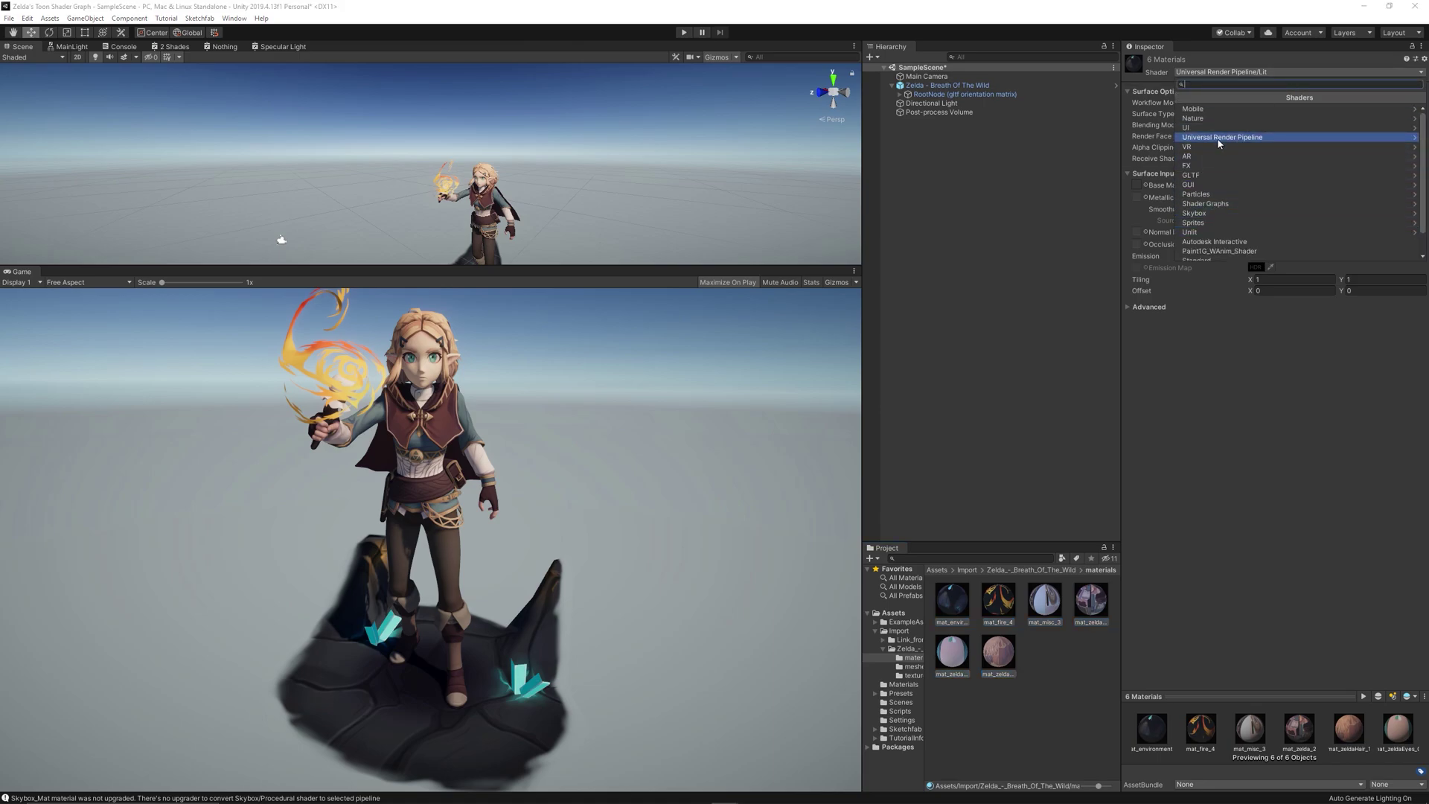
pyautogui.click(1220, 142)
pyautogui.click(1198, 185)
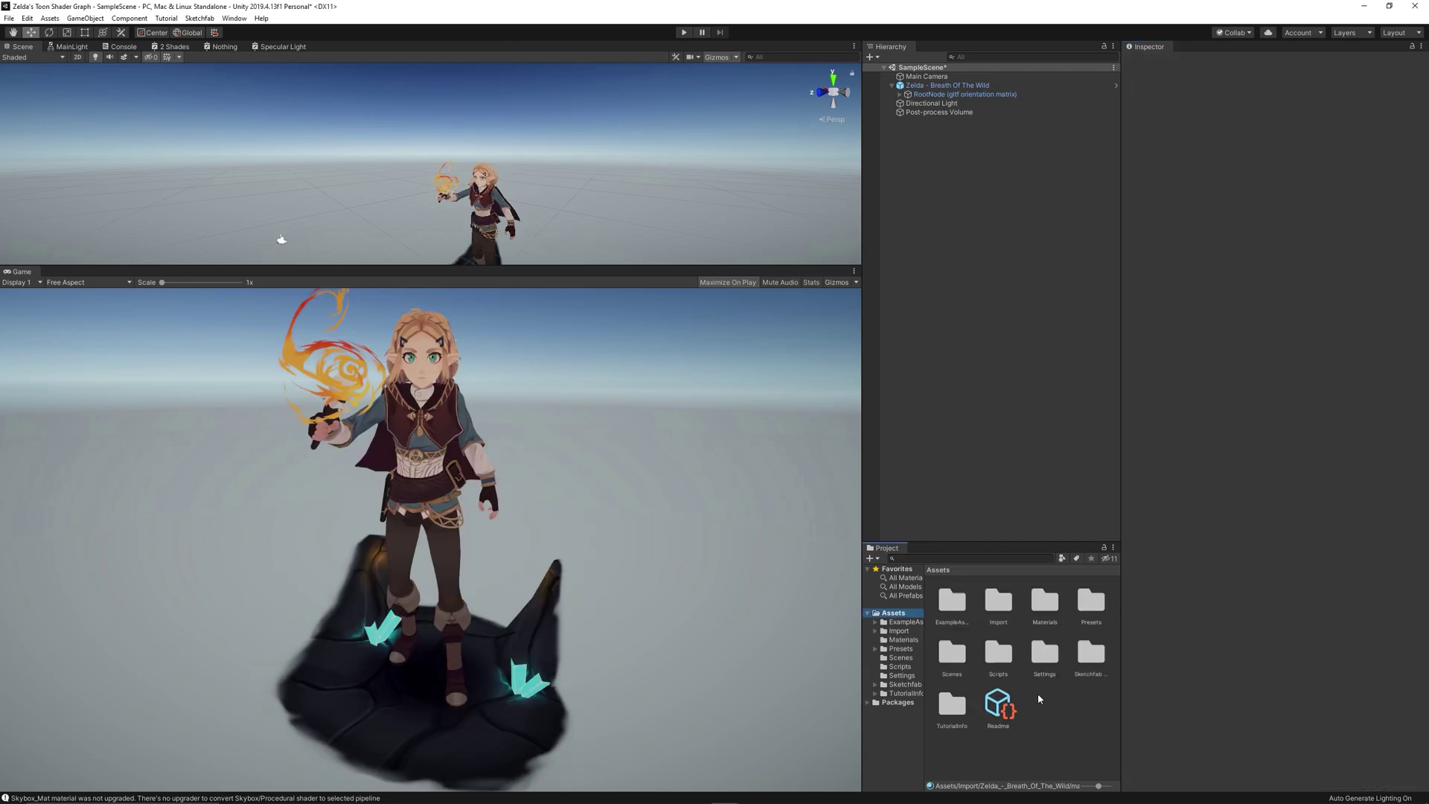
# - Create an Unlit Graph named "Zelda's Toon Shader" in the Assets folder and open it in the shader editor
pyautogui.rightClick(1060, 706)
pyautogui.moveTo(1145, 427)
pyautogui.moveTo(1279, 359)
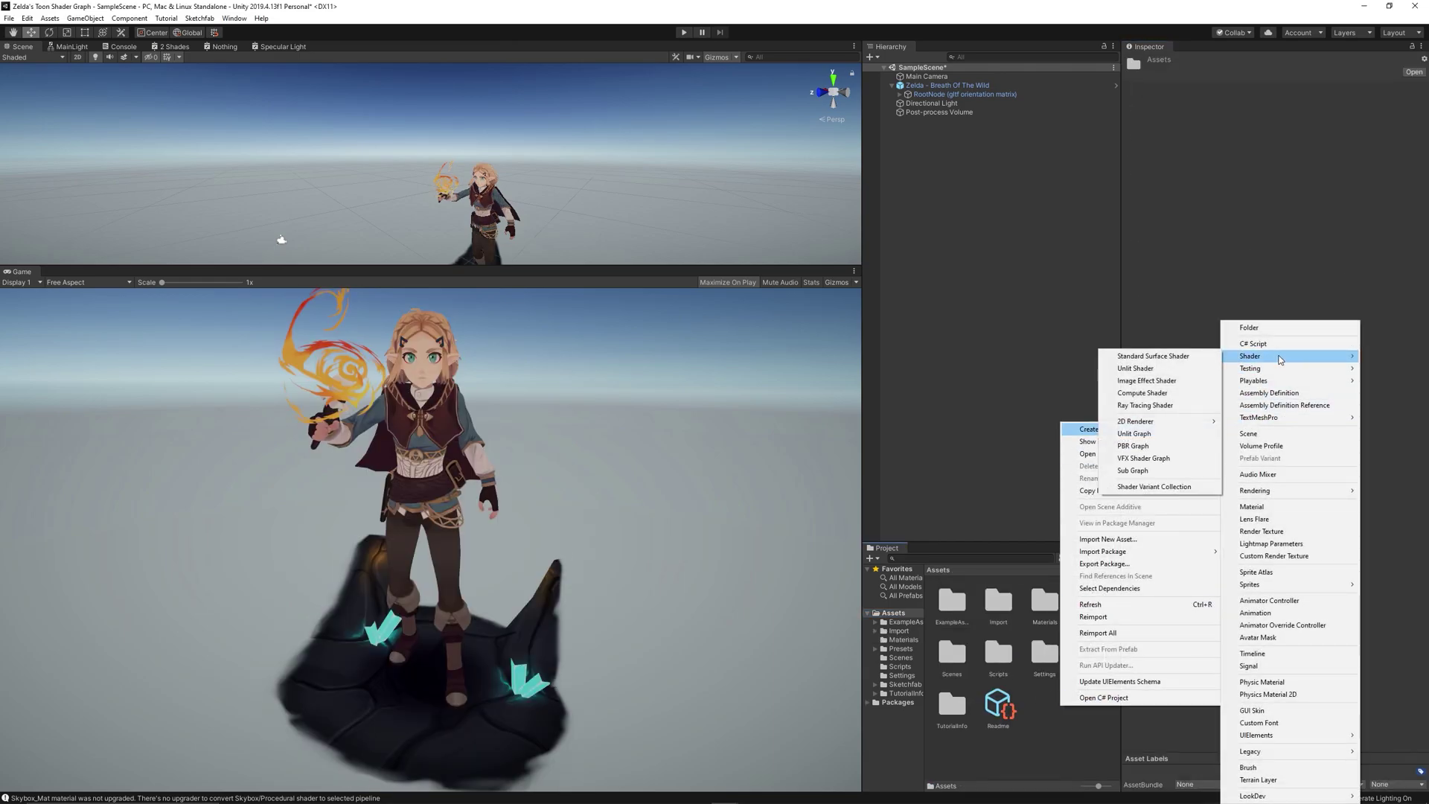
pyautogui.click(1137, 434)
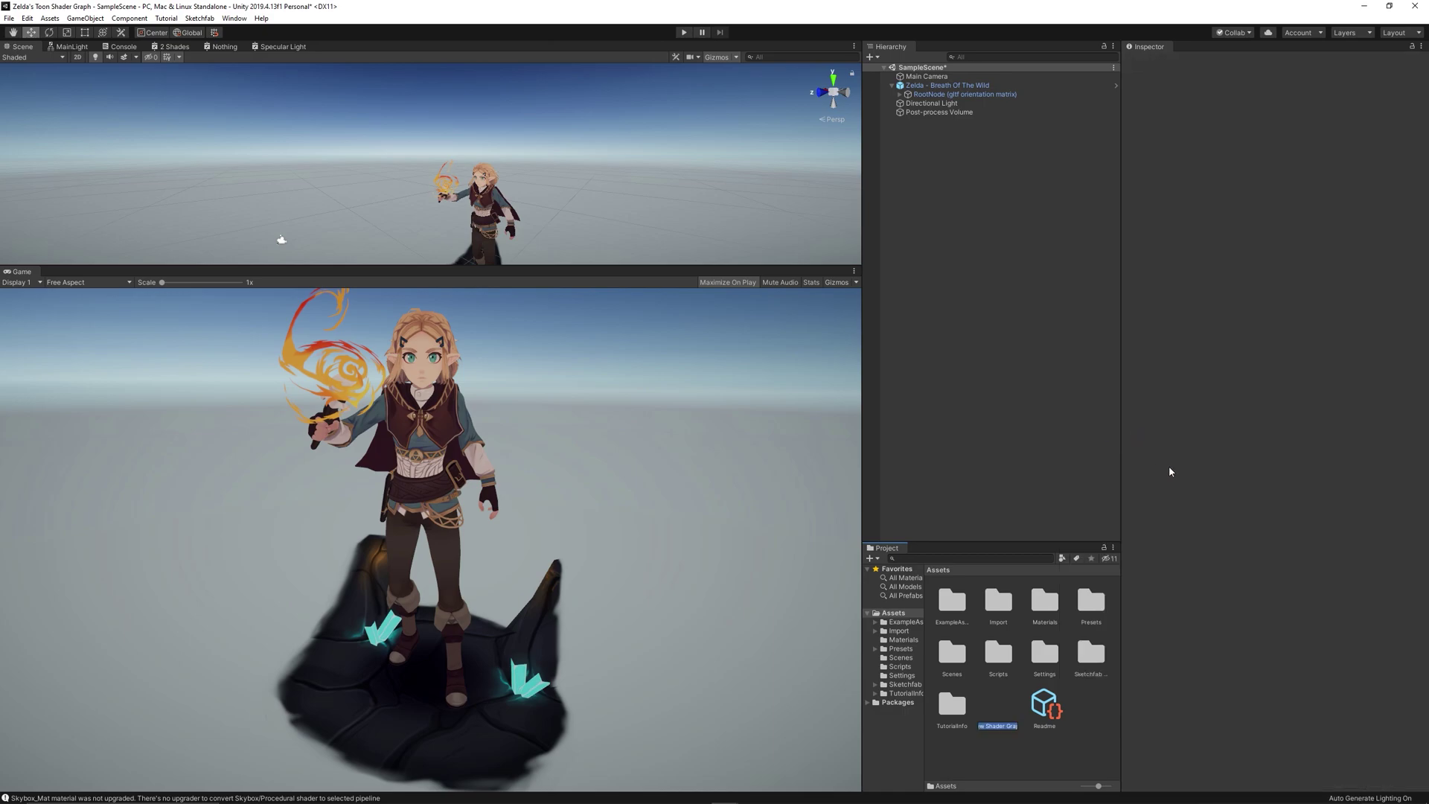
pyautogui.write('Zel')
pyautogui.press('Return')
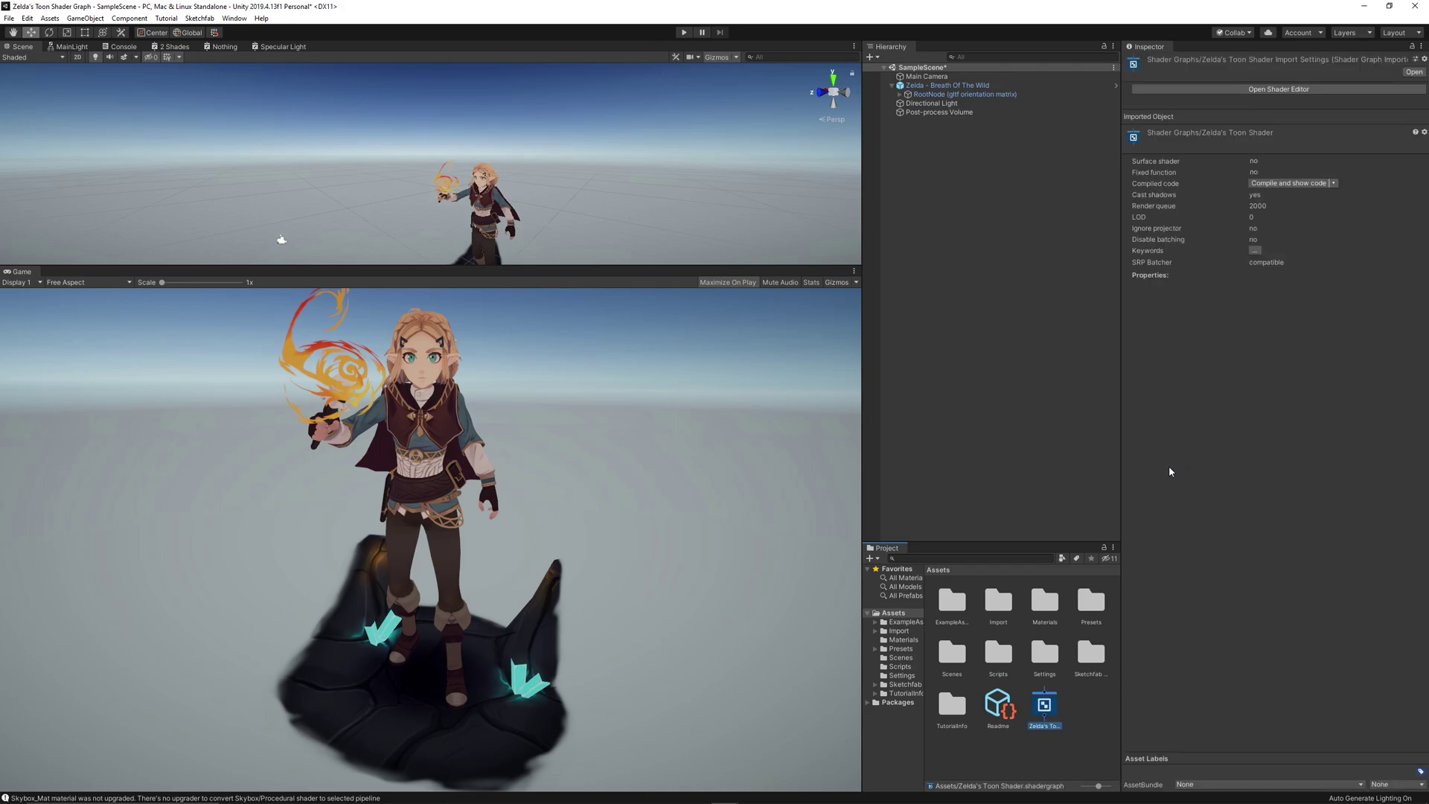
pyautogui.press('Return')
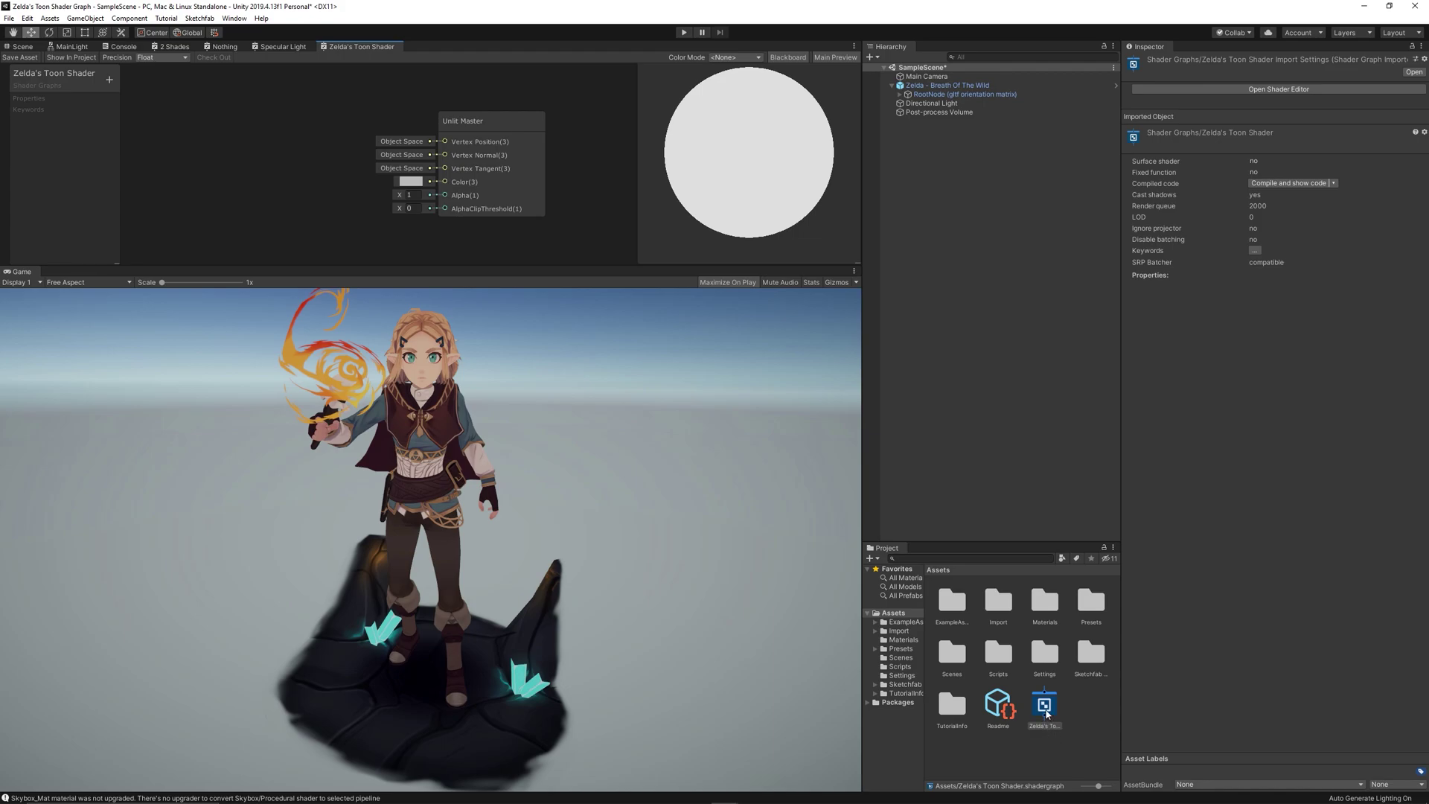
# - Enlarge the graph area, shrink the Main Preview and rearrange the Blackboard to make room for nodes
pyautogui.moveTo(278, 183); pyautogui.dragTo(359, 195, button='middle')
pyautogui.moveTo(422, 276); pyautogui.dragTo(454, 530)
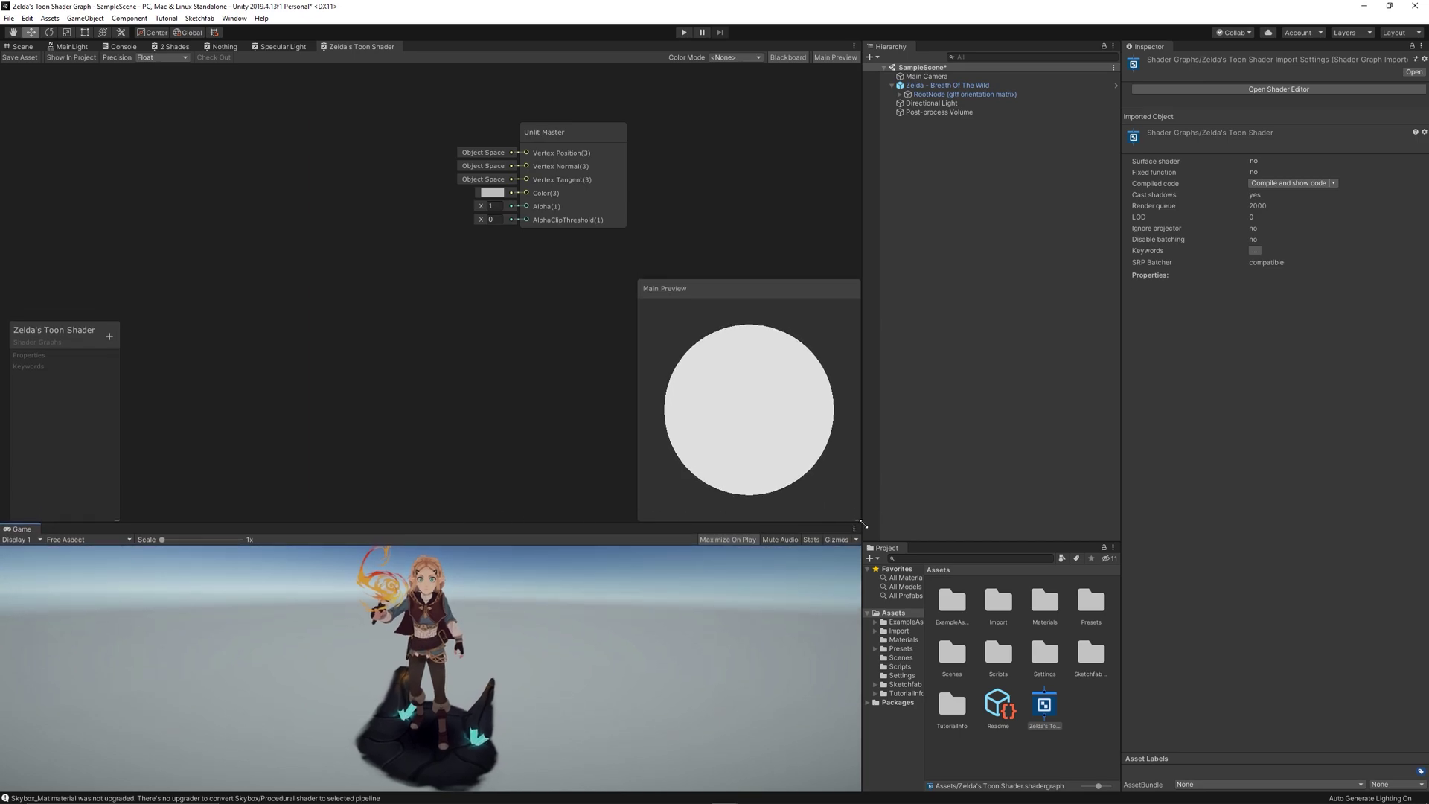
pyautogui.moveTo(868, 521); pyautogui.dragTo(759, 389)
pyautogui.moveTo(713, 288); pyautogui.dragTo(820, 428)
pyautogui.moveTo(521, 312); pyautogui.dragTo(653, 427, button='middle')
pyautogui.moveTo(71, 338); pyautogui.dragTo(49, 89)
# - Add a Custom Function node beside the Unlit Master node and open its settings
pyautogui.rightClick(280, 218)
pyautogui.click(302, 228)
pyautogui.write('cus')
pyautogui.press('Return')
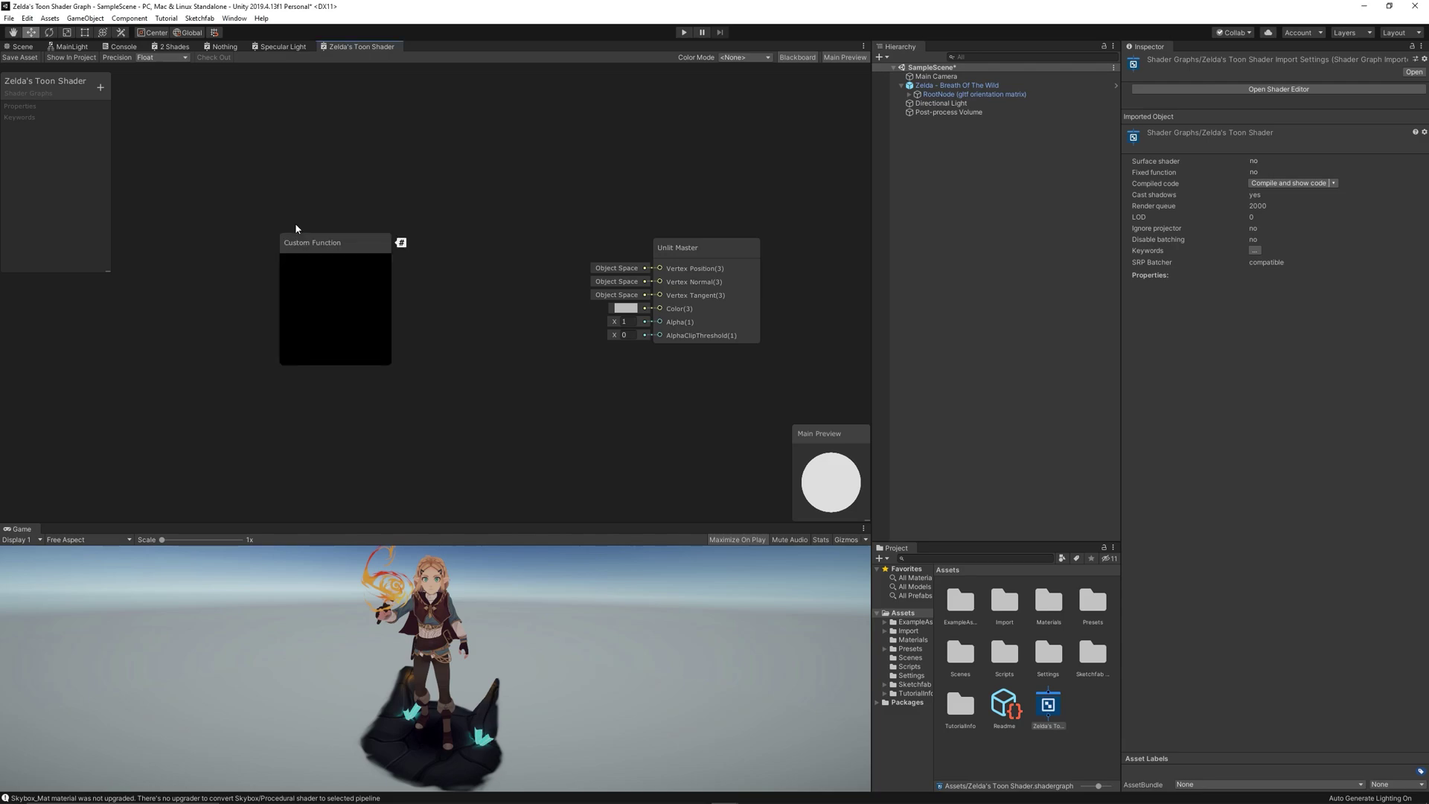
pyautogui.click(373, 242)
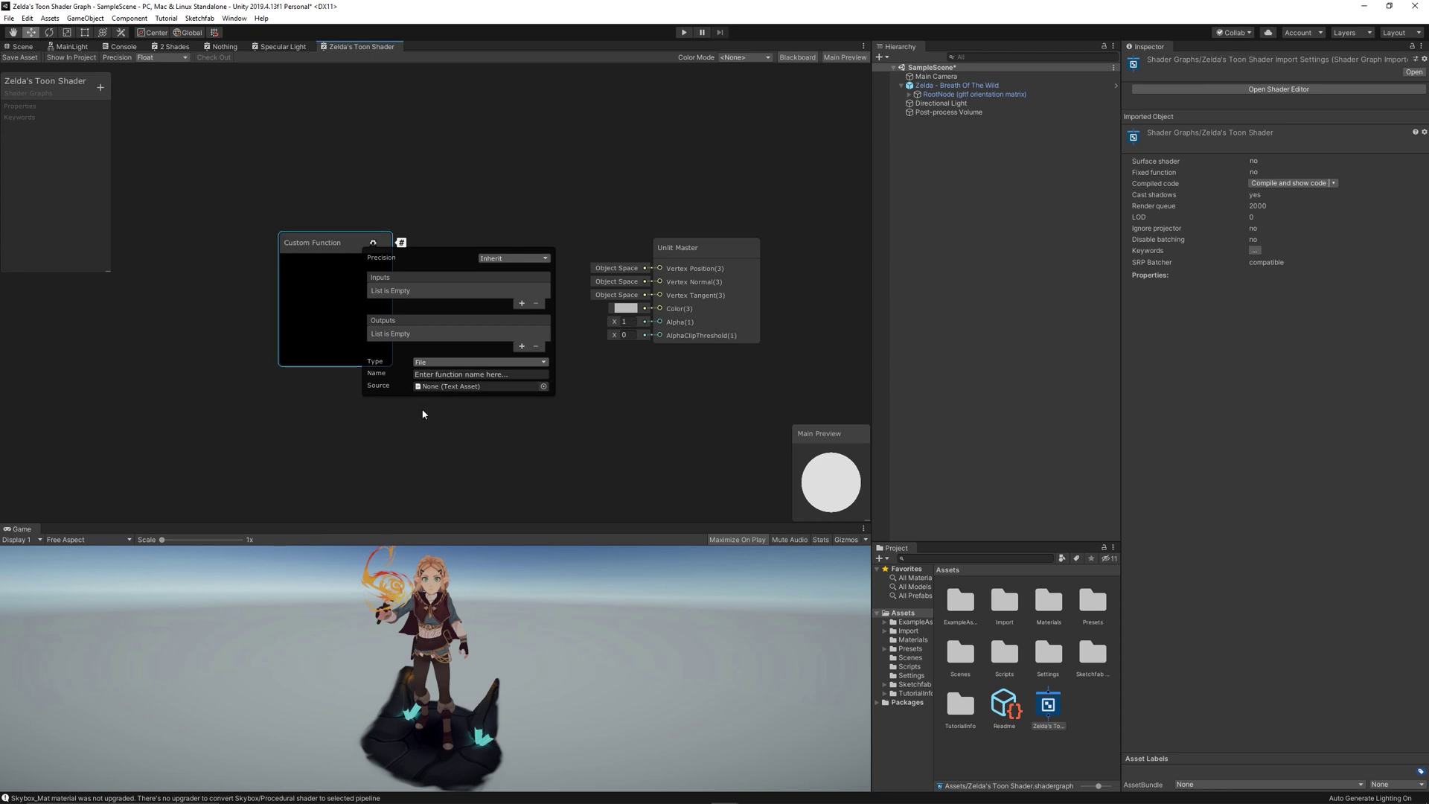
# - Switch to the browser and read the Unity blog article on custom lighting, down to the Custom Function File Mode section
pyautogui.click(313, 790)
pyautogui.scroll(-16, 573, 461)
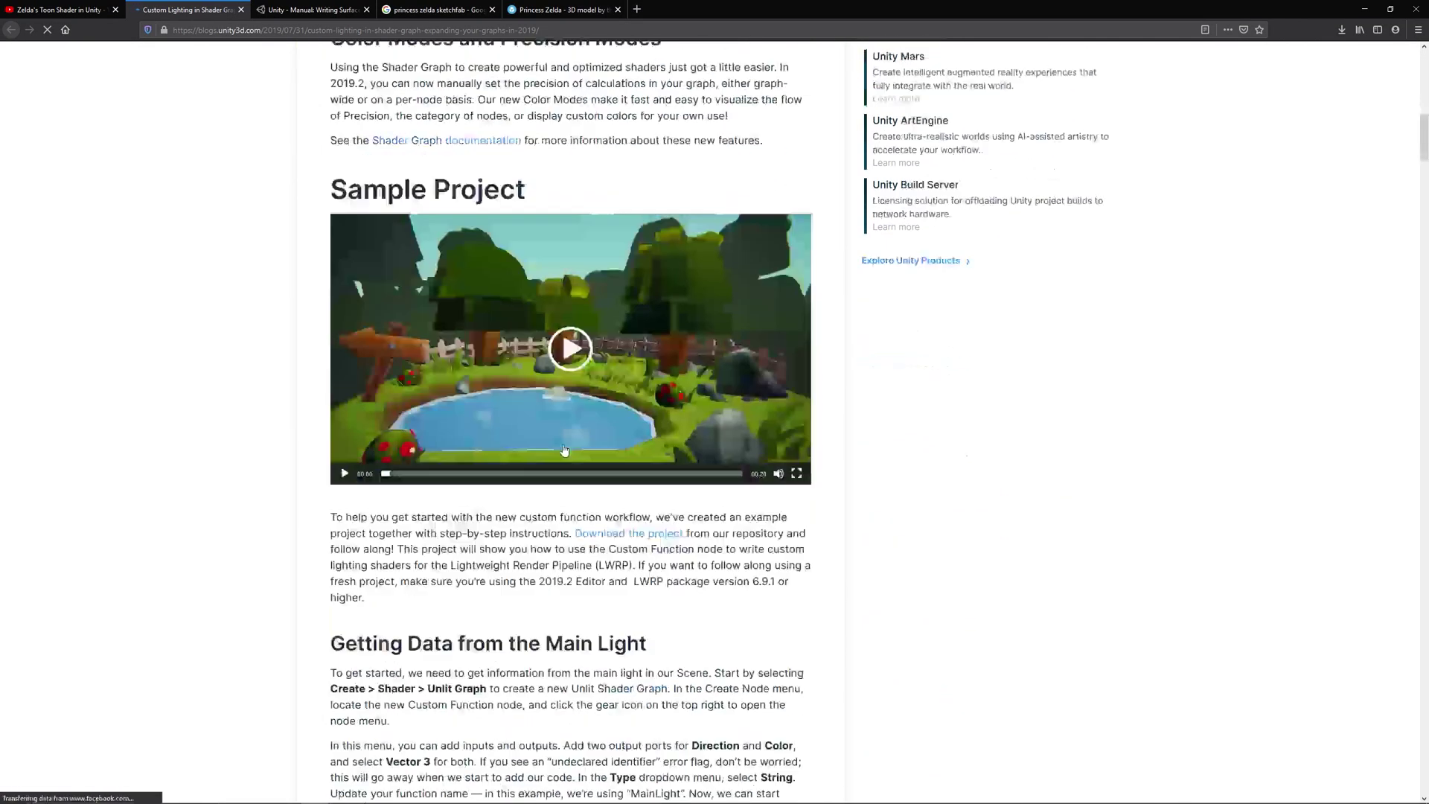
pyautogui.scroll(-3, 565, 449)
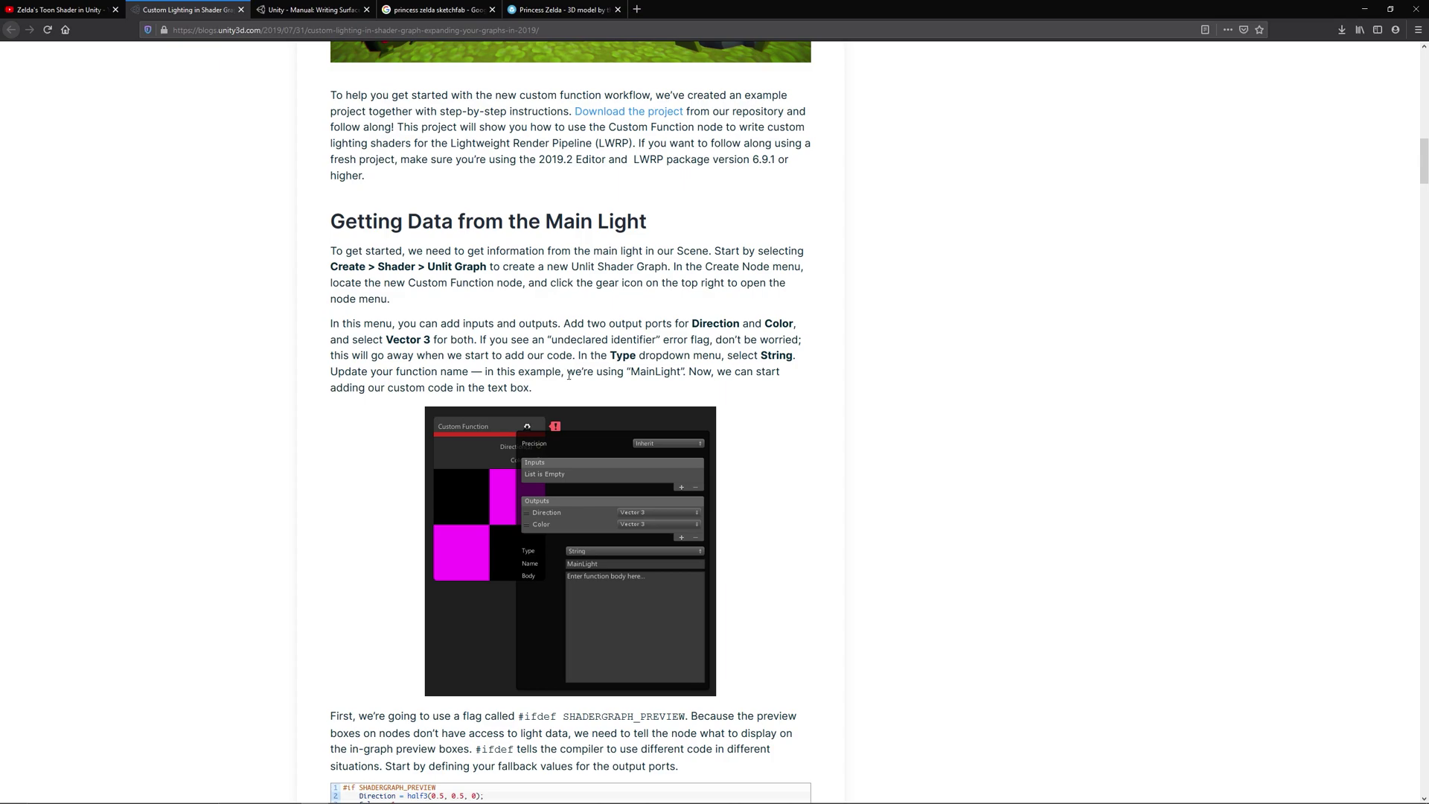
pyautogui.scroll(-20, 569, 375)
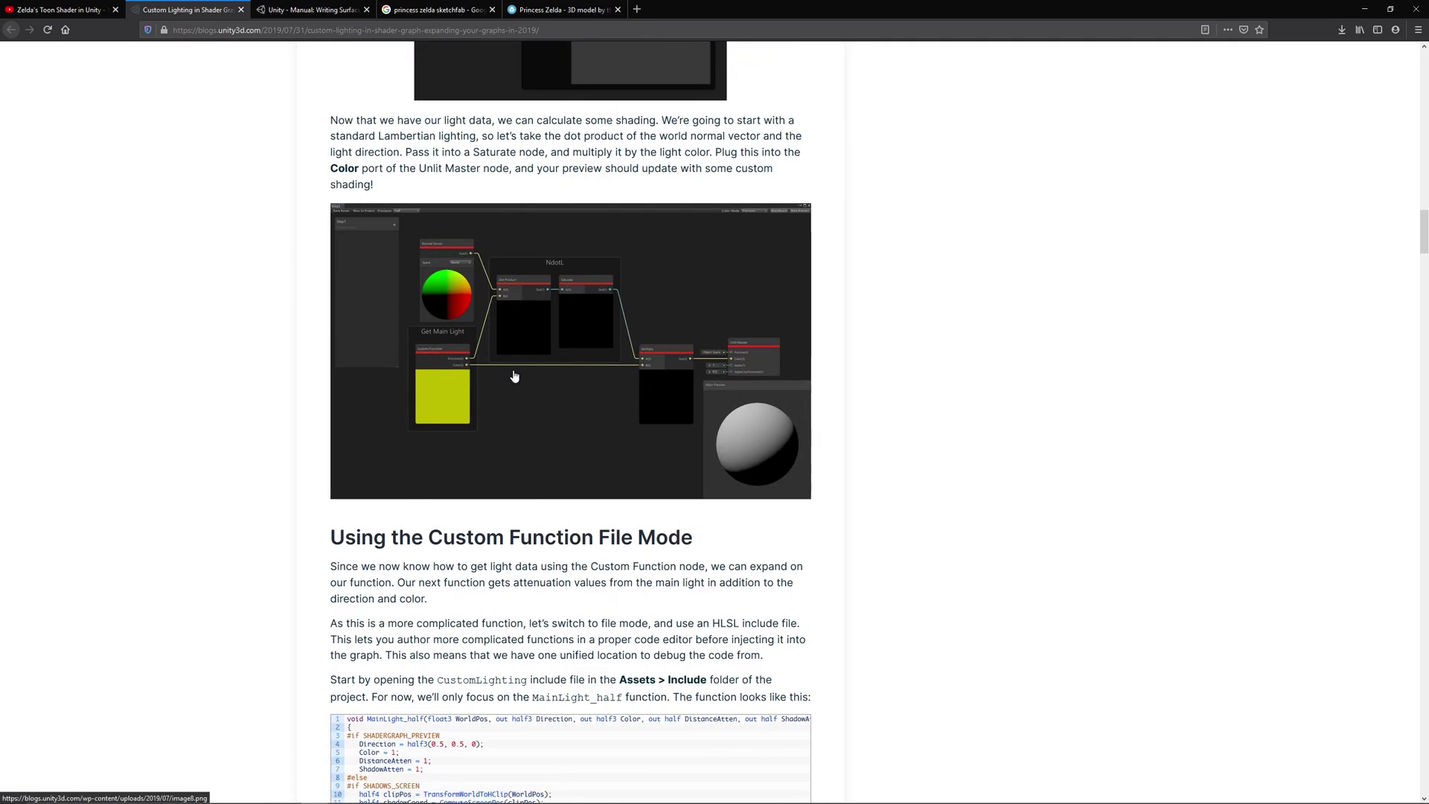
pyautogui.scroll(-3, 514, 375)
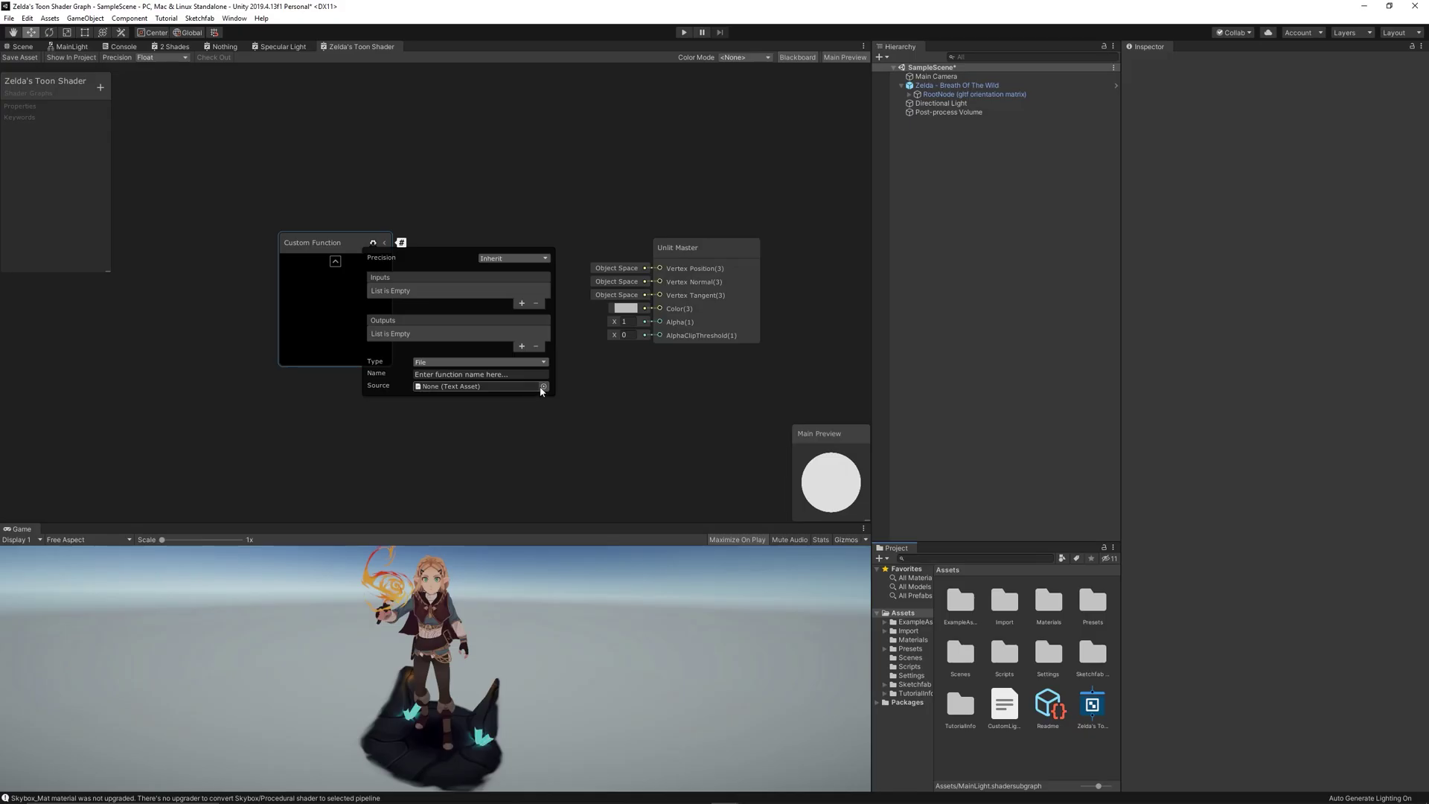
# - Assign CustomLighting as the Custom Function's source file and open that file in Visual Studio
pyautogui.click(544, 386)
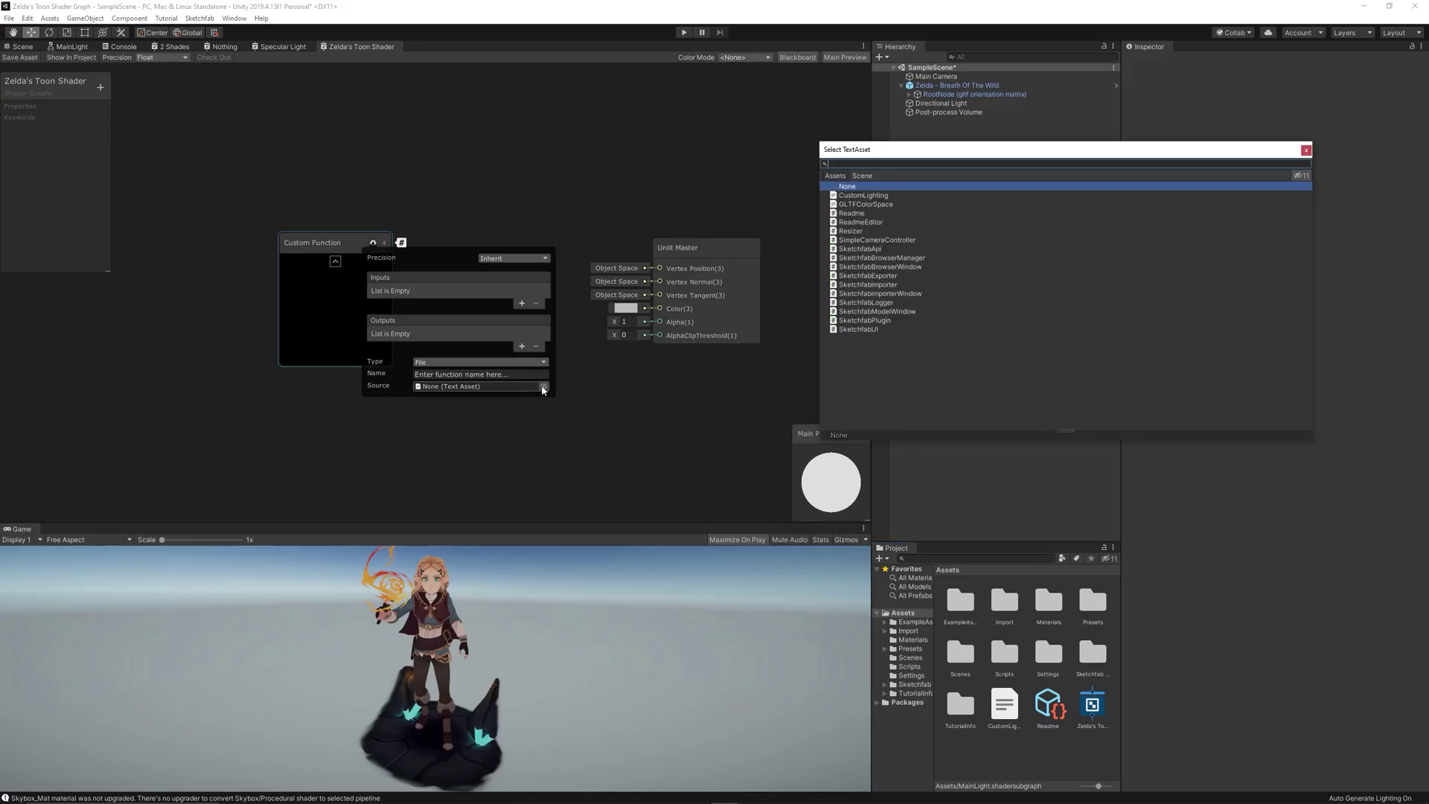
pyautogui.doubleClick(893, 197)
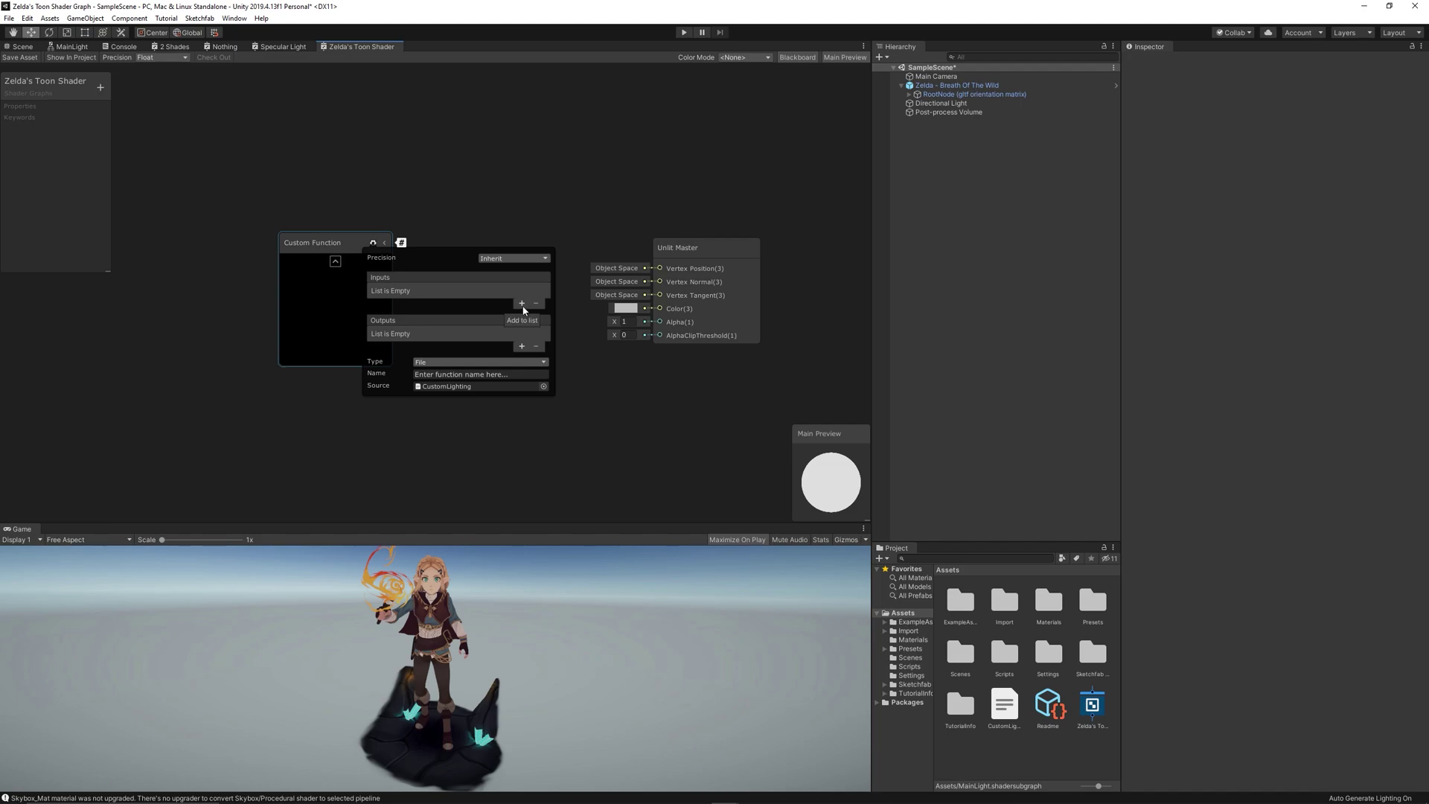
pyautogui.click(1002, 711)
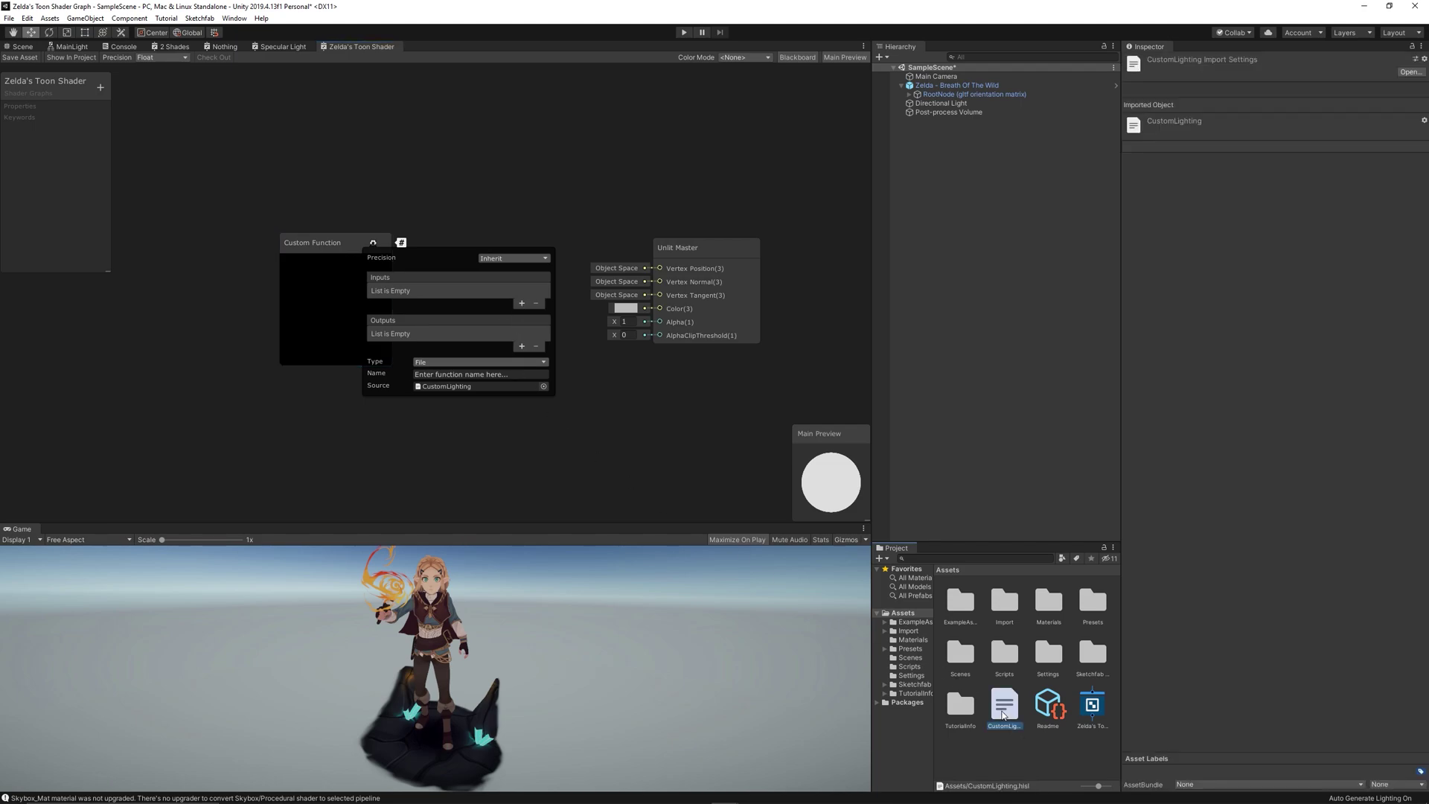
pyautogui.doubleClick(1002, 711)
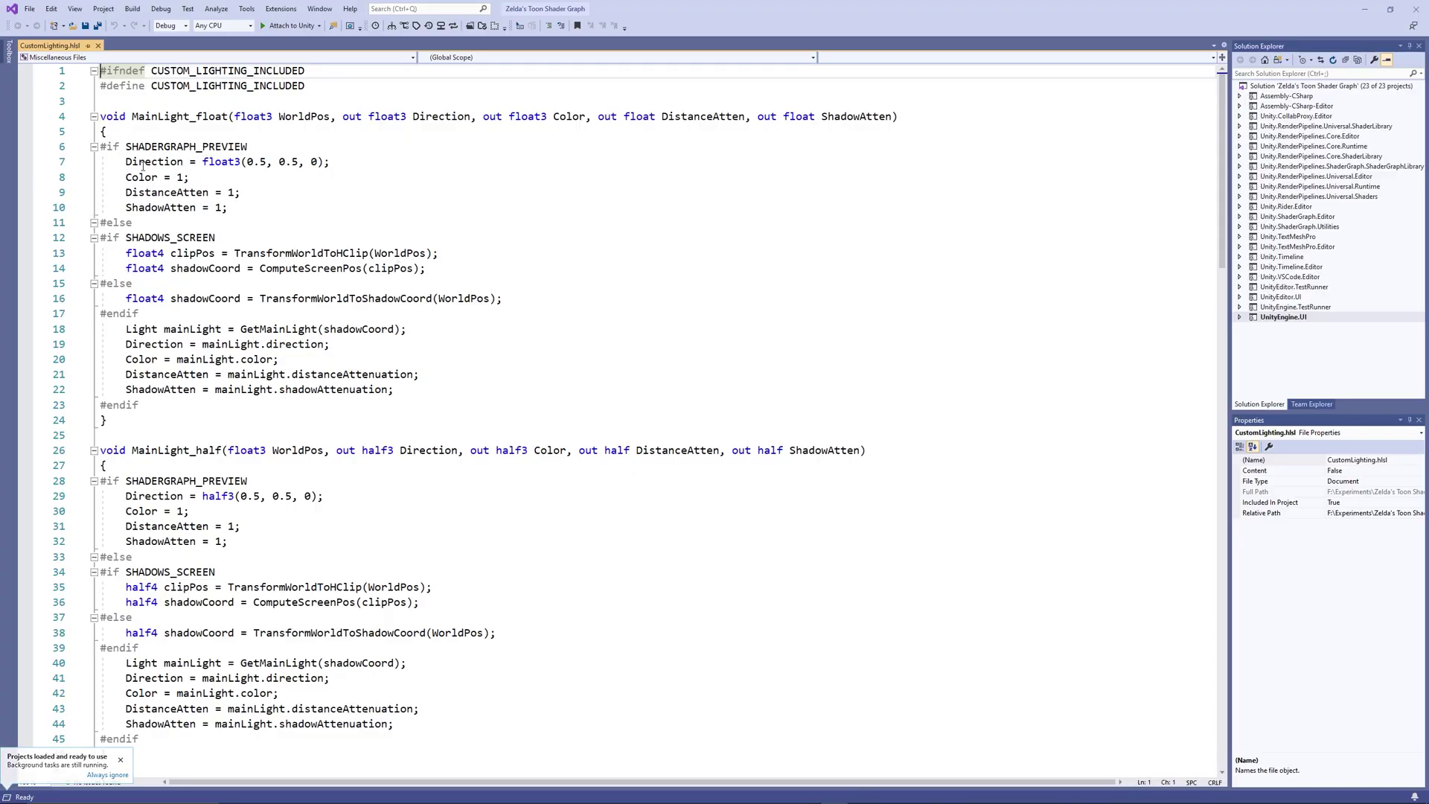
# - Tile Visual Studio and Unity side by side so the CustomLighting code sits next to the shader graph
pyautogui.doubleClick(143, 167)
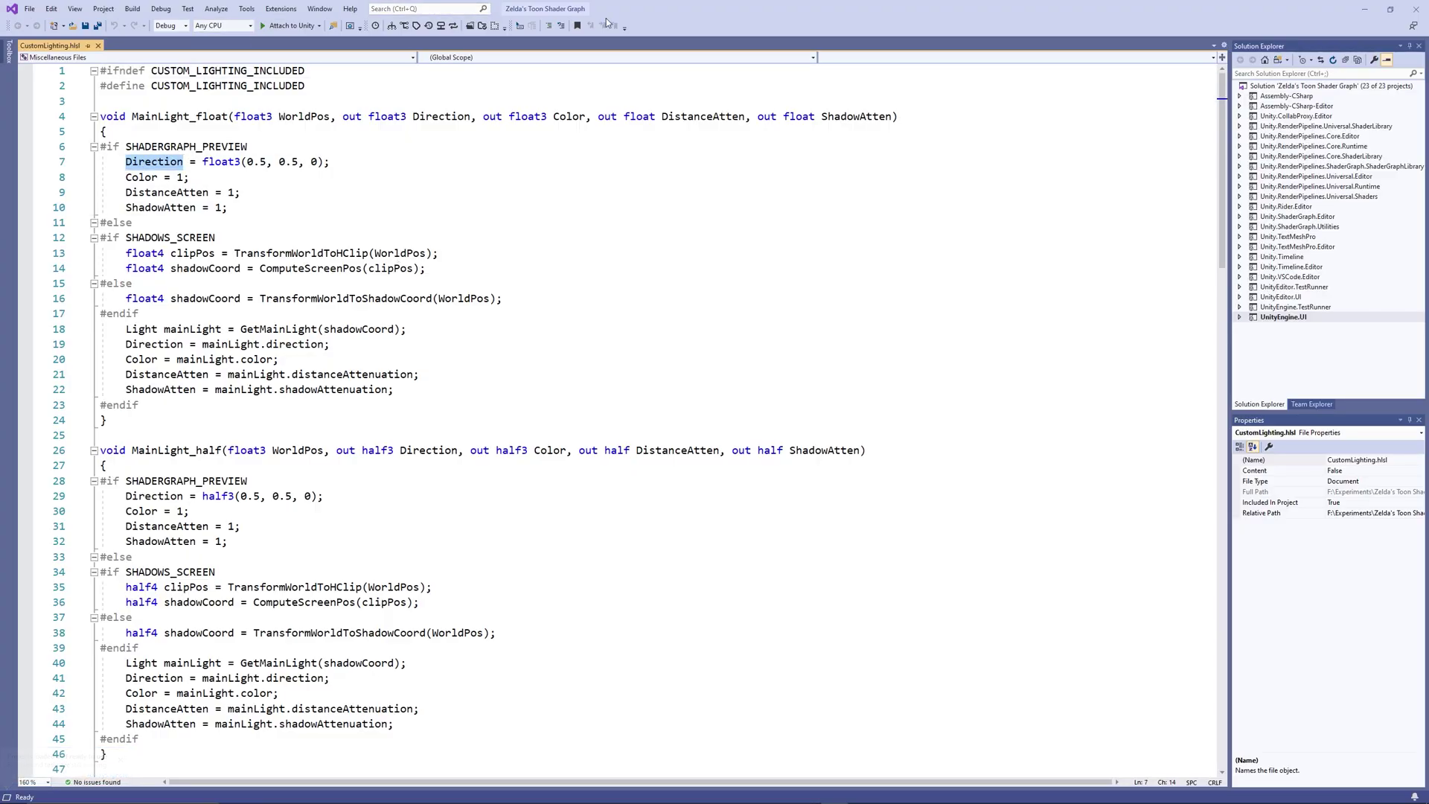
pyautogui.press('super+Right')
pyautogui.click(184, 186)
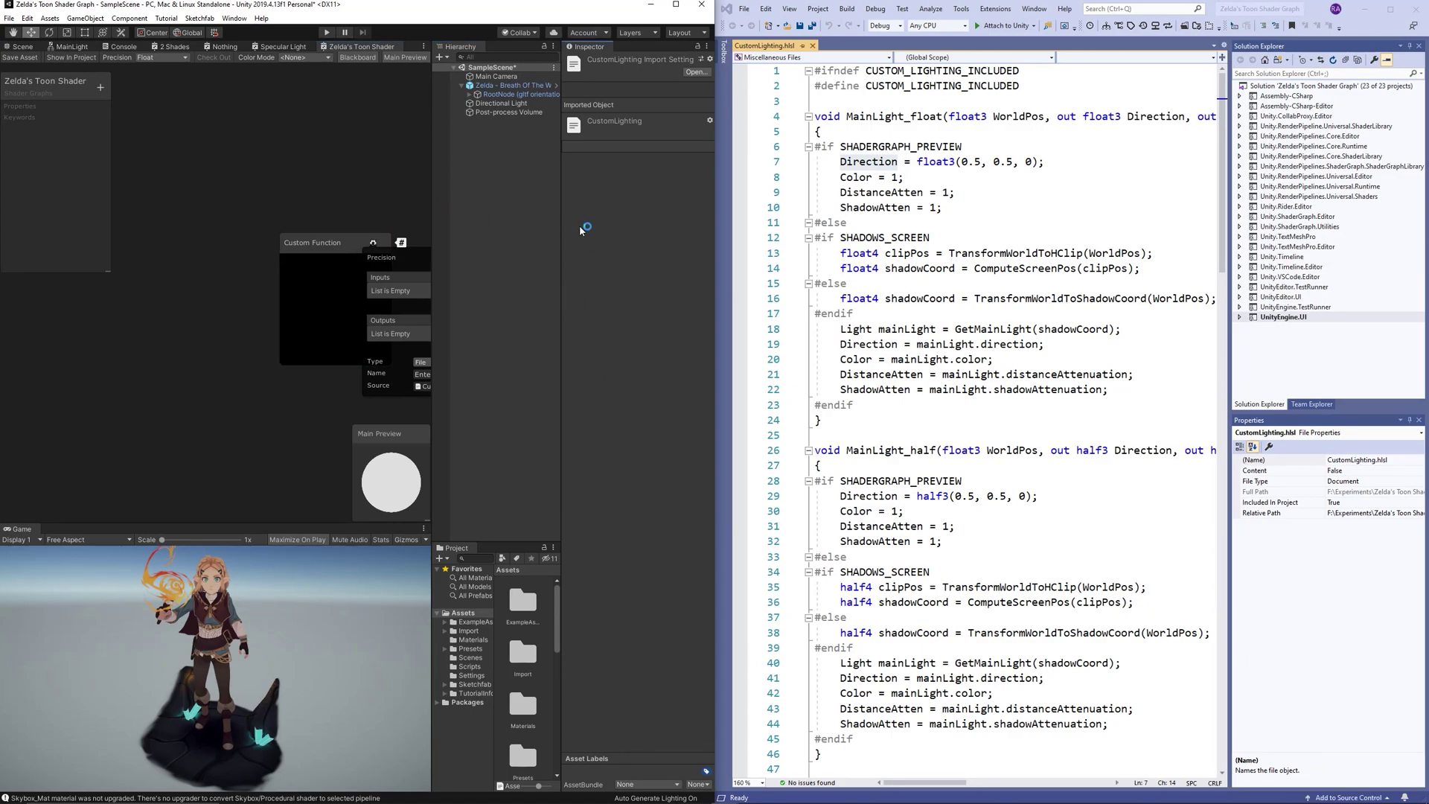
# - Add Vector 3 outputs Direction and Color to the Custom Function node and name the function MainLight
pyautogui.moveTo(403, 260); pyautogui.dragTo(257, 272)
pyautogui.click(377, 361)
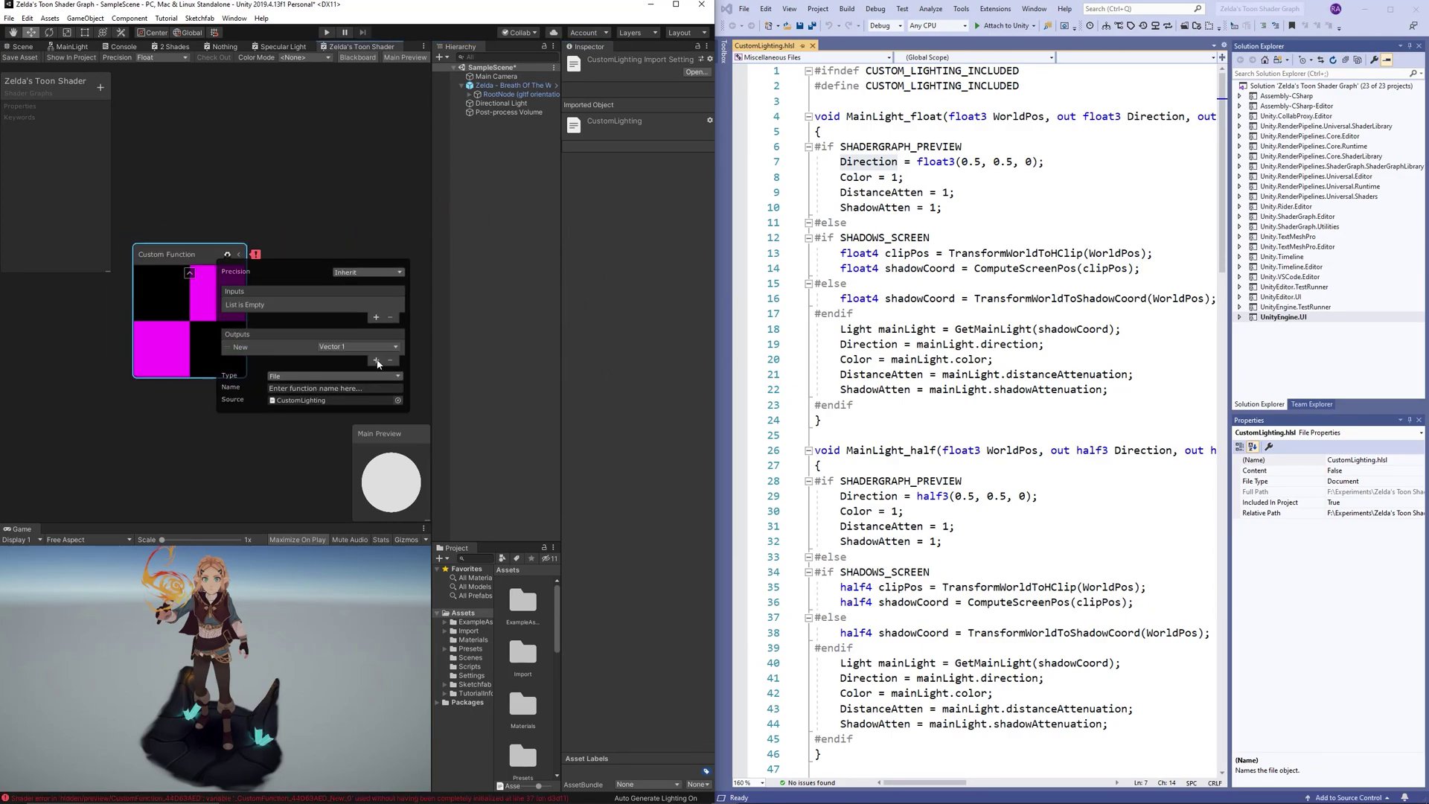
pyautogui.click(358, 347)
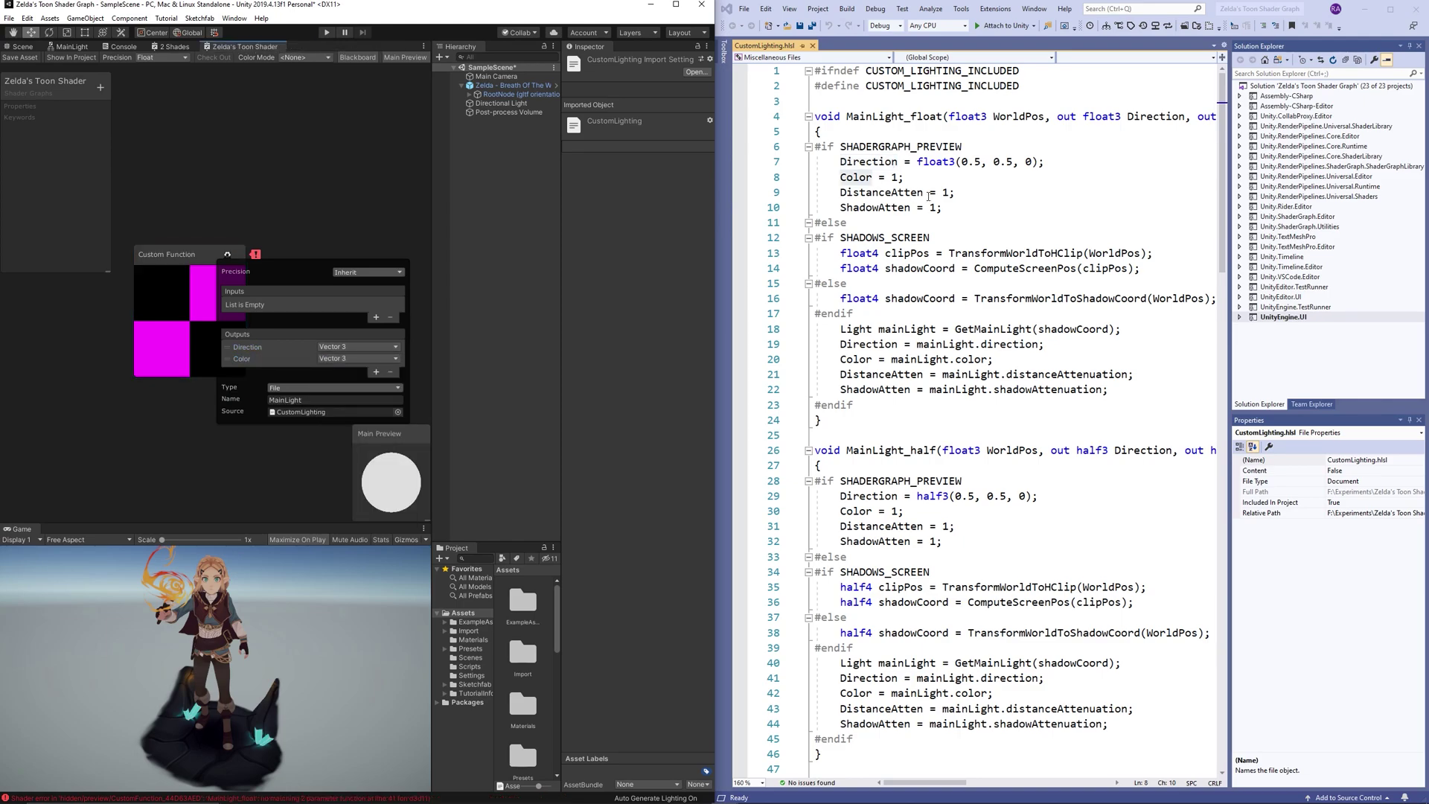
# - Add two Vector 1 outputs to the Custom Function, named DistanceAtten and ShadowAtten as in the code
pyautogui.hotkey('ctrl', 'c')
pyautogui.moveTo(924, 194); pyautogui.dragTo(841, 207)
pyautogui.click(376, 372)
pyautogui.click(245, 370)
pyautogui.hotkey('ctrl', 'v')
pyautogui.click(358, 370)
pyautogui.click(359, 531)
pyautogui.click(375, 384)
pyautogui.hotkey('ctrl', 'c')
pyautogui.doubleClick(246, 382)
pyautogui.hotkey('ctrl', 'v')
# - Add a Vector 3 input to the Custom Function, named WorldPos after the variable in the CustomLighting code
pyautogui.click(375, 317)
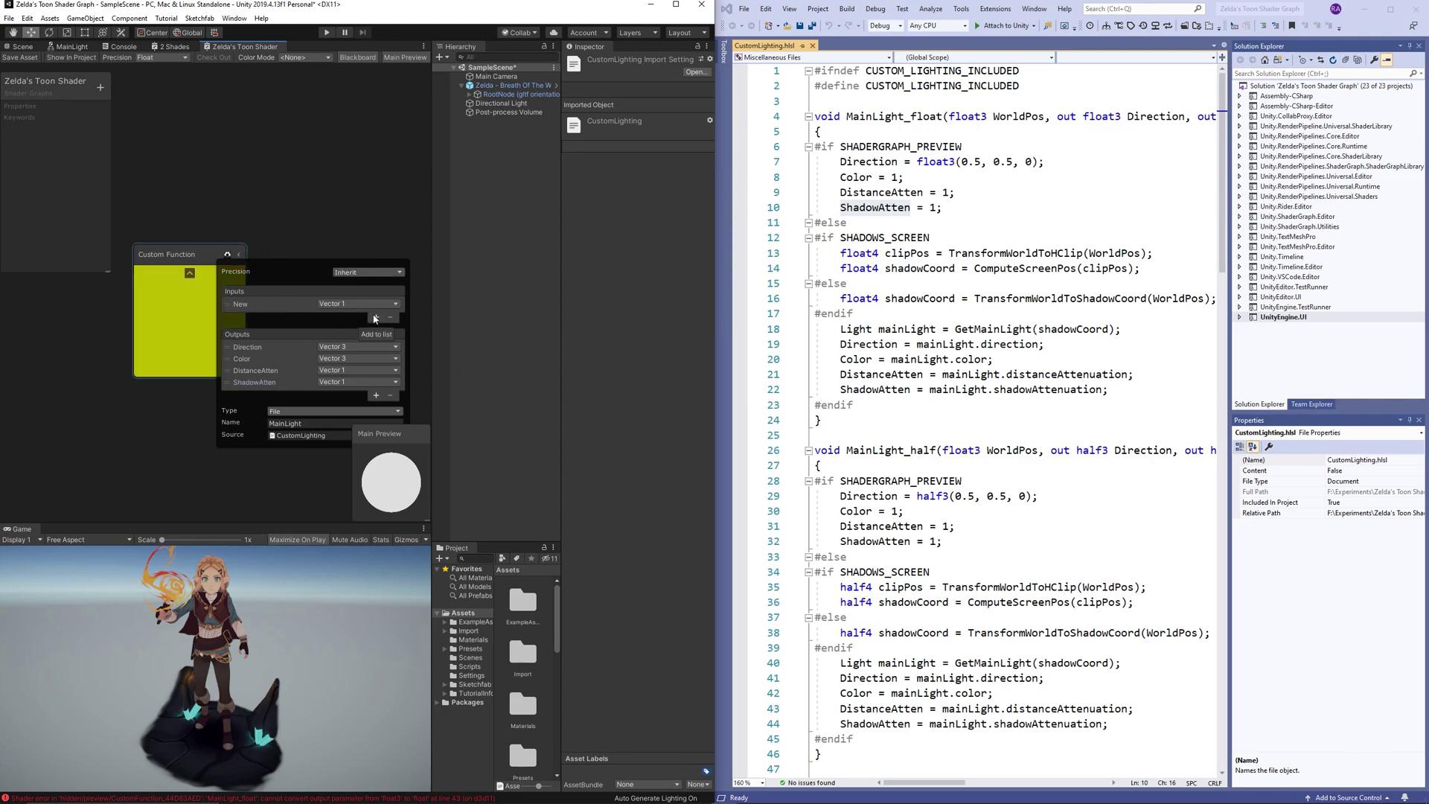
pyautogui.scroll(-2, 1039, 573)
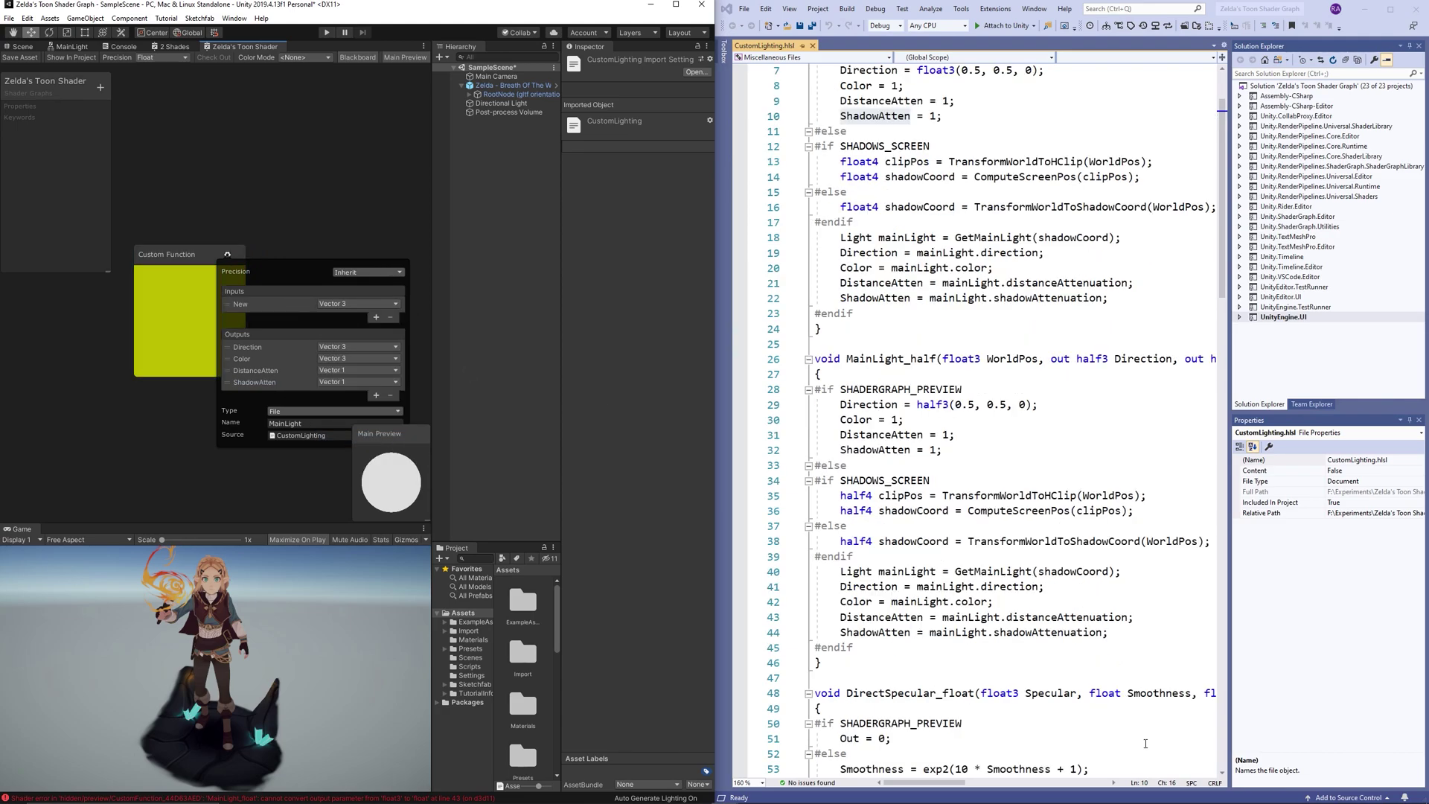
pyautogui.click(1019, 557)
pyautogui.hotkey('ctrl', 'f')
pyautogui.write('world')
pyautogui.moveTo(874, 272); pyautogui.dragTo(928, 273)
pyautogui.press('Home')
pyautogui.doubleClick(1178, 272)
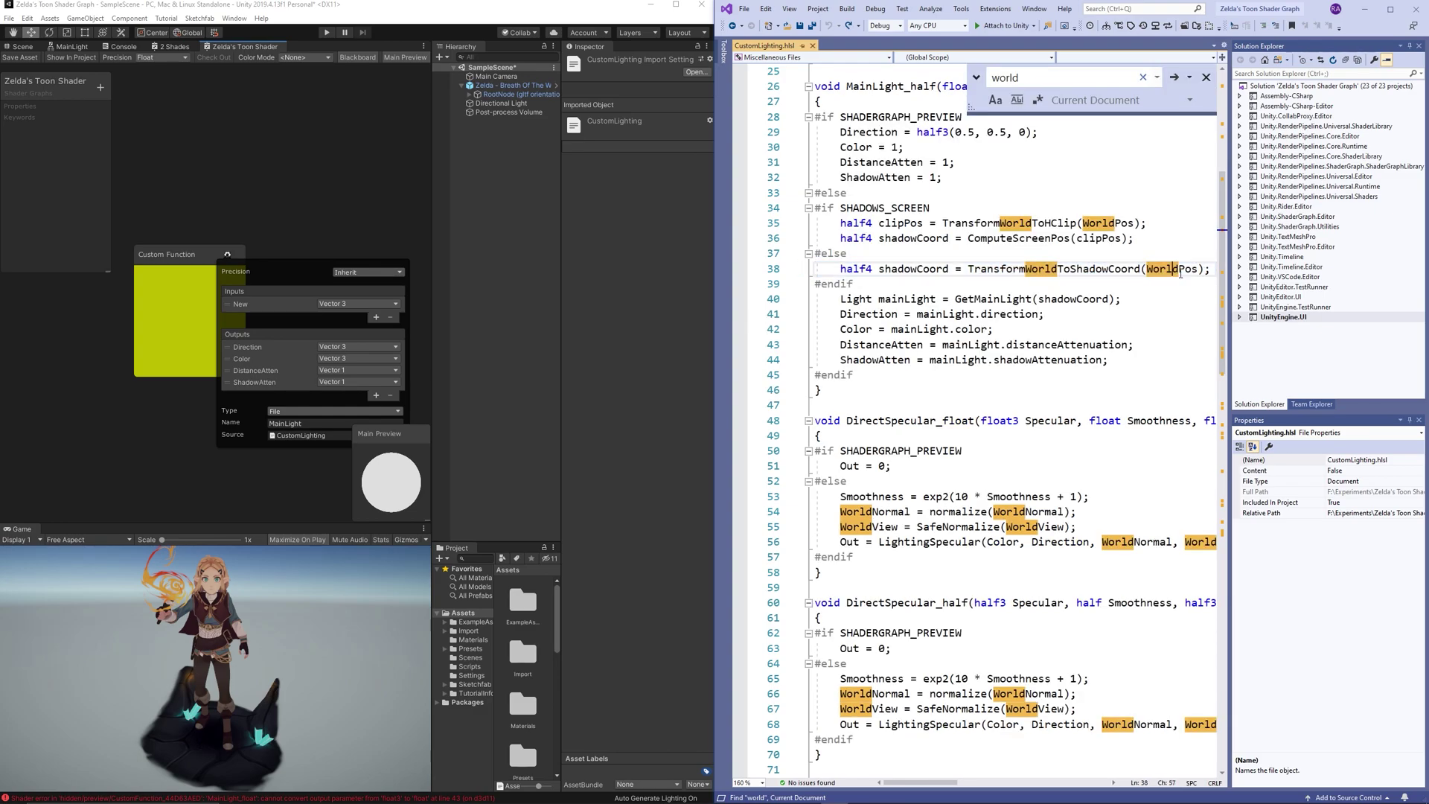
pyautogui.press('Escape')
pyautogui.doubleClick(1172, 270)
pyautogui.hotkey('ctrl', 'c')
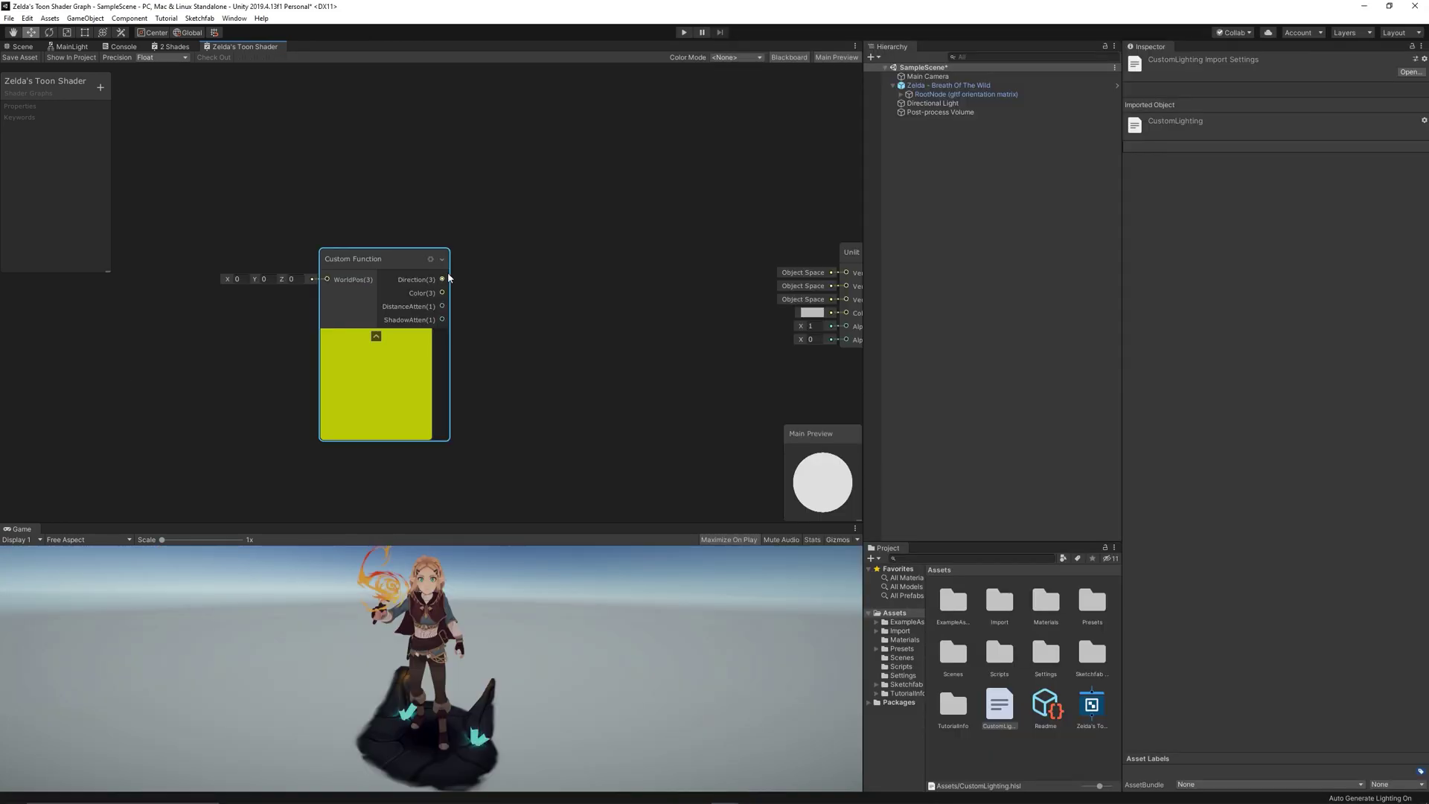
# - Add a Position node in World space next to the Custom Function's WorldPos input
pyautogui.rightClick(212, 265)
pyautogui.click(251, 274)
pyautogui.write('worl')
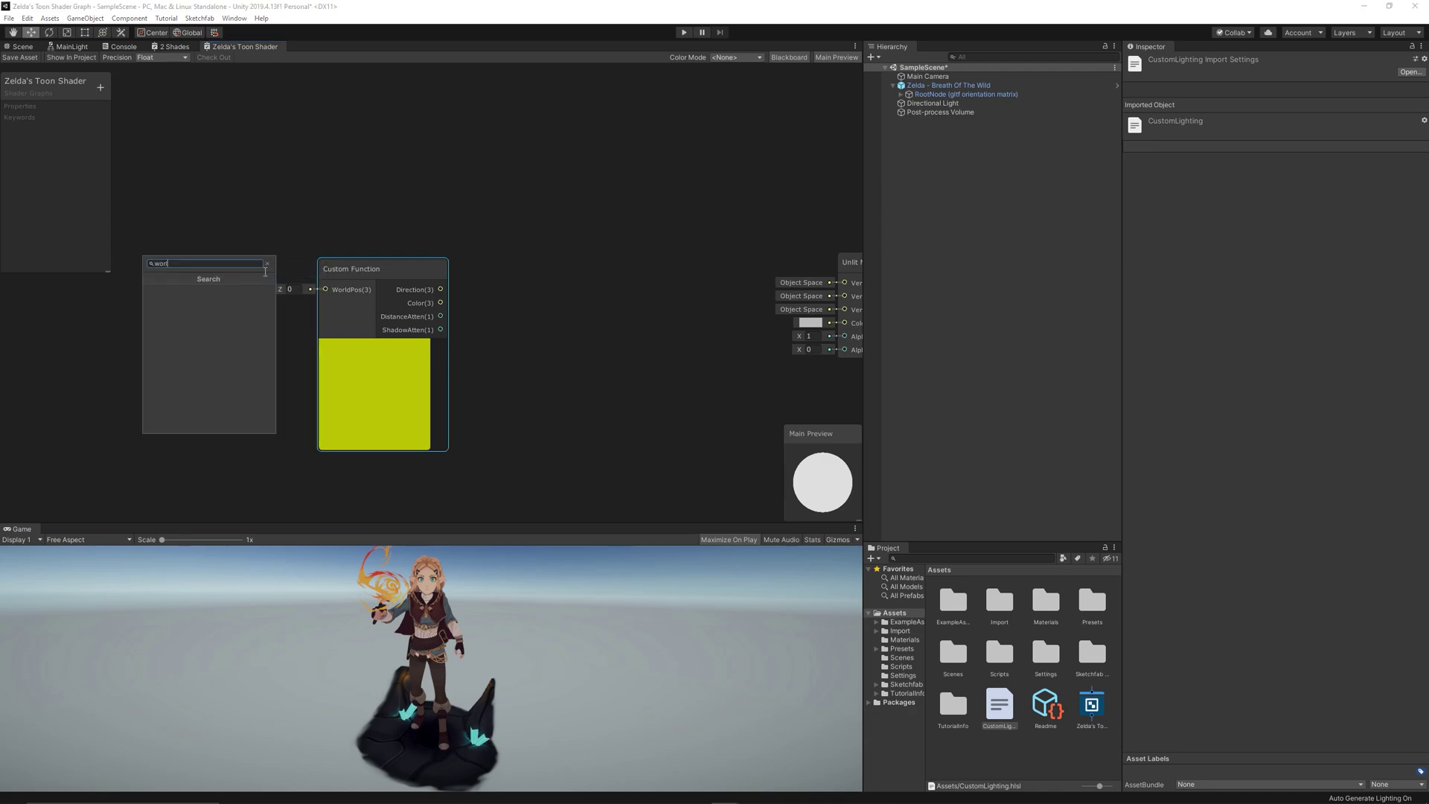
pyautogui.press('BackSpace')
pyautogui.press('BackSpace')
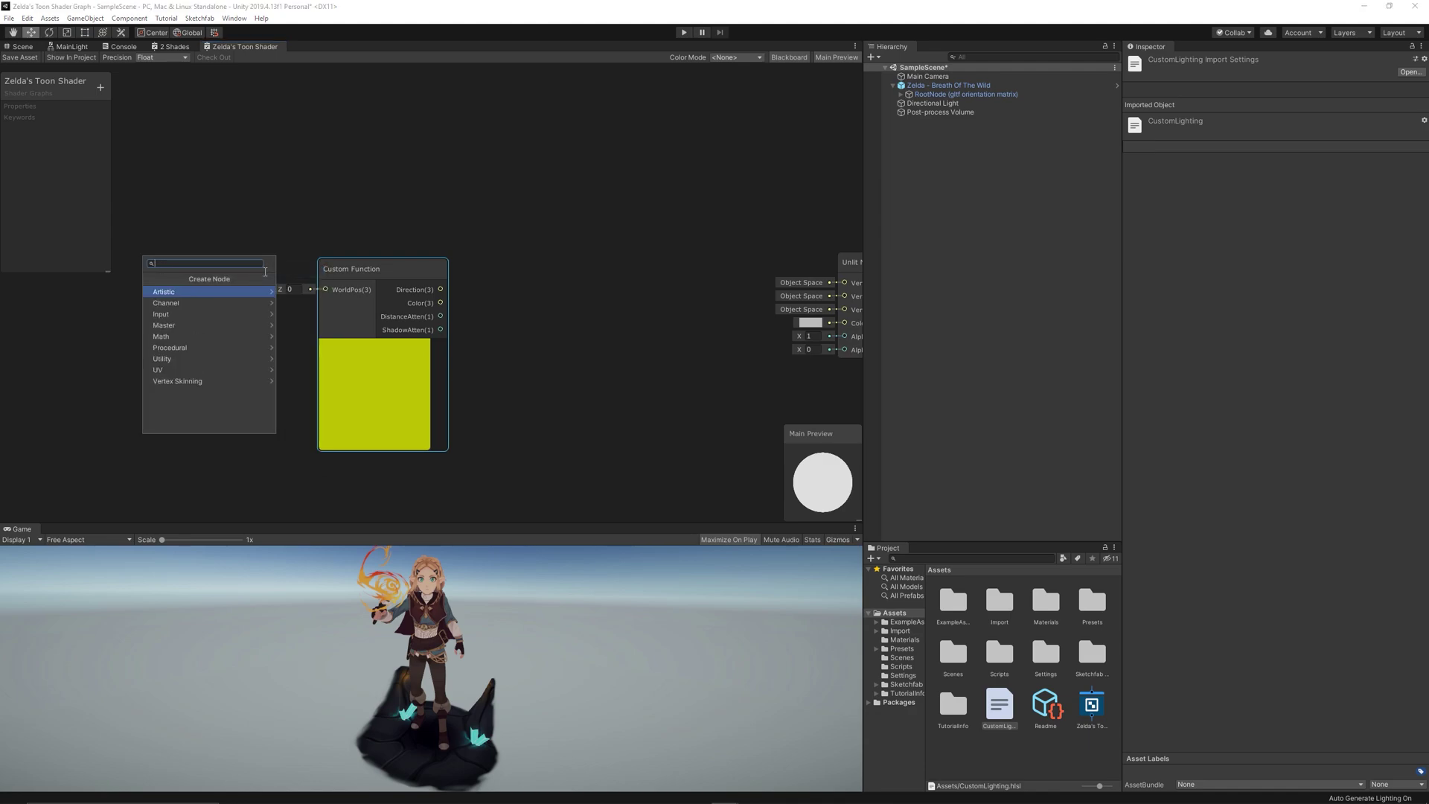
pyautogui.write('po')
pyautogui.press('Down')
pyautogui.press('Down')
pyautogui.press('Return')
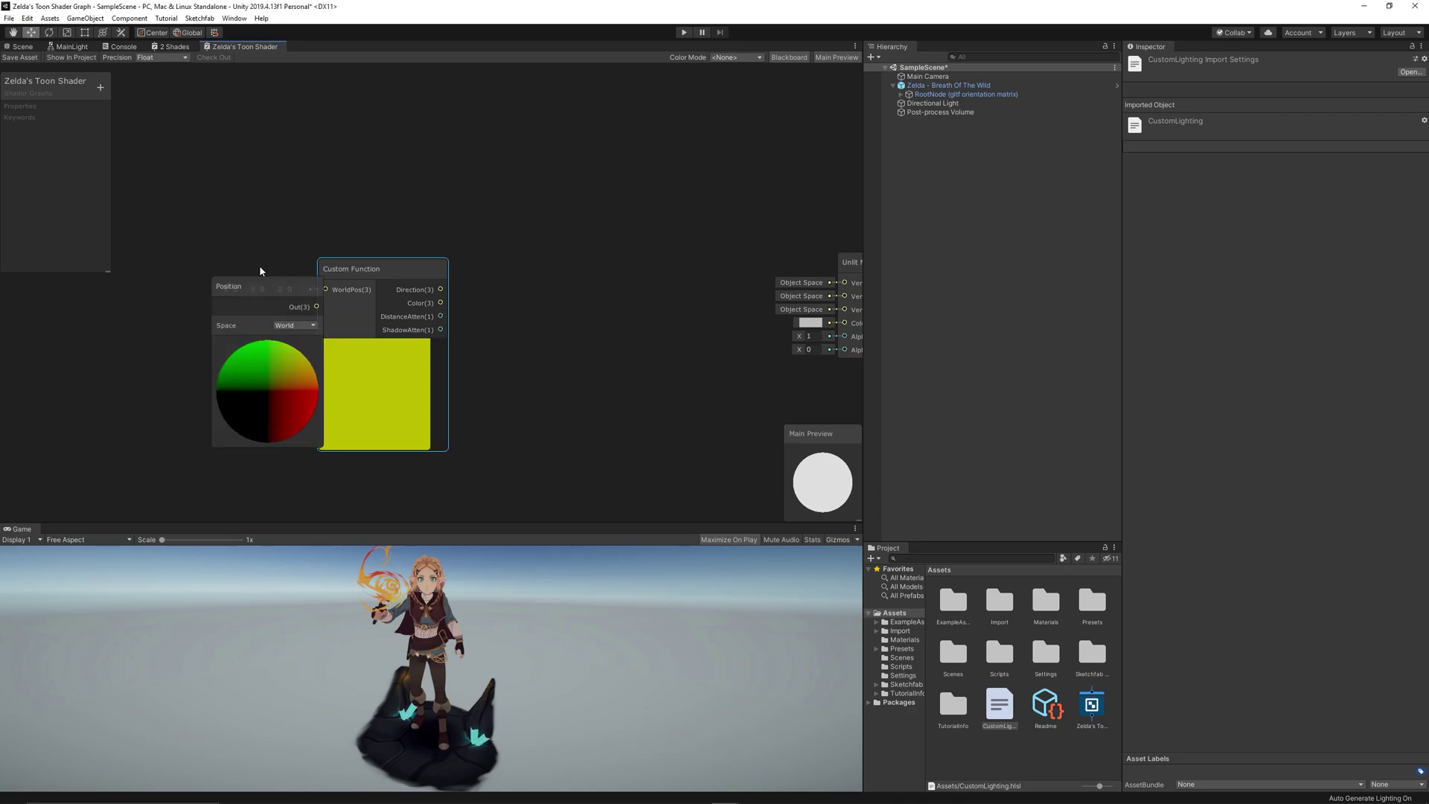
# - Connect the Position node to the Custom Function's WorldPos input and consult the browser tutorial's directional lighting section
pyautogui.moveTo(254, 277); pyautogui.dragTo(373, 273)
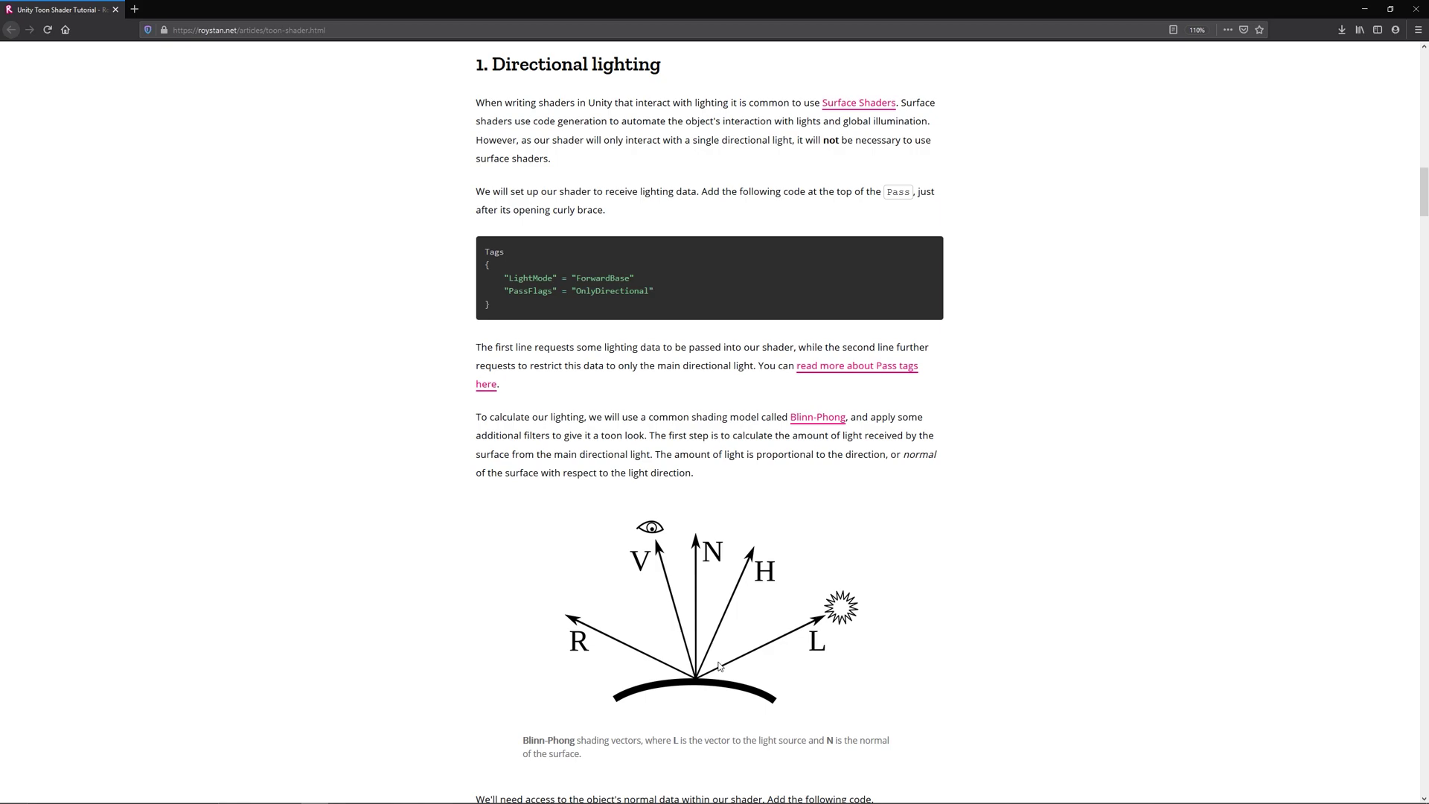
pyautogui.scroll(-3, 721, 666)
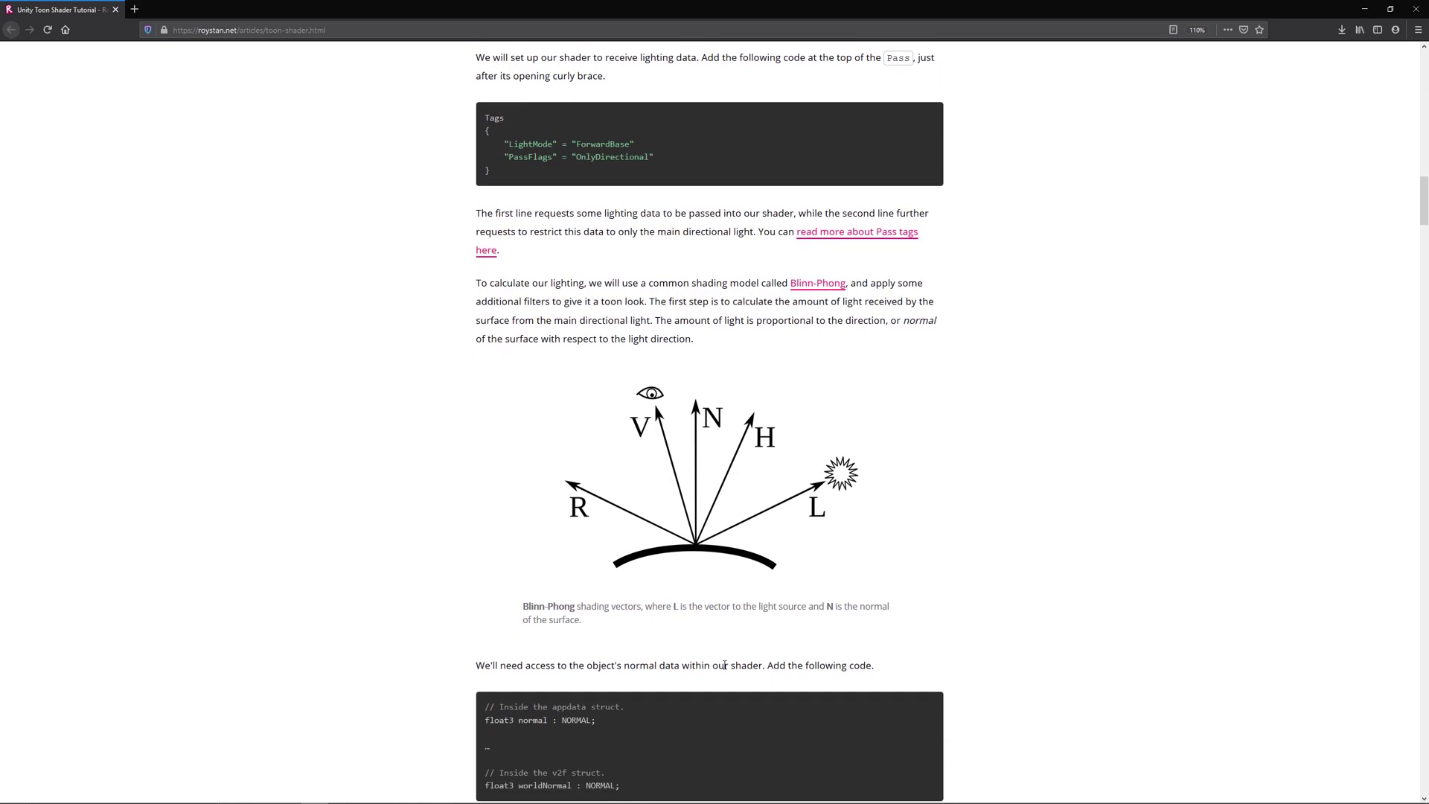
pyautogui.scroll(-10, 722, 663)
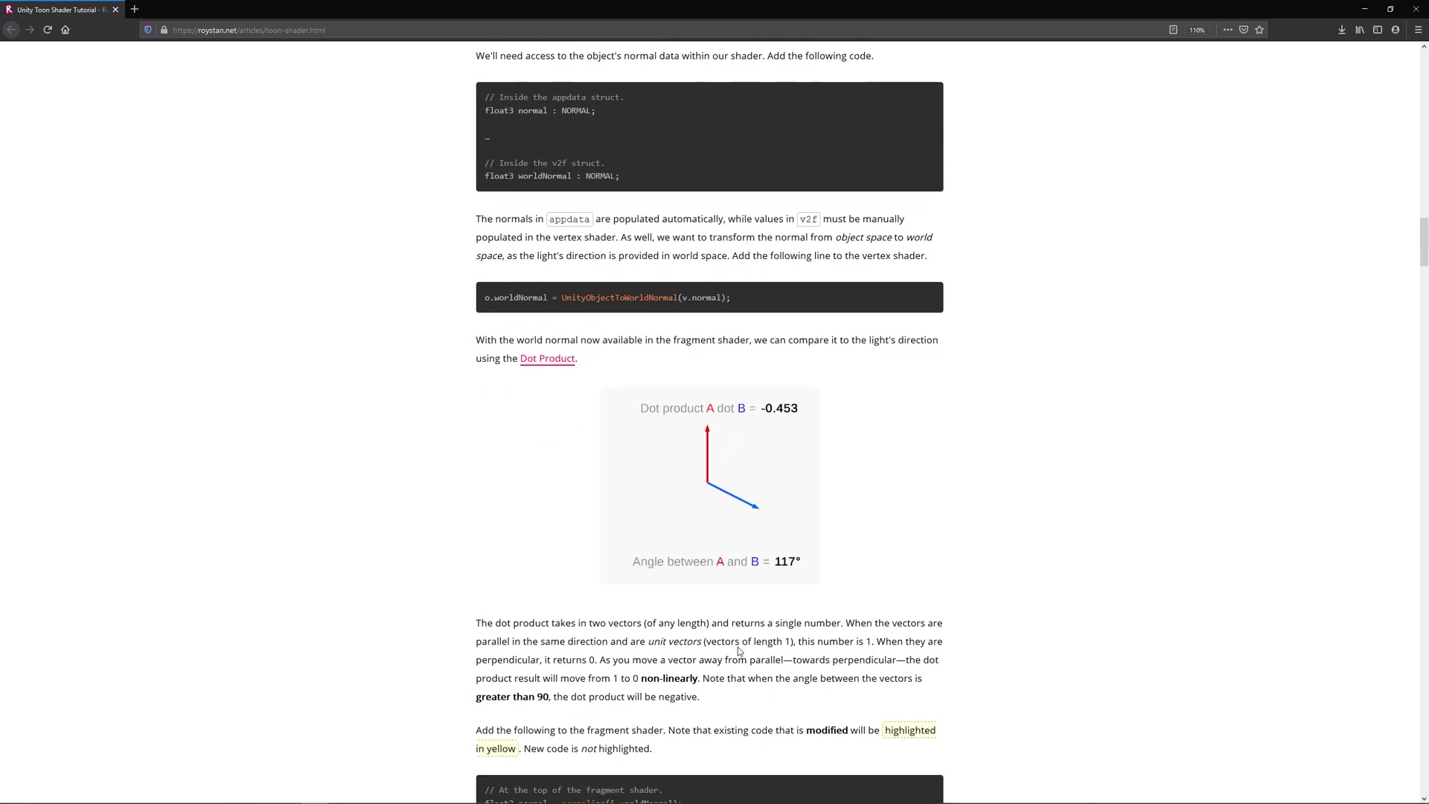
pyautogui.scroll(1, 761, 629)
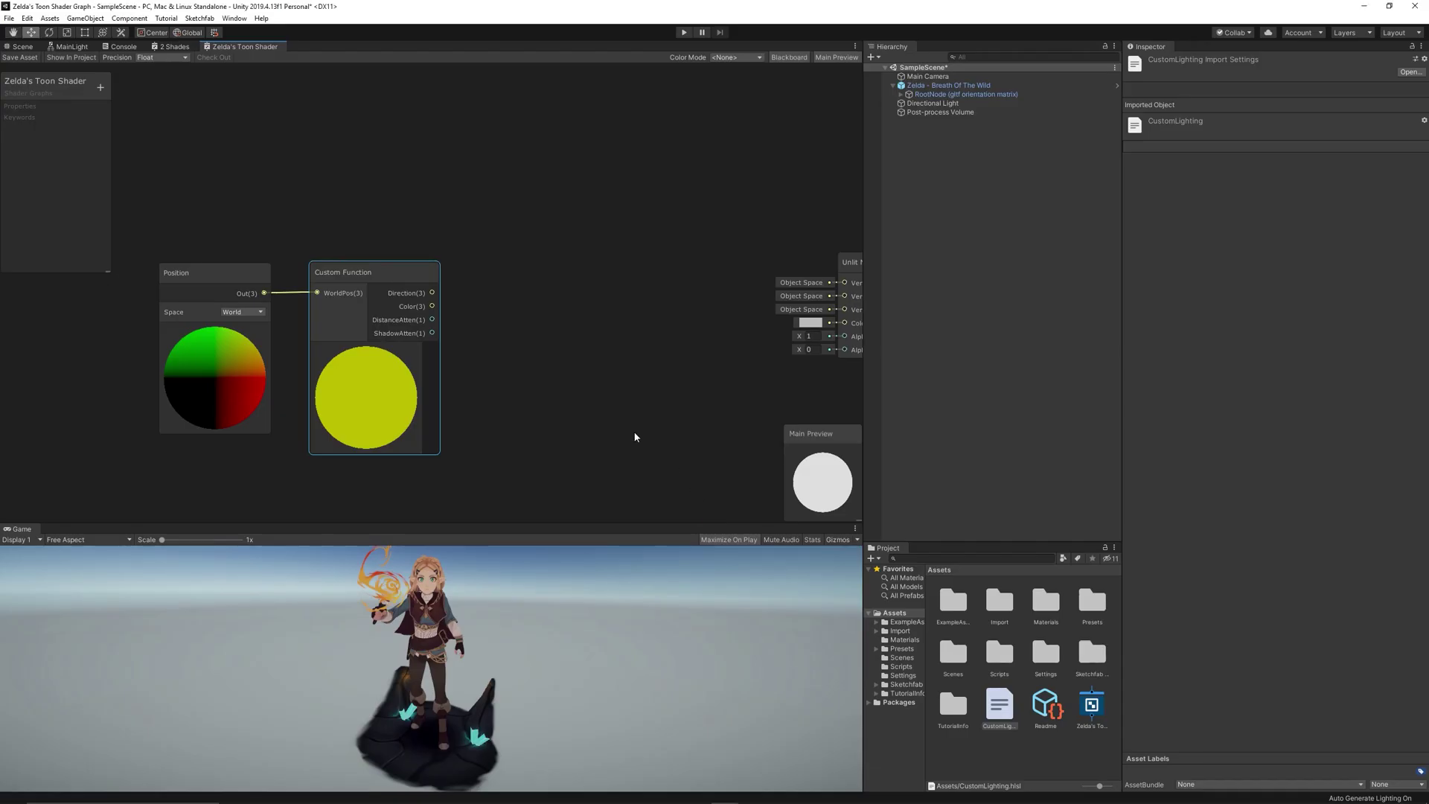
# - Add a Normal Vector node in World space and place it above the Position node
pyautogui.rightClick(284, 136)
pyautogui.click(307, 139)
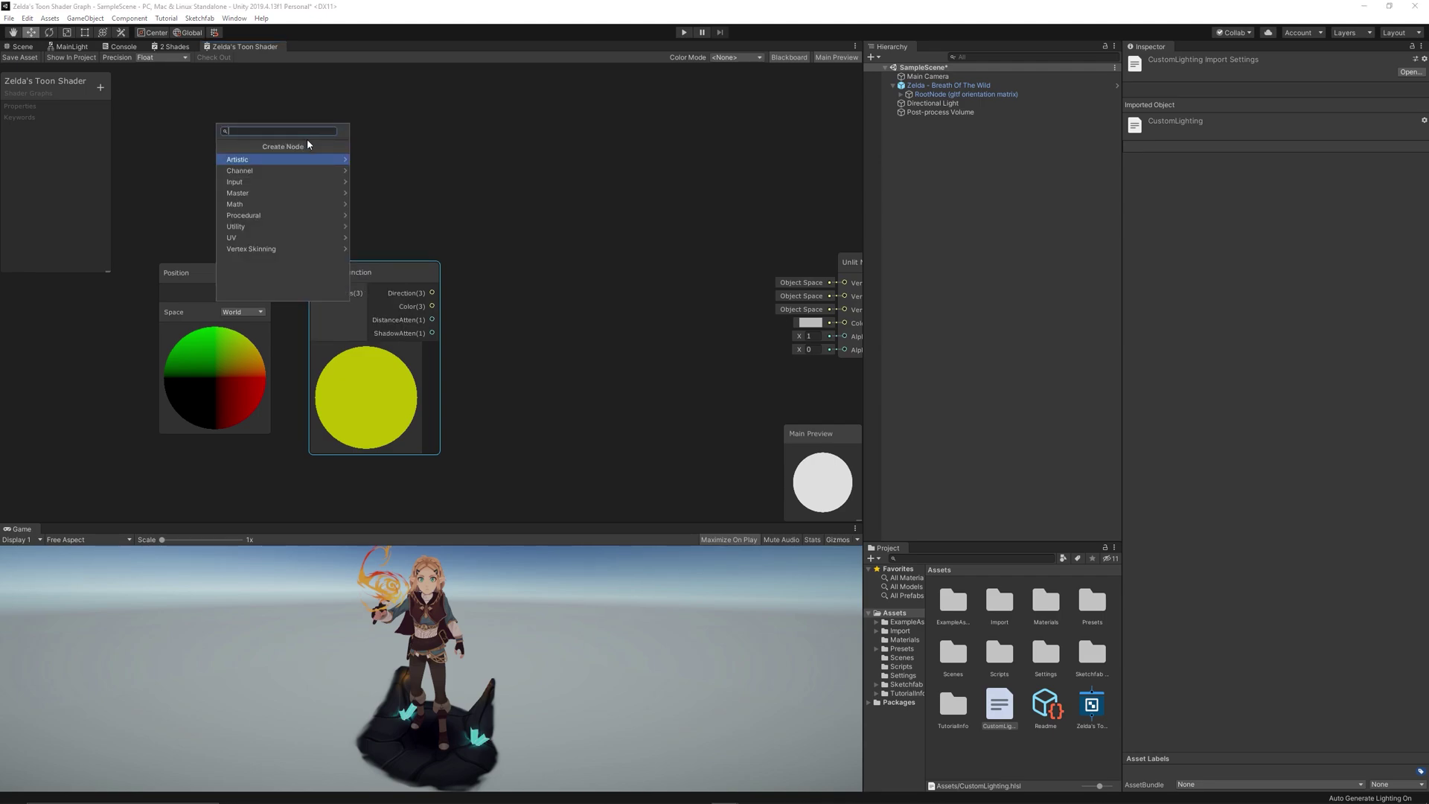
pyautogui.write('normal')
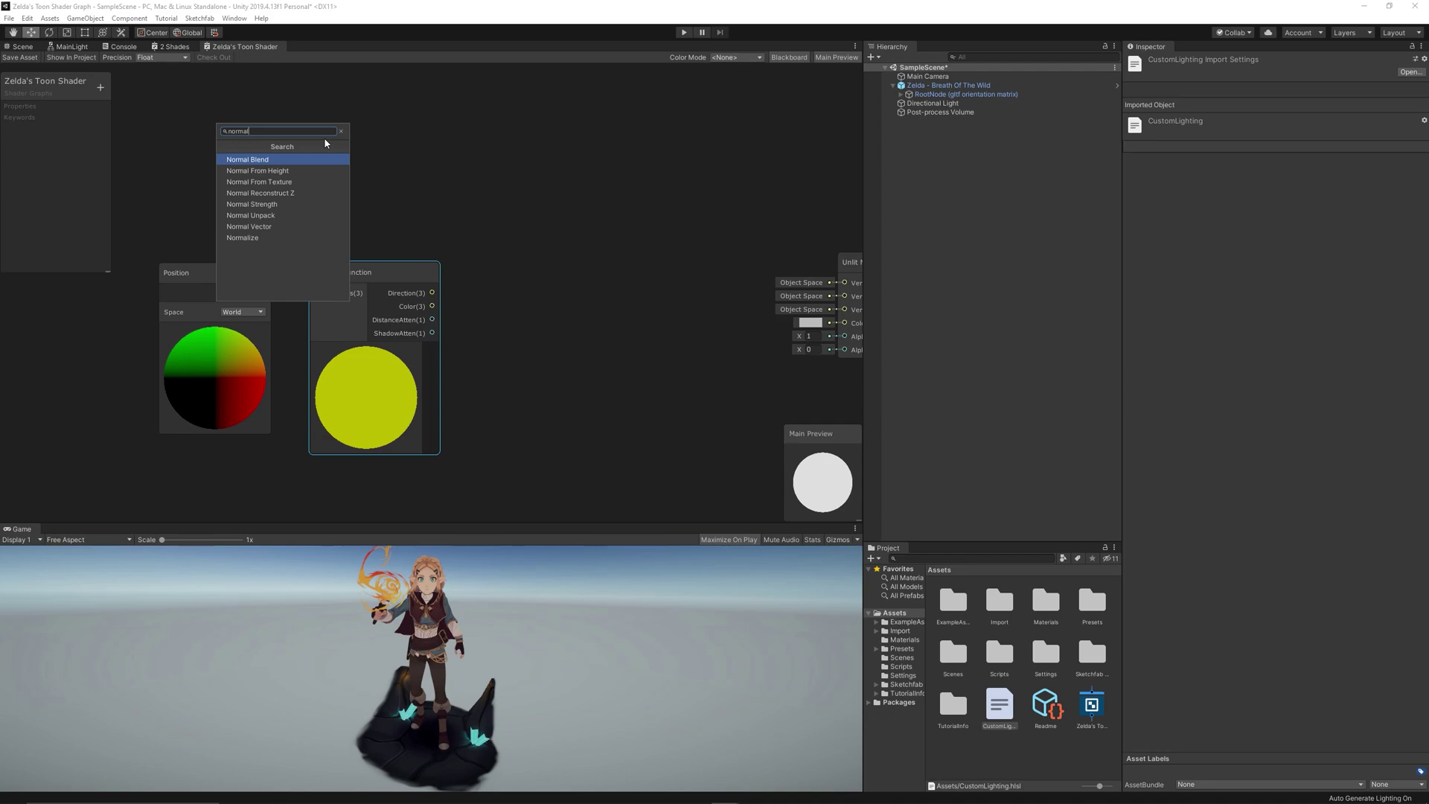
pyautogui.press('Down')
pyautogui.press('Down')
pyautogui.press('Down')
pyautogui.press('Down')
pyautogui.press('Down')
pyautogui.press('Down')
pyautogui.press('Return')
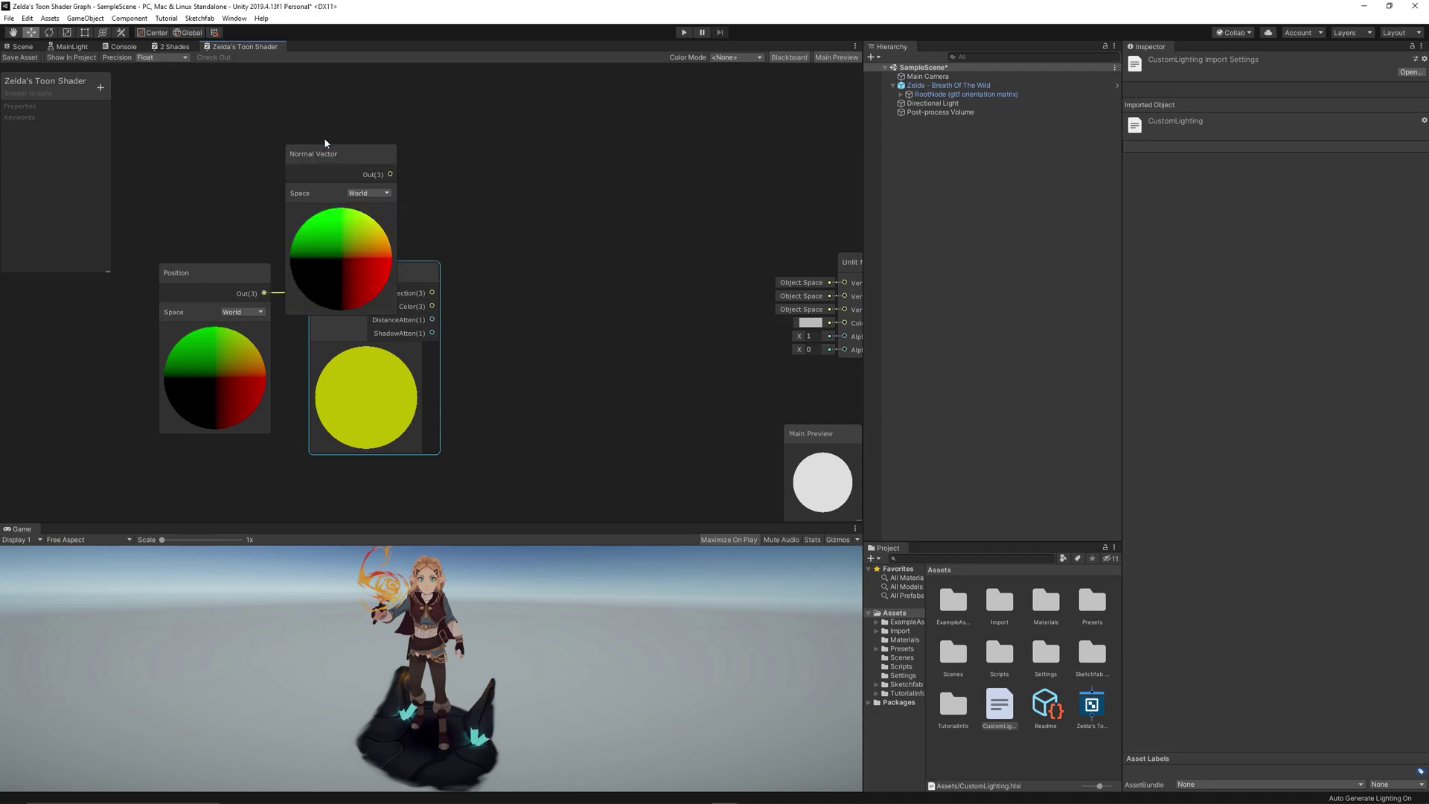
pyautogui.moveTo(323, 157); pyautogui.dragTo(194, 139)
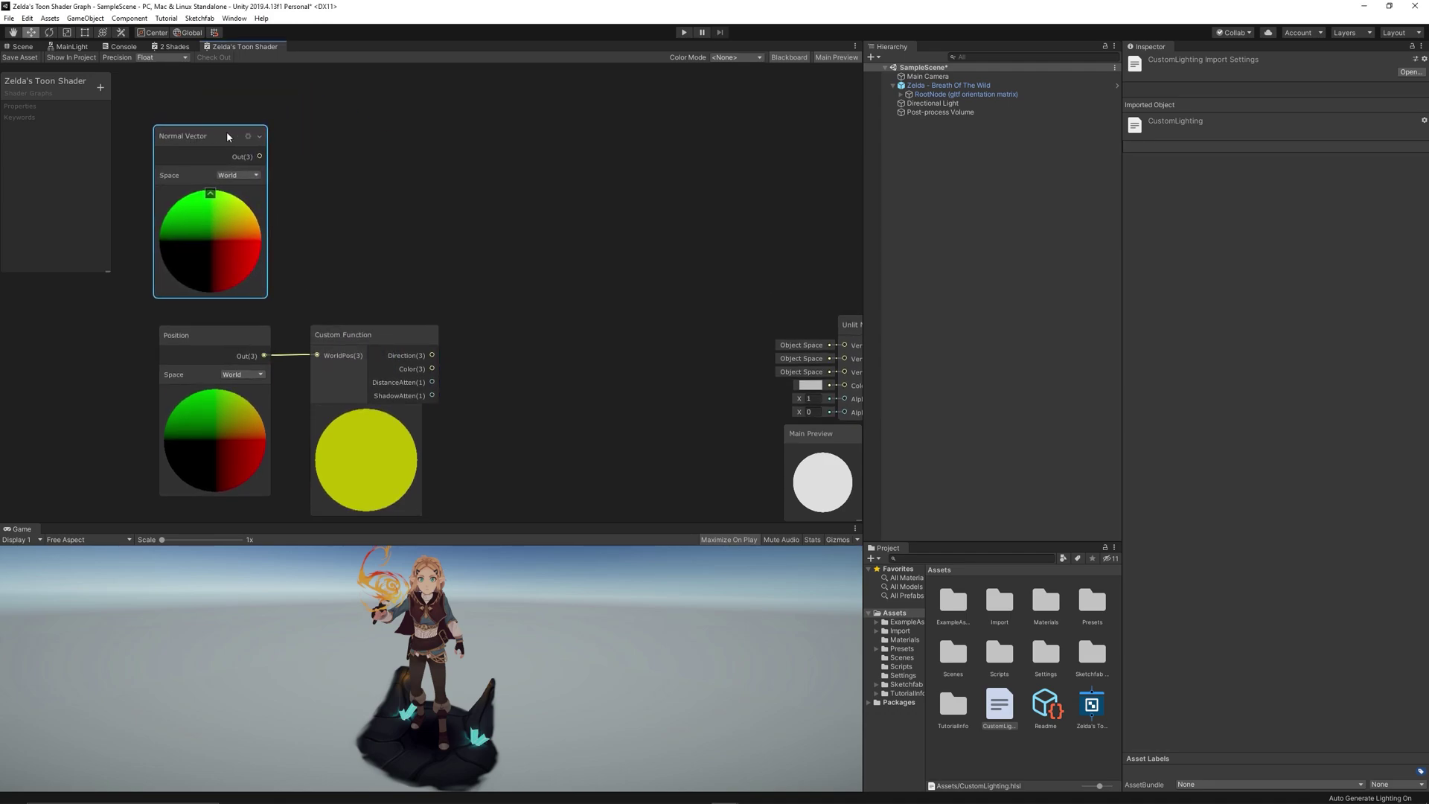
# - Add a Normalize node beside the Normal Vector node and feed the normal vector into its input
pyautogui.moveTo(338, 136); pyautogui.dragTo(399, 166, button='middle')
pyautogui.rightClick(399, 167)
pyautogui.click(422, 172)
pyautogui.write('normal')
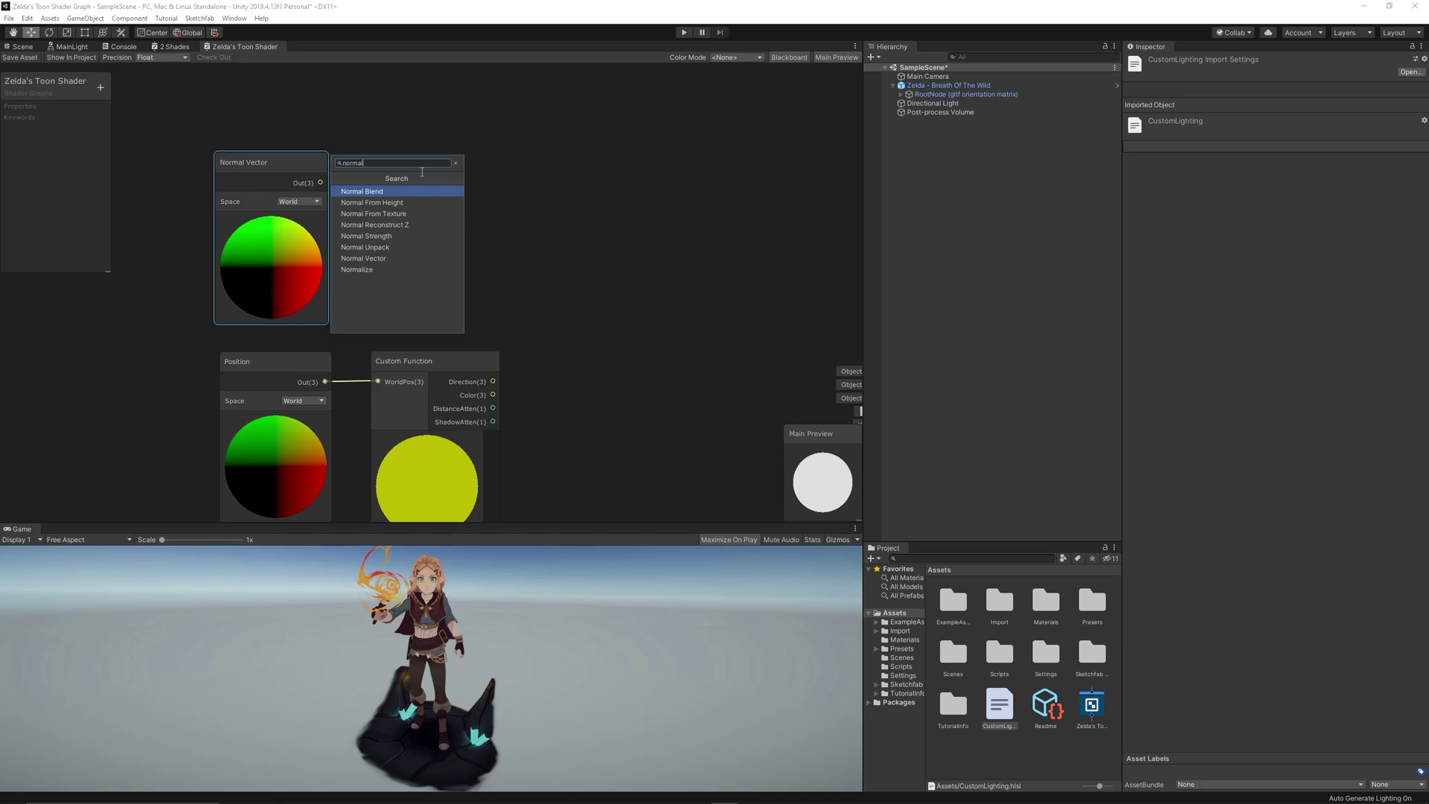
pyautogui.press('Down')
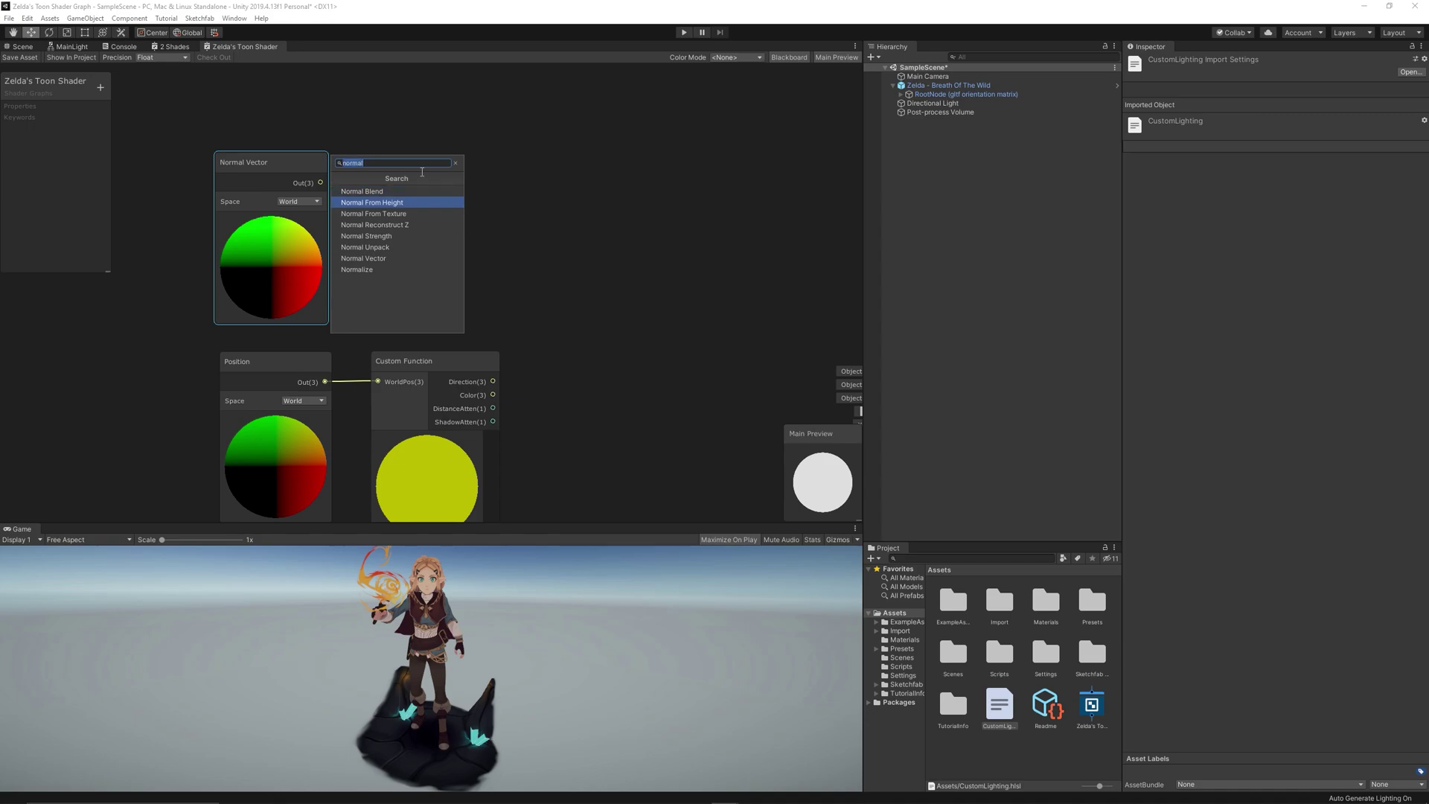
pyautogui.press('Down')
pyautogui.press('Down')
pyautogui.press('Down')
pyautogui.press('Down')
pyautogui.press('Down')
pyautogui.press('Down')
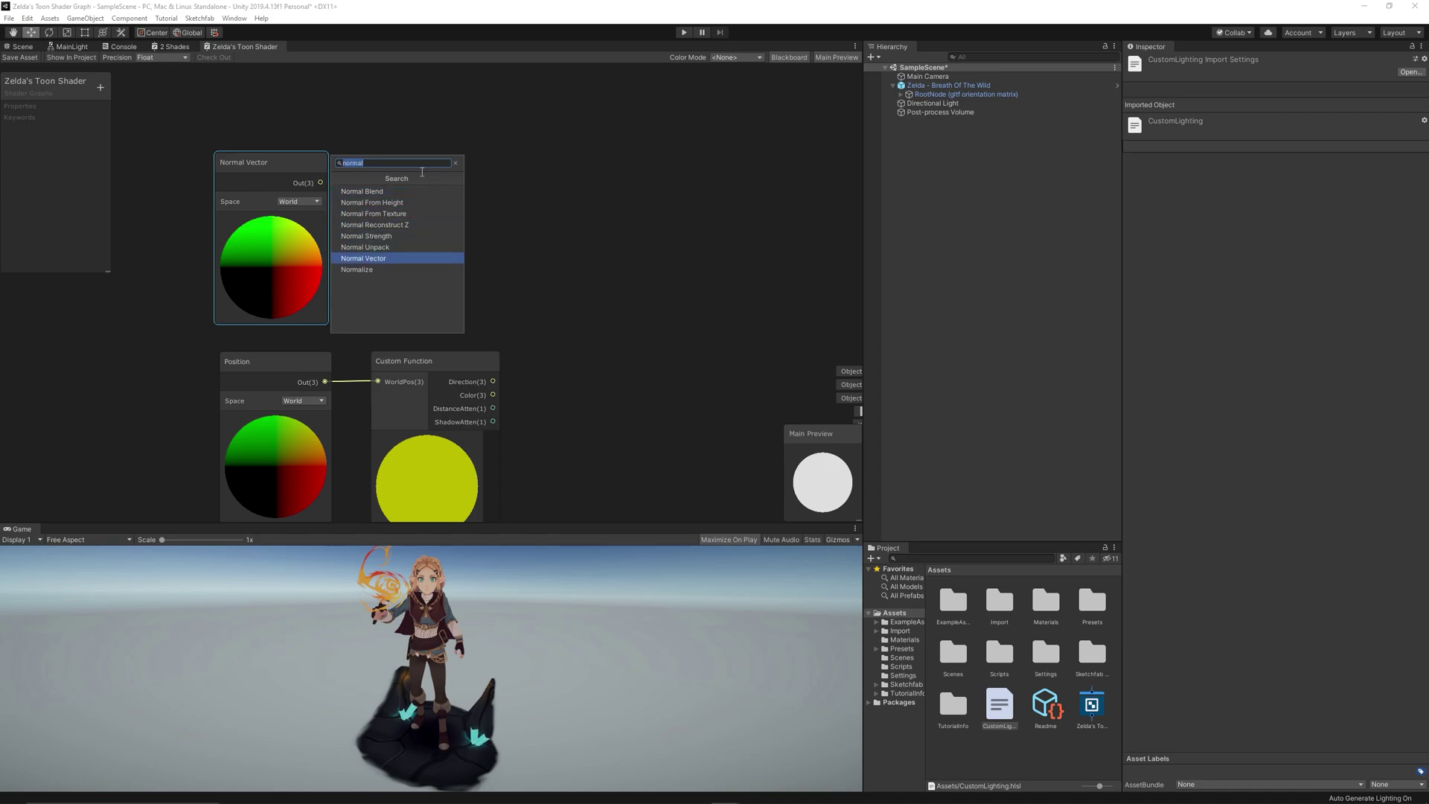
pyautogui.press('Return')
pyautogui.moveTo(430, 187); pyautogui.dragTo(430, 163)
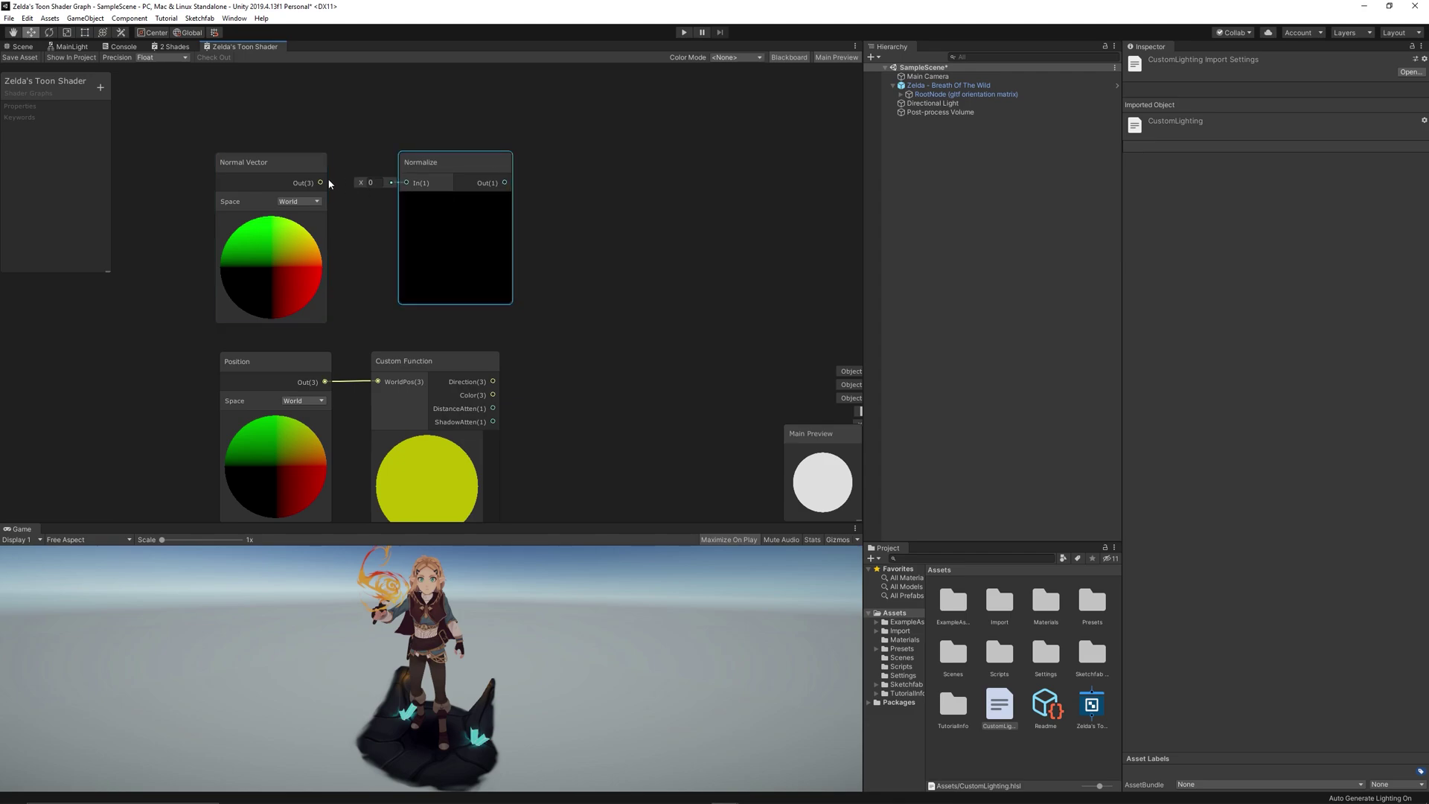
pyautogui.moveTo(320, 183); pyautogui.dragTo(428, 164)
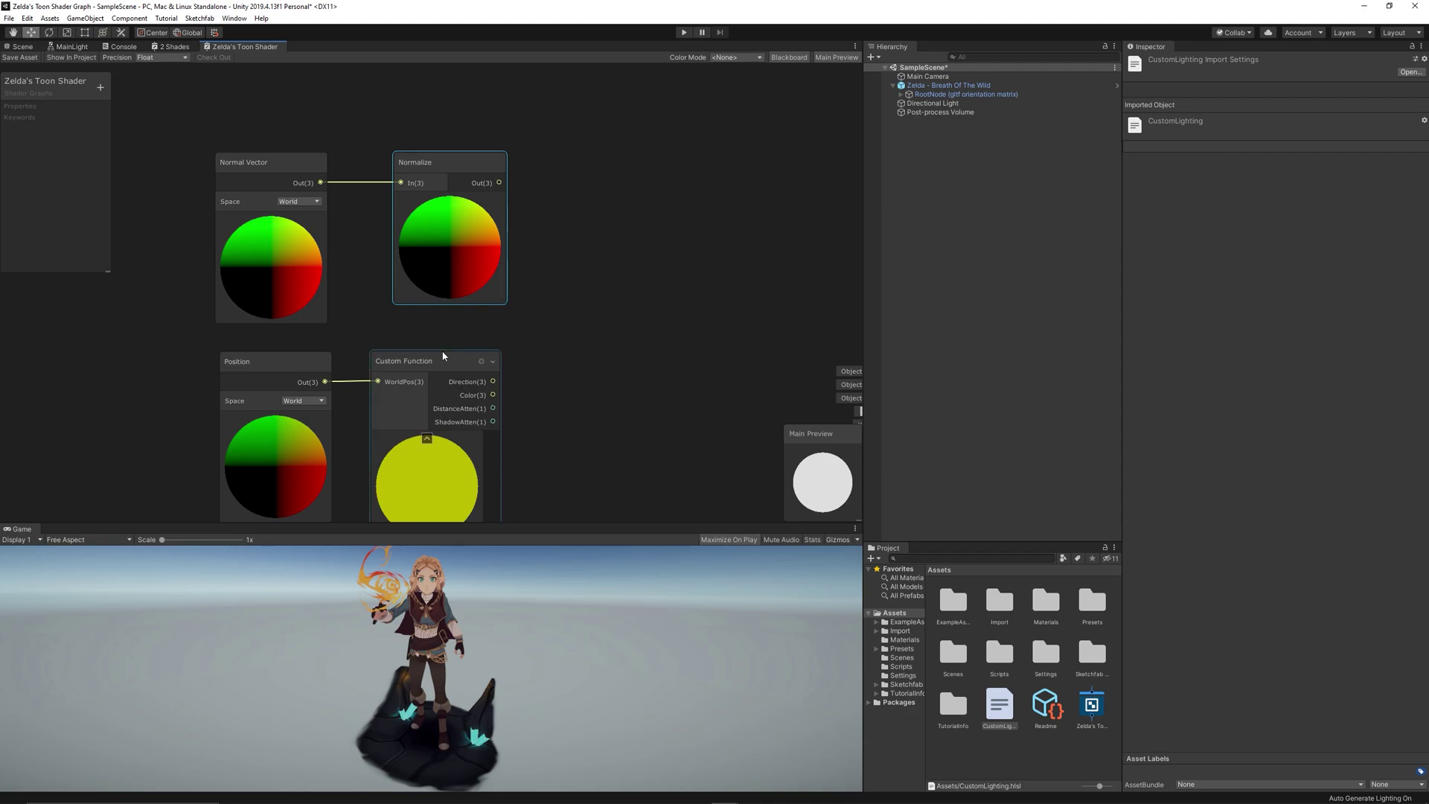
# - Add a Dot Product node taking Normalize's output as A and the Custom Function's Direction as B
pyautogui.moveTo(451, 361); pyautogui.dragTo(458, 361)
pyautogui.rightClick(606, 194)
pyautogui.click(640, 200)
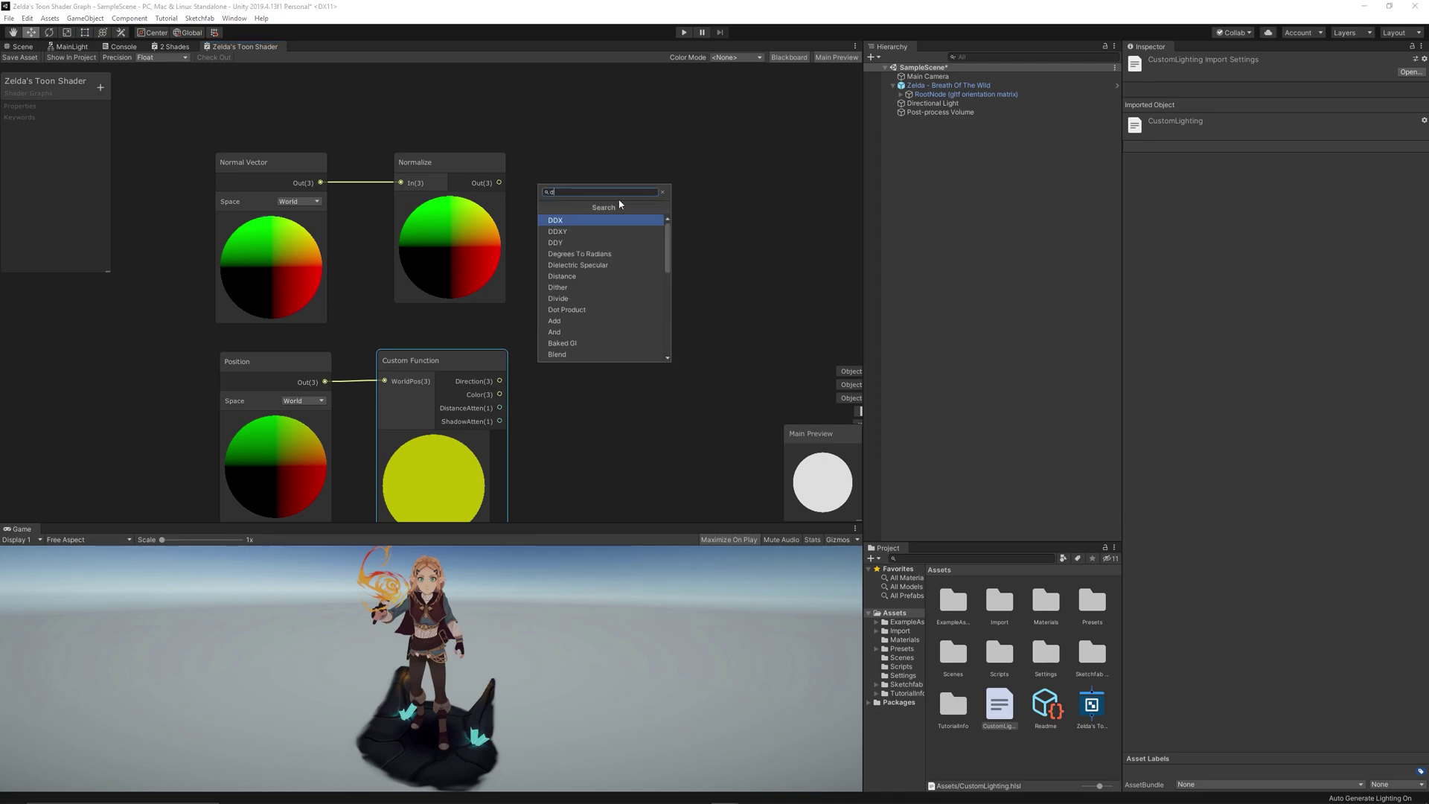
pyautogui.write('dot')
pyautogui.press('Return')
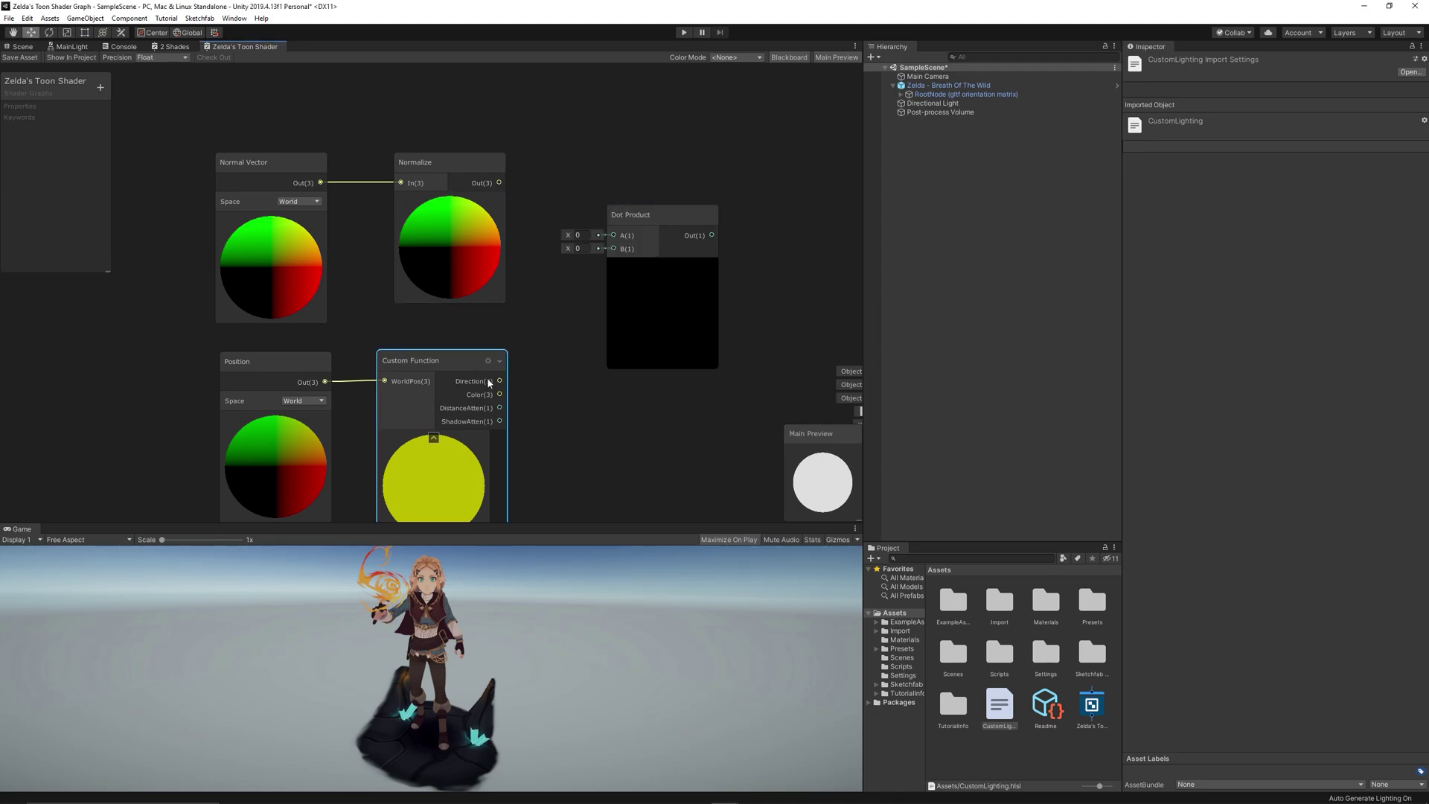
pyautogui.moveTo(500, 381); pyautogui.dragTo(613, 249)
pyautogui.moveTo(636, 216); pyautogui.dragTo(611, 180)
pyautogui.moveTo(498, 182); pyautogui.dragTo(593, 203)
pyautogui.moveTo(606, 181); pyautogui.dragTo(608, 172)
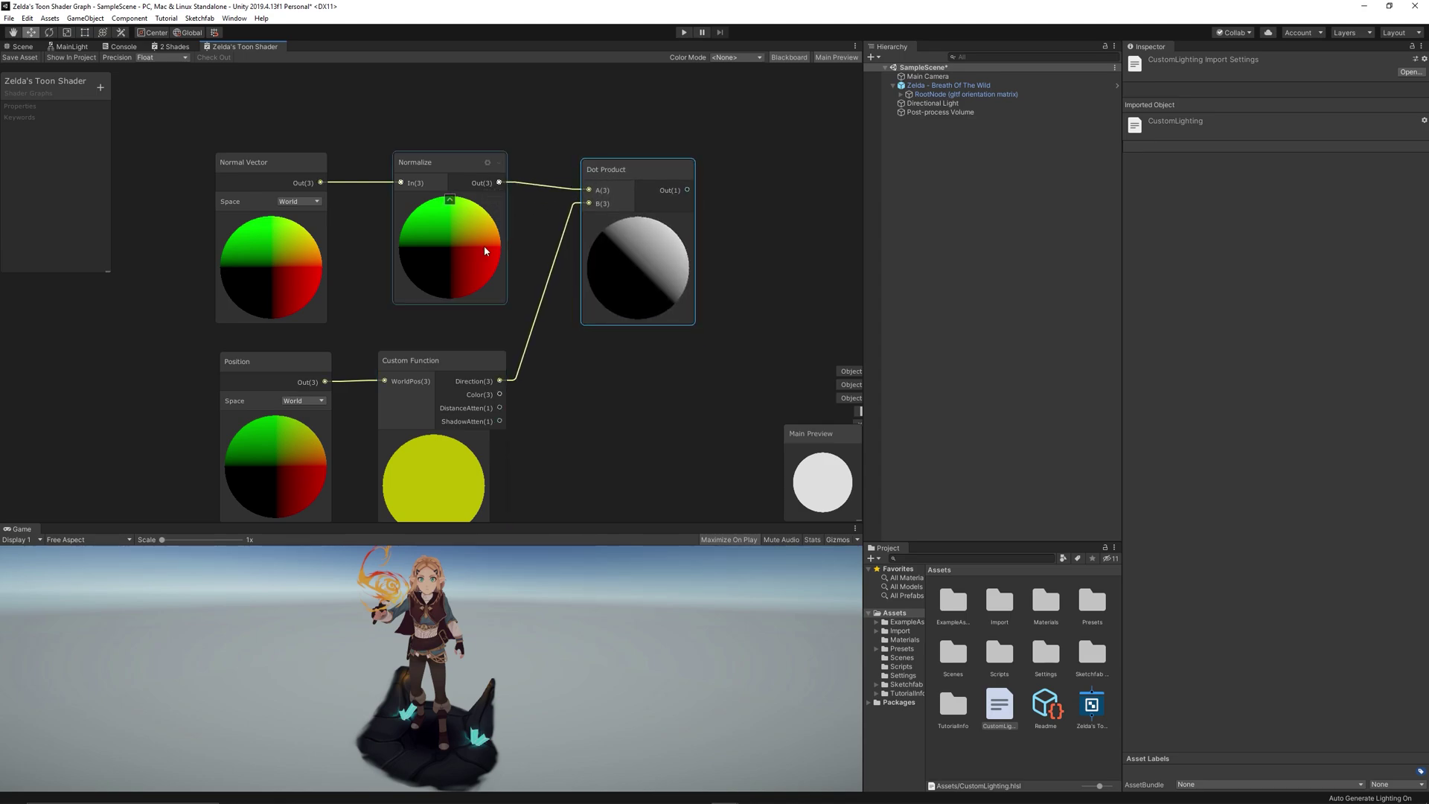
# - Group the Normal Vector, Normalize and Dot Product nodes under the title "N dot L"
pyautogui.rightClick(633, 181)
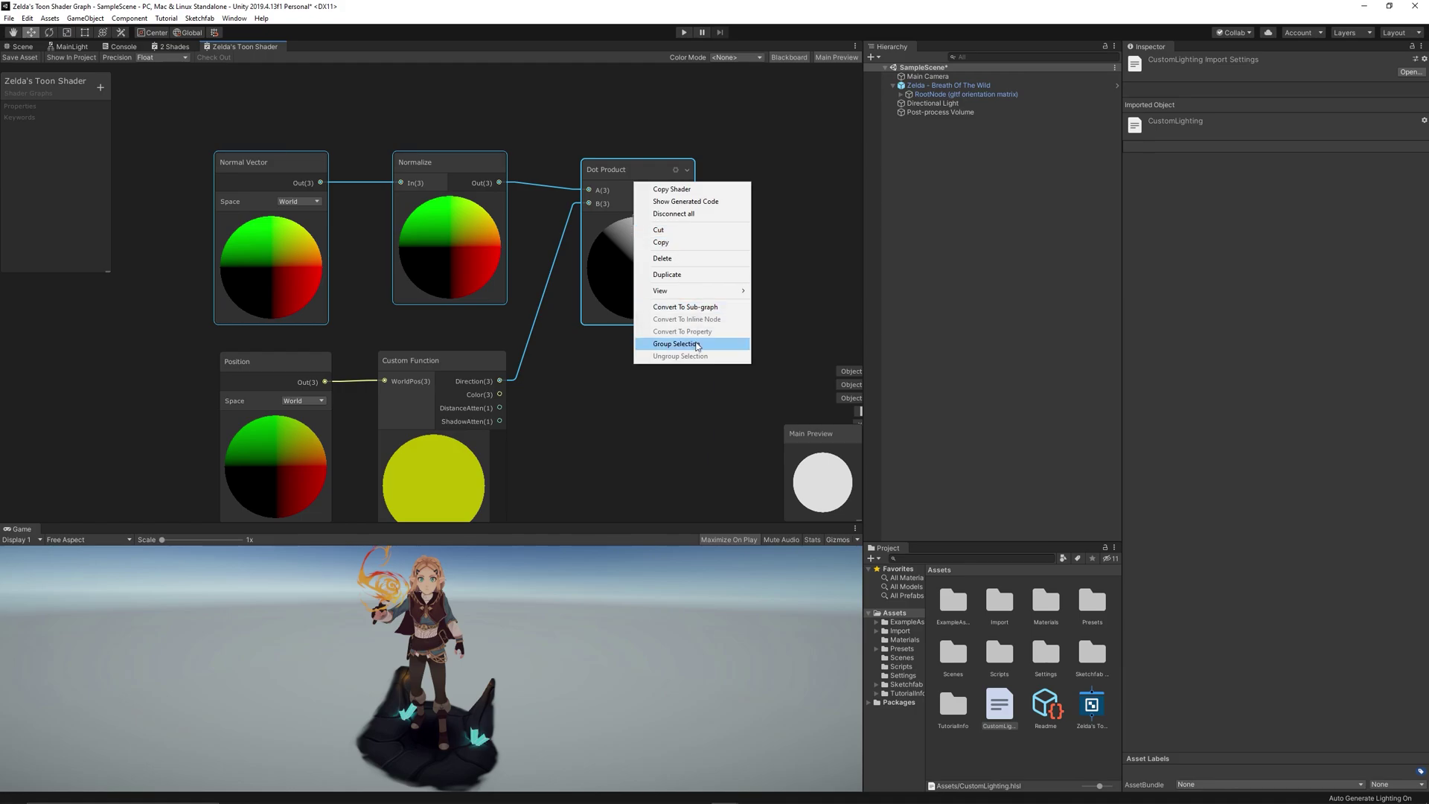
pyautogui.click(696, 345)
pyautogui.write('N')
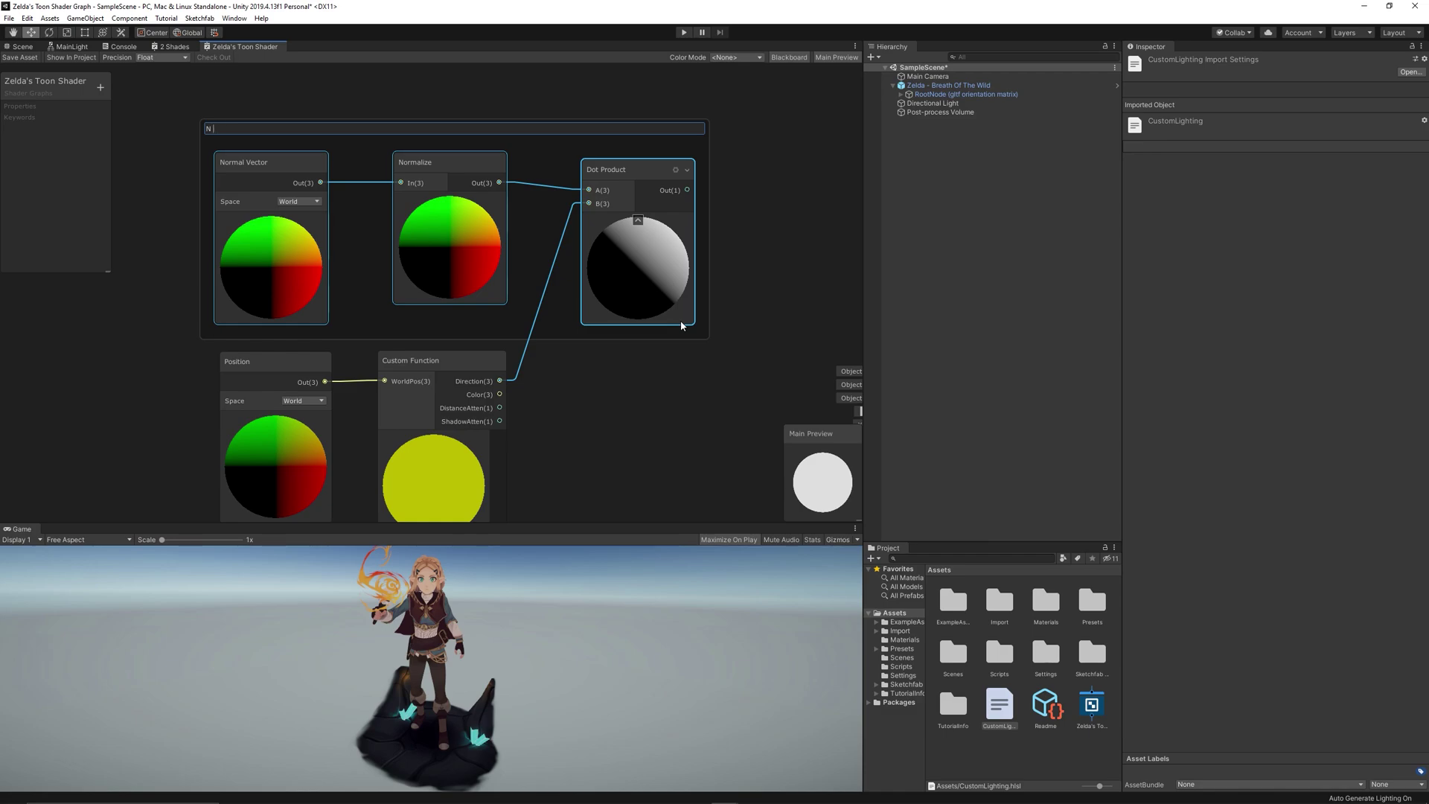
pyautogui.press('Return')
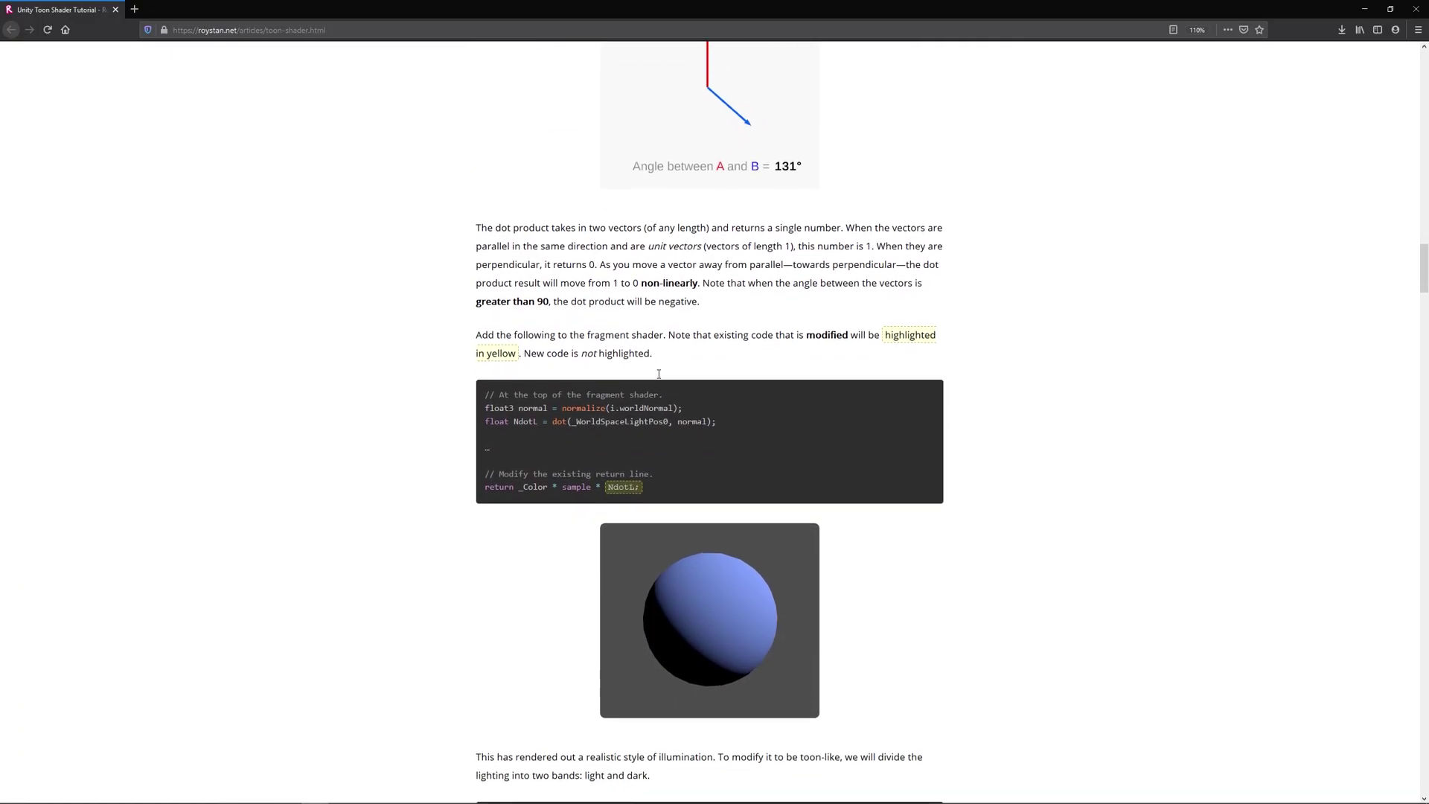
# - Return to Unity from the browser and connect the Dot Product output to the Unlit Master's Color input
pyautogui.hotkey('alt', 'Tab')
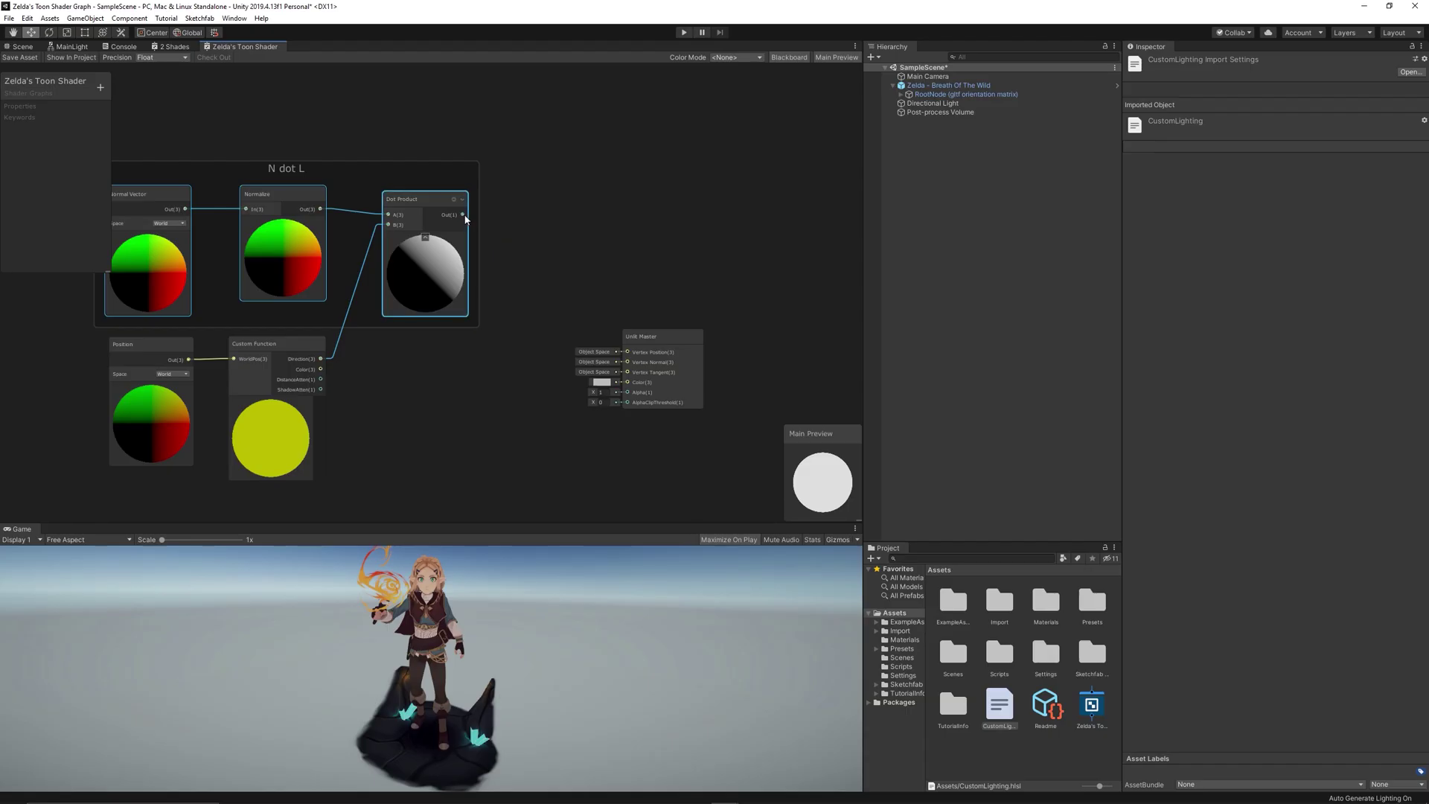
pyautogui.moveTo(464, 214)
pyautogui.mouseDown()
pyautogui.moveTo(592, 400)
pyautogui.moveTo(625, 382)
pyautogui.mouseUp()
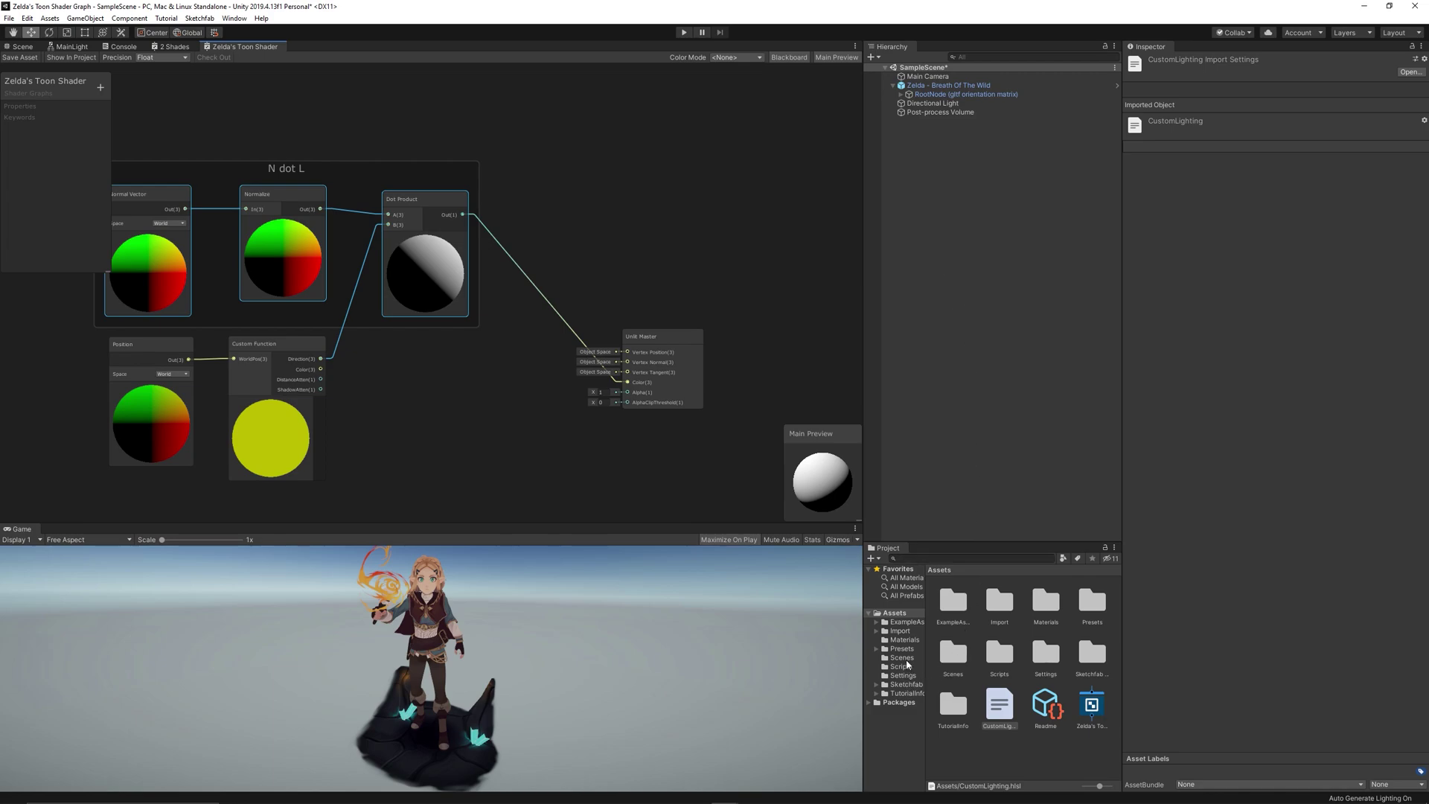
# - Assign the Shader Graphs/Zelda's Toon Shader shader to all six materials in the imported Zelda model's materials folder
pyautogui.click(904, 633)
pyautogui.doubleClick(986, 602)
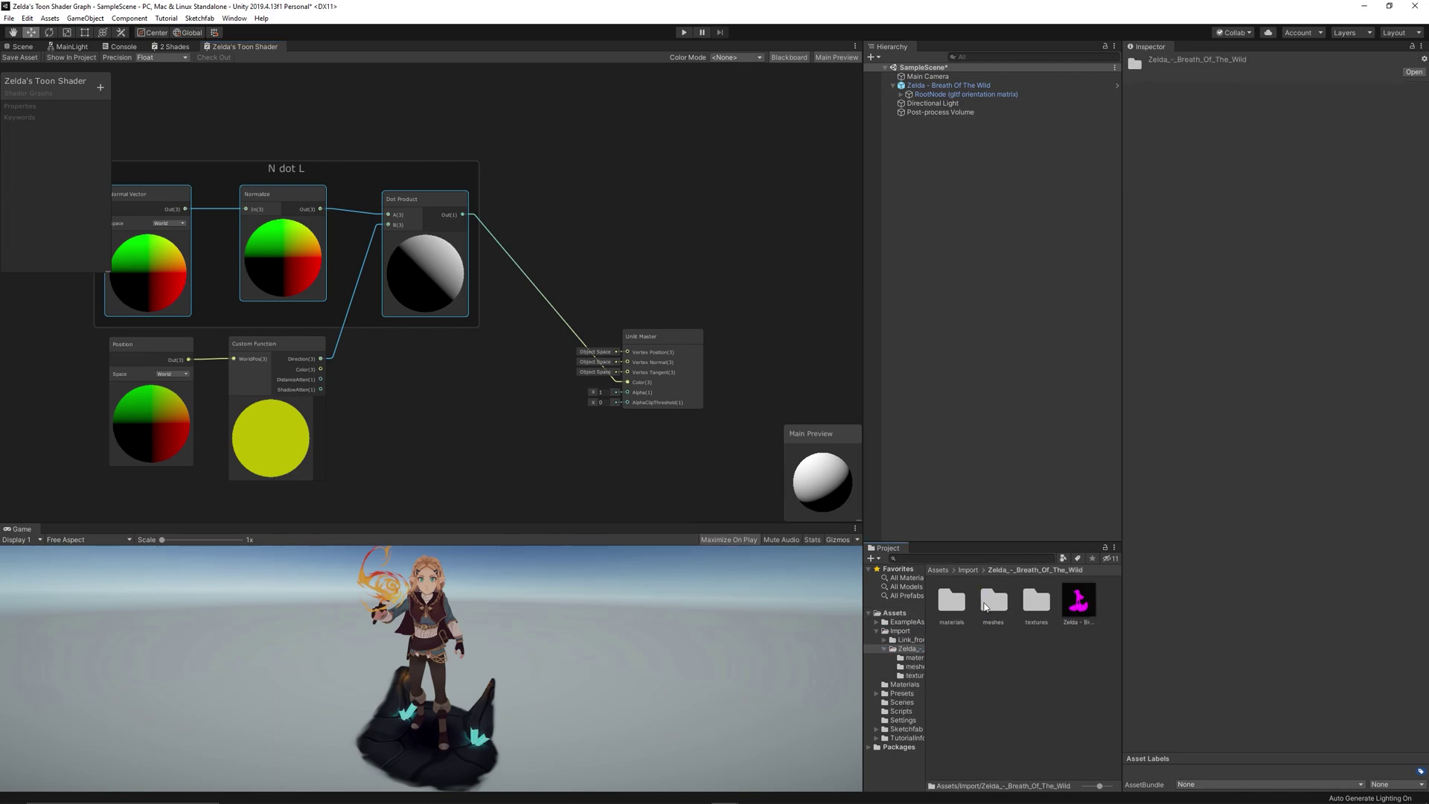
pyautogui.doubleClick(961, 602)
pyautogui.hotkey('ctrl', 'a')
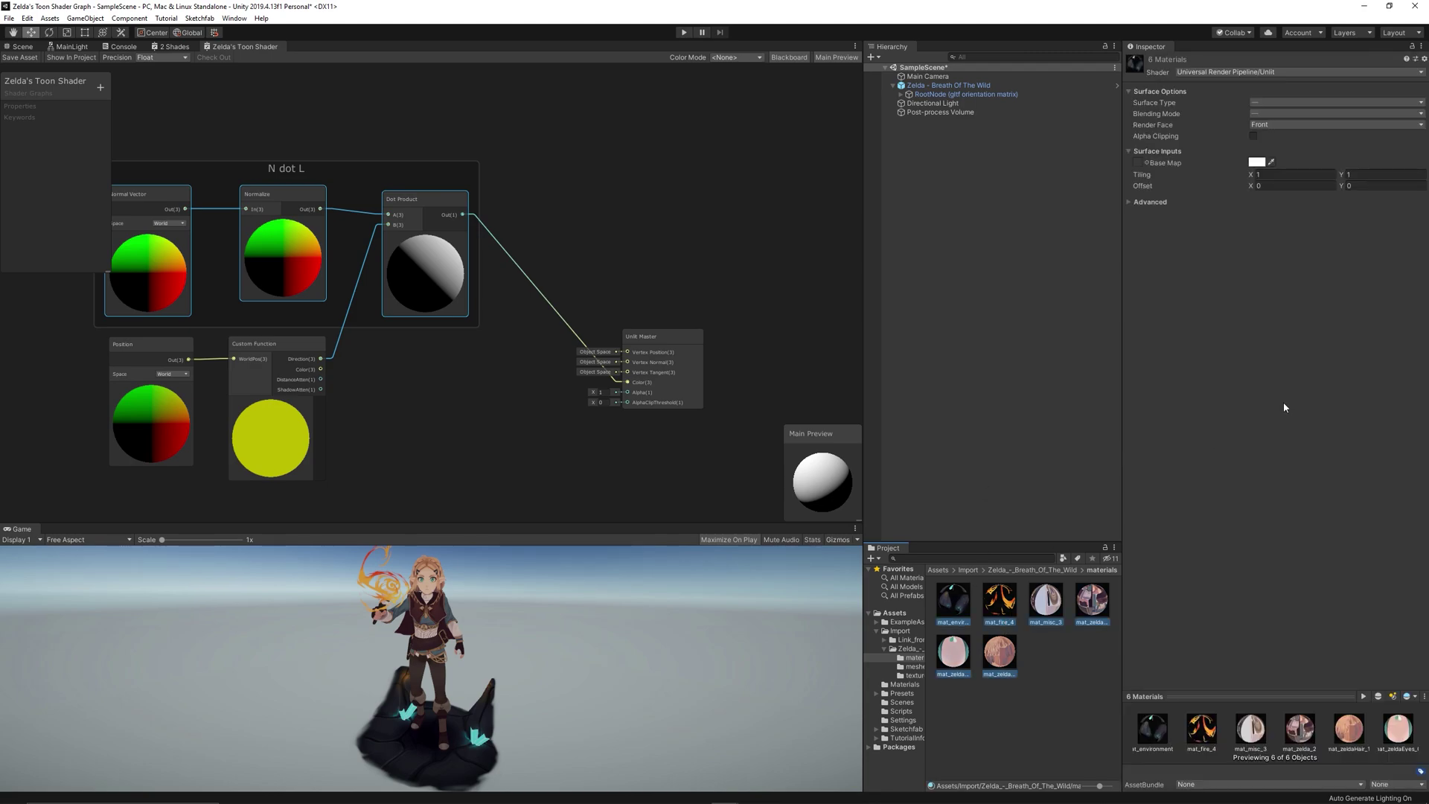
pyautogui.click(1280, 72)
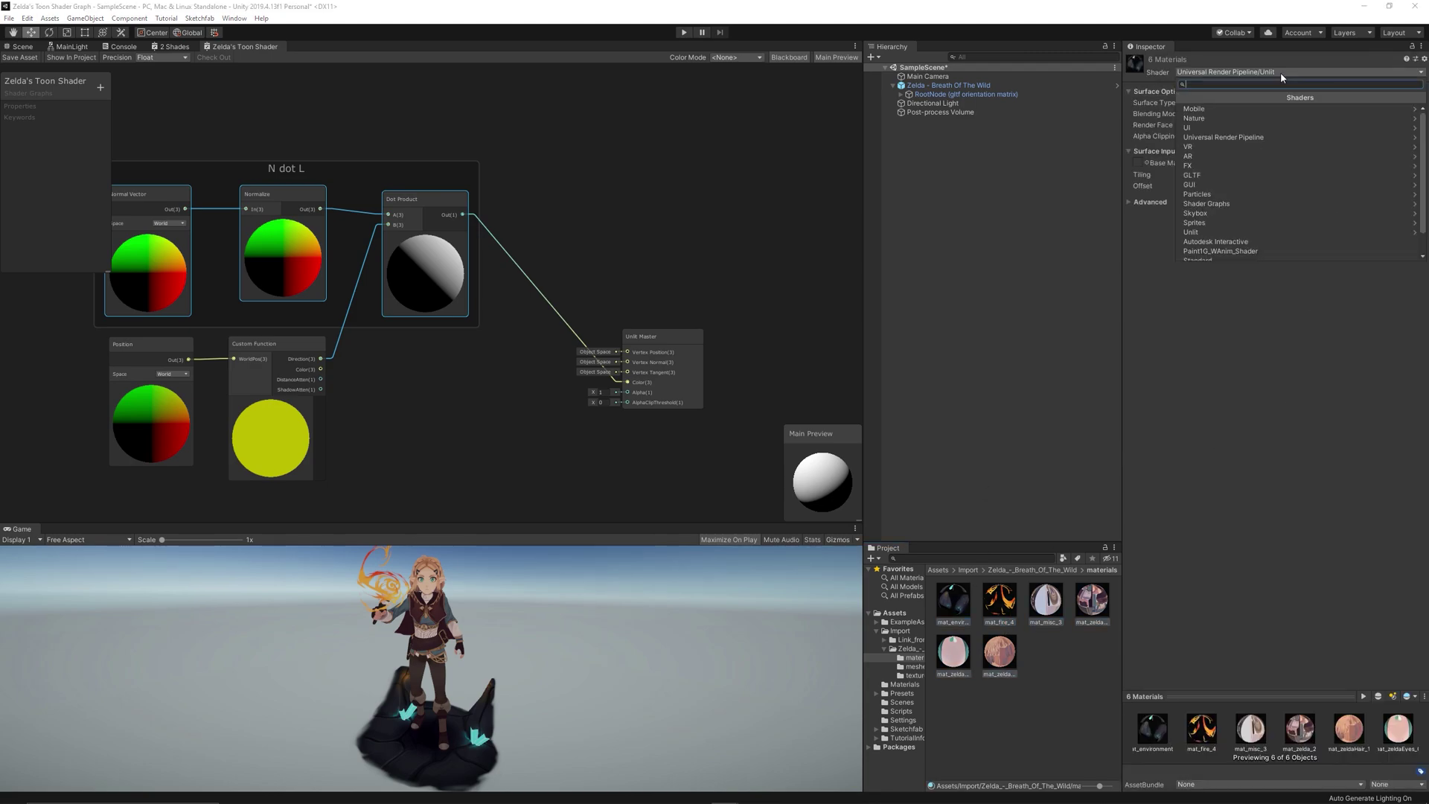
pyautogui.click(1241, 203)
pyautogui.click(1231, 147)
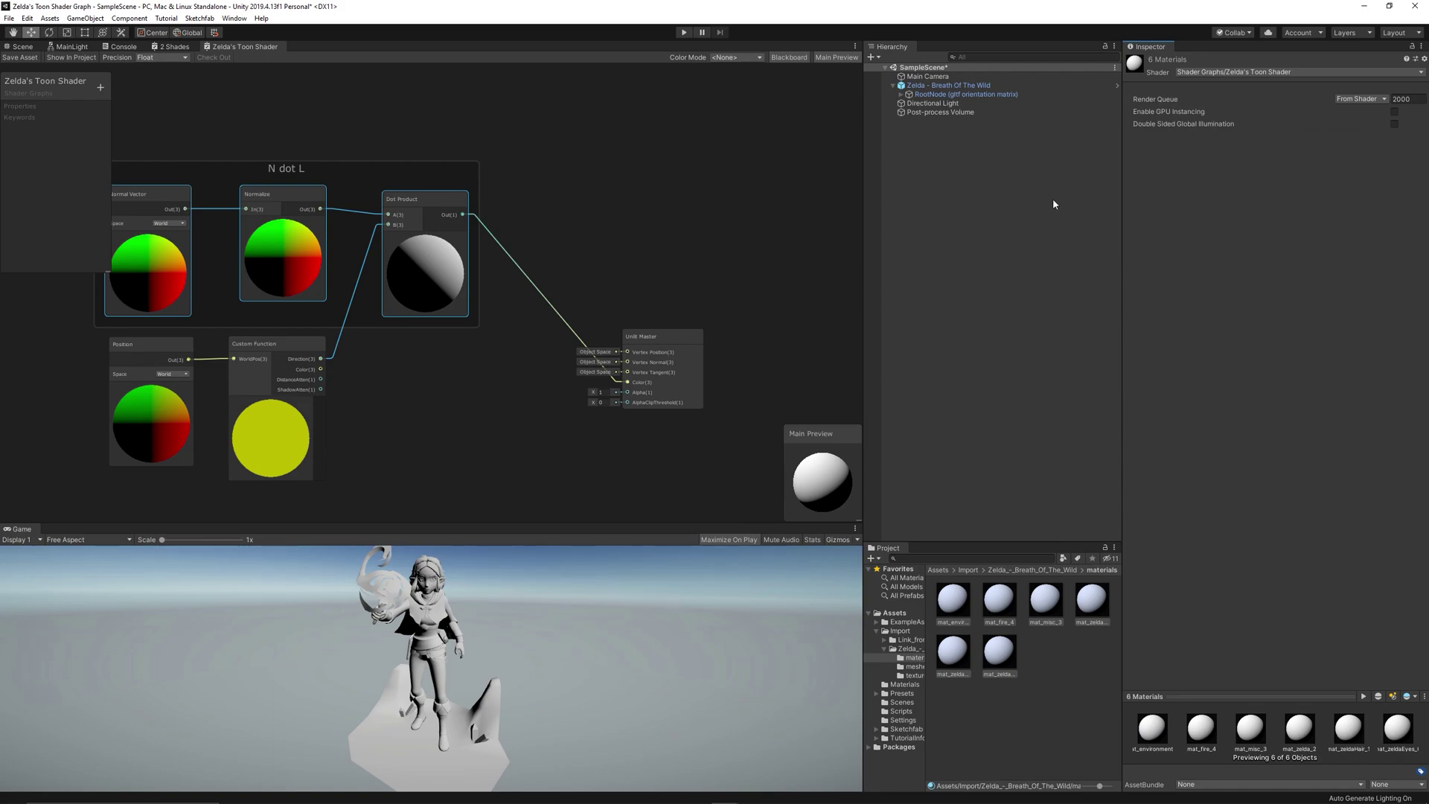
# - Move the N dot L group with the Position and Custom Function nodes farther from the Unlit Master to make room
pyautogui.scroll(-3, 523, 240)
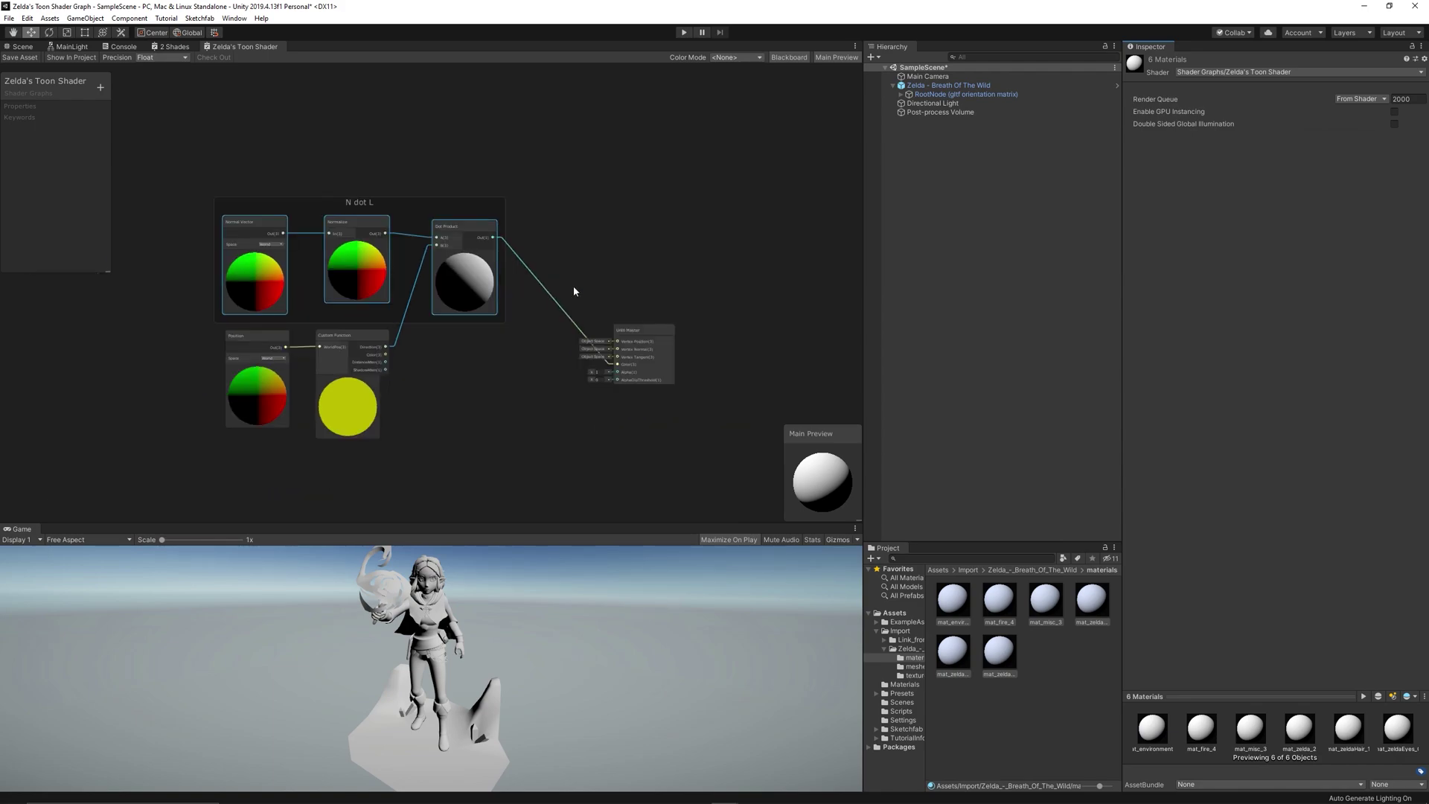
pyautogui.moveTo(448, 381); pyautogui.dragTo(449, 381)
pyautogui.moveTo(472, 296); pyautogui.dragTo(351, 319)
pyautogui.moveTo(452, 234); pyautogui.dragTo(525, 228, button='middle')
pyautogui.rightClick(558, 163)
pyautogui.click(451, 128)
# - Add a Texture2D property with the reference _MainTex and place it as a node in the graph
pyautogui.click(100, 87)
pyautogui.click(133, 155)
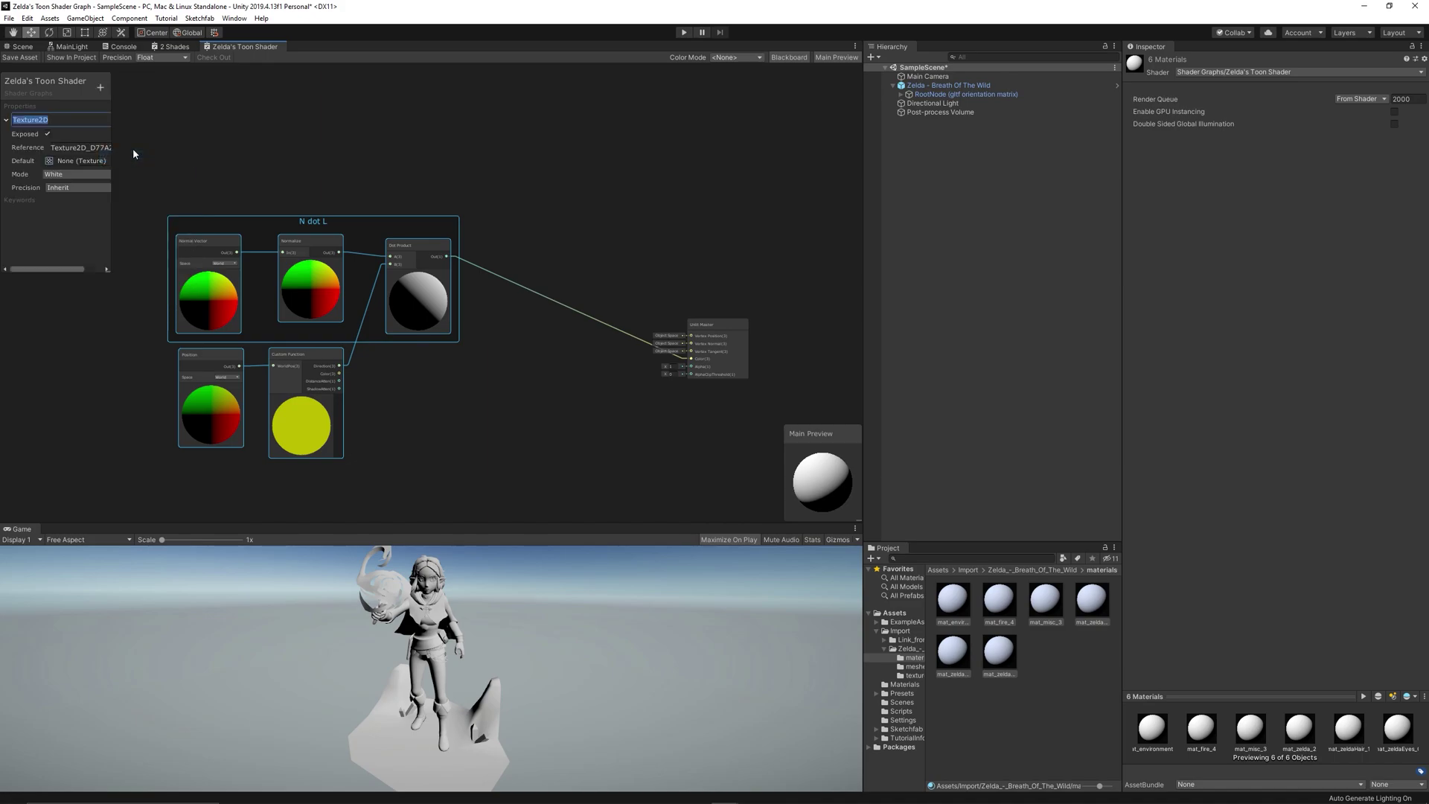
pyautogui.press('Return')
pyautogui.moveTo(107, 273); pyautogui.dragTo(144, 270)
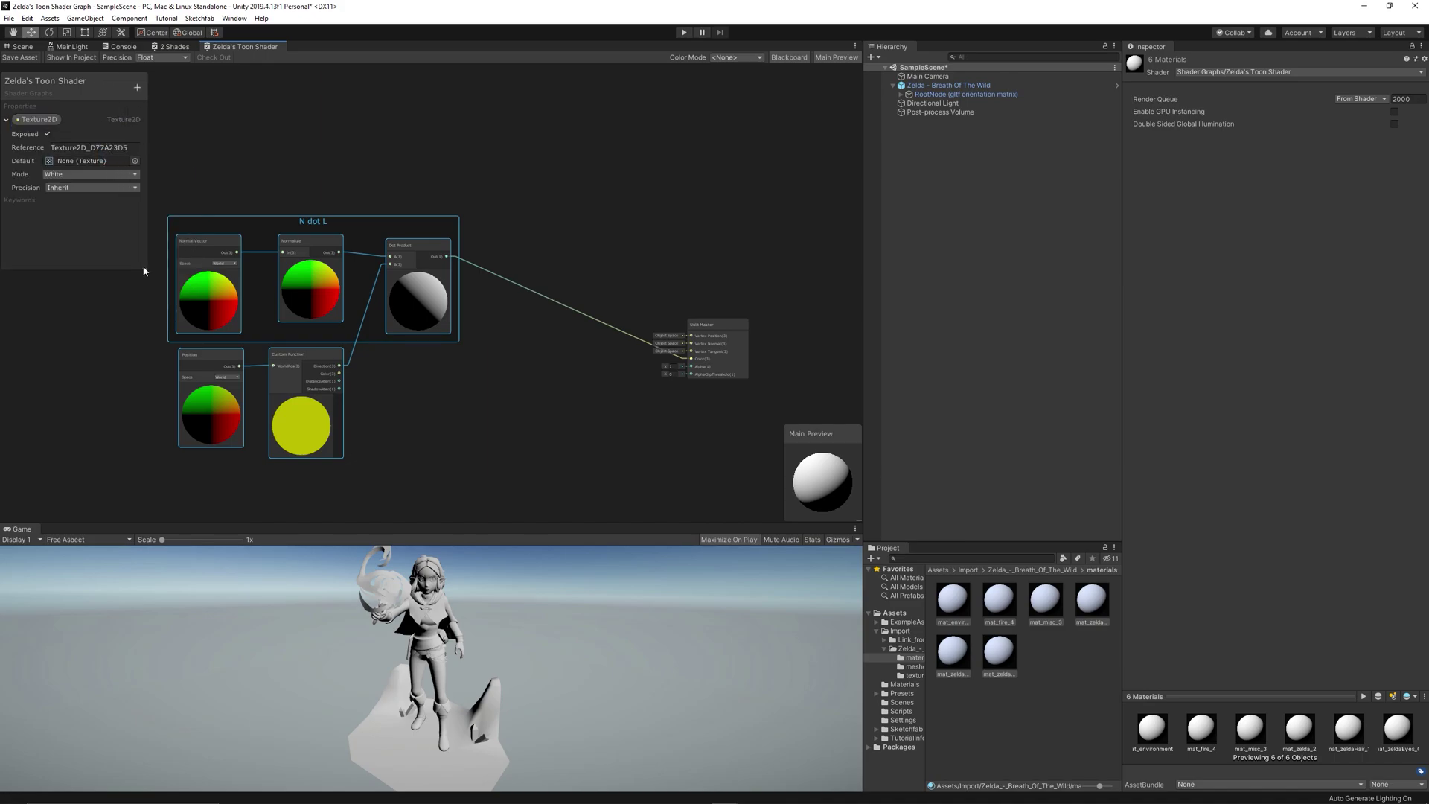
pyautogui.click(139, 148)
pyautogui.write('_MainTex')
pyautogui.press('Return')
pyautogui.click(95, 118)
pyautogui.scroll(4, 550, 201)
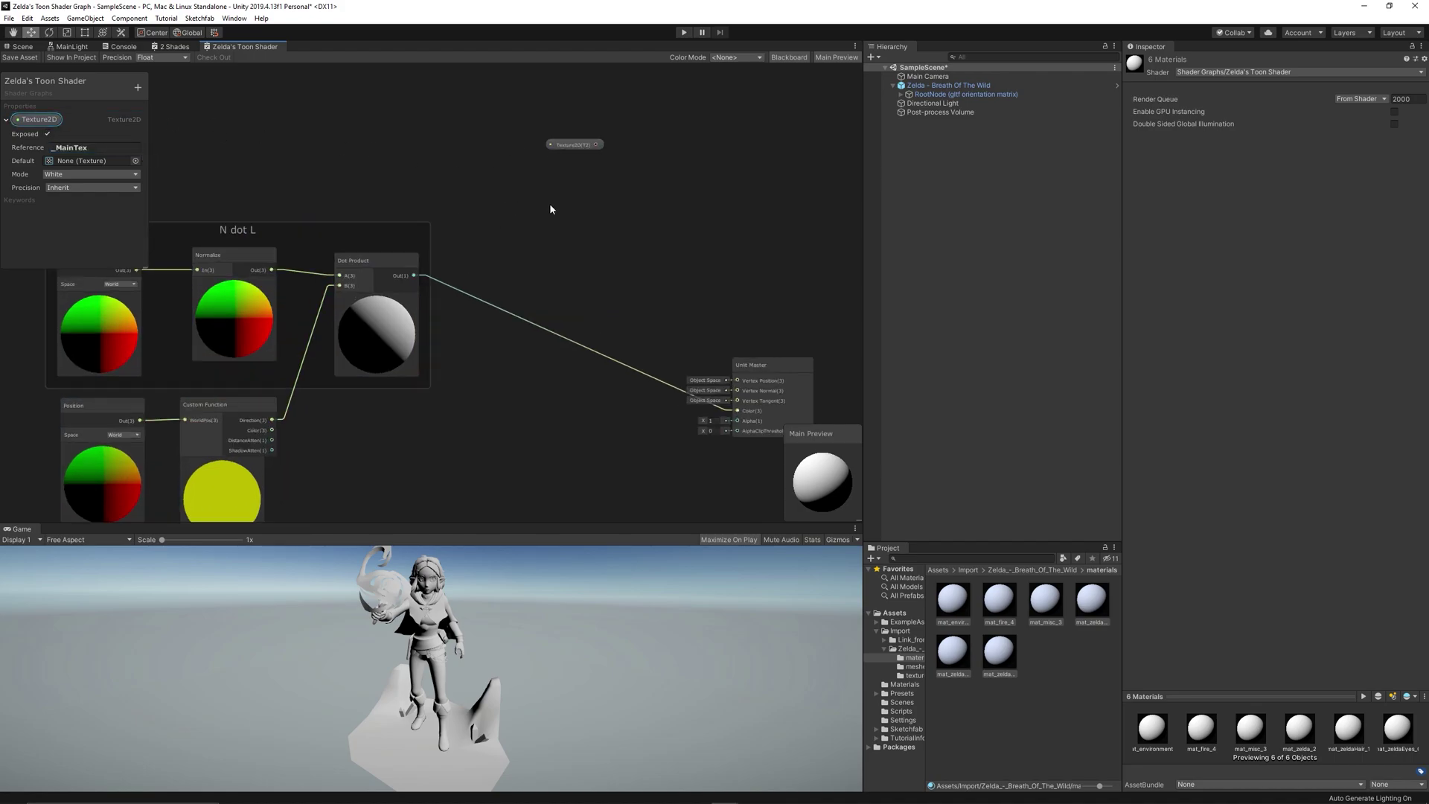
# - Add a Sample Texture 2D node and connect the Texture2D property to its Texture input
pyautogui.rightClick(551, 203)
pyautogui.click(581, 211)
pyautogui.write('samp')
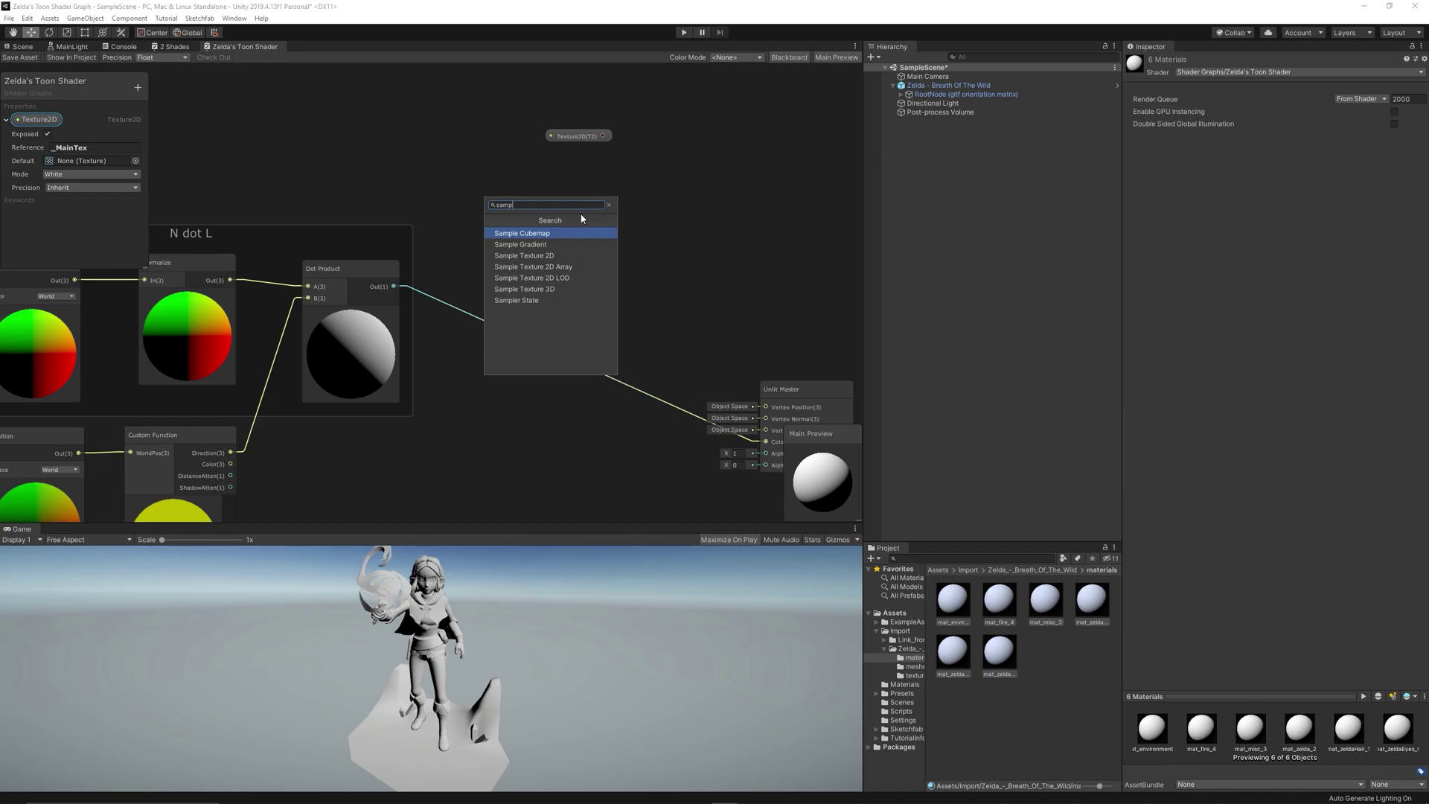
pyautogui.press('Down')
pyautogui.press('Down')
pyautogui.press('Return')
pyautogui.moveTo(588, 137); pyautogui.dragTo(497, 164)
pyautogui.moveTo(571, 230); pyautogui.dragTo(601, 160)
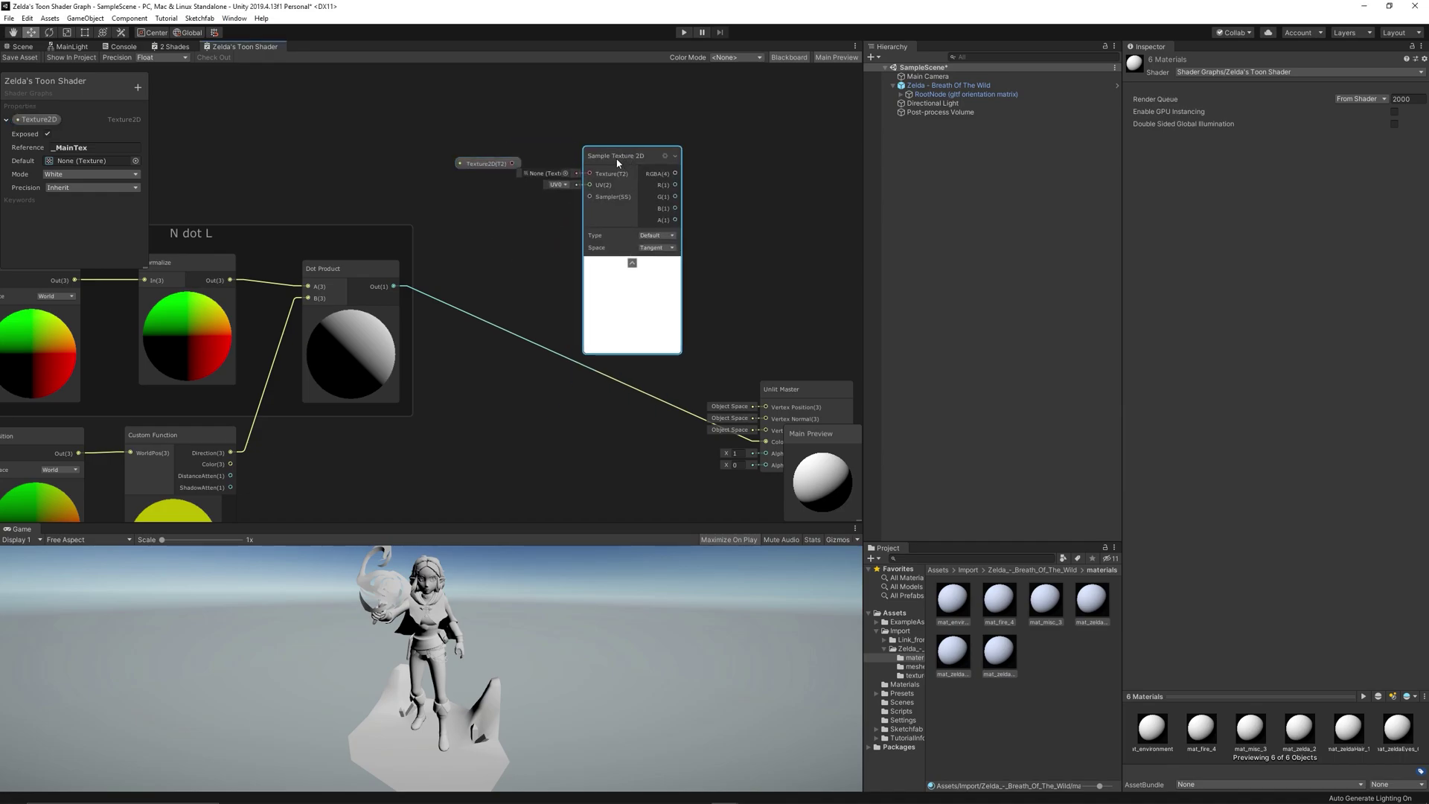
pyautogui.moveTo(513, 164); pyautogui.dragTo(467, 162)
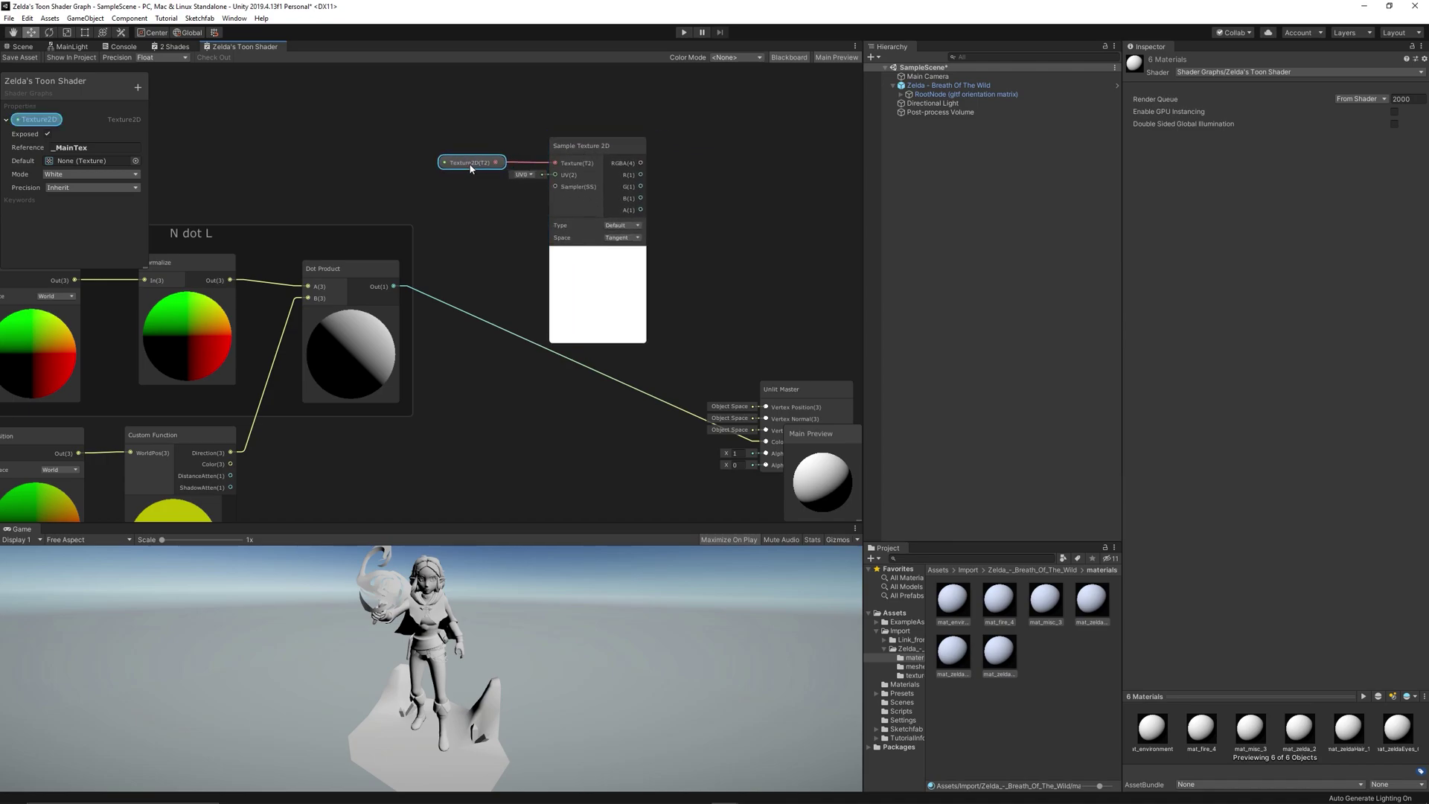
# - Multiply the sampled texture's RGBA by the Dot Product output in a Multiply node and feed the result into the Unlit Master's Color
pyautogui.rightClick(608, 392)
pyautogui.click(620, 394)
pyautogui.write('mu')
pyautogui.press('Return')
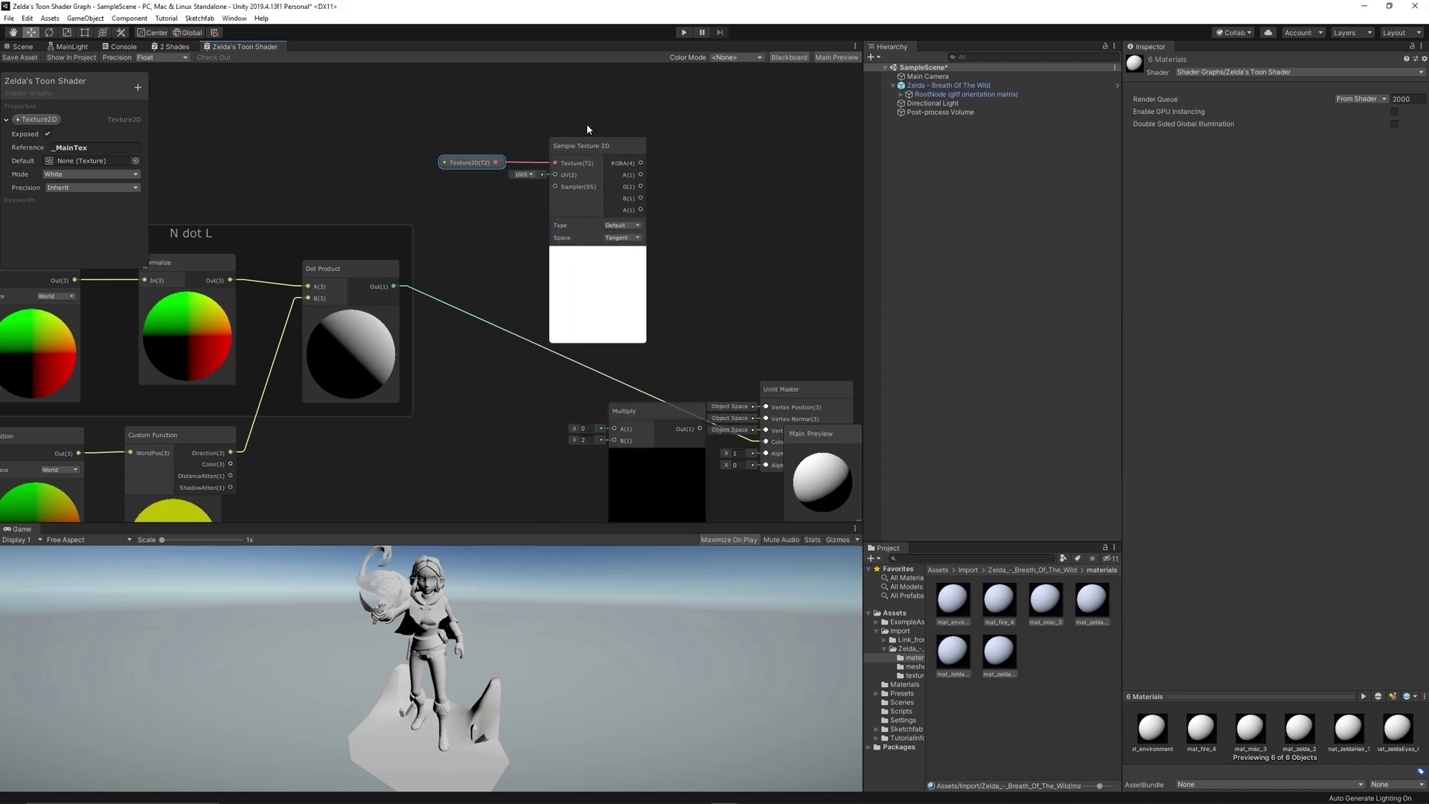
pyautogui.moveTo(586, 156); pyautogui.dragTo(562, 153)
pyautogui.moveTo(395, 287); pyautogui.dragTo(609, 439)
pyautogui.moveTo(439, 123); pyautogui.dragTo(559, 175)
pyautogui.moveTo(575, 156); pyautogui.dragTo(616, 430)
pyautogui.moveTo(704, 333); pyautogui.dragTo(657, 257, button='middle')
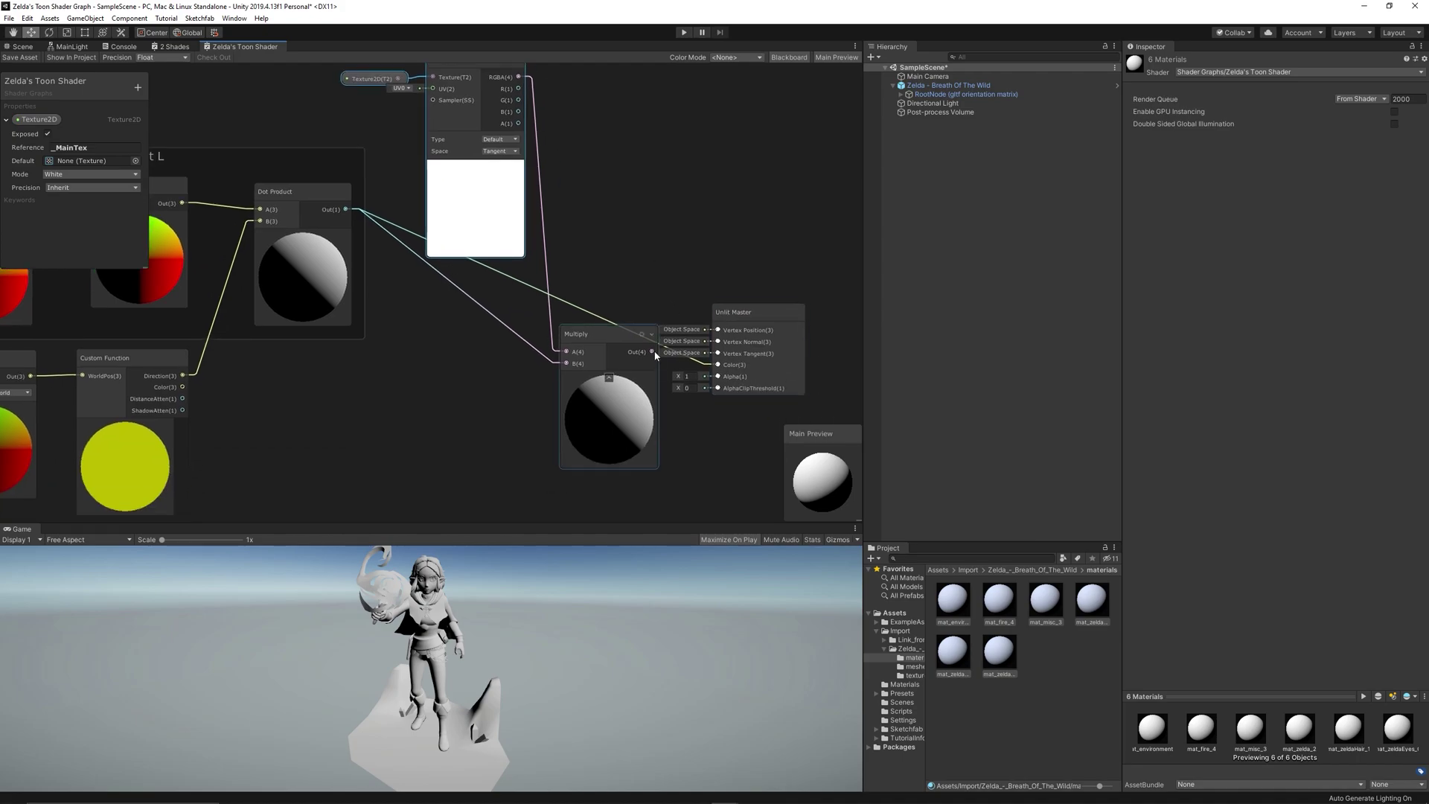
pyautogui.moveTo(652, 352); pyautogui.dragTo(719, 366)
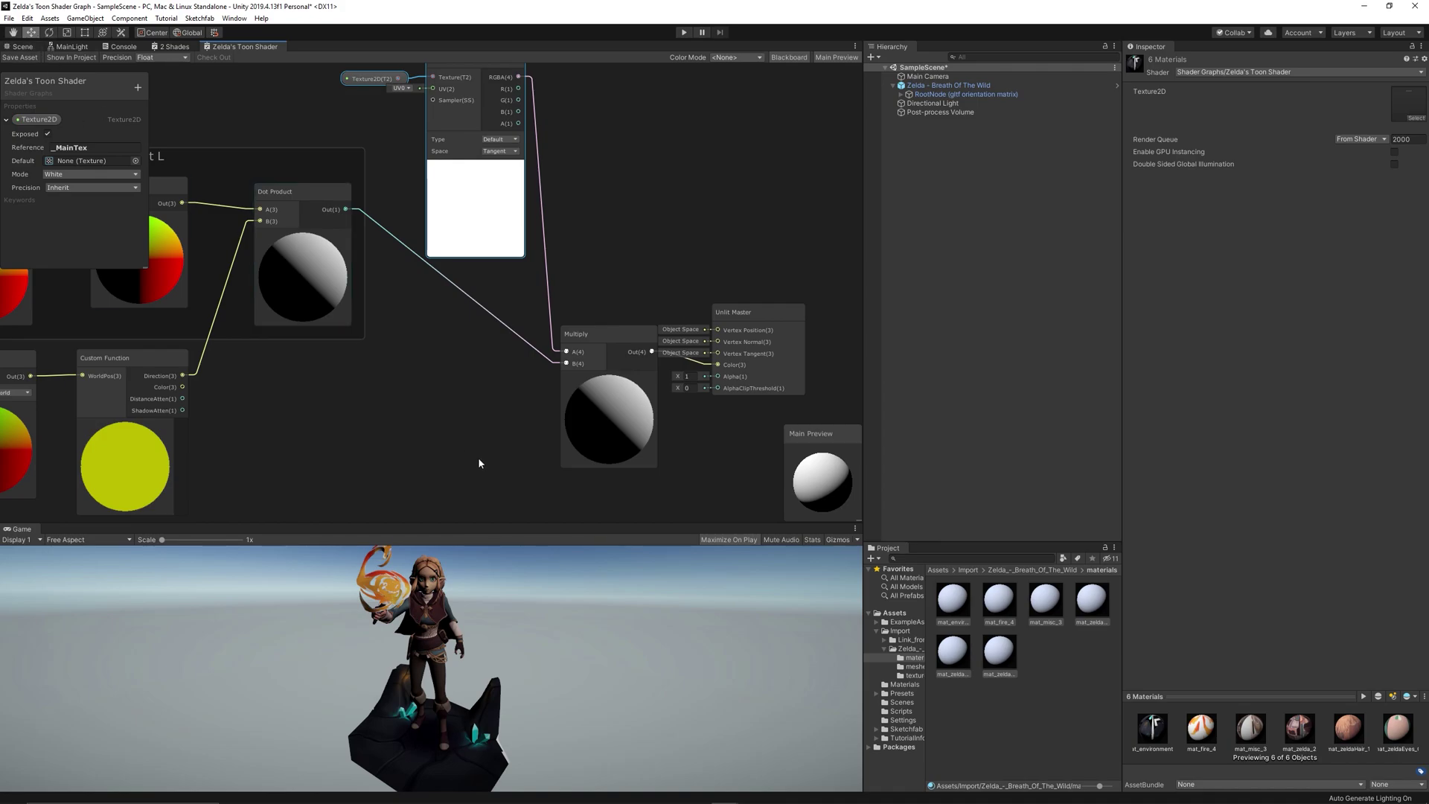
# - Widen the gap between the N dot L group and the texture, Multiply and Unlit Master nodes
pyautogui.moveTo(476, 530); pyautogui.dragTo(512, 414)
pyautogui.moveTo(408, 328); pyautogui.dragTo(495, 404, button='middle')
pyautogui.moveTo(547, 261); pyautogui.dragTo(646, 255)
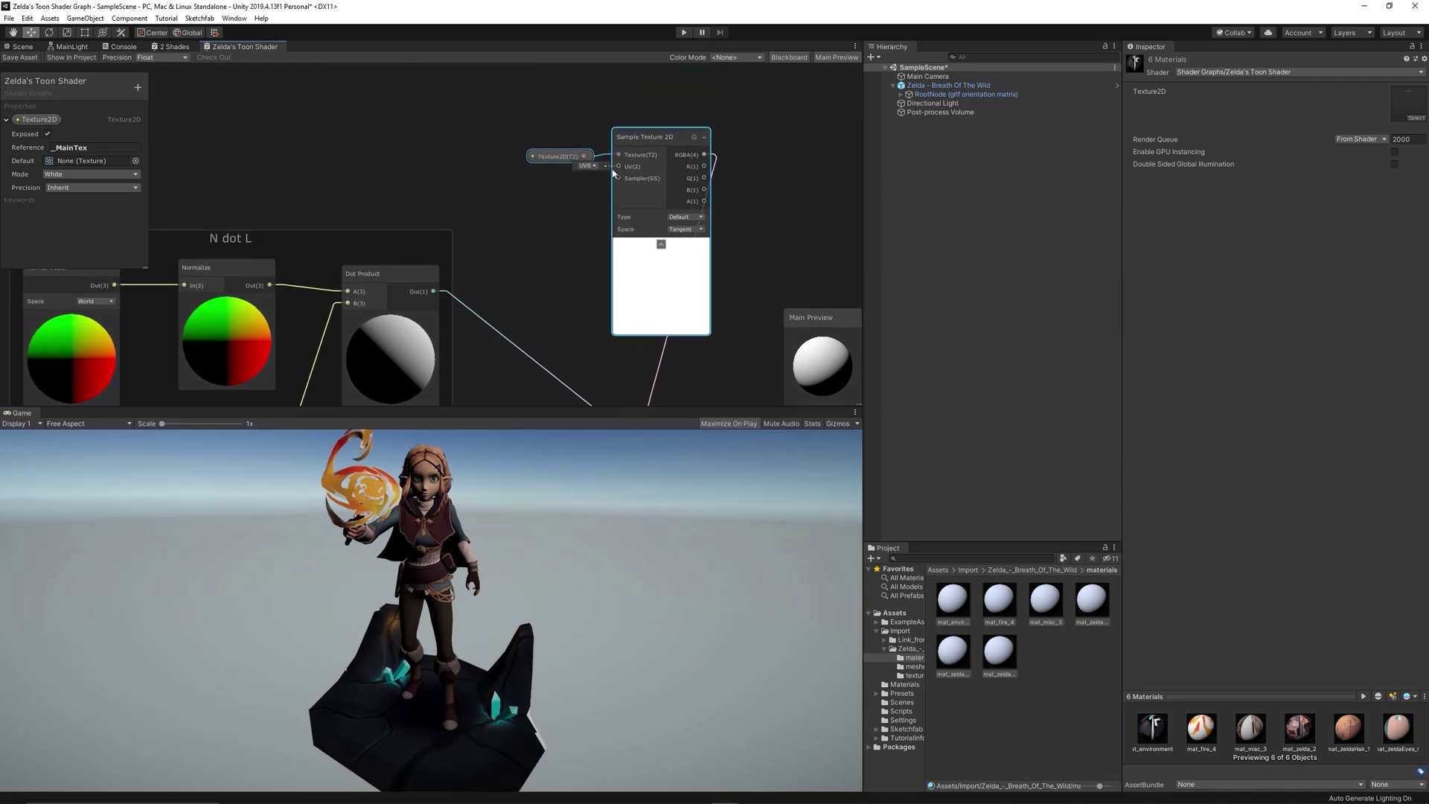
pyautogui.moveTo(445, 267); pyautogui.dragTo(529, 187, button='middle')
pyautogui.moveTo(732, 195); pyautogui.dragTo(689, 214)
pyautogui.scroll(-3, 524, 253)
pyautogui.moveTo(210, 168); pyautogui.dragTo(246, 335)
pyautogui.moveTo(298, 342); pyautogui.dragTo(432, 330, button='middle')
pyautogui.moveTo(530, 408); pyautogui.dragTo(533, 469)
# - Add a Smoothstep node beside the N dot L group and connect the Dot Product output to its In input
pyautogui.moveTo(564, 373); pyautogui.dragTo(485, 383, button='middle')
pyautogui.press('space')
pyautogui.write('smooth')
pyautogui.press('Return')
pyautogui.scroll(3, 489, 225)
pyautogui.scroll(1, 489, 225)
pyautogui.moveTo(440, 324); pyautogui.dragTo(491, 355, button='middle')
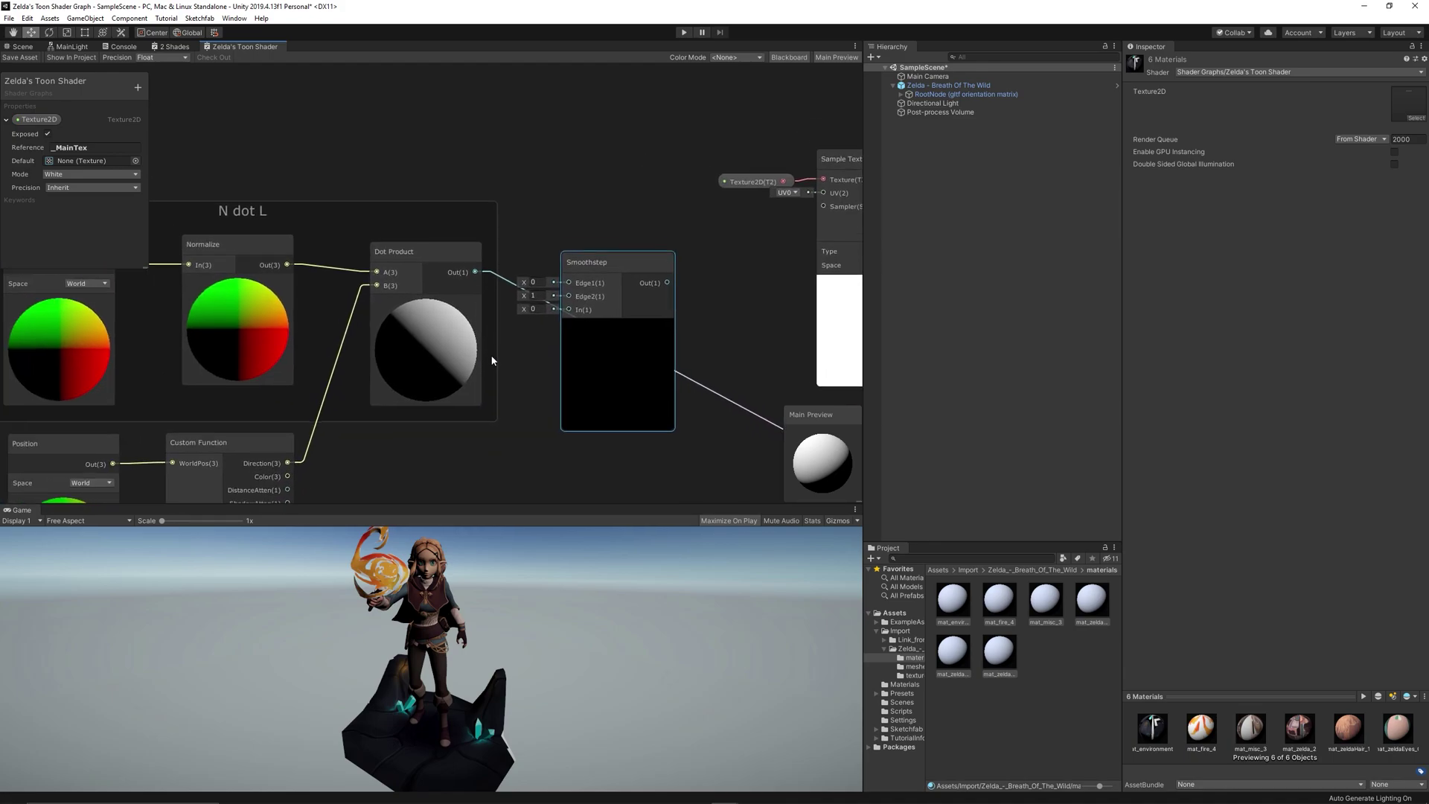
pyautogui.moveTo(478, 273); pyautogui.dragTo(571, 310)
pyautogui.moveTo(600, 258); pyautogui.dragTo(618, 232)
# - Set the Smoothstep node's Edge1 to a tiny value just above zero and its Edge2 to 0.01
pyautogui.click(505, 281)
pyautogui.rightClick(505, 280)
pyautogui.click(577, 276)
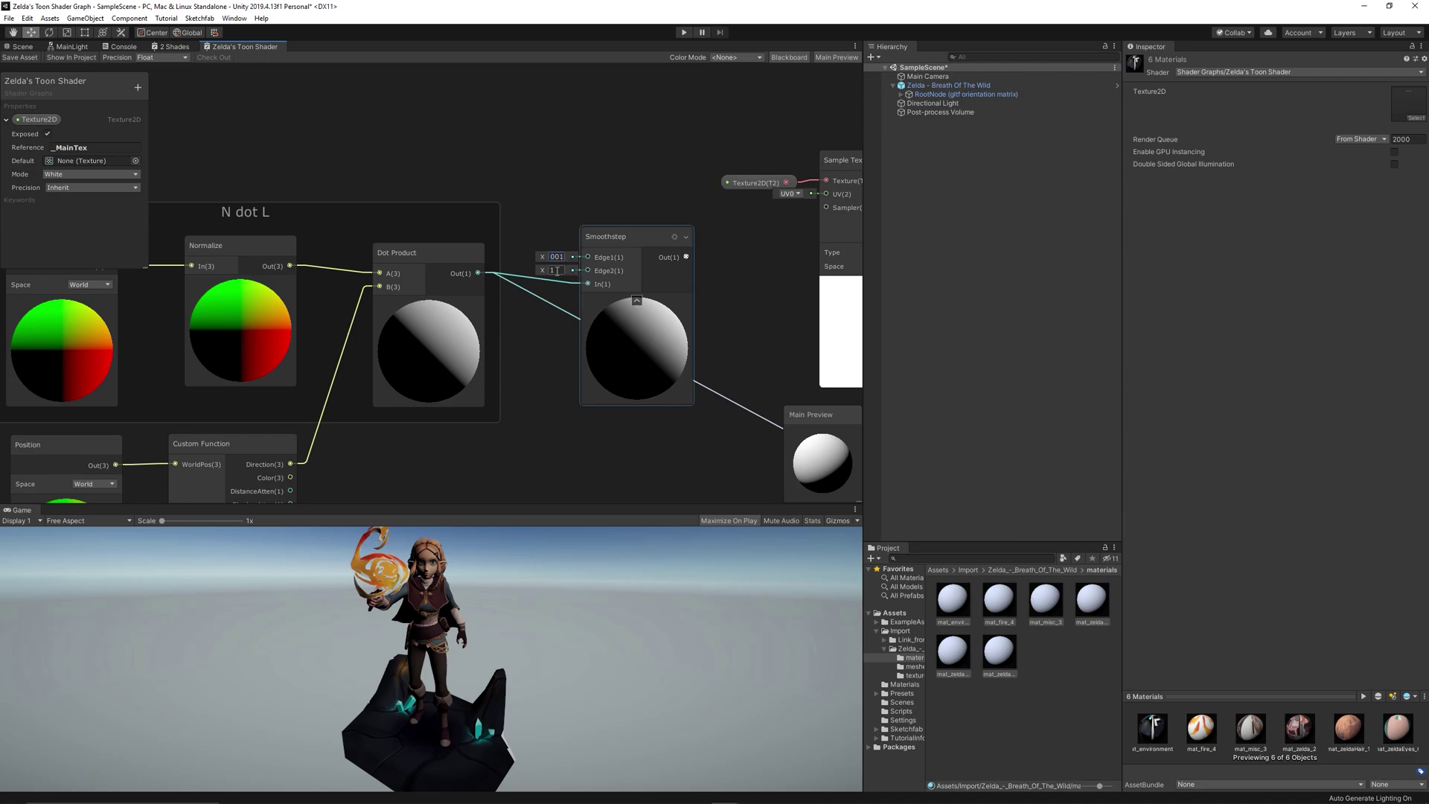
pyautogui.click(556, 270)
pyautogui.write('0.01')
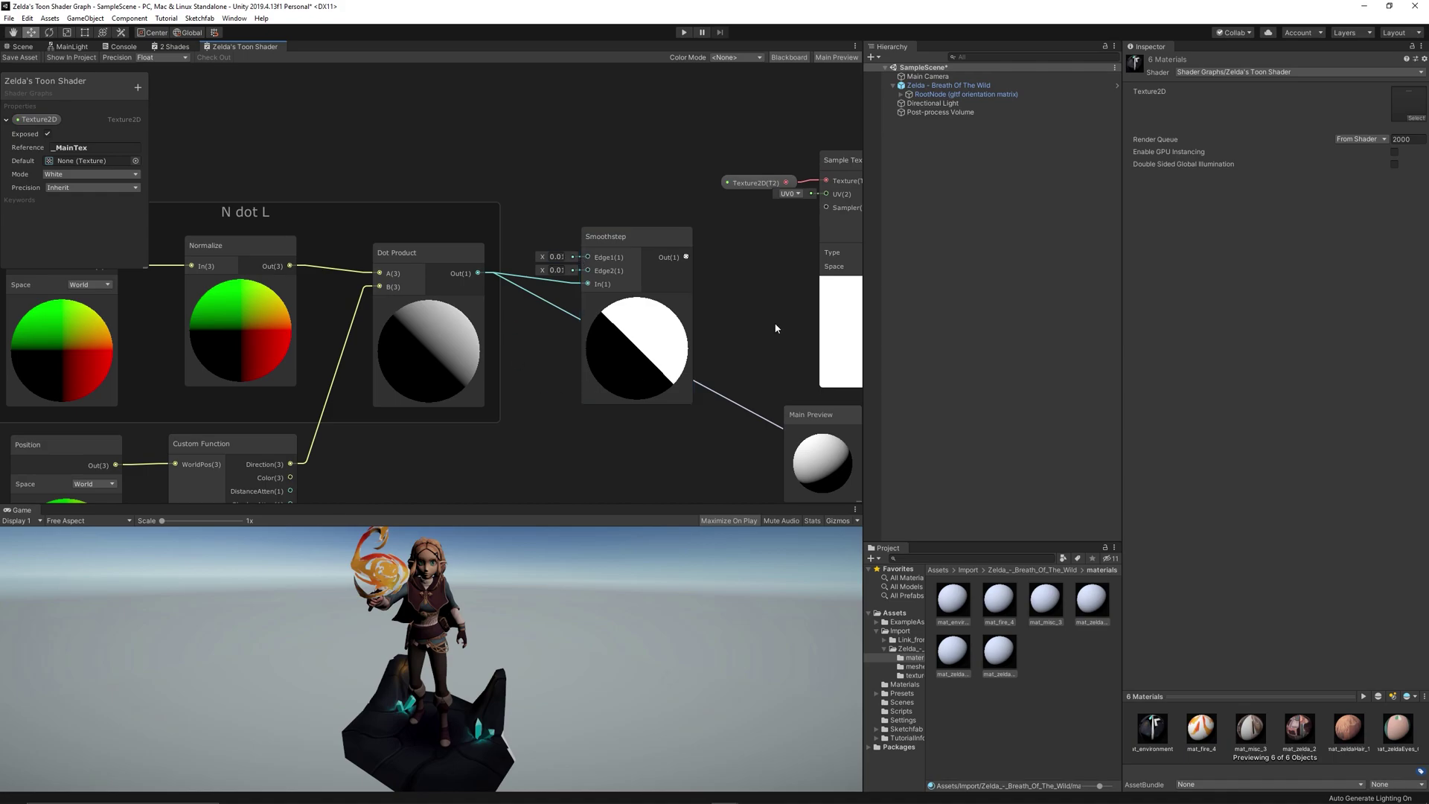
# - Feed the Smoothstep output into the Multiply node's B input in place of the Dot Product, and save the graph asset
pyautogui.moveTo(739, 302); pyautogui.dragTo(554, 252, button='middle')
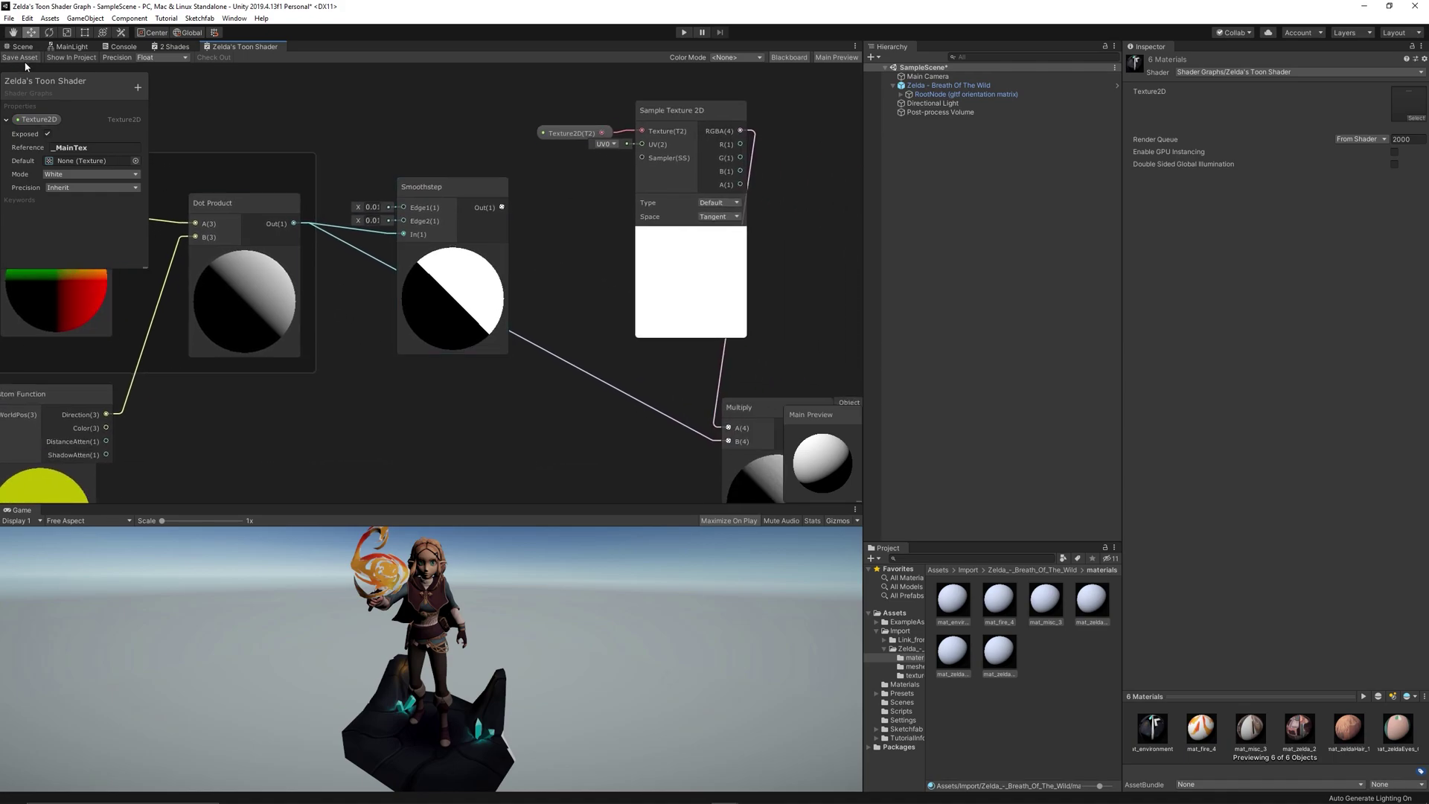
pyautogui.moveTo(502, 206); pyautogui.dragTo(729, 441)
pyautogui.moveTo(727, 319); pyautogui.dragTo(668, 259, button='middle')
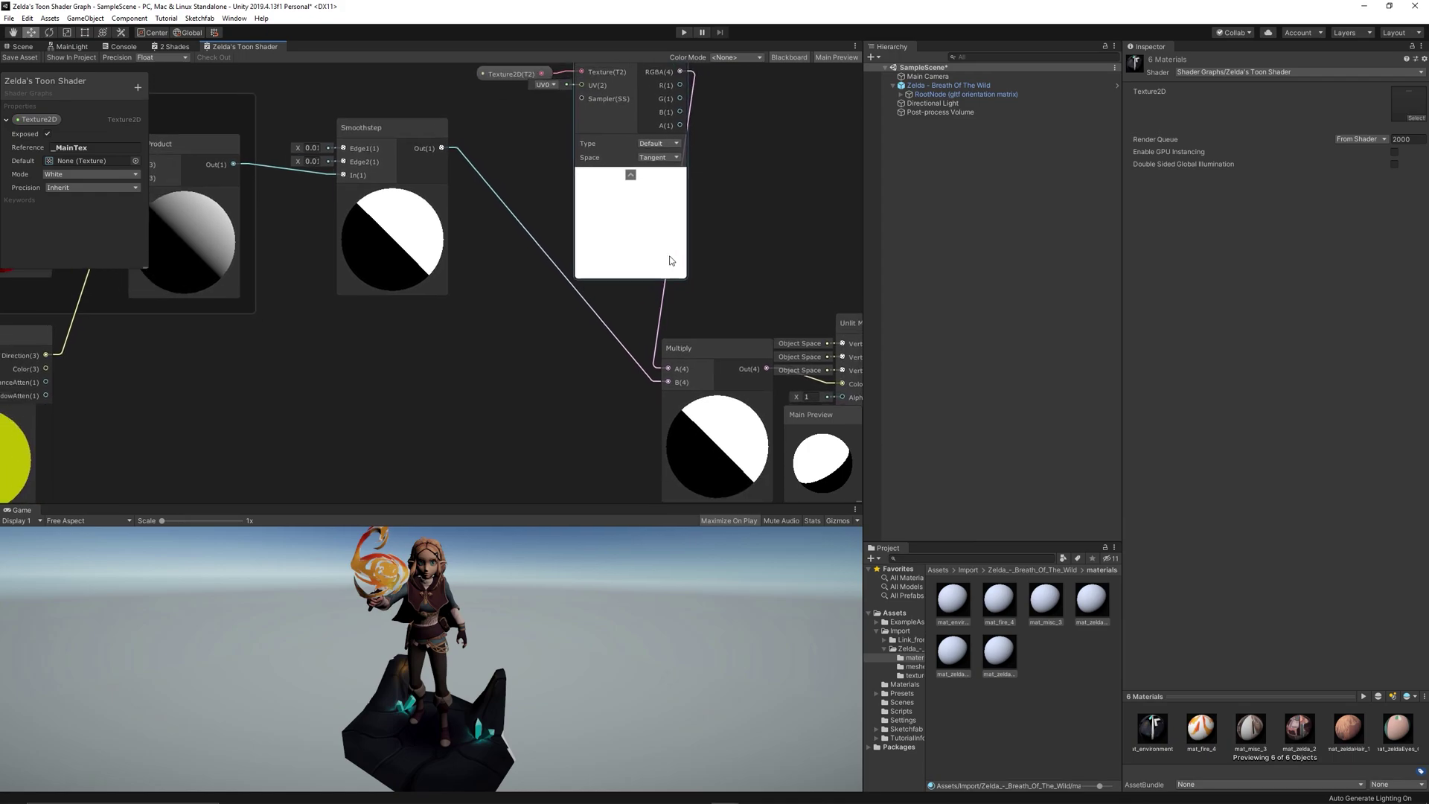
pyautogui.click(12, 58)
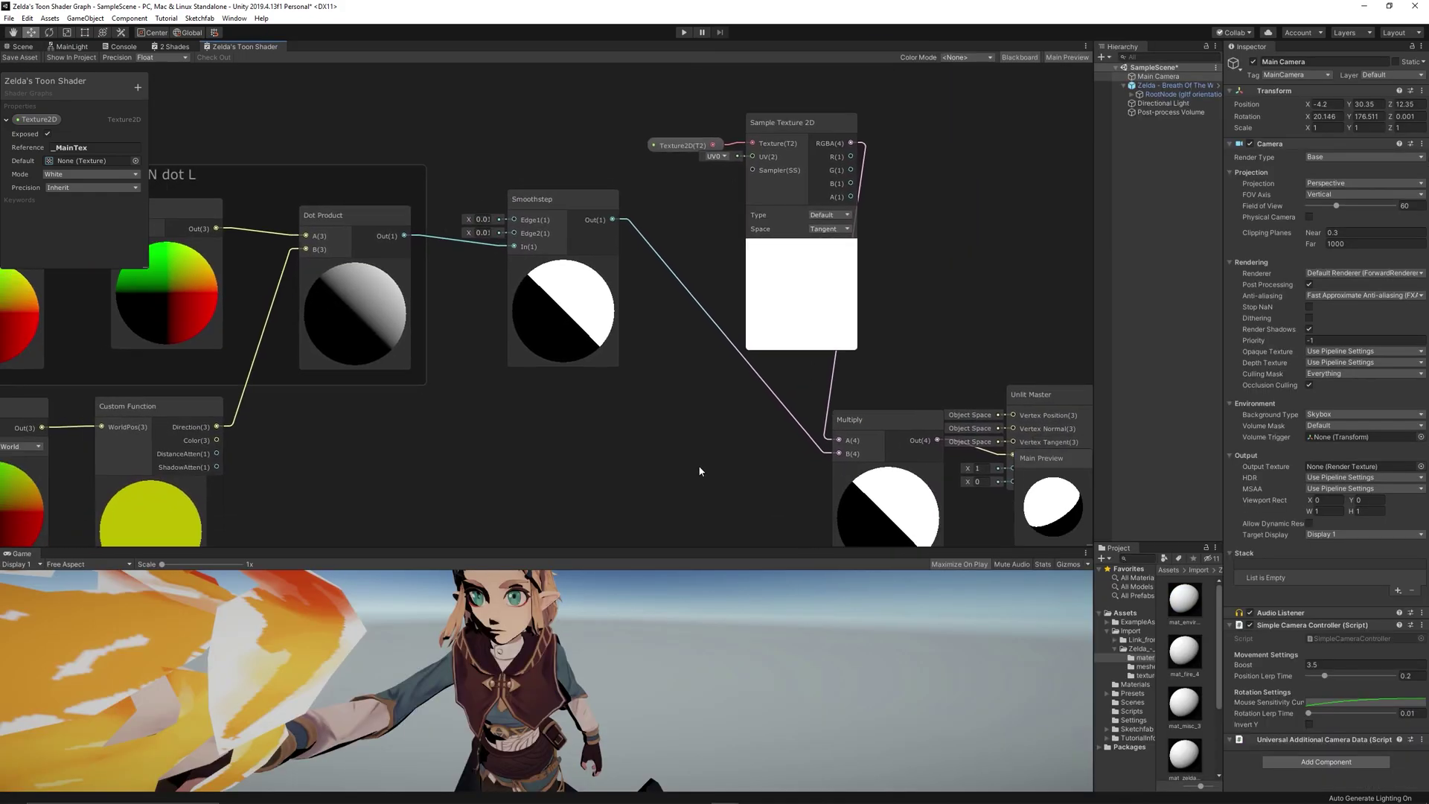
# - Add a Color property named MainColor and enlarge the Blackboard so all property settings fit
pyautogui.click(137, 87)
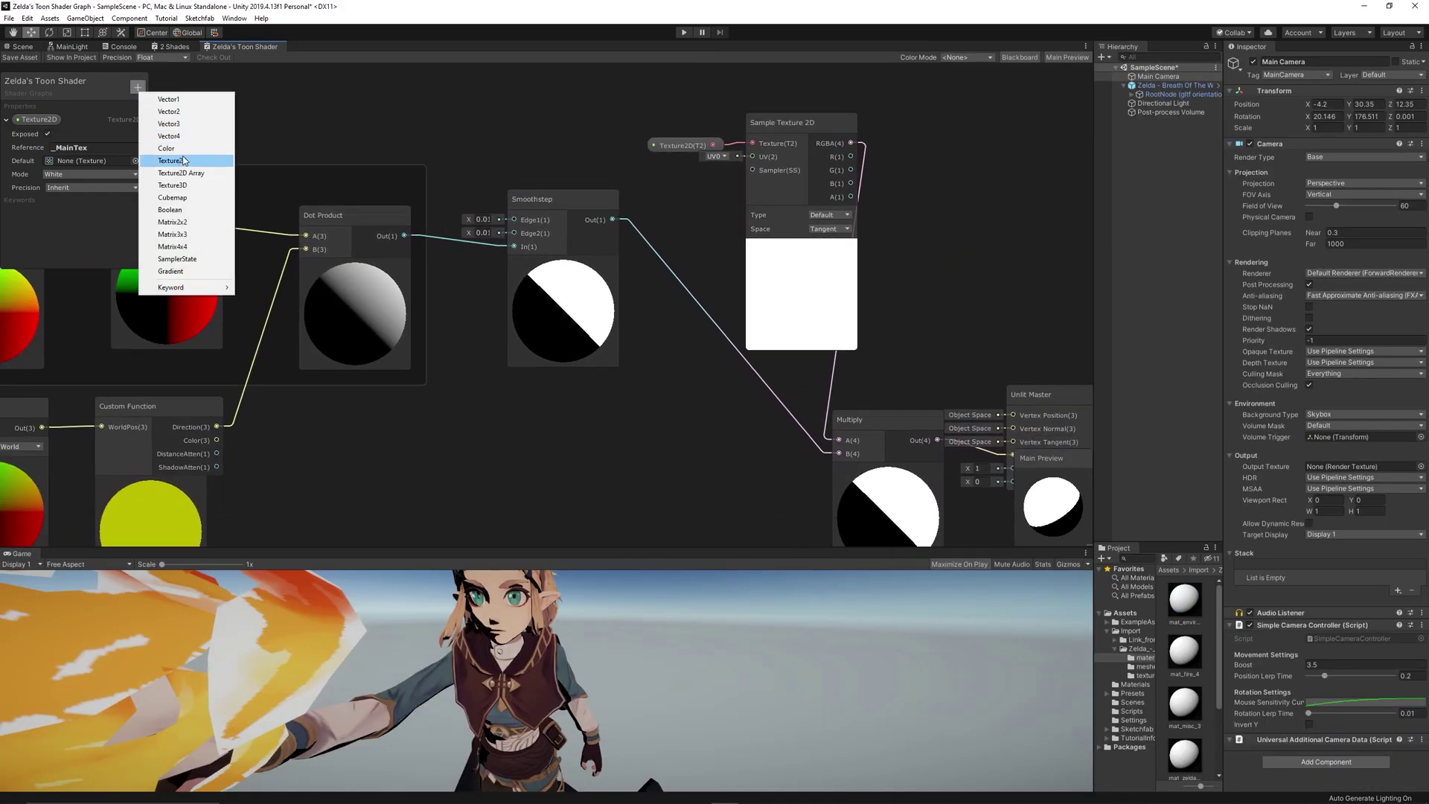
pyautogui.click(185, 151)
pyautogui.write('MainColor')
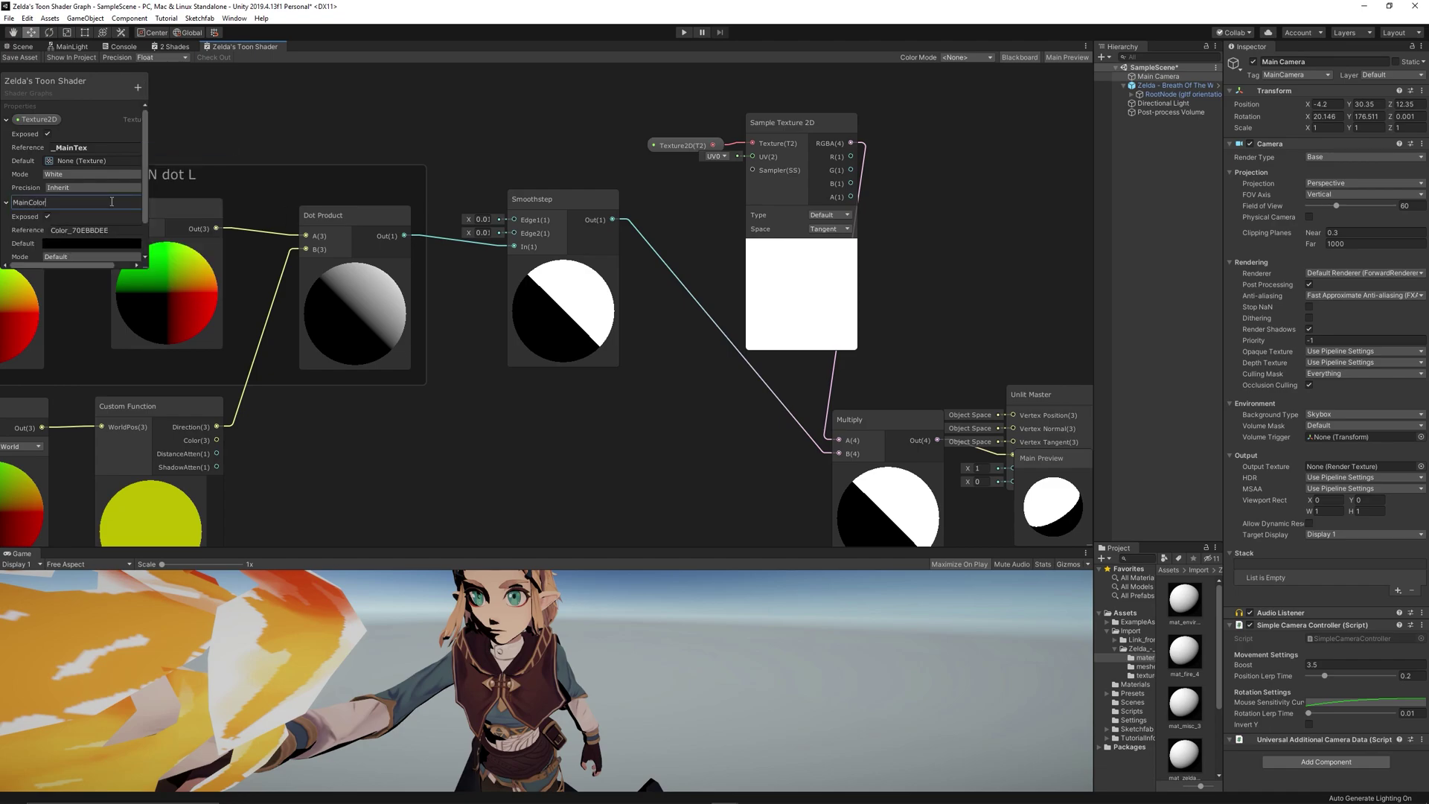
pyautogui.press('Return')
pyautogui.scroll(-2, 75, 204)
pyautogui.moveTo(73, 83); pyautogui.dragTo(73, 73)
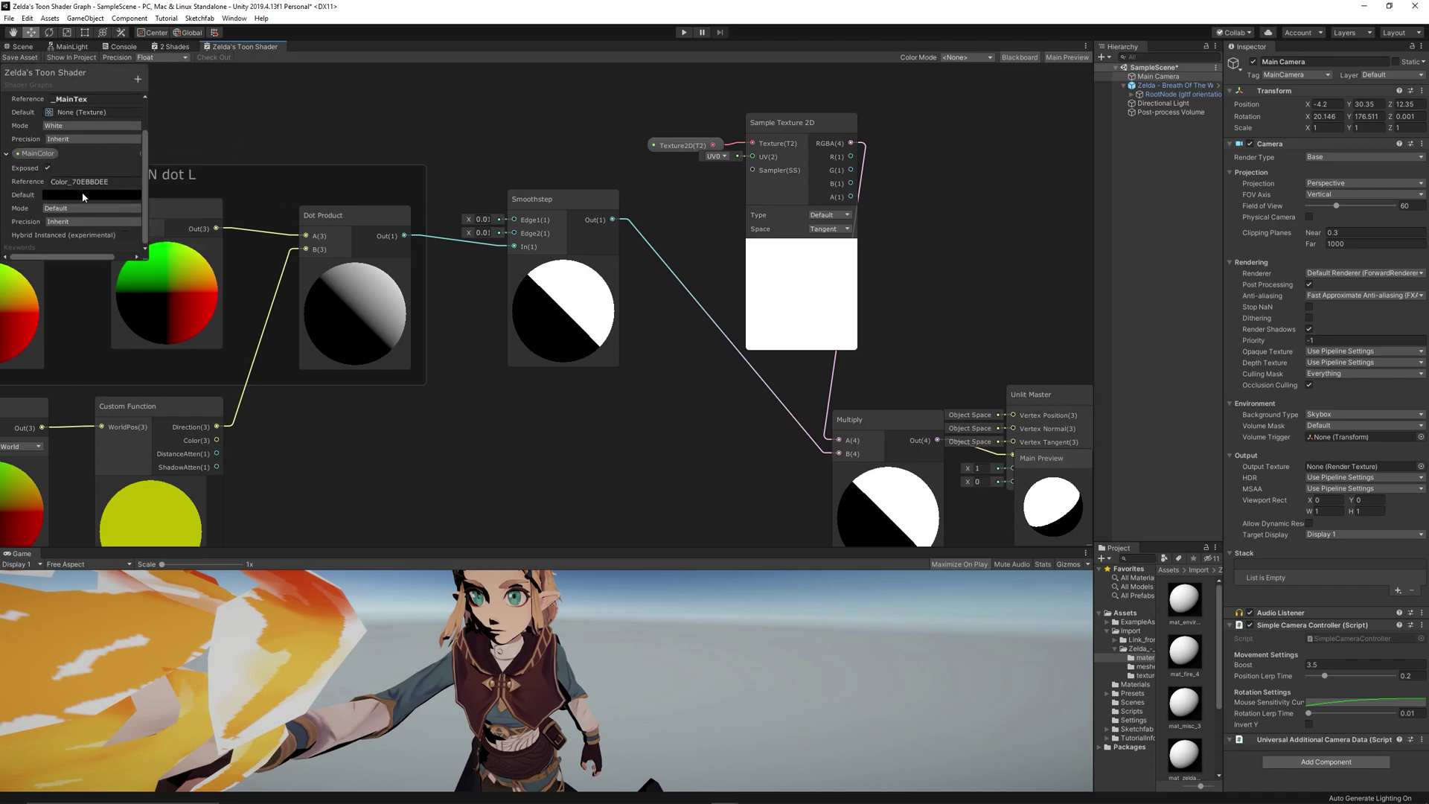
pyautogui.moveTo(148, 262); pyautogui.dragTo(198, 392)
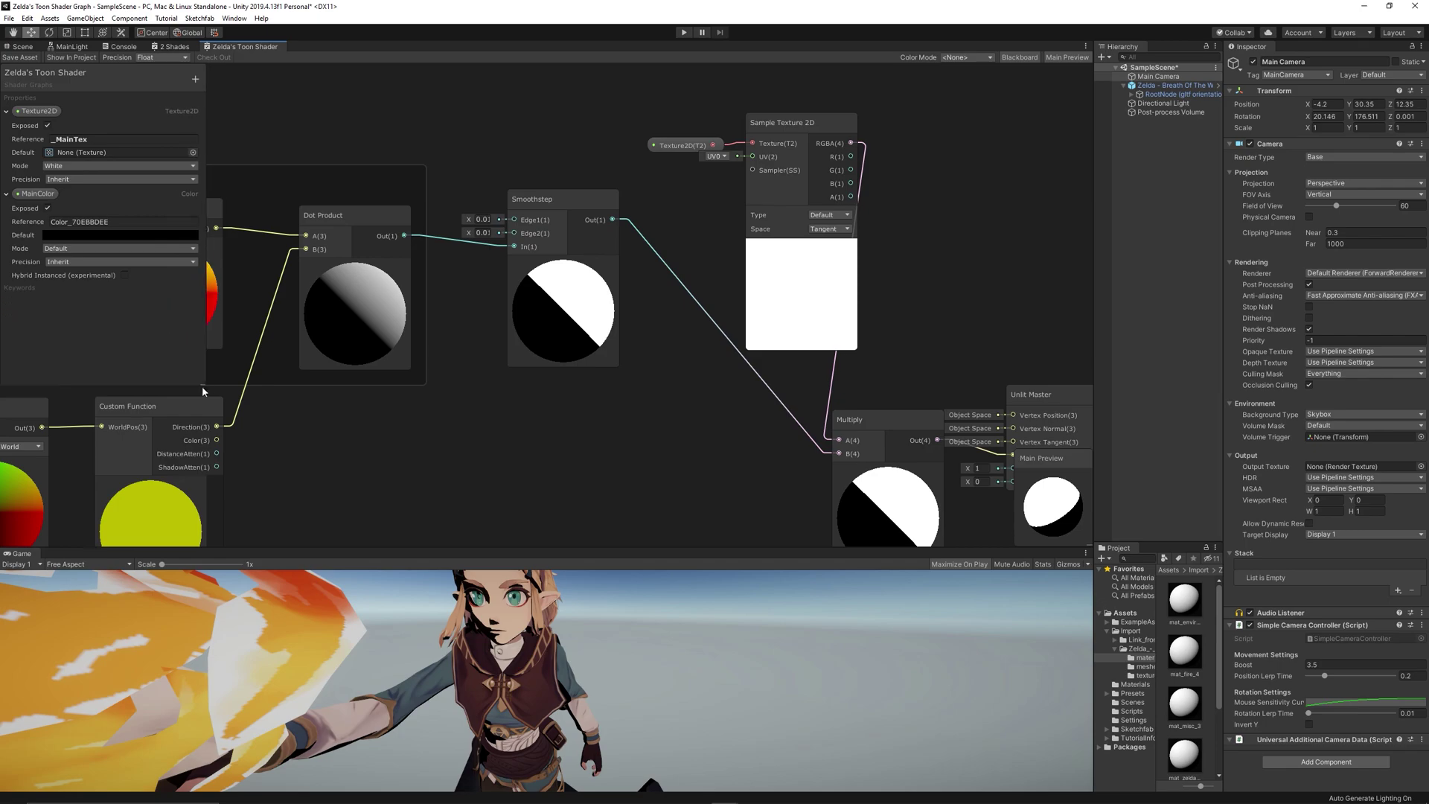
# - Add a Color property named AmbientColor with its mode set to HDR, and save the graph asset
pyautogui.click(188, 79)
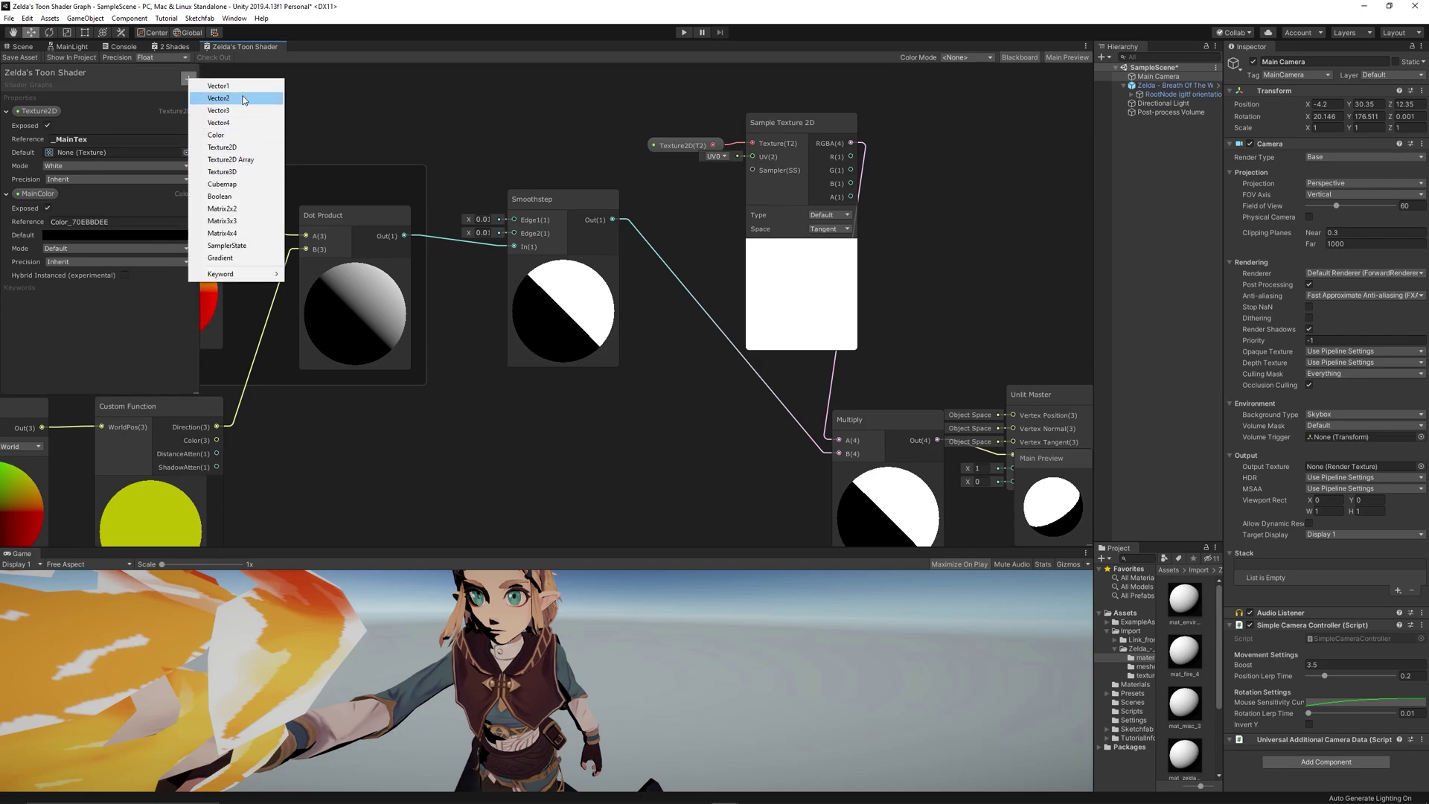
pyautogui.click(216, 135)
pyautogui.write('AmbientColor')
pyautogui.press('Return')
pyautogui.click(88, 345)
pyautogui.click(69, 371)
pyautogui.click(9, 18)
pyautogui.click(28, 59)
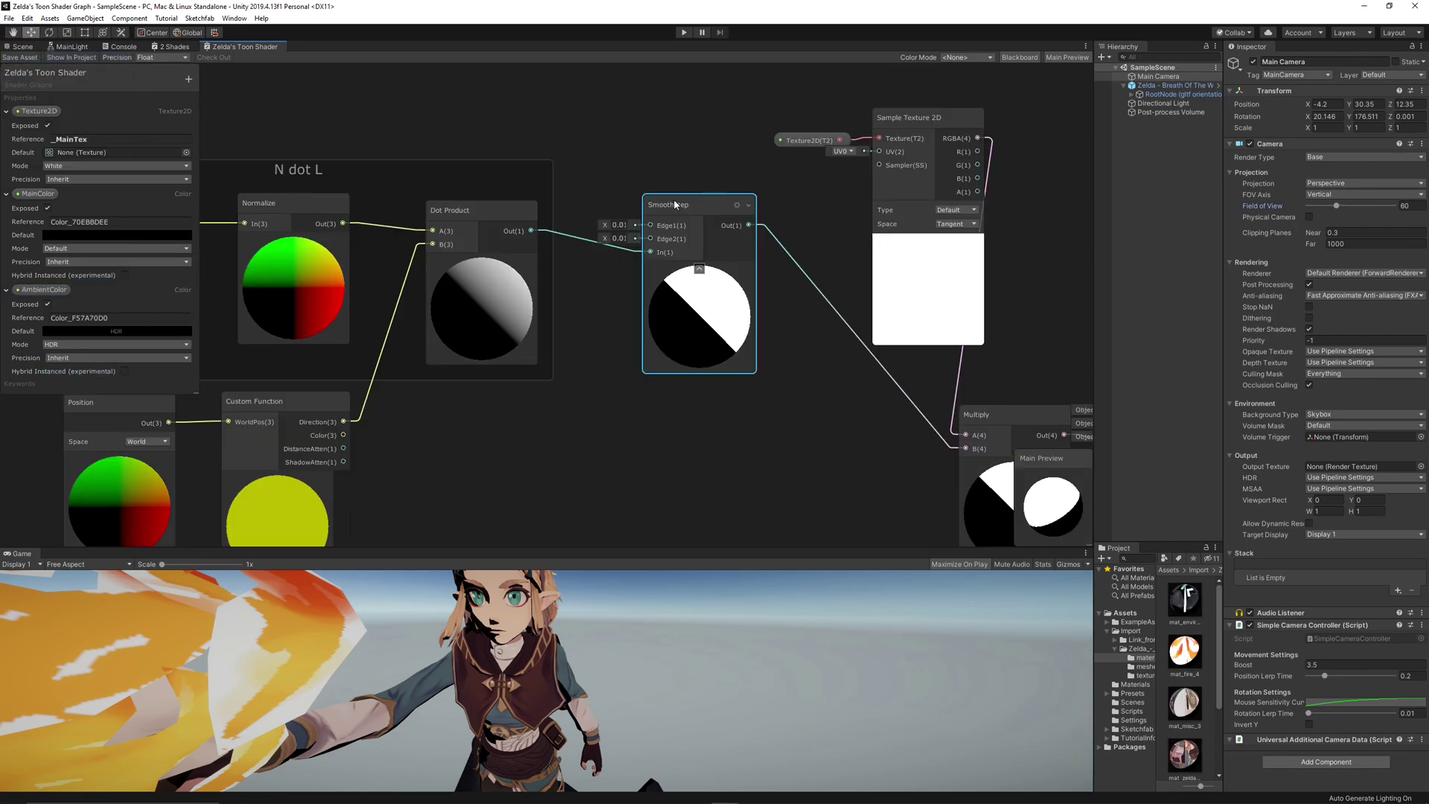
# - Group the Smoothstep node under the title Light Intensity
pyautogui.rightClick(675, 205)
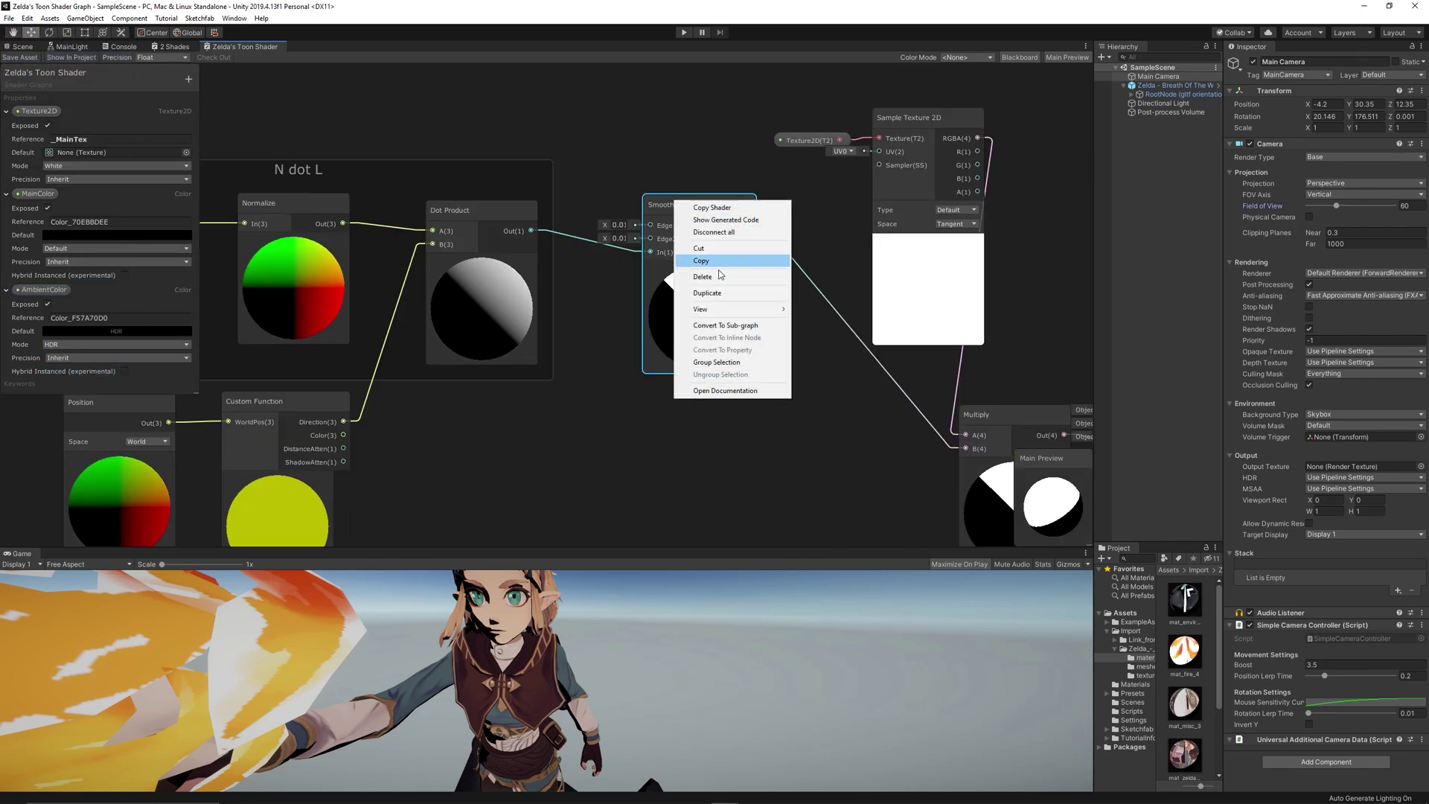
pyautogui.click(732, 364)
pyautogui.write('Light Intensity')
pyautogui.press('Return')
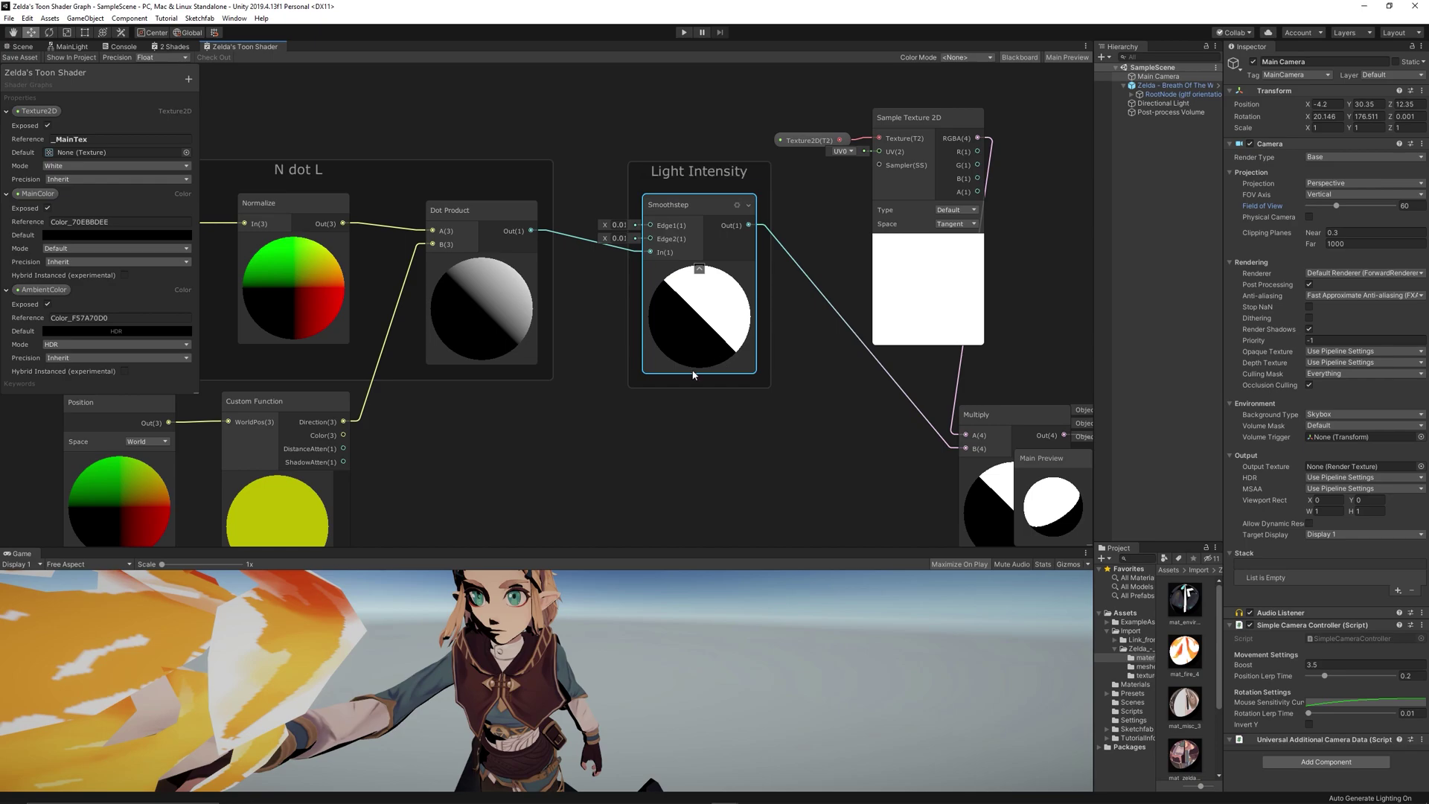
# - Switch to the Roystan toon shader tutorial in the browser, check the ambient color formula, and return to Unity
pyautogui.hotkey('alt', 'Tab')
pyautogui.scroll(-2, 620, 368)
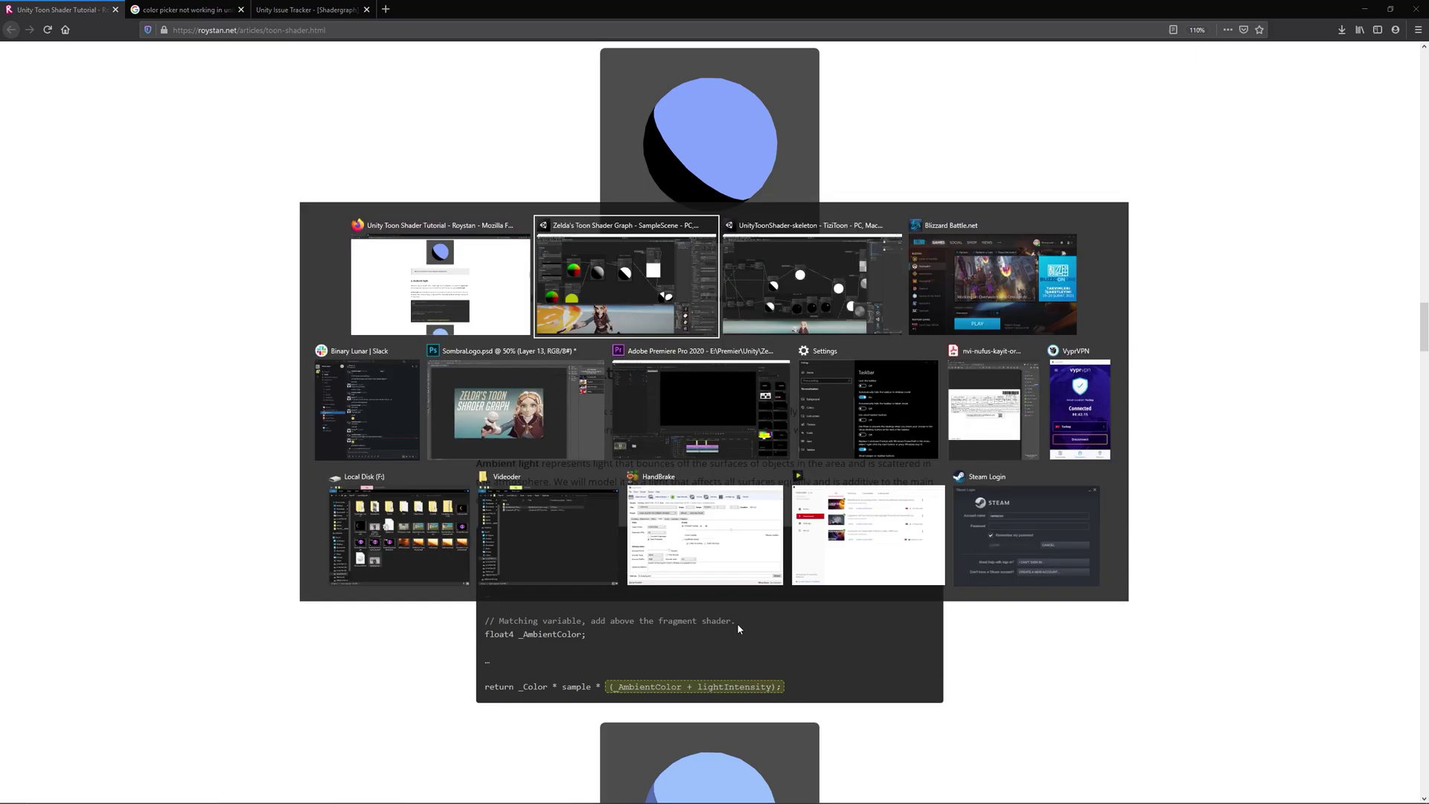
pyautogui.hotkey('alt', 'Tab')
# - Add a Multiply node that multiplies the Smoothstep output by the Custom Function's Color output
pyautogui.moveTo(658, 144); pyautogui.dragTo(609, 130, button='middle')
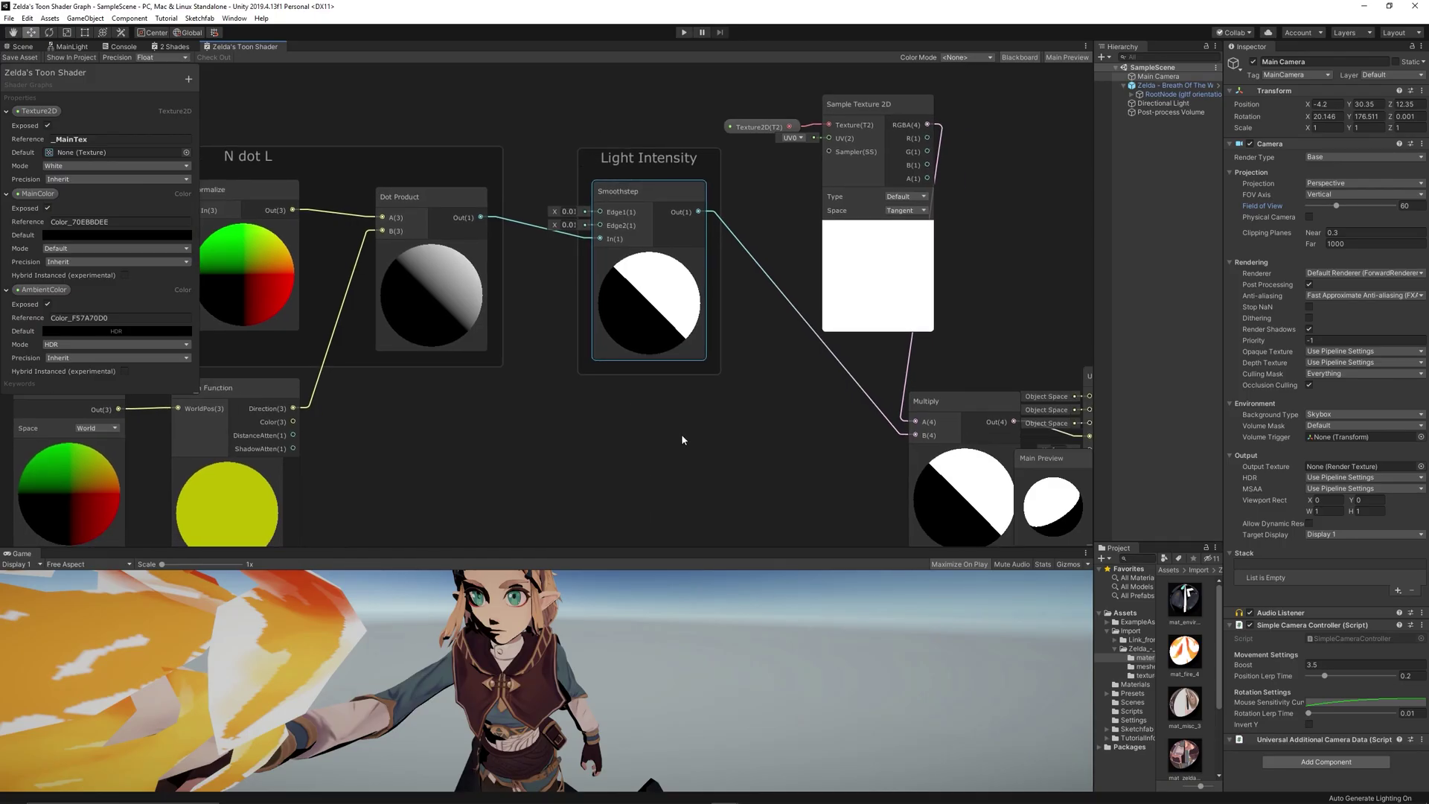
pyautogui.moveTo(680, 435); pyautogui.dragTo(661, 426, button='middle')
pyautogui.rightClick(661, 426)
pyautogui.click(711, 432)
pyautogui.write('mu')
pyautogui.press('Return')
pyautogui.moveTo(701, 434); pyautogui.dragTo(642, 413)
pyautogui.moveTo(272, 413); pyautogui.dragTo(608, 449)
pyautogui.moveTo(632, 147); pyautogui.dragTo(592, 141)
pyautogui.moveTo(656, 414); pyautogui.dragTo(772, 359)
pyautogui.moveTo(638, 195); pyautogui.dragTo(697, 403)
# - Delete the connection from Smoothstep to the final Multiply, and move the texture, final Multiply and Unlit Master nodes farther away
pyautogui.moveTo(729, 287); pyautogui.dragTo(560, 273, button='middle')
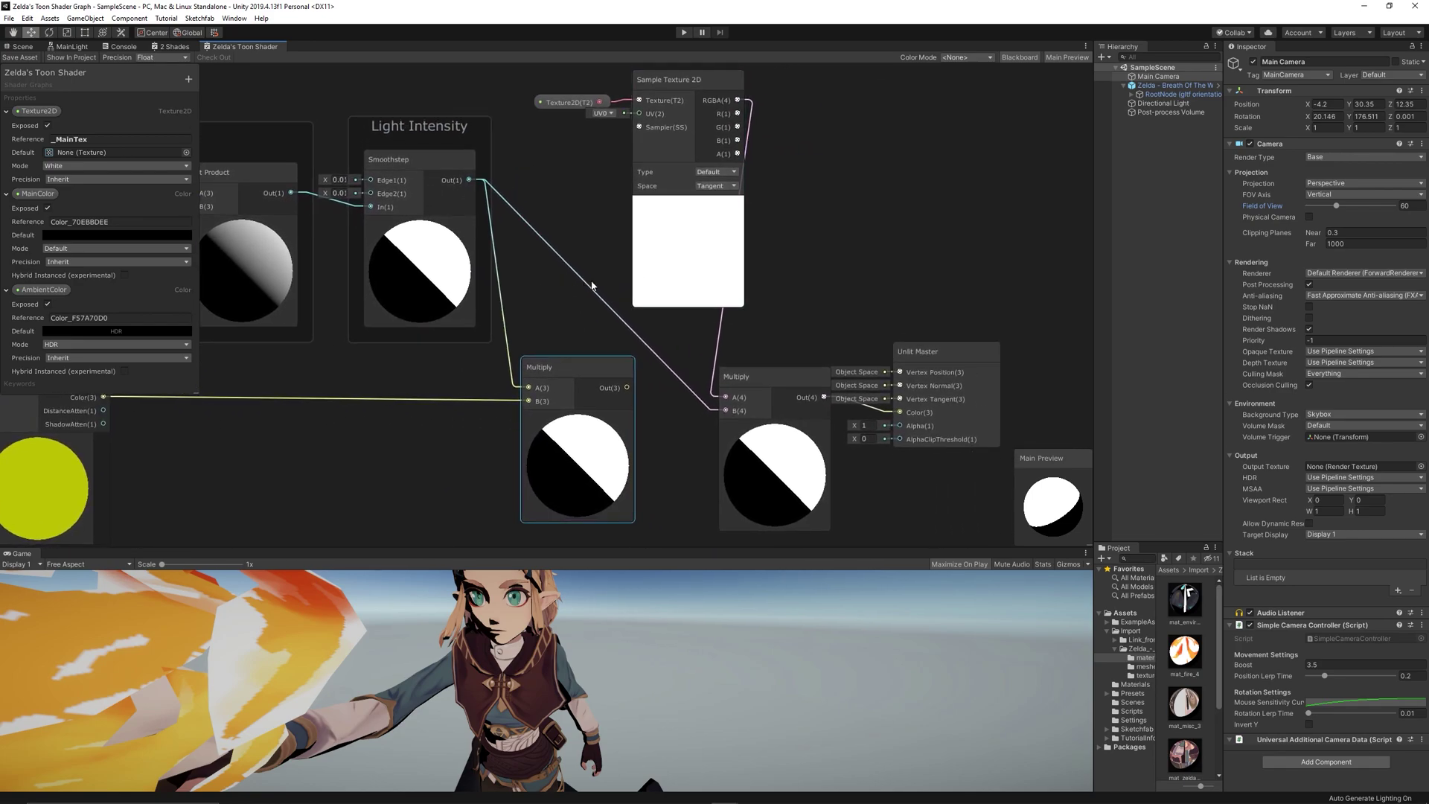
pyautogui.click(591, 289)
pyautogui.press('Delete')
pyautogui.moveTo(962, 349); pyautogui.dragTo(1042, 315)
pyautogui.moveTo(811, 377); pyautogui.dragTo(908, 362)
pyautogui.moveTo(1019, 316); pyautogui.dragTo(1057, 314)
pyautogui.moveTo(534, 106); pyautogui.dragTo(822, 226)
pyautogui.moveTo(849, 449); pyautogui.dragTo(926, 440)
pyautogui.moveTo(1047, 369); pyautogui.dragTo(1057, 368)
# - Add an Add node after the light color Multiply and connect that Multiply's output to its B input
pyautogui.click(573, 285)
pyautogui.rightClick(573, 285)
pyautogui.click(589, 294)
pyautogui.click(610, 292)
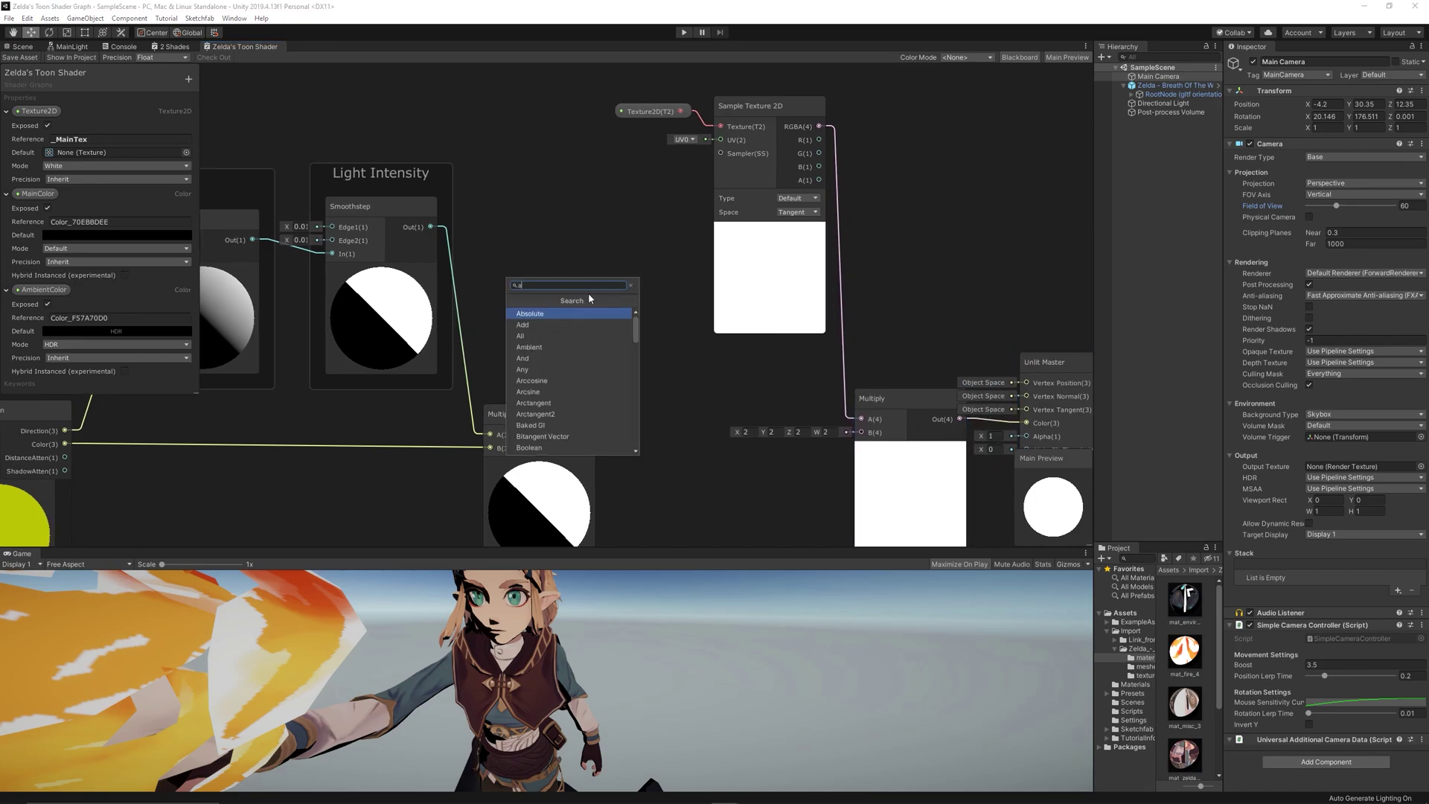
pyautogui.write('add')
pyautogui.press('Return')
pyautogui.moveTo(623, 302); pyautogui.dragTo(679, 405)
pyautogui.moveTo(589, 432); pyautogui.dragTo(669, 409)
pyautogui.click(560, 396)
pyautogui.moveTo(570, 419); pyautogui.dragTo(645, 443)
pyautogui.moveTo(661, 416); pyautogui.dragTo(720, 402)
# - Set the default of MainColor to white and the default of AmbientColor to RGB 200, 200, 200
pyautogui.click(103, 235)
pyautogui.click(811, 340)
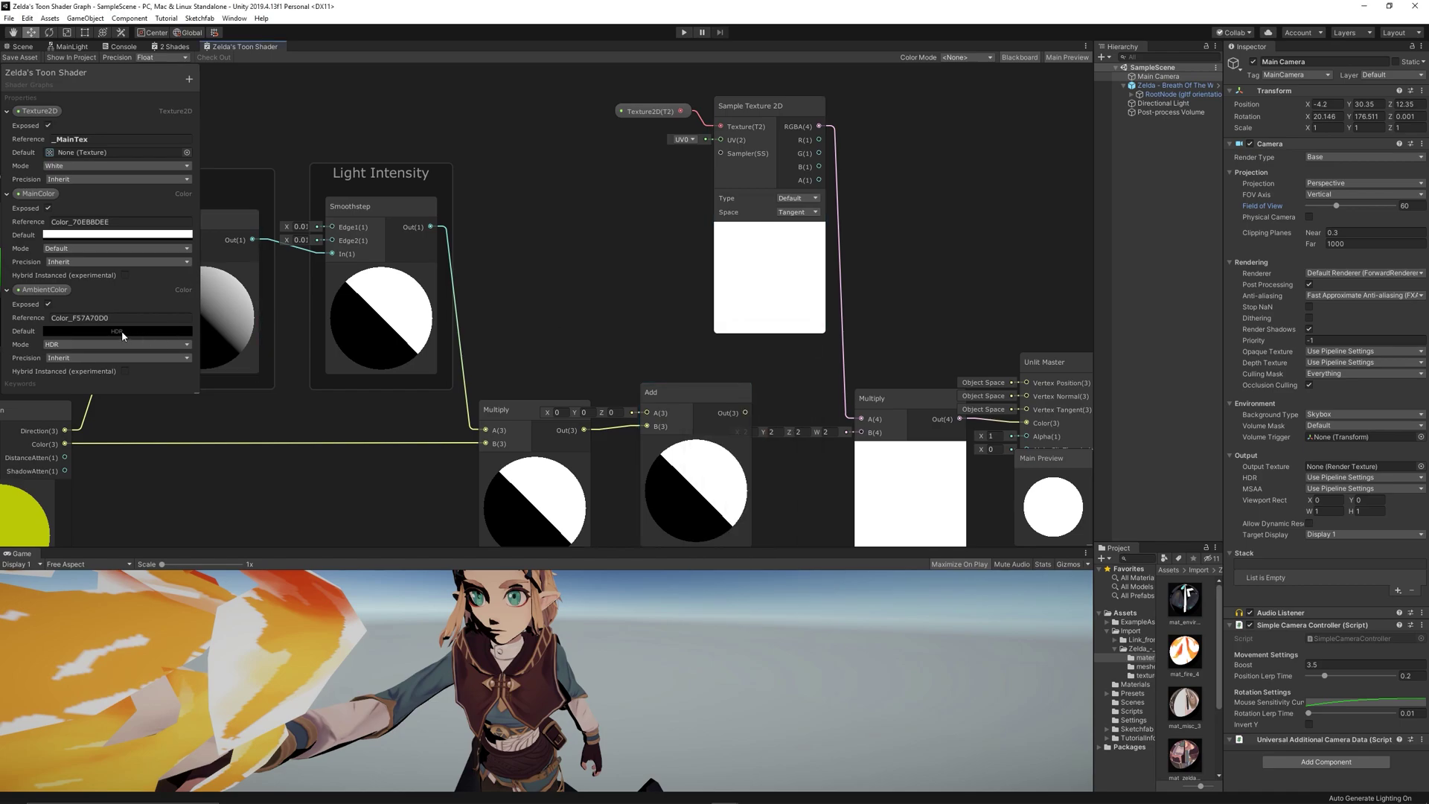
pyautogui.click(173, 336)
pyautogui.click(725, 418)
pyautogui.moveTo(725, 420); pyautogui.dragTo(725, 422)
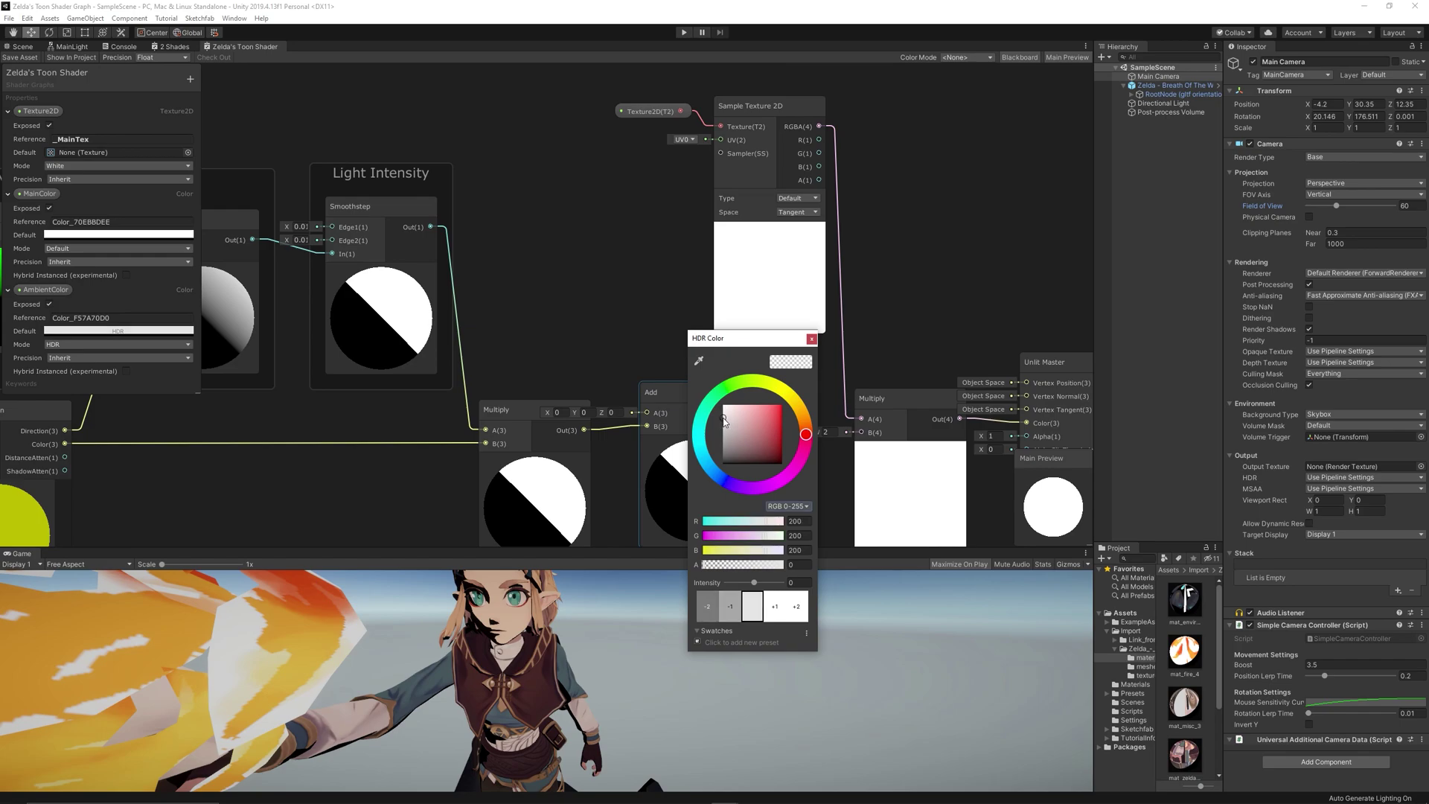
pyautogui.click(811, 340)
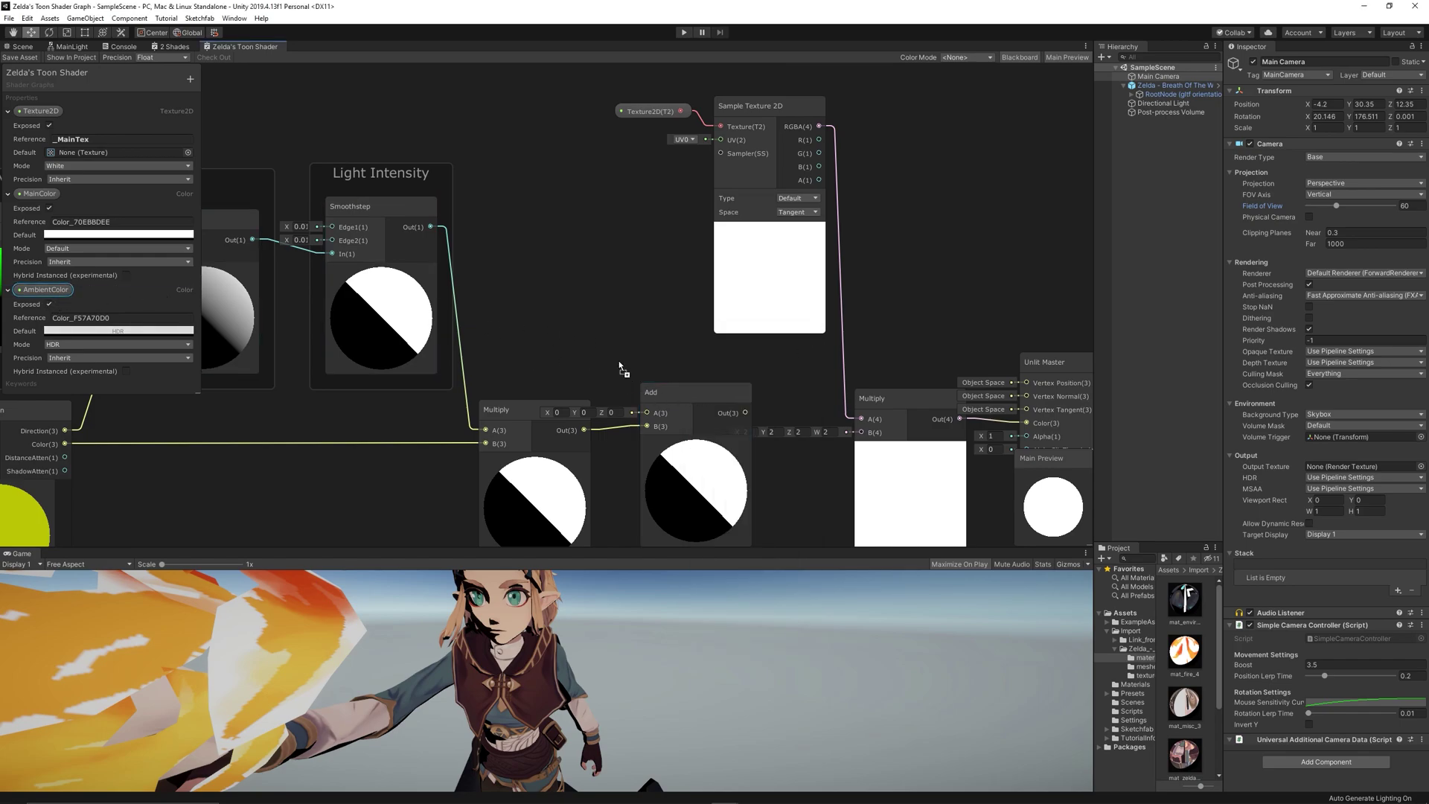
# - Place AmbientColor as a node feeding the Add node's A input, and space the texture, final Multiply and Unlit Master nodes farther out
pyautogui.moveTo(622, 363); pyautogui.dragTo(564, 359)
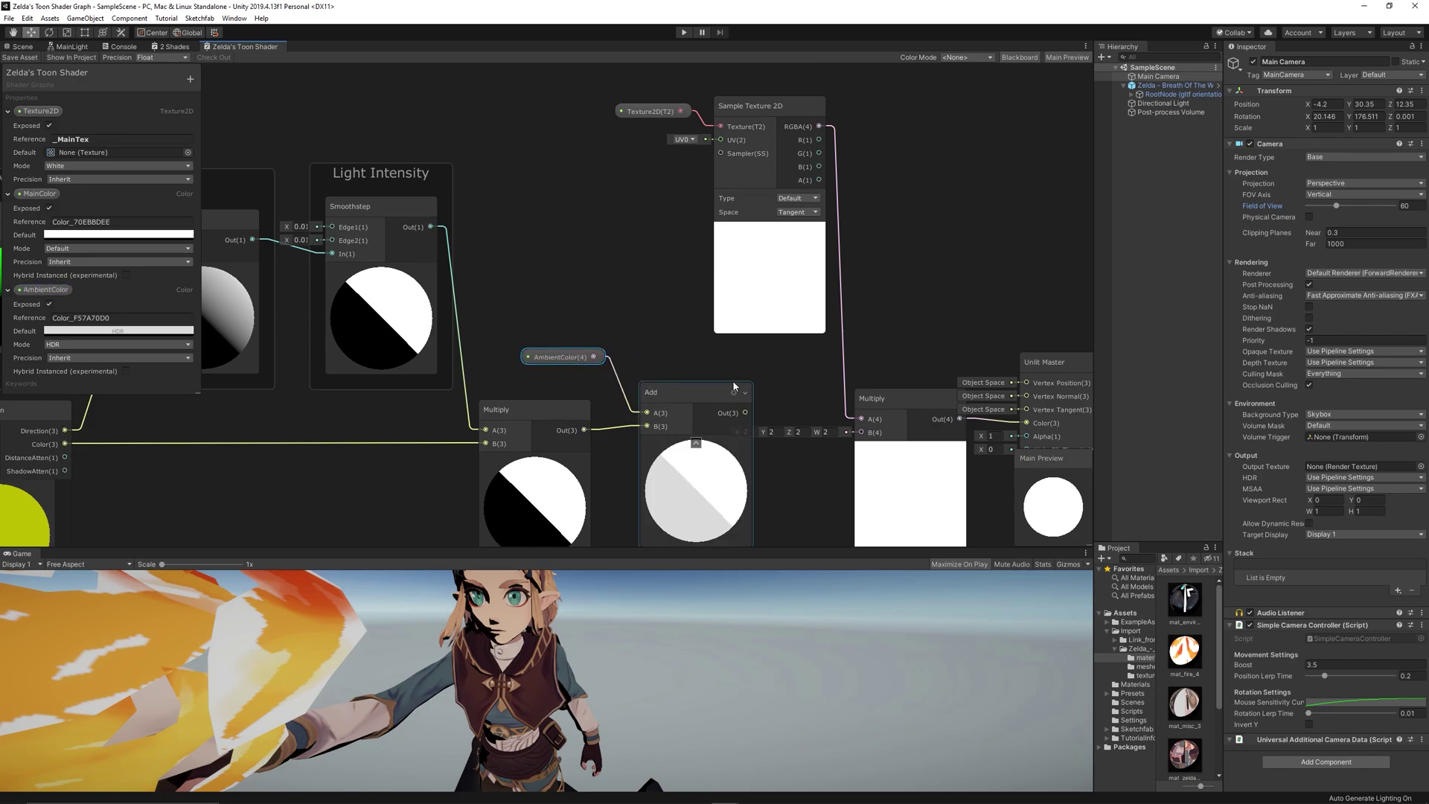
pyautogui.scroll(-2, 994, 304)
pyautogui.moveTo(994, 304); pyautogui.dragTo(816, 277, button='middle')
pyautogui.moveTo(661, 137); pyautogui.dragTo(740, 150)
pyautogui.moveTo(880, 329); pyautogui.dragTo(1049, 310)
pyautogui.moveTo(764, 401); pyautogui.dragTo(903, 365)
pyautogui.moveTo(573, 132); pyautogui.dragTo(602, 137)
pyautogui.click(538, 110)
pyautogui.moveTo(739, 156); pyautogui.dragTo(799, 164)
pyautogui.click(579, 368)
# - Multiply MainColor by the Add output in a new Multiply node, feed it into the final Multiply's B, and save the graph
pyautogui.scroll(2, 617, 312)
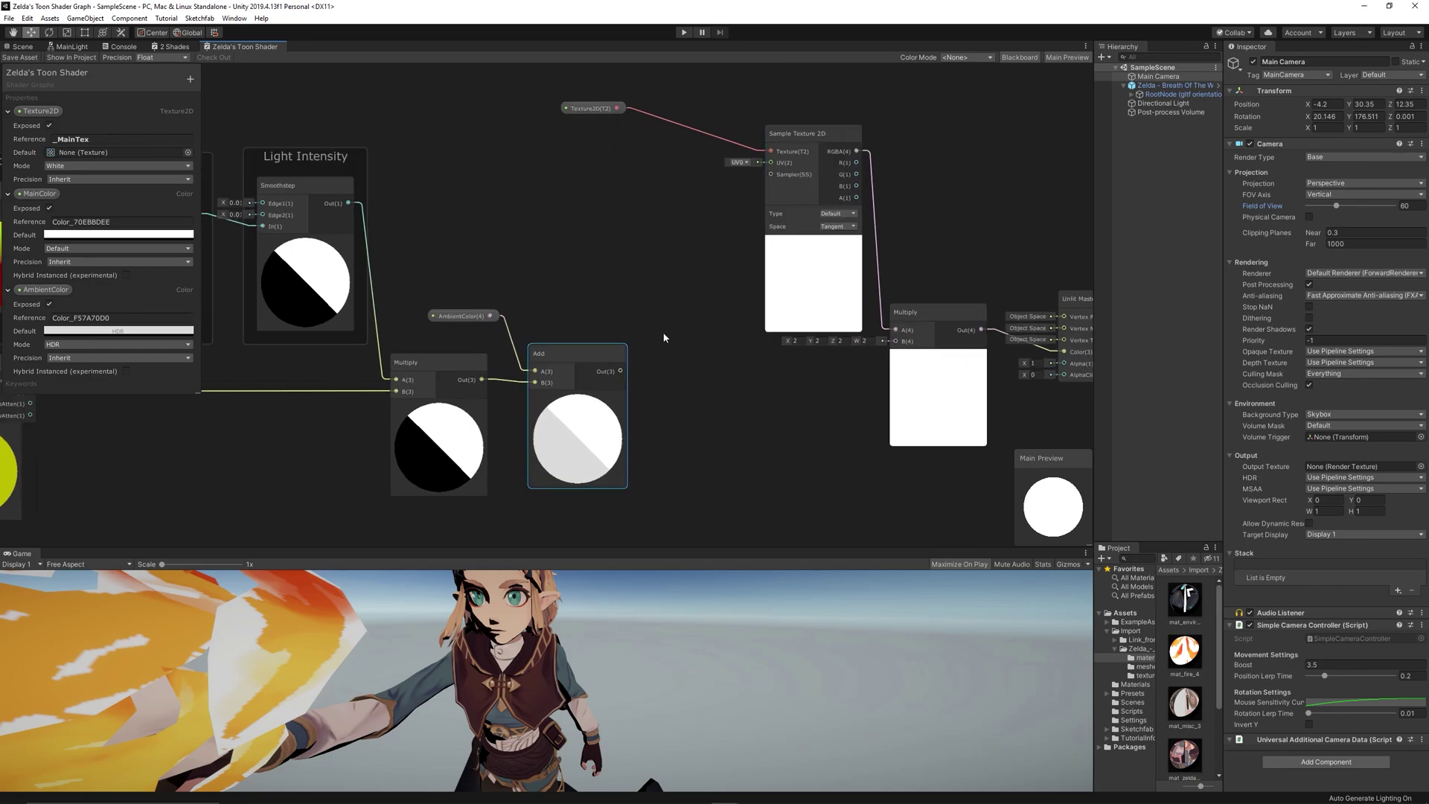
pyautogui.press('space')
pyautogui.write('multiply')
pyautogui.press('Return')
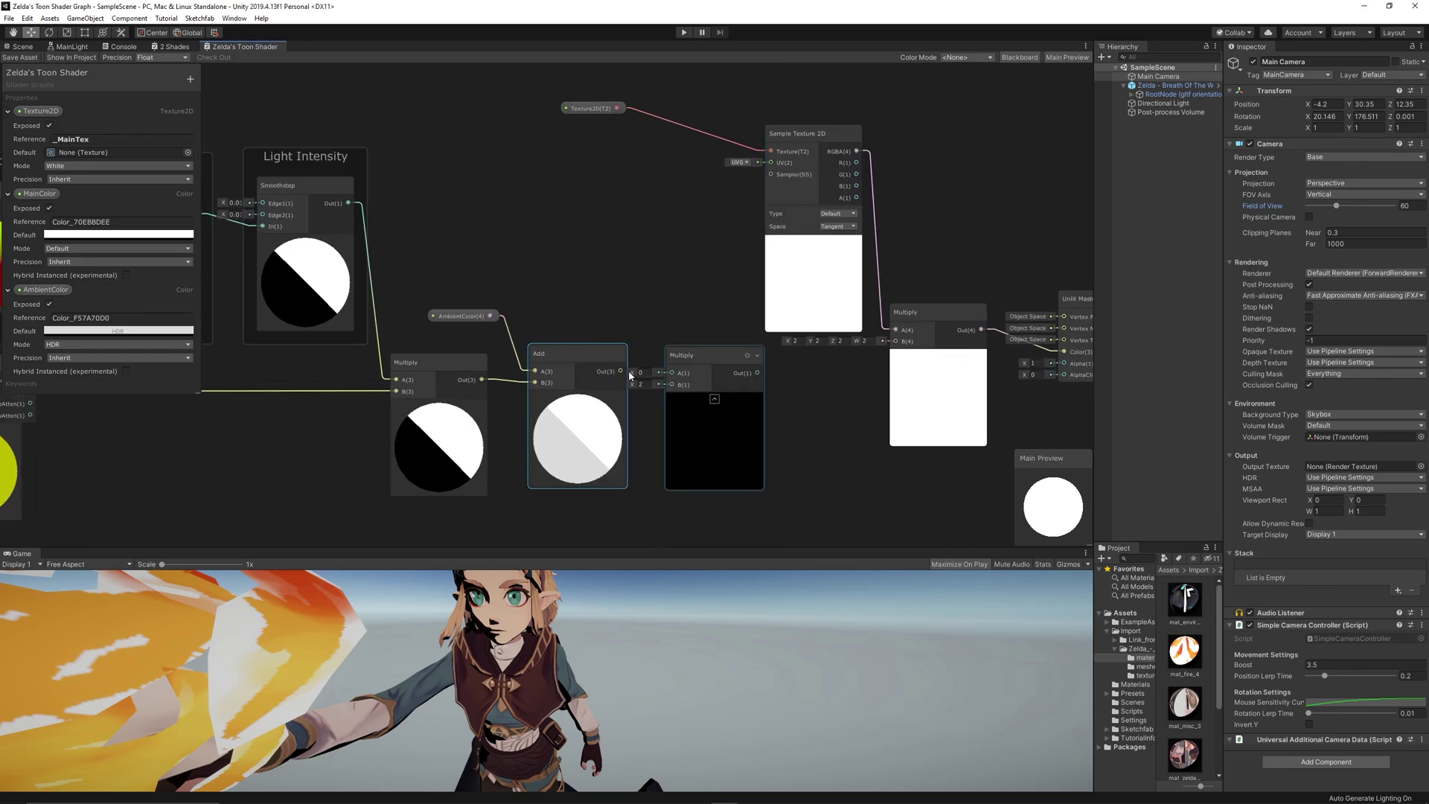
pyautogui.moveTo(624, 371); pyautogui.dragTo(673, 387)
pyautogui.moveTo(678, 358); pyautogui.dragTo(685, 347)
pyautogui.moveTo(43, 196)
pyautogui.mouseDown()
pyautogui.moveTo(642, 314)
pyautogui.moveTo(677, 362)
pyautogui.moveTo(694, 339)
pyautogui.moveTo(731, 359)
pyautogui.moveTo(896, 341)
pyautogui.mouseUp()
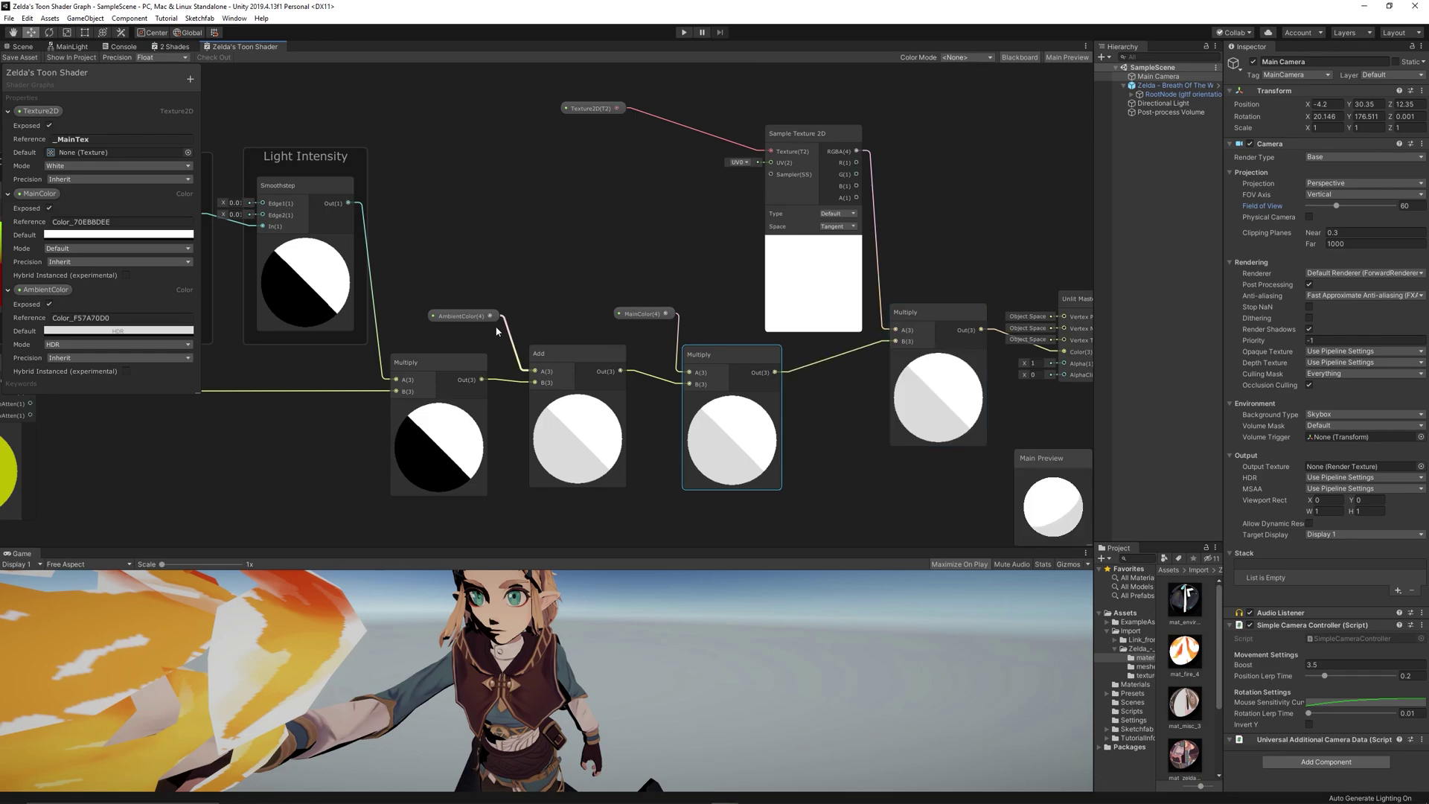
pyautogui.click(27, 58)
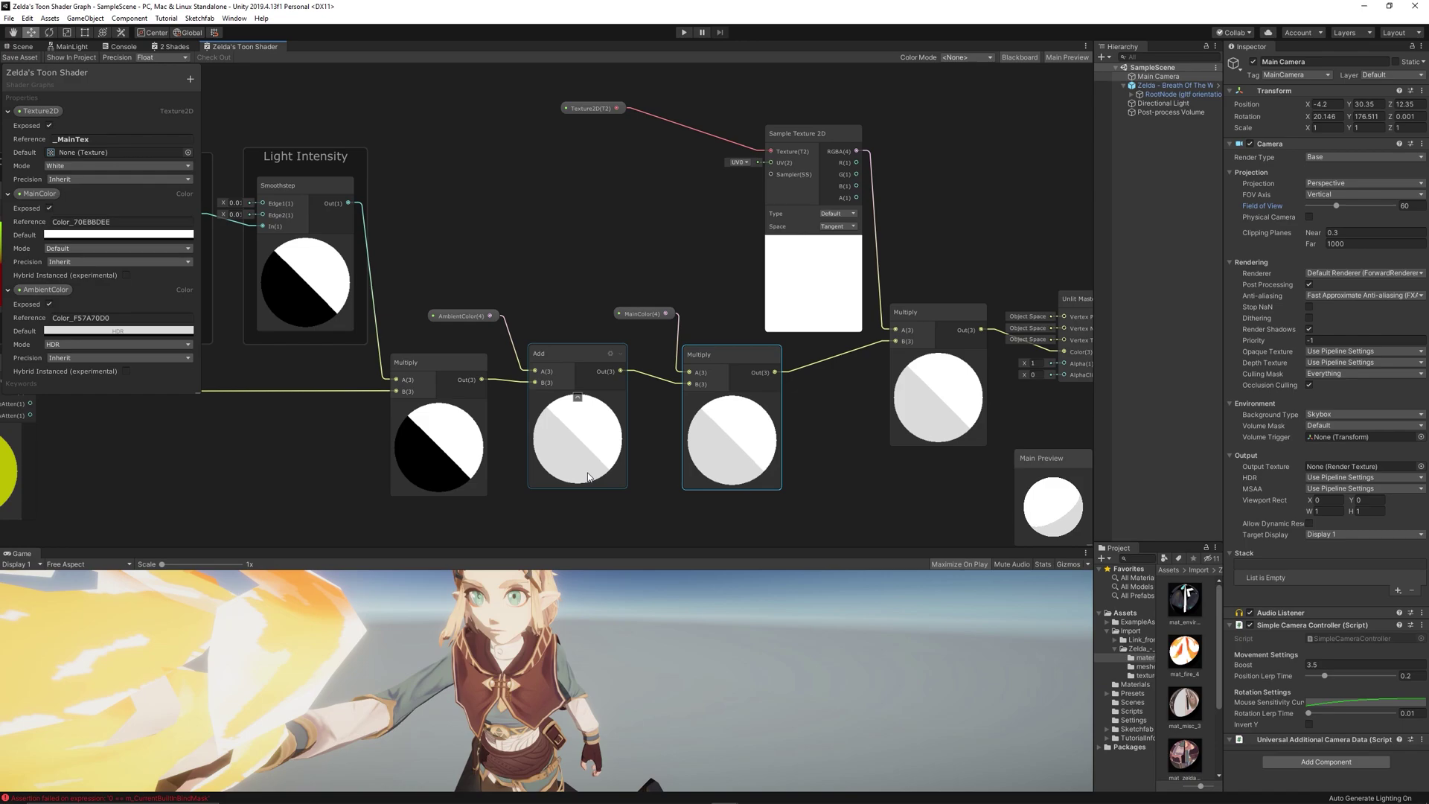
# - Enlarge the Game view and expand the Zelda model's hierarchy down to its individual meshes, selecting mesh_torch
pyautogui.moveTo(582, 549); pyautogui.dragTo(785, 273)
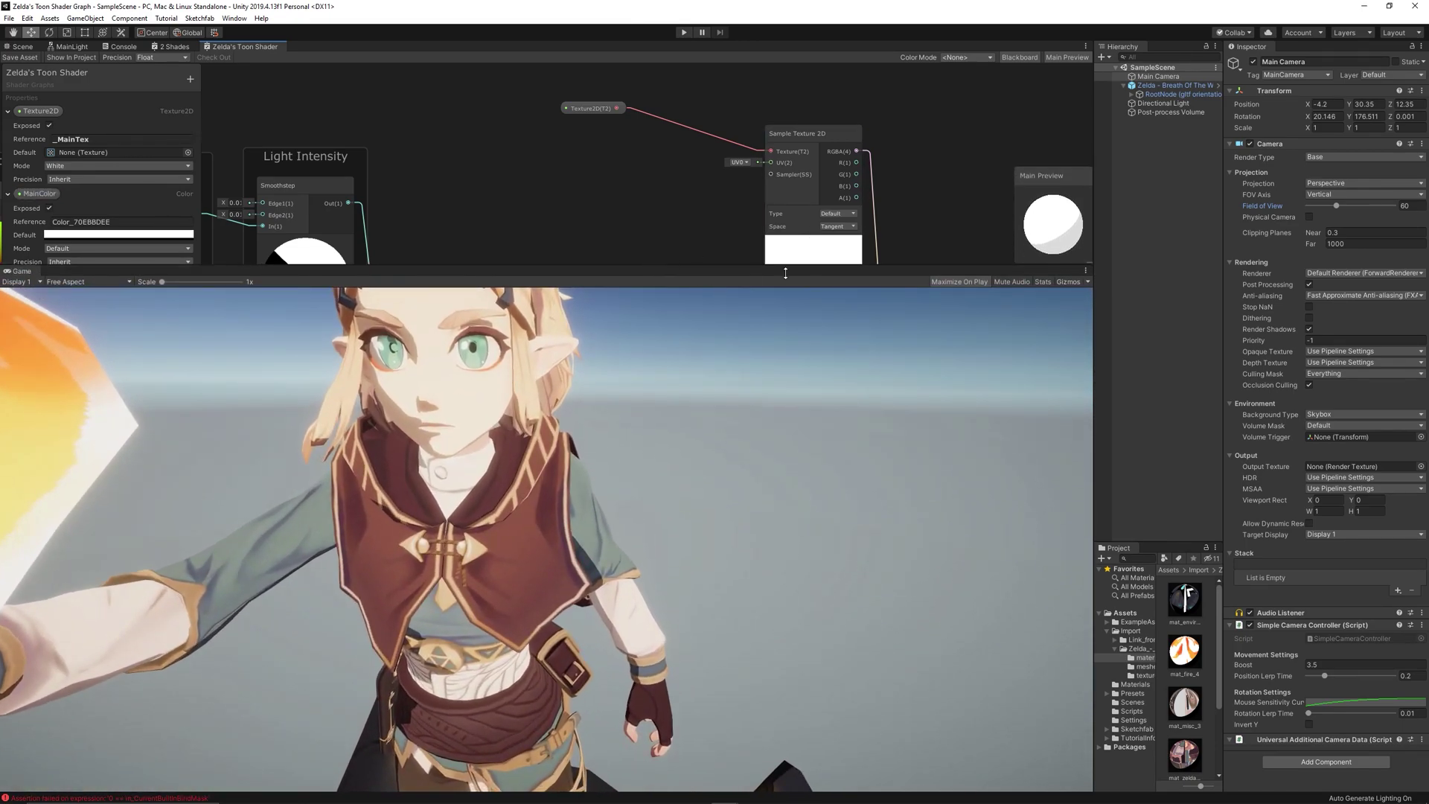
pyautogui.click(1125, 85)
pyautogui.click(1124, 85)
pyautogui.click(1132, 94)
pyautogui.click(1157, 103)
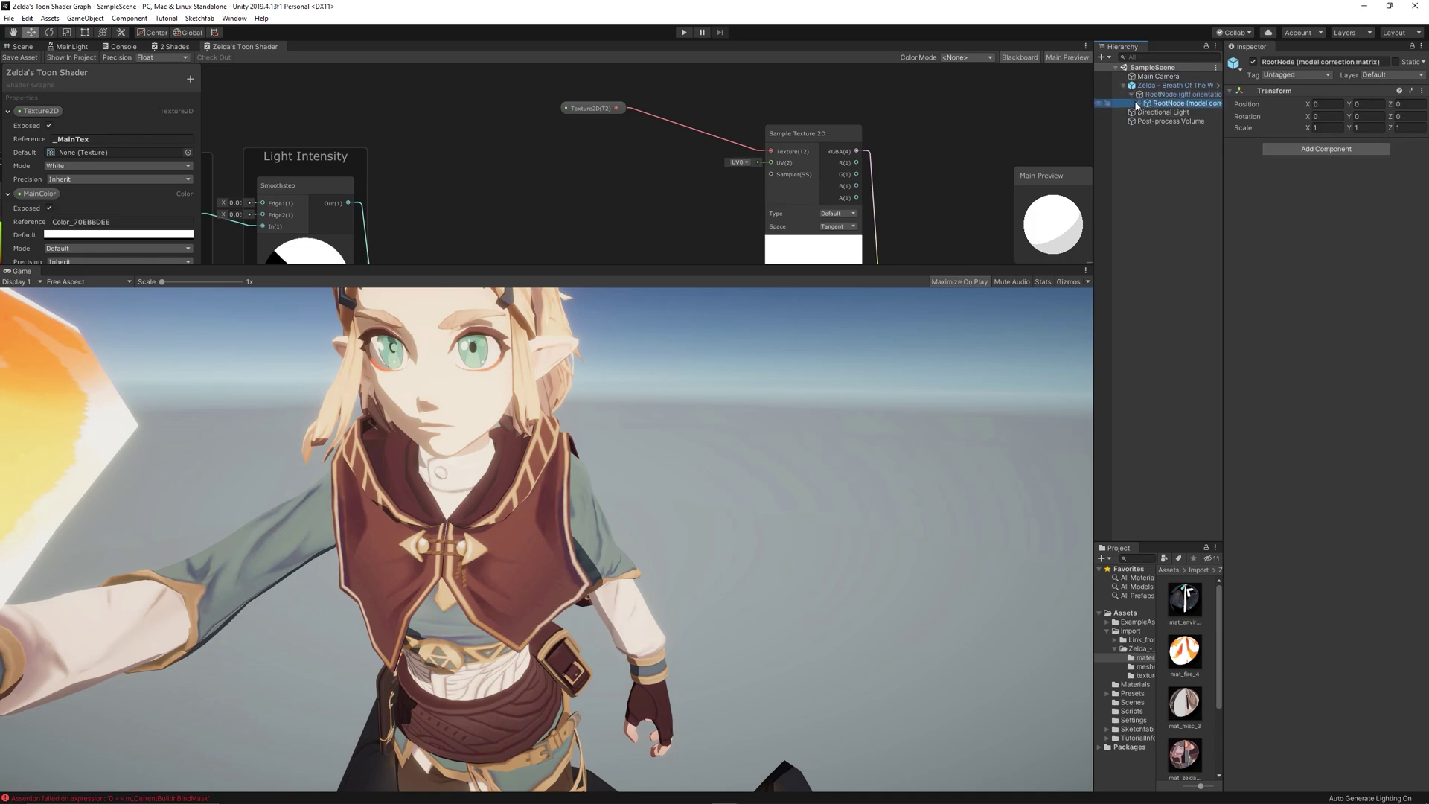
pyautogui.click(1139, 103)
pyautogui.click(1148, 113)
pyautogui.click(1155, 121)
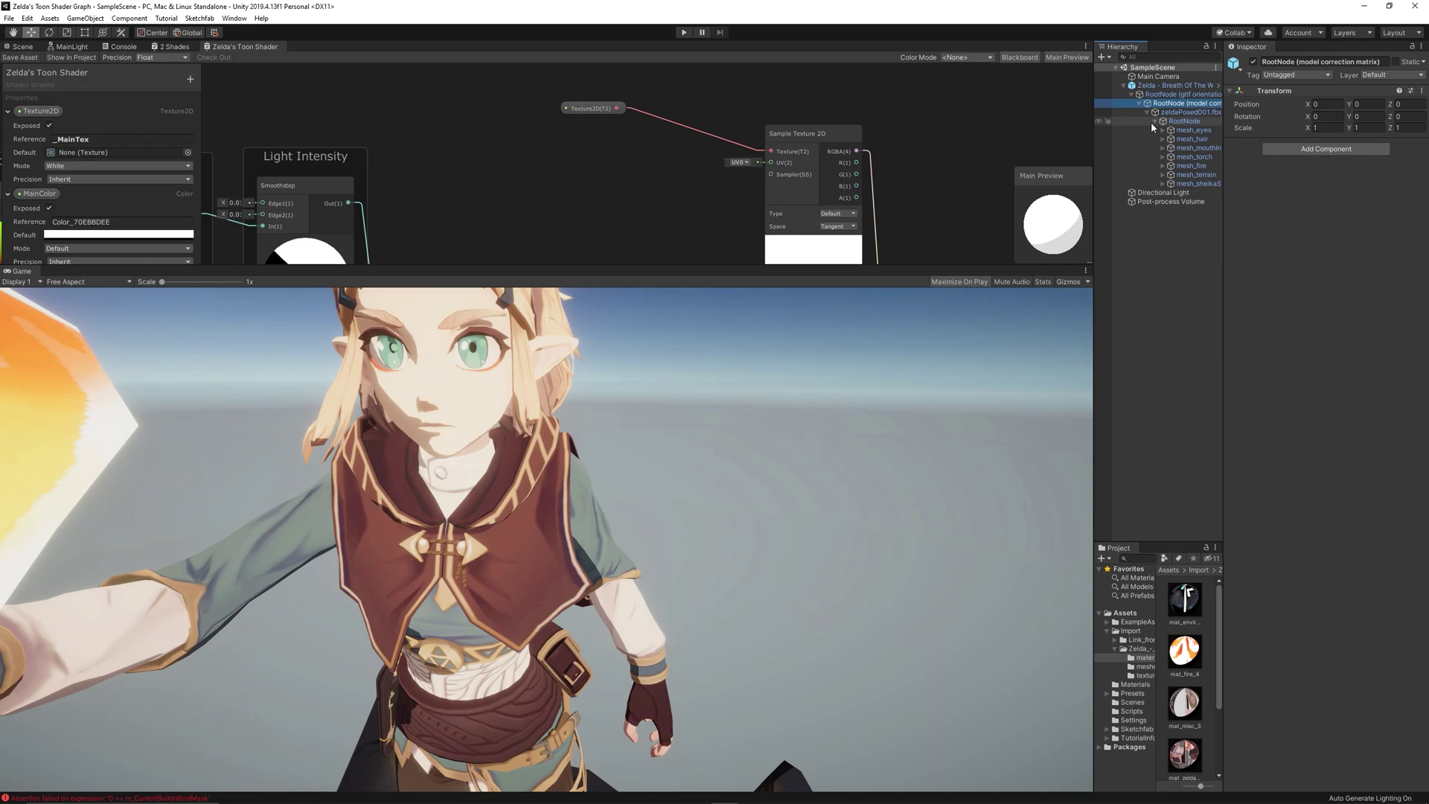
pyautogui.click(1179, 157)
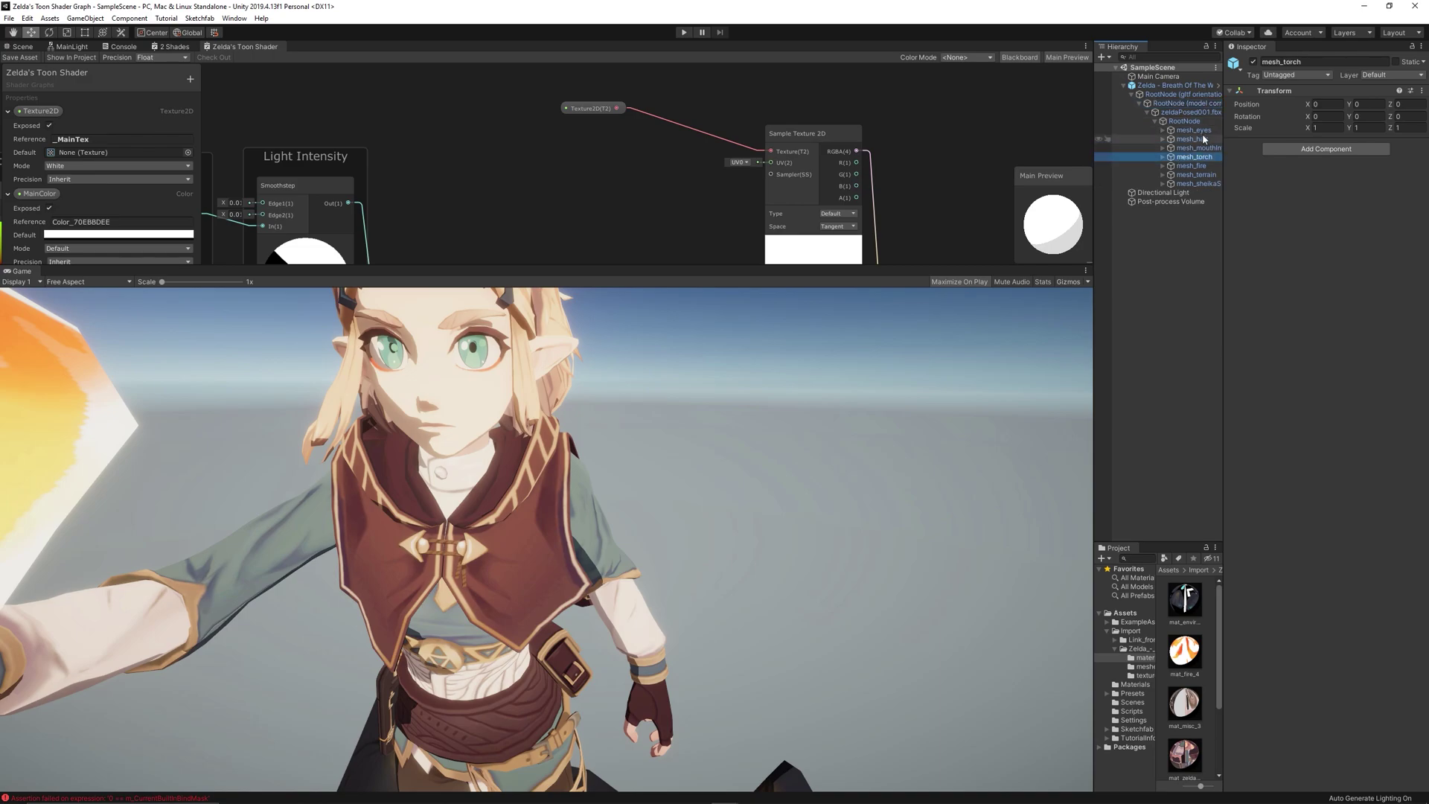
# - Switch to the browser tutorial, read the specular reflection section's view direction code, and return to Unity
pyautogui.hotkey('alt', 'Tab')
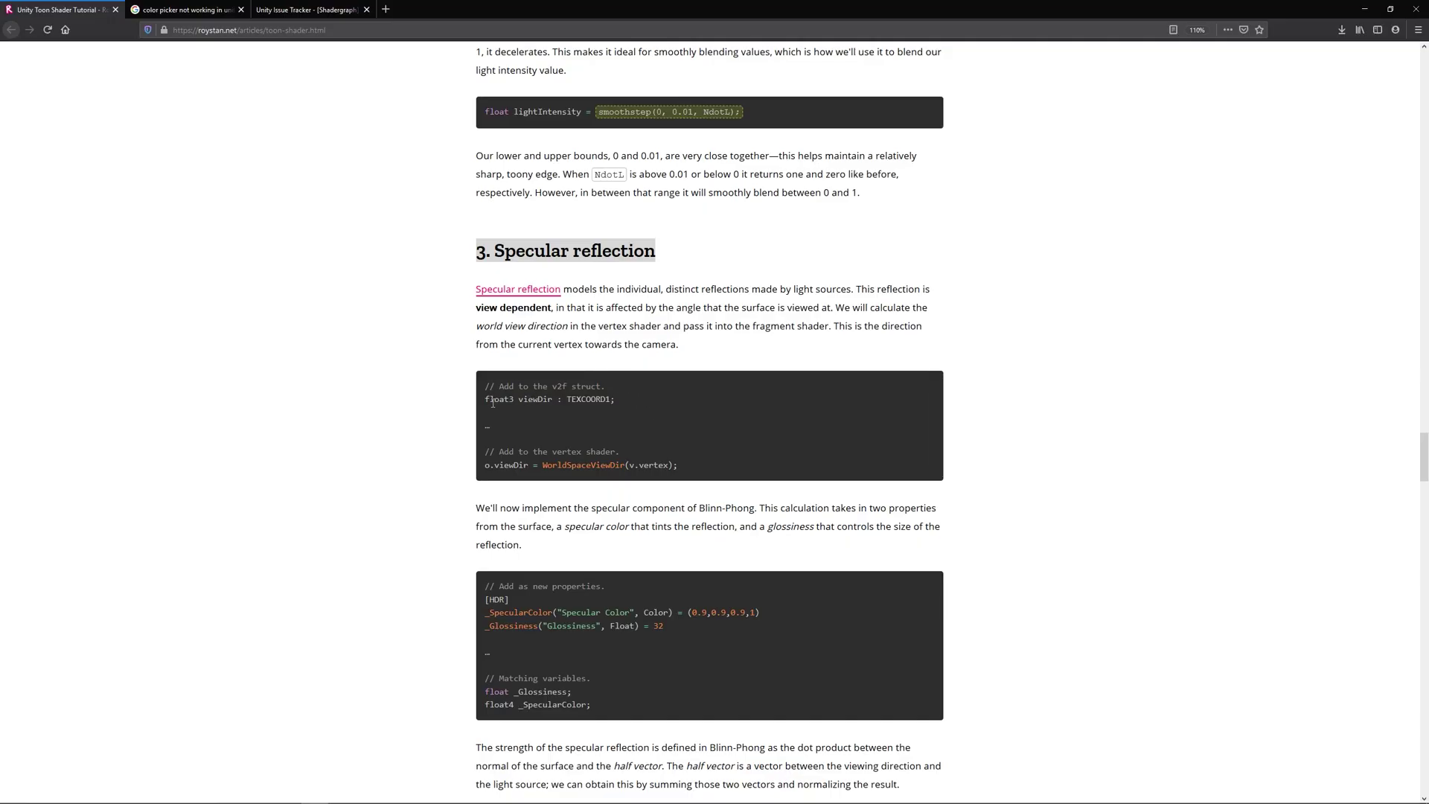
pyautogui.doubleClick(530, 400)
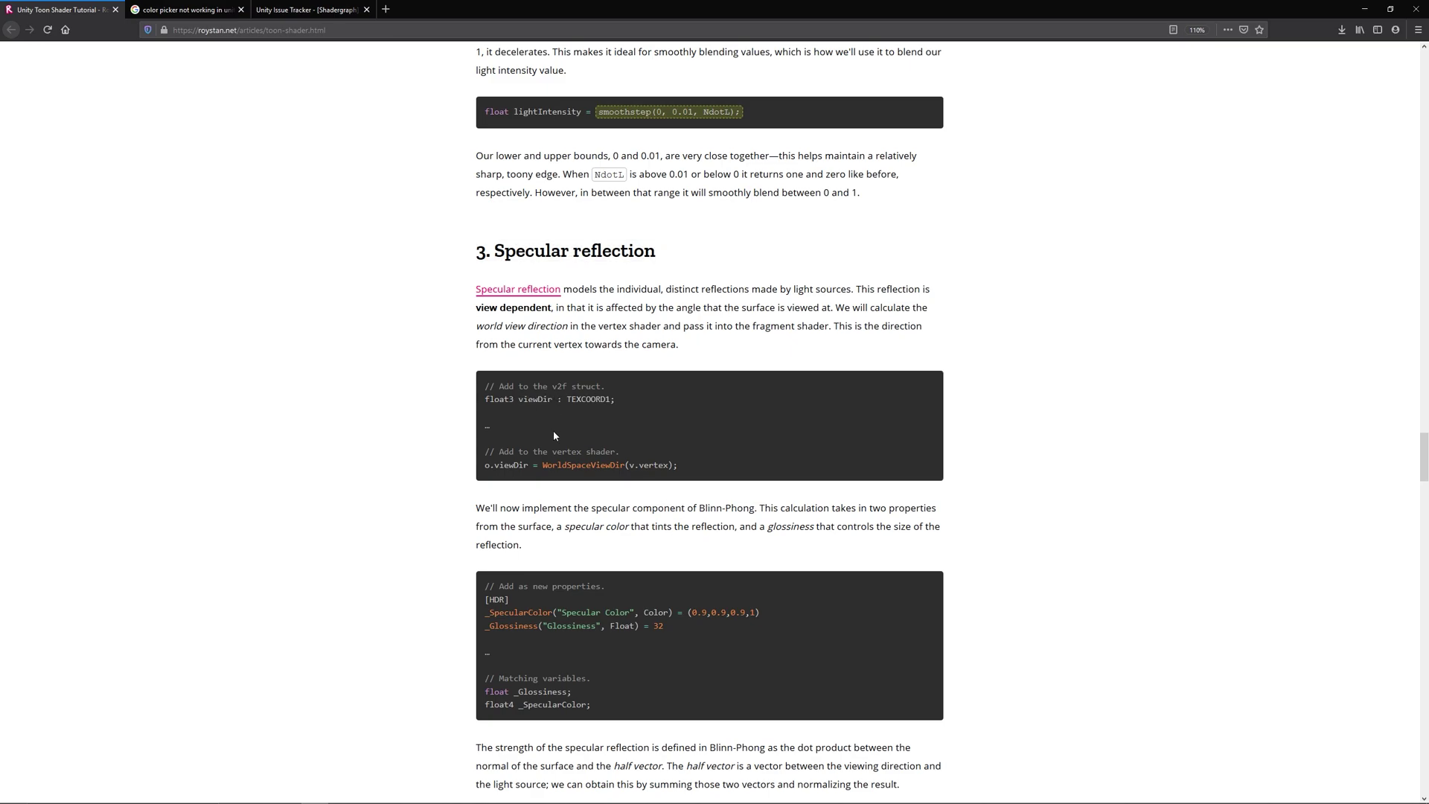
pyautogui.press('alt')
pyautogui.press('alt')
pyautogui.hotkey('alt', 'Tab')
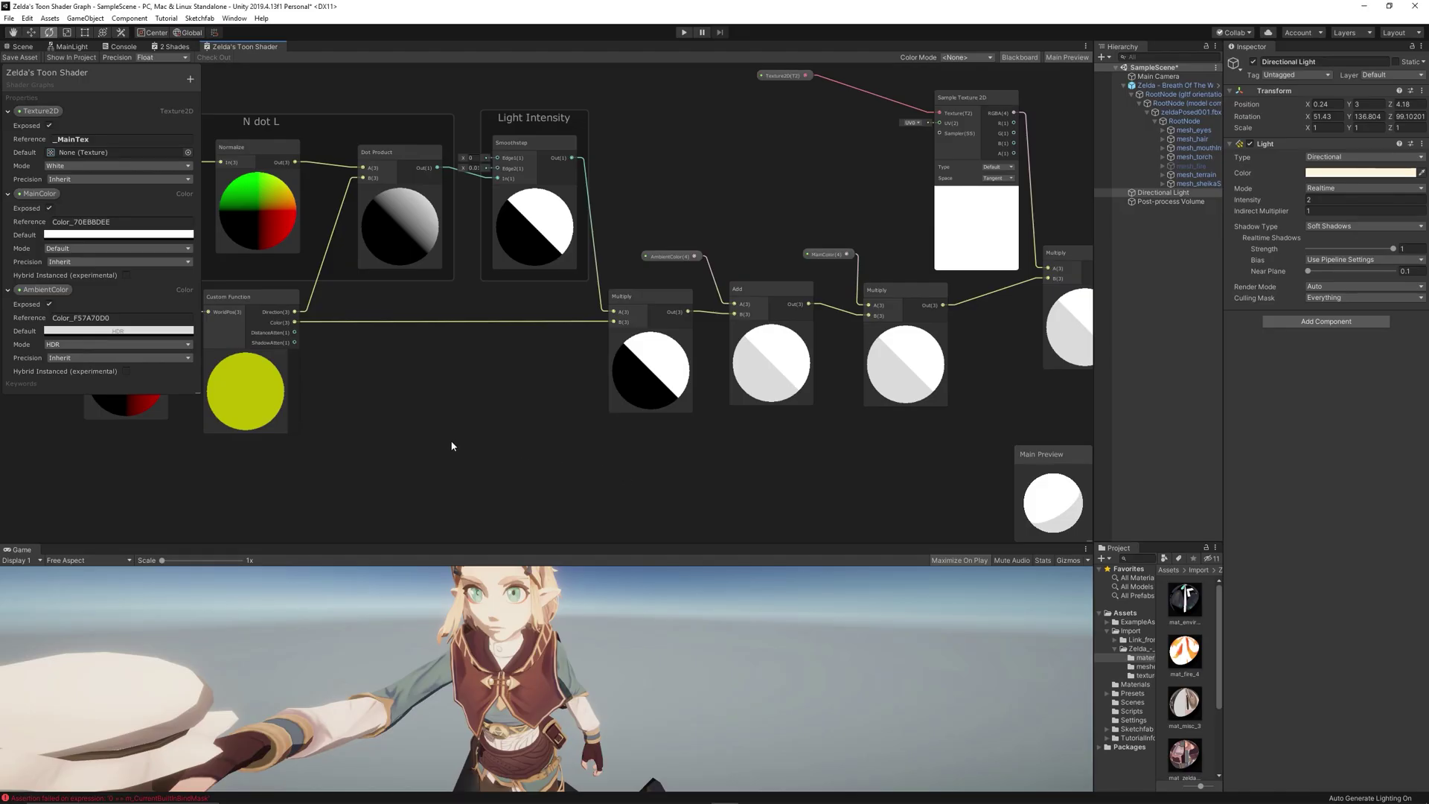
# - Add a View Direction node in world space in the empty area below the Custom Function node
pyautogui.moveTo(449, 445); pyautogui.dragTo(657, 368, button='middle')
pyautogui.rightClick(617, 429)
pyautogui.click(652, 434)
pyautogui.write('view')
pyautogui.press('Return')
pyautogui.moveTo(629, 439); pyautogui.dragTo(553, 384)
pyautogui.scroll(1, 562, 387)
# - Add an exposed Color property named SpecularColor, adjust its default to a near-white color, and set its mode to HDR
pyautogui.click(190, 79)
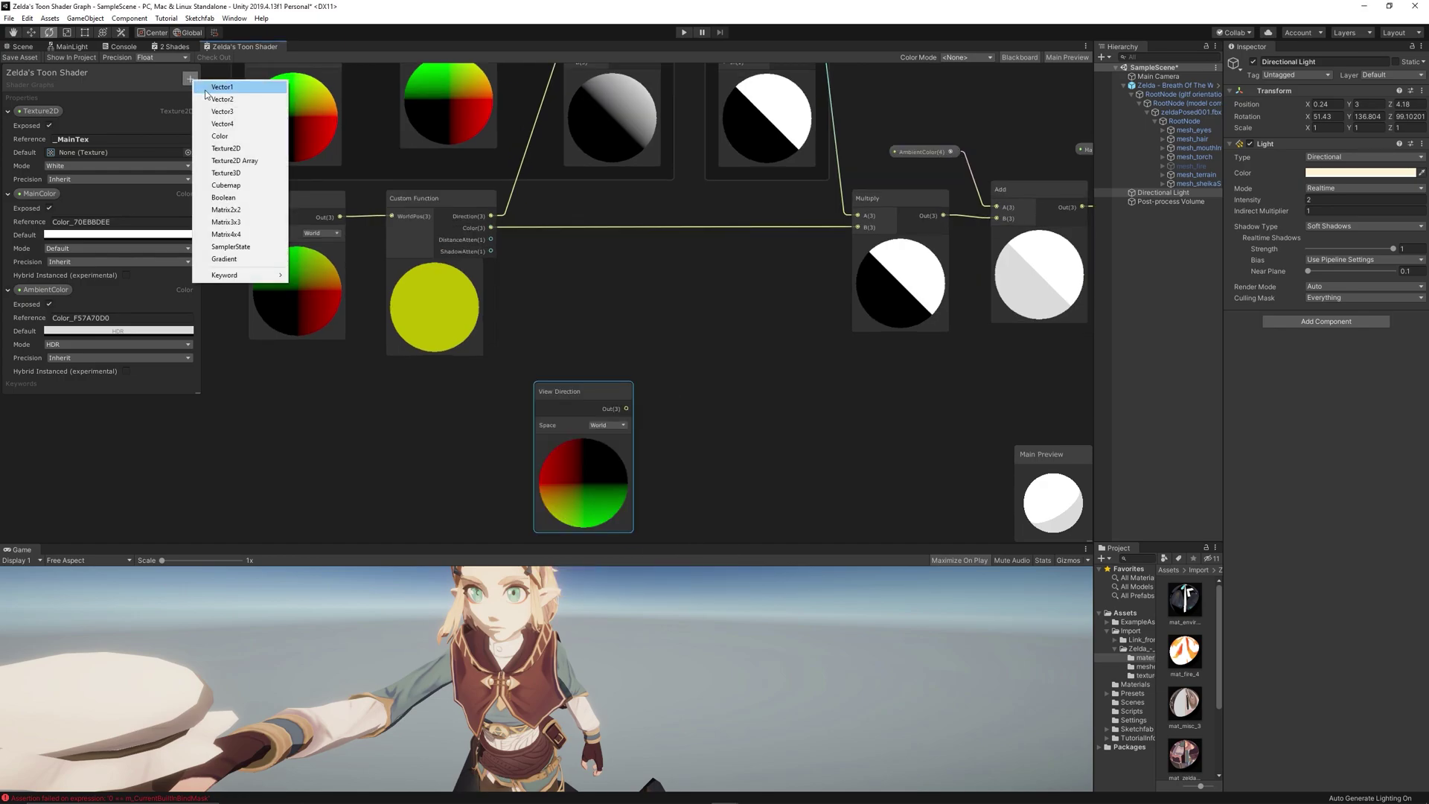
pyautogui.click(235, 139)
pyautogui.write('SpecularColor')
pyautogui.press('Return')
pyautogui.click(102, 335)
pyautogui.moveTo(737, 420); pyautogui.dragTo(700, 372)
pyautogui.click(812, 339)
pyautogui.click(115, 349)
pyautogui.click(74, 376)
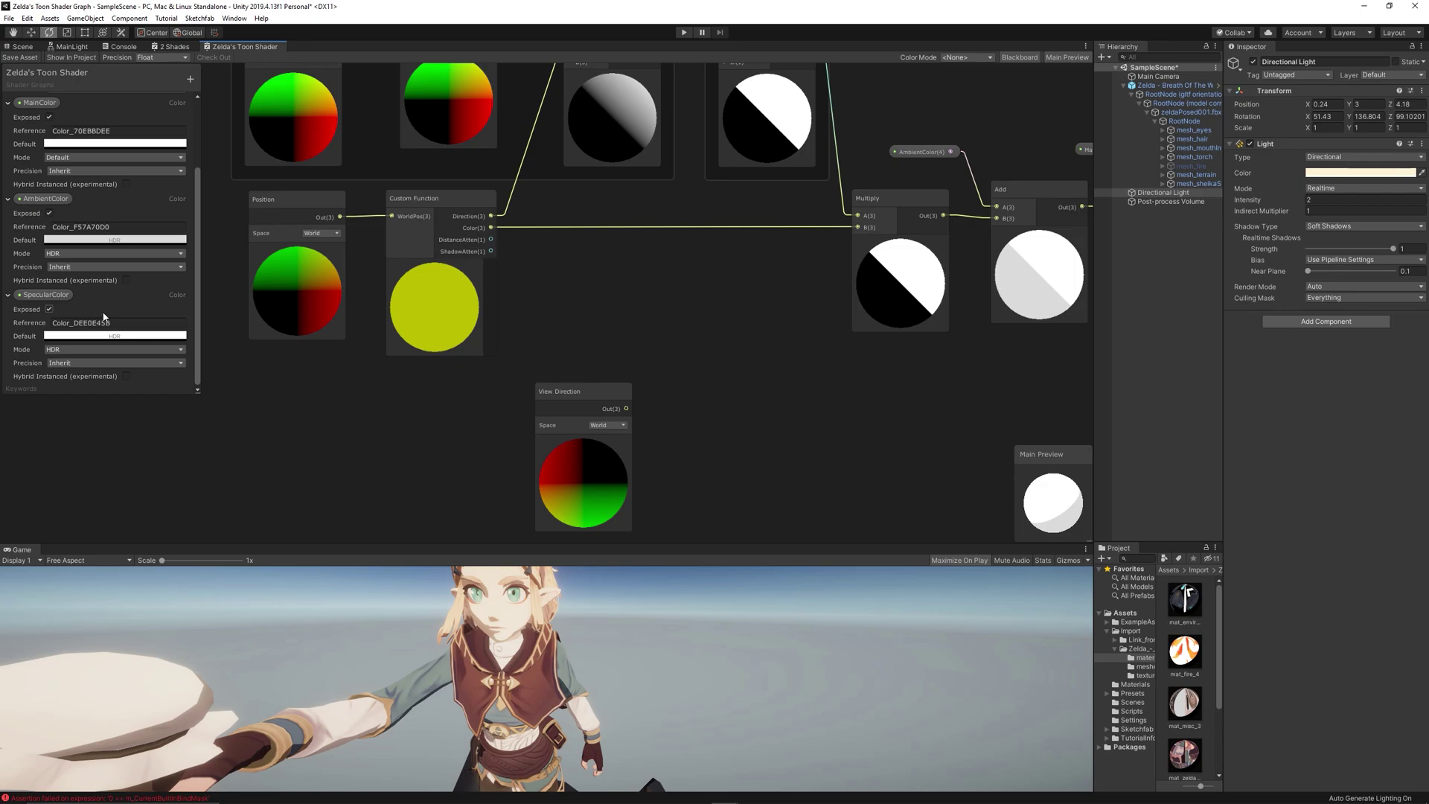
# - Add a Vector1 property named Glossiness with a default value of 32
pyautogui.click(190, 78)
pyautogui.click(223, 83)
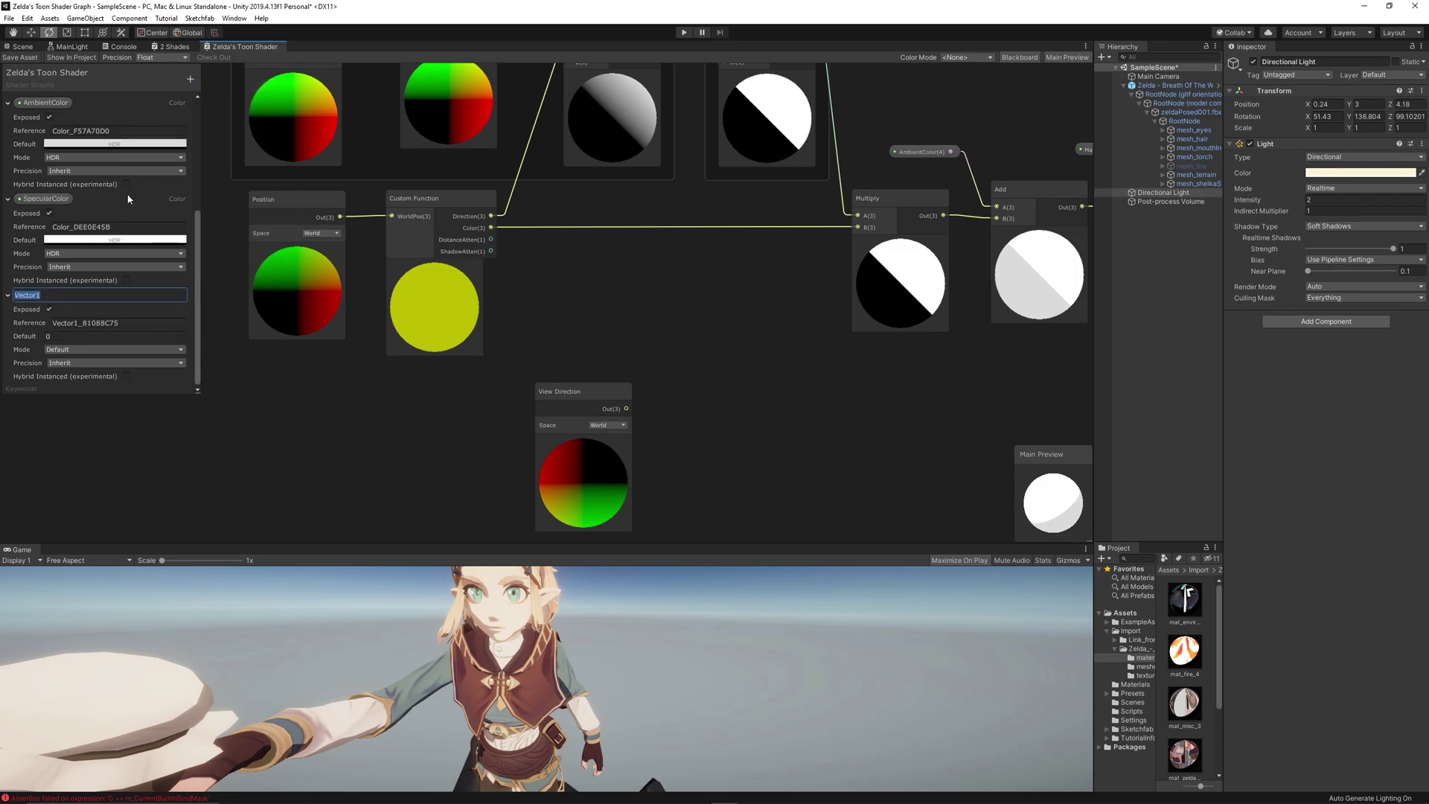
pyautogui.write('Glossiness')
pyautogui.click(104, 336)
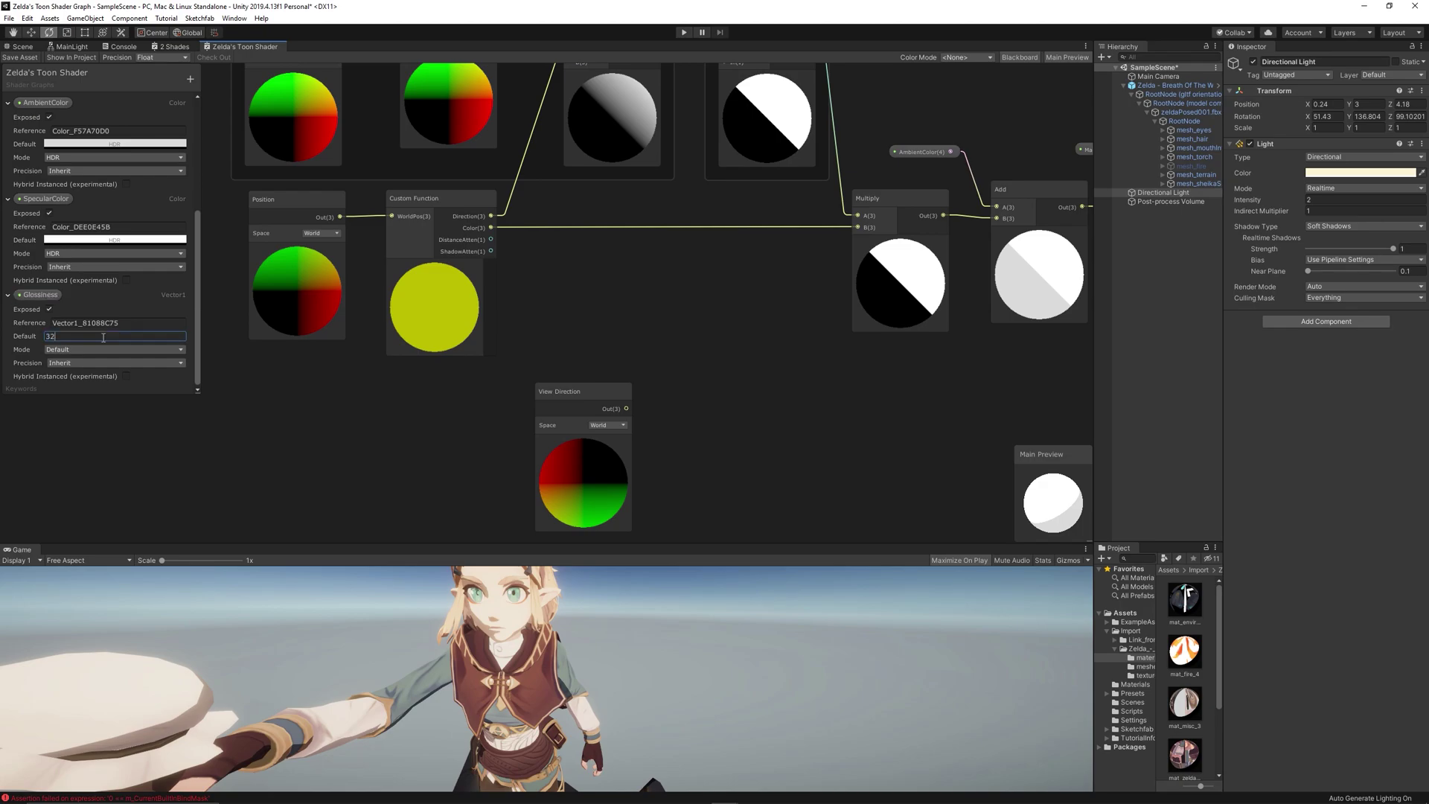
# - Switch to the browser tutorial, read how the half vector and specular intensity are calculated, and return to Unity
pyautogui.hotkey('alt', 'Tab')
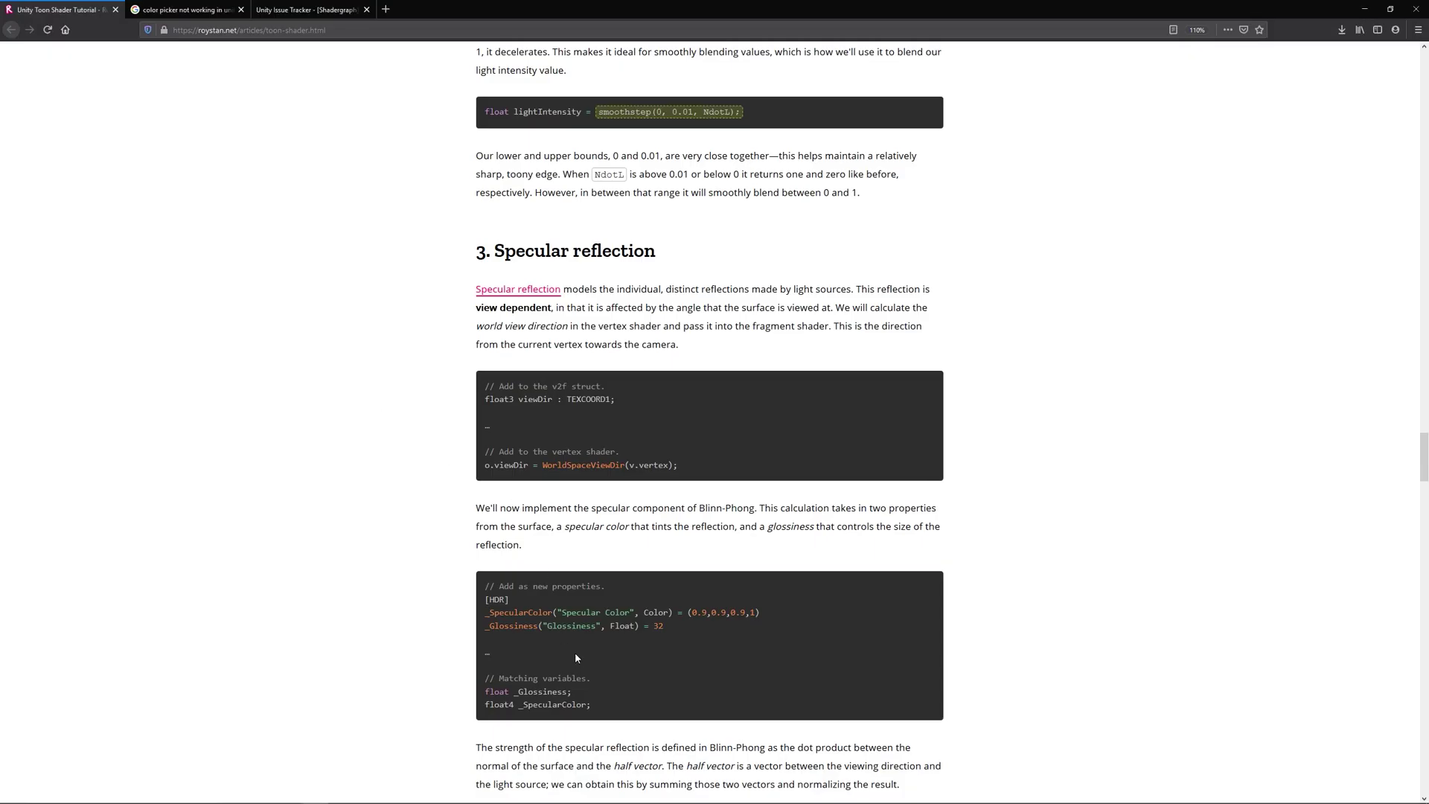
pyautogui.scroll(-5, 576, 656)
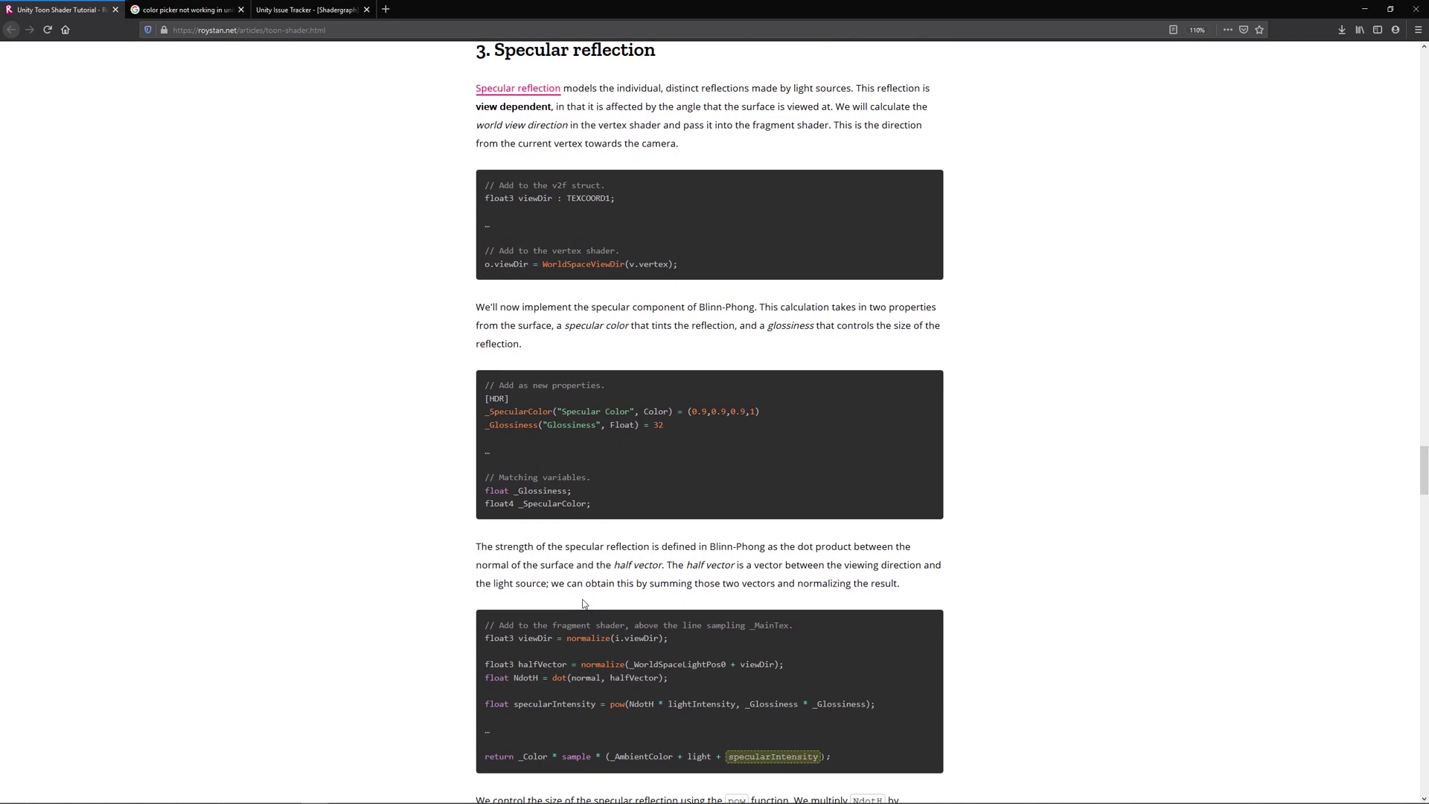
pyautogui.scroll(-2, 584, 605)
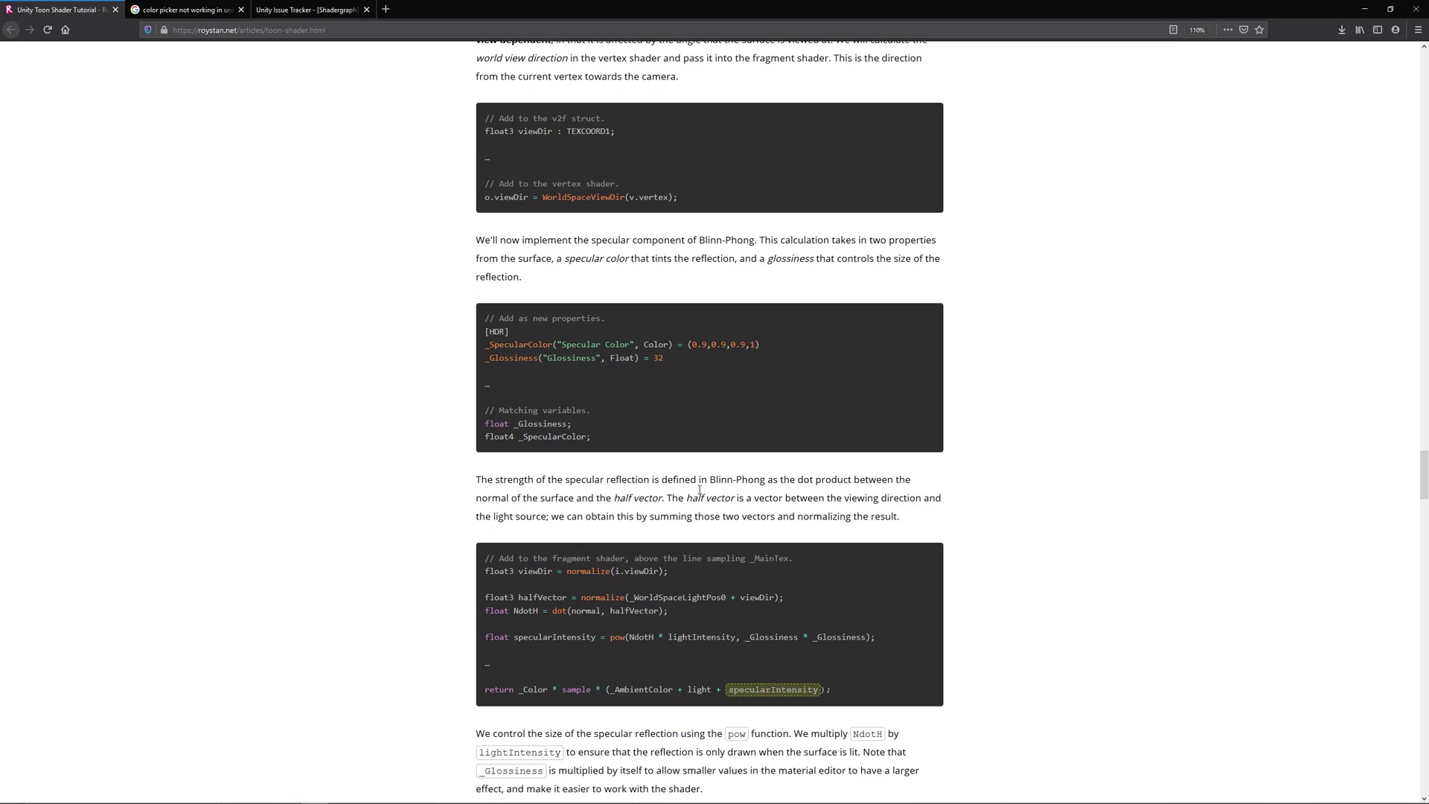
pyautogui.moveTo(663, 486); pyautogui.dragTo(907, 494)
pyautogui.click(543, 505)
pyautogui.moveTo(473, 502); pyautogui.dragTo(664, 504)
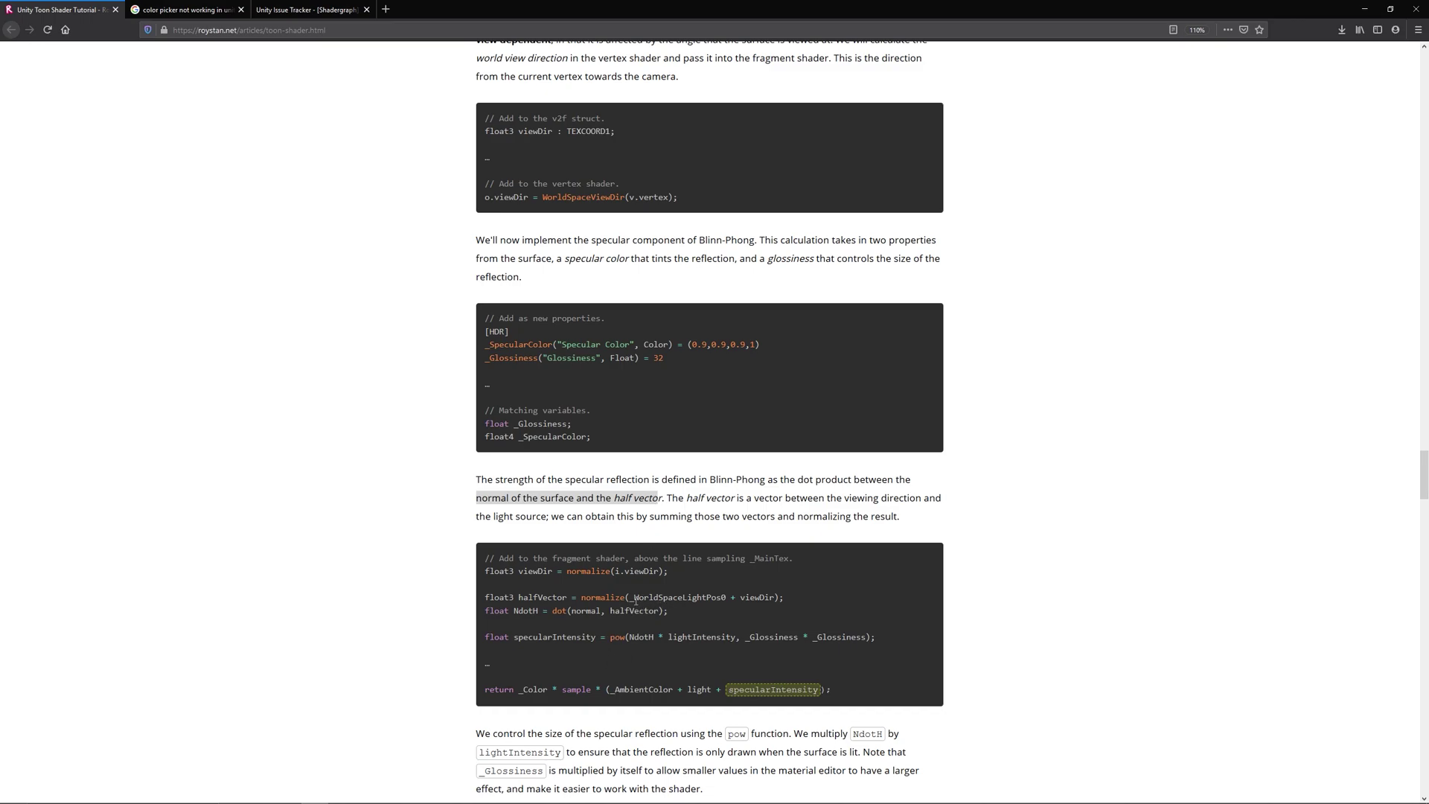
pyautogui.moveTo(630, 601); pyautogui.dragTo(716, 603)
pyautogui.click(710, 613)
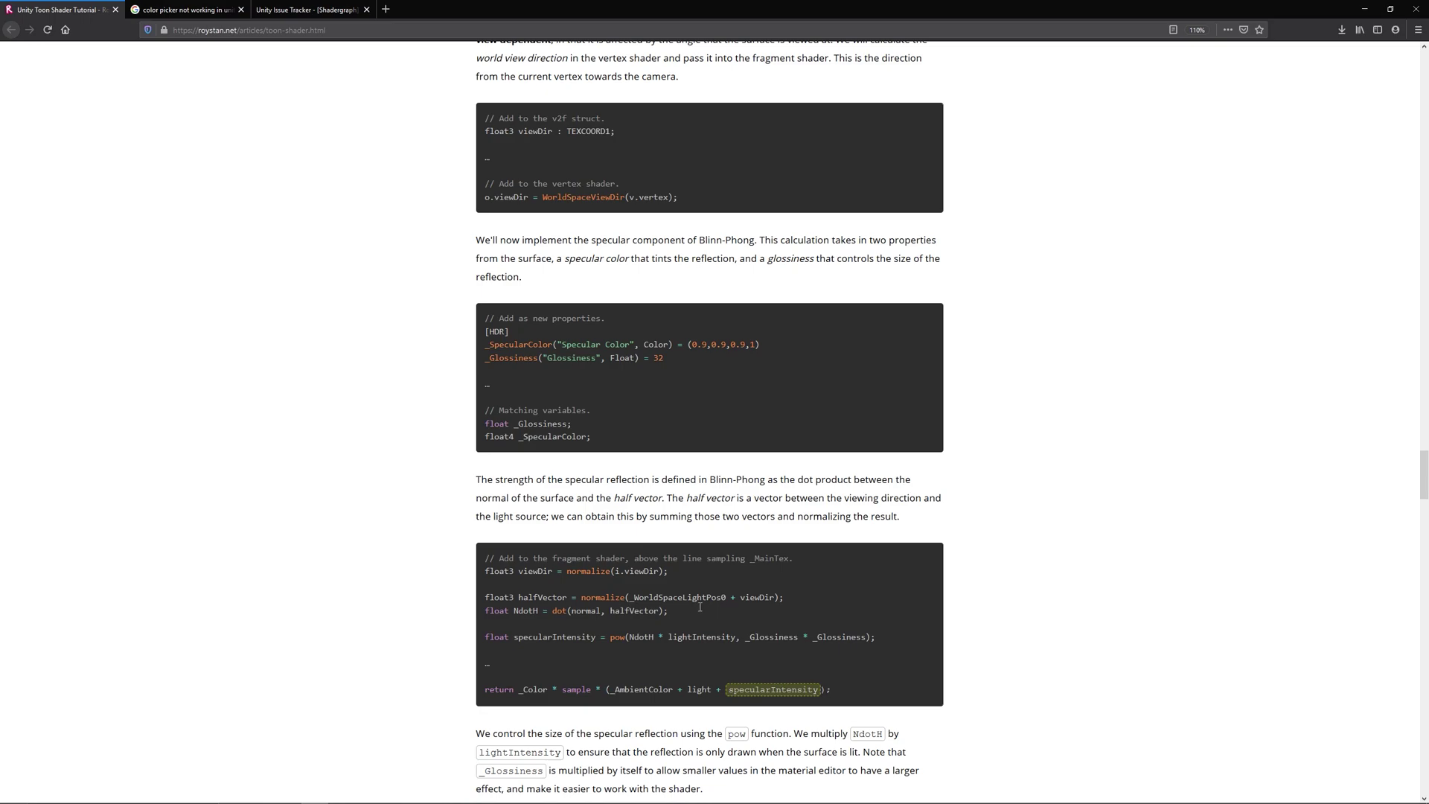
pyautogui.press('alt')
pyautogui.hotkey('alt', 'Tab')
# - Place View Direction below the Custom Function node and add an Add node summing the light Direction (A) and View Direction (B)
pyautogui.moveTo(557, 391); pyautogui.dragTo(439, 391)
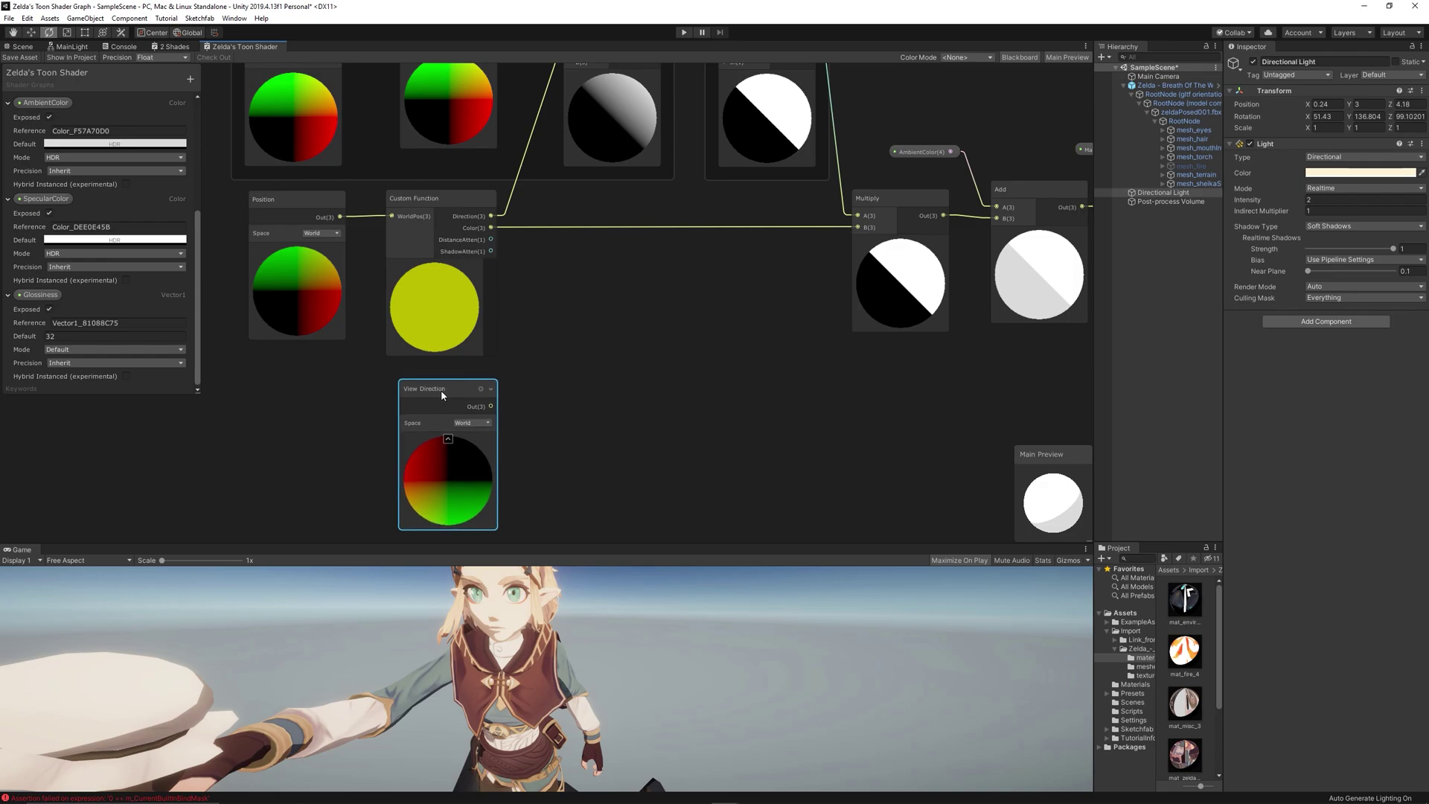
pyautogui.rightClick(570, 399)
pyautogui.click(573, 410)
pyautogui.write('add')
pyautogui.press('Return')
pyautogui.moveTo(585, 423)
pyautogui.mouseDown()
pyautogui.moveTo(567, 388)
pyautogui.moveTo(560, 419)
pyautogui.mouseUp()
pyautogui.moveTo(490, 216); pyautogui.dragTo(577, 396)
# - Normalize the Add output in a new Normalize node, group the three nodes as Half Vector, and move the group slightly down
pyautogui.rightClick(719, 422)
pyautogui.click(733, 431)
pyautogui.write('nor')
pyautogui.press('Down')
pyautogui.press('Down')
pyautogui.press('Down')
pyautogui.press('Down')
pyautogui.press('Down')
pyautogui.press('Down')
pyautogui.press('Down')
pyautogui.press('Return')
pyautogui.moveTo(649, 405); pyautogui.dragTo(673, 408)
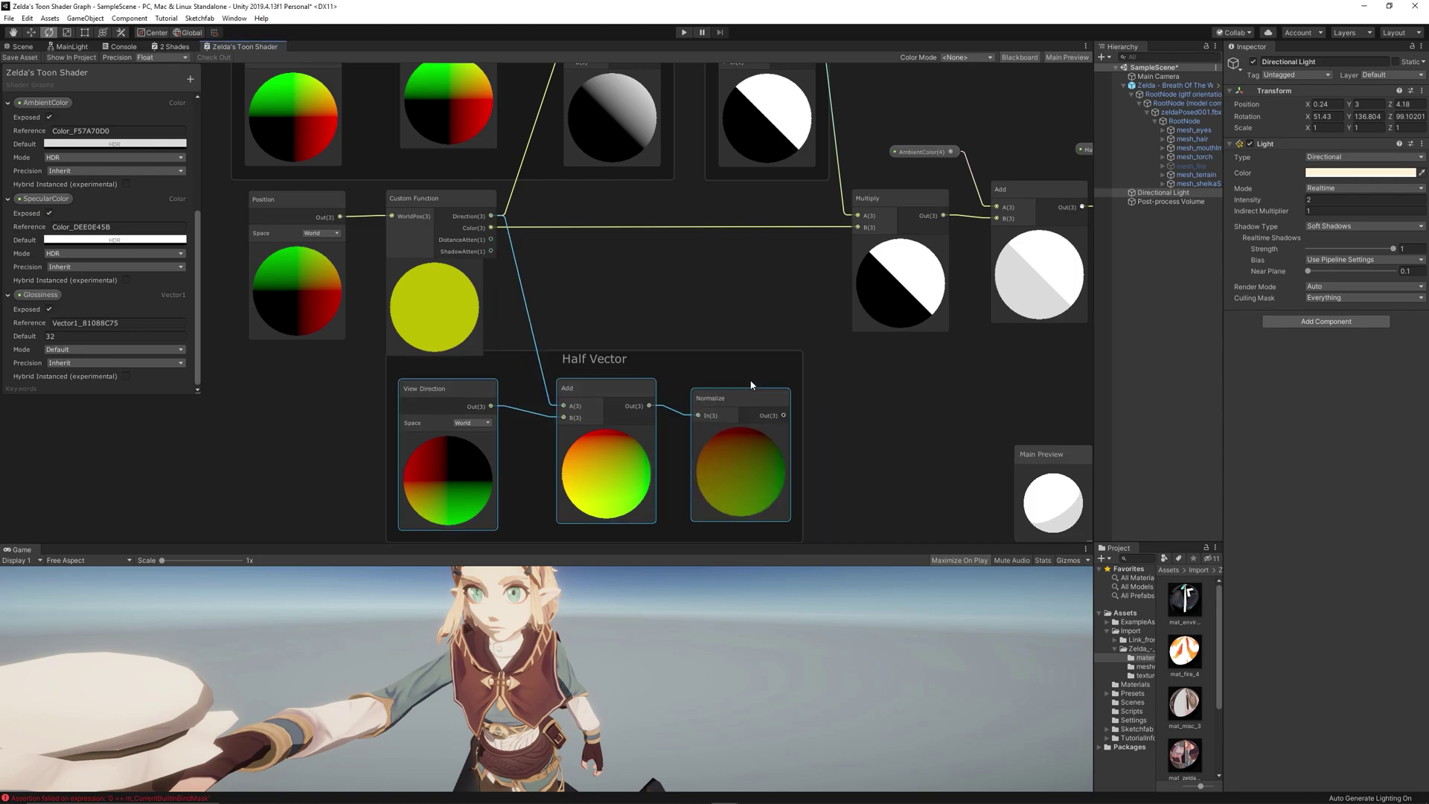
pyautogui.moveTo(615, 360); pyautogui.dragTo(614, 390)
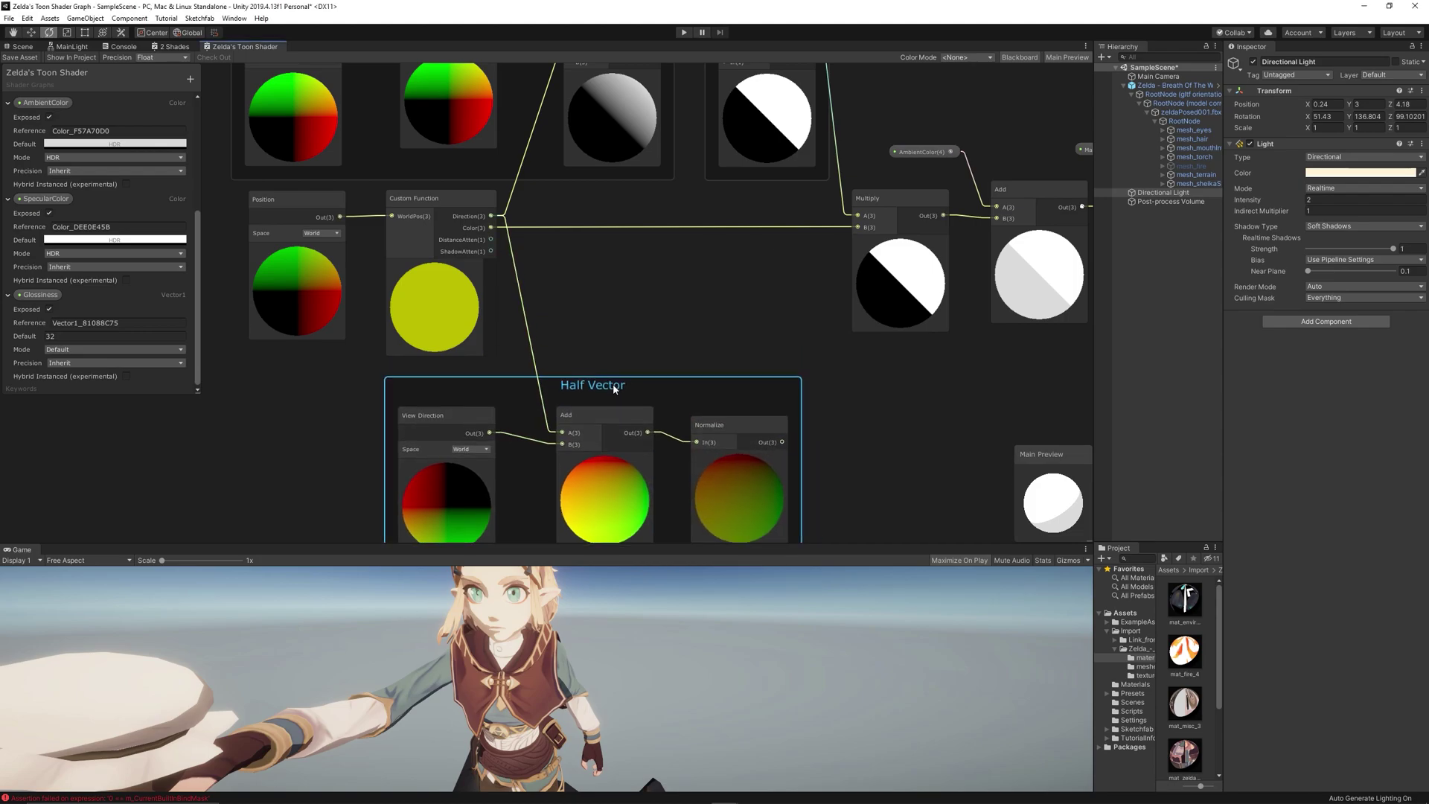
# - Add a Dot Product node with the normalized normal as A and the Half Vector as B, grouped as NdotH
pyautogui.rightClick(831, 427)
pyautogui.click(861, 435)
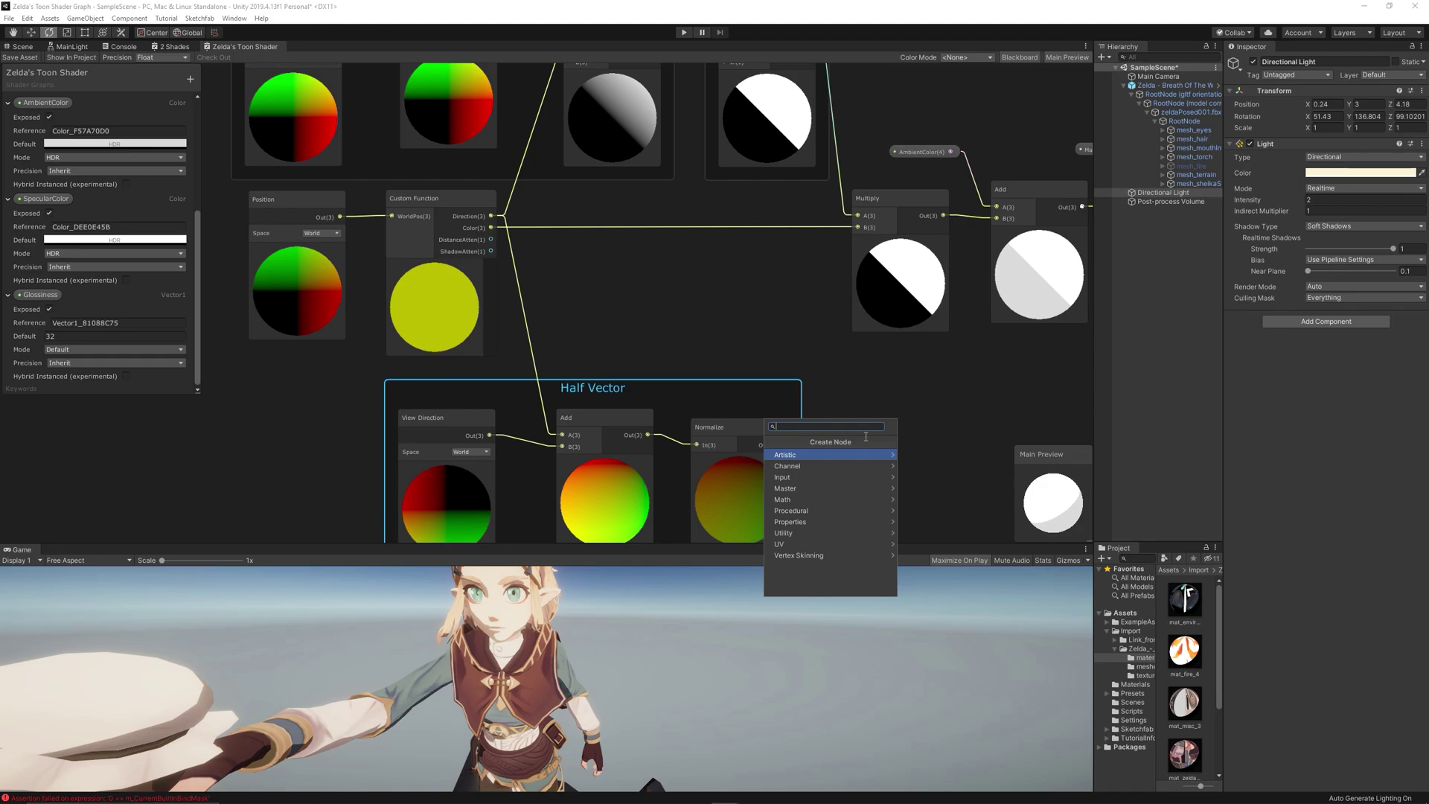
pyautogui.write('dot')
pyautogui.press('Return')
pyautogui.moveTo(859, 446); pyautogui.dragTo(884, 424)
pyautogui.moveTo(783, 445); pyautogui.dragTo(862, 454)
pyautogui.moveTo(656, 230); pyautogui.dragTo(641, 341, button='middle')
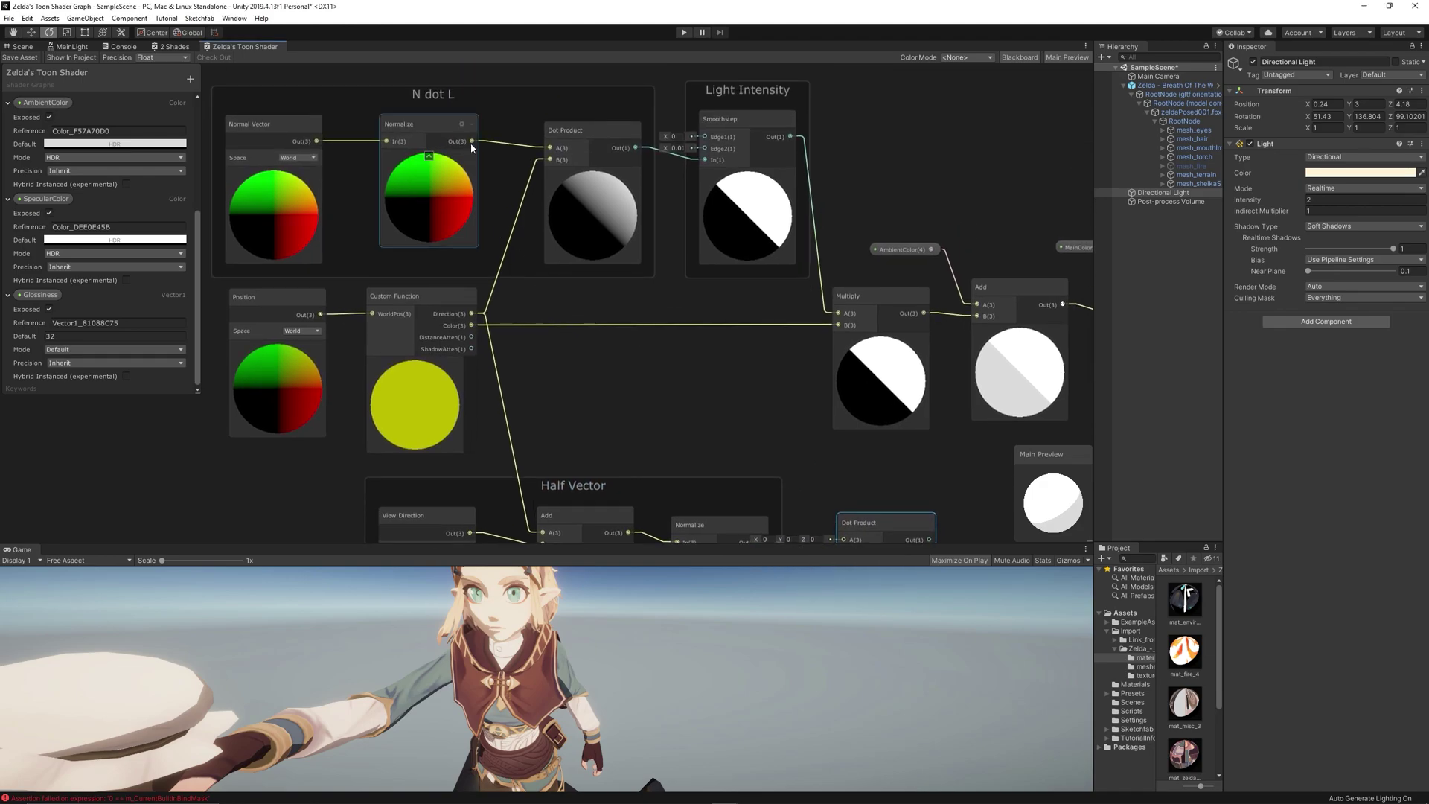
pyautogui.moveTo(472, 141); pyautogui.dragTo(865, 418)
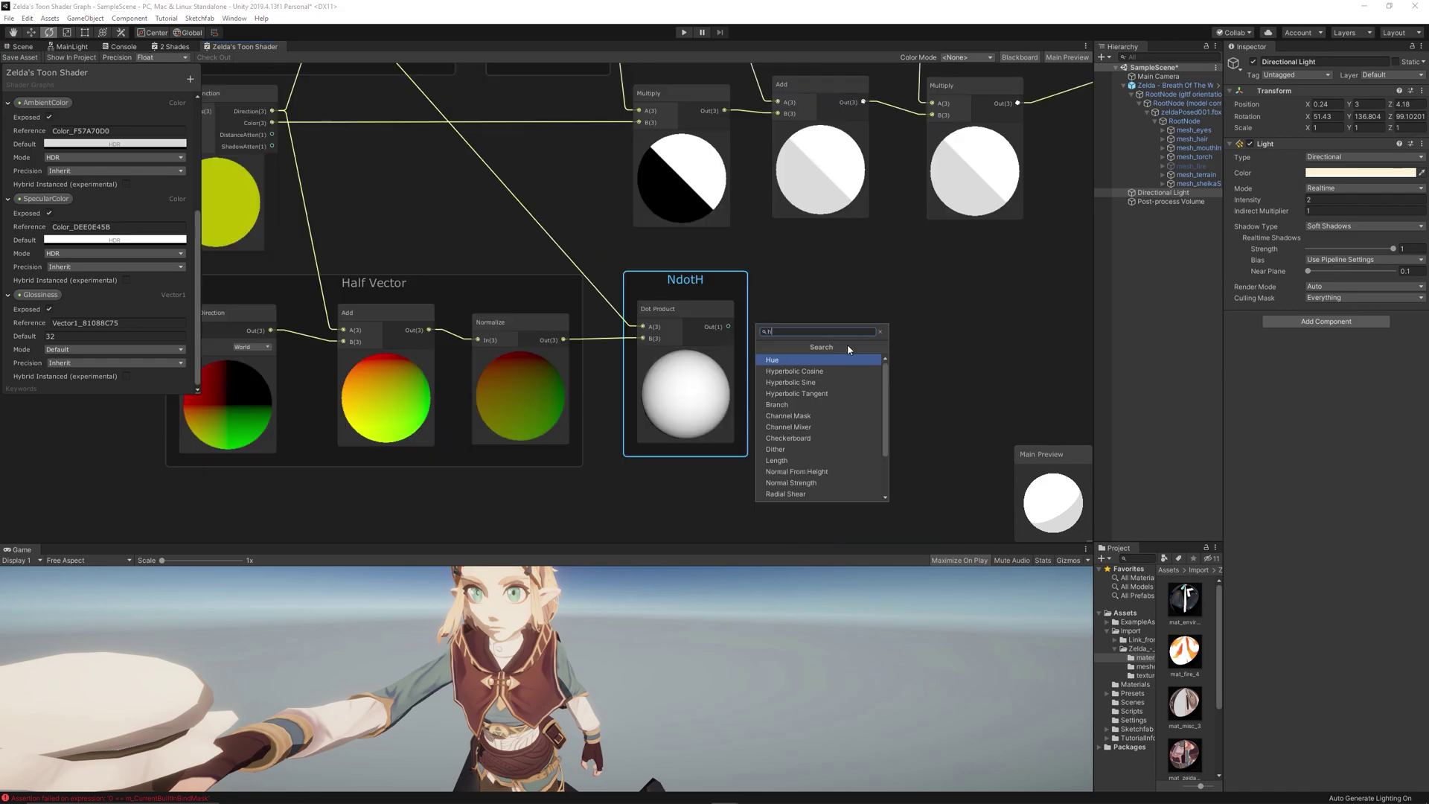
# - Add the Glossiness property to the graph and feed it into input A of a new Power node with exponent 2
pyautogui.click(847, 344)
pyautogui.write('gloss')
pyautogui.press('Return')
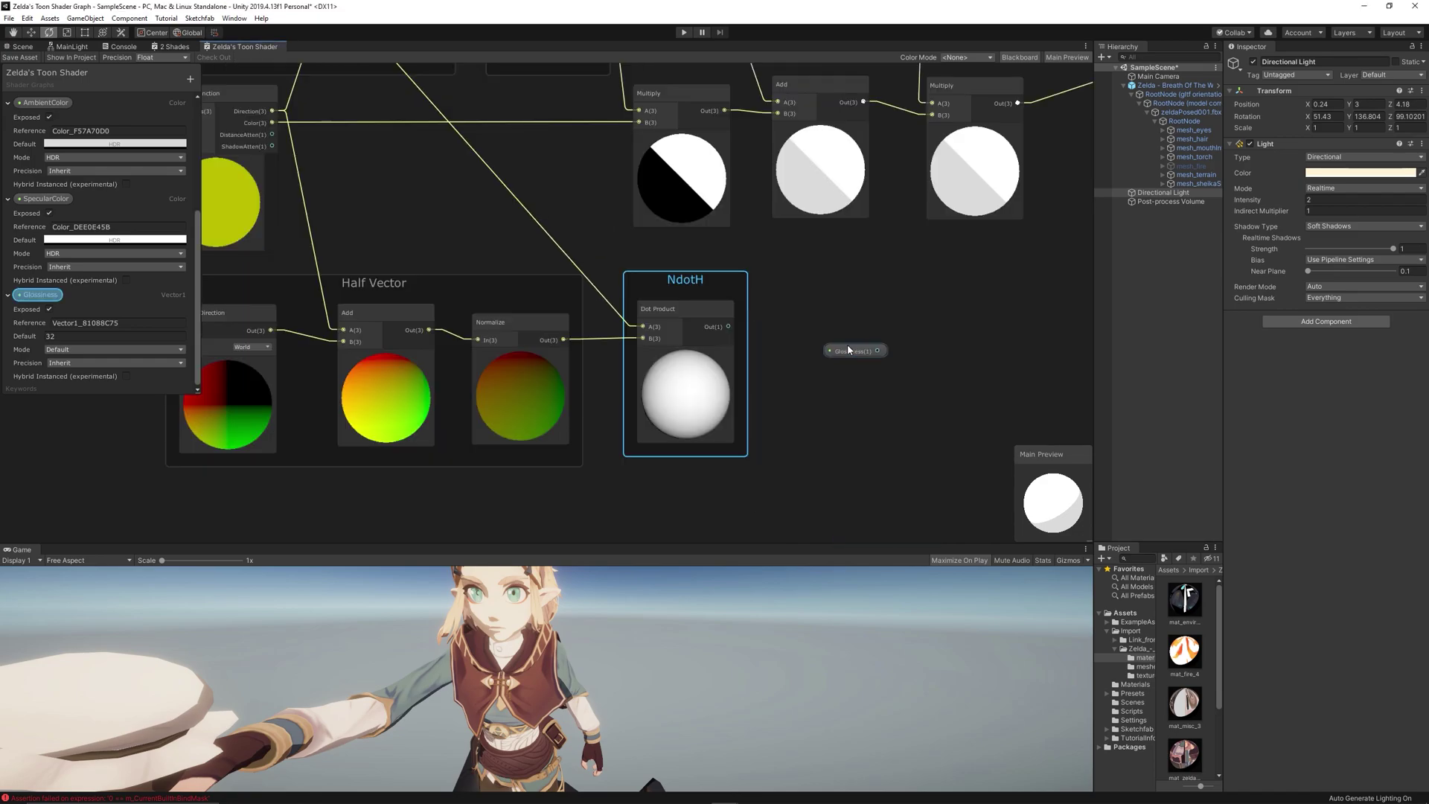
pyautogui.press('space')
pyautogui.write('power')
pyautogui.press('Return')
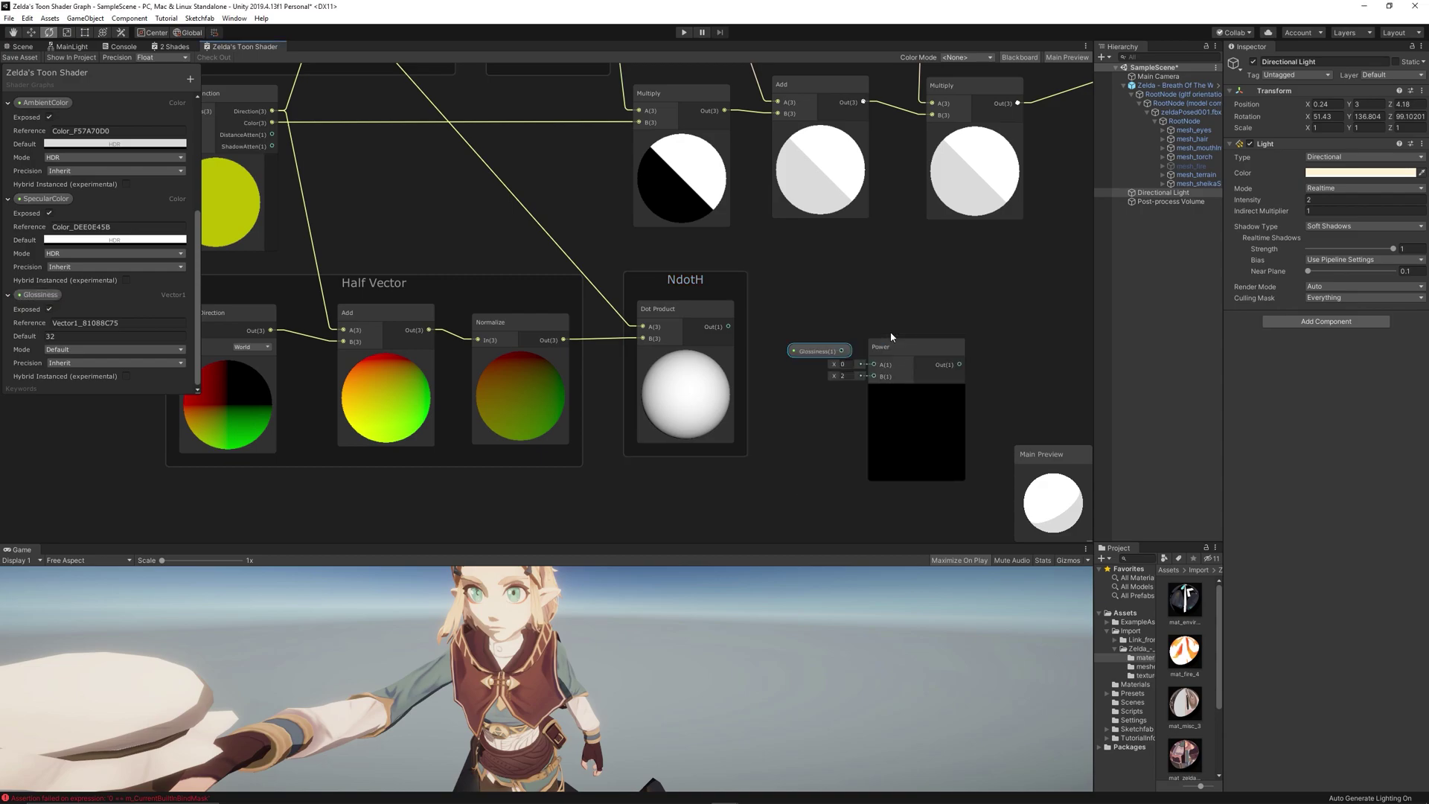
pyautogui.moveTo(842, 351); pyautogui.dragTo(874, 365)
pyautogui.moveTo(884, 352); pyautogui.dragTo(890, 339)
pyautogui.click(819, 302)
pyautogui.moveTo(820, 302); pyautogui.dragTo(695, 427, button='middle')
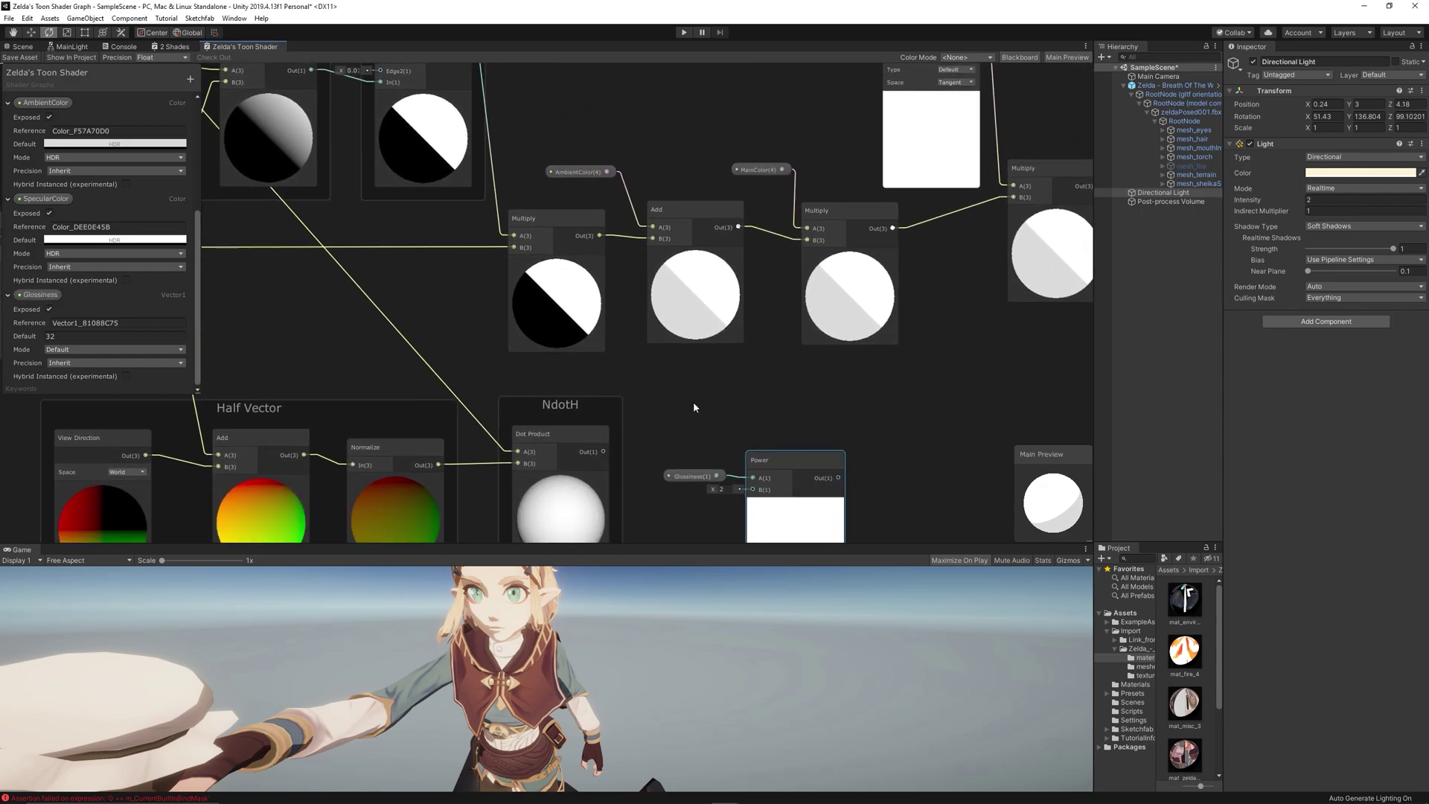
pyautogui.moveTo(767, 459); pyautogui.dragTo(835, 436)
# - Add a Multiply node beside NdotH, combining the Light Intensity Smoothstep output (A) with the NdotH Dot Product output (B)
pyautogui.press('space')
pyautogui.moveTo(688, 477); pyautogui.dragTo(762, 446)
pyautogui.moveTo(655, 390); pyautogui.dragTo(695, 382, button='middle')
pyautogui.scroll(-2, 733, 362)
pyautogui.press('space')
pyautogui.write('multiply')
pyautogui.press('Return')
pyautogui.scroll(2, 696, 186)
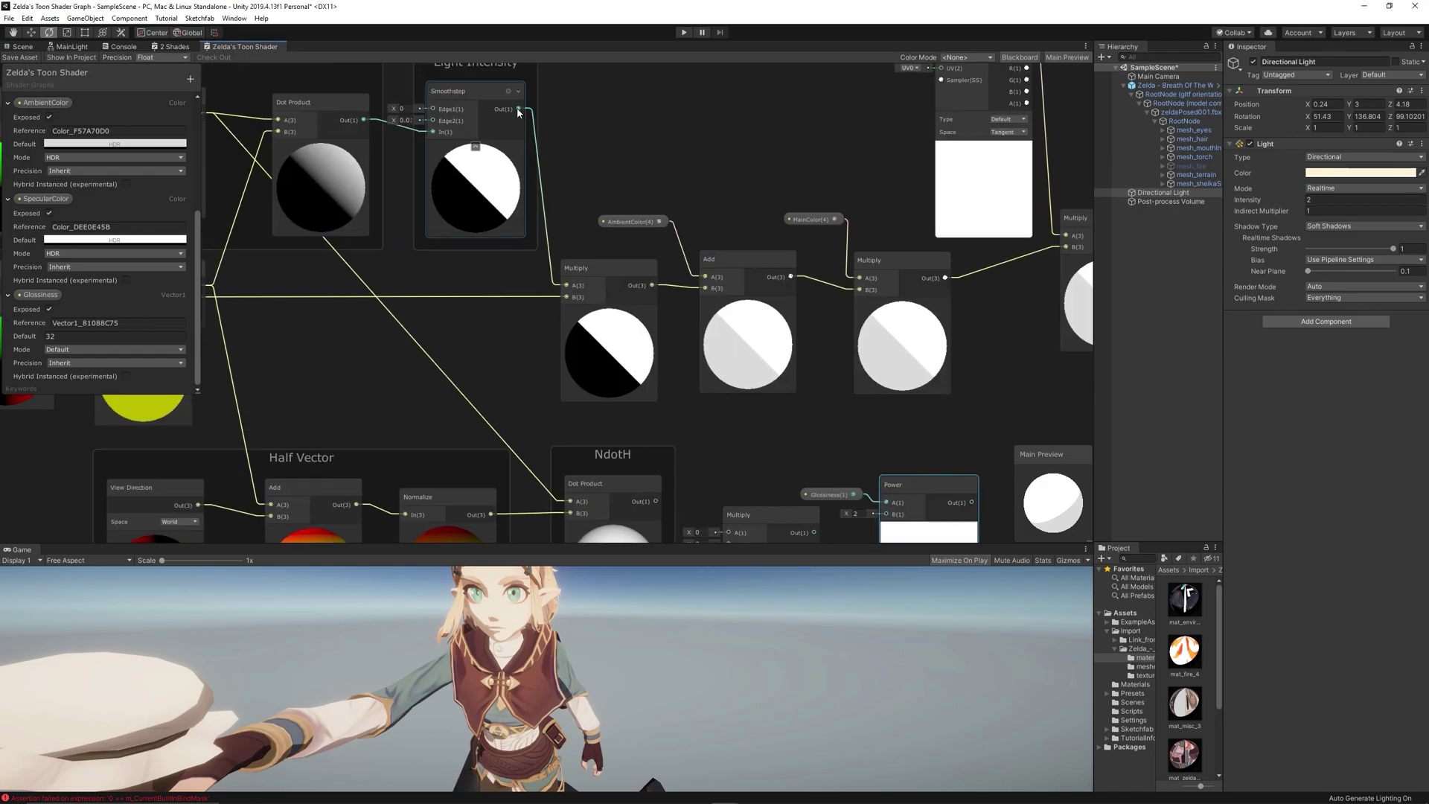
pyautogui.moveTo(523, 108); pyautogui.dragTo(770, 311)
pyautogui.moveTo(791, 291); pyautogui.dragTo(791, 271)
pyautogui.moveTo(684, 276); pyautogui.dragTo(771, 304)
# - Check the tutorial's pow formula and add a Power node with the NdotH Multiply as A and the squared Glossiness as B
pyautogui.hotkey('alt', 'Tab')
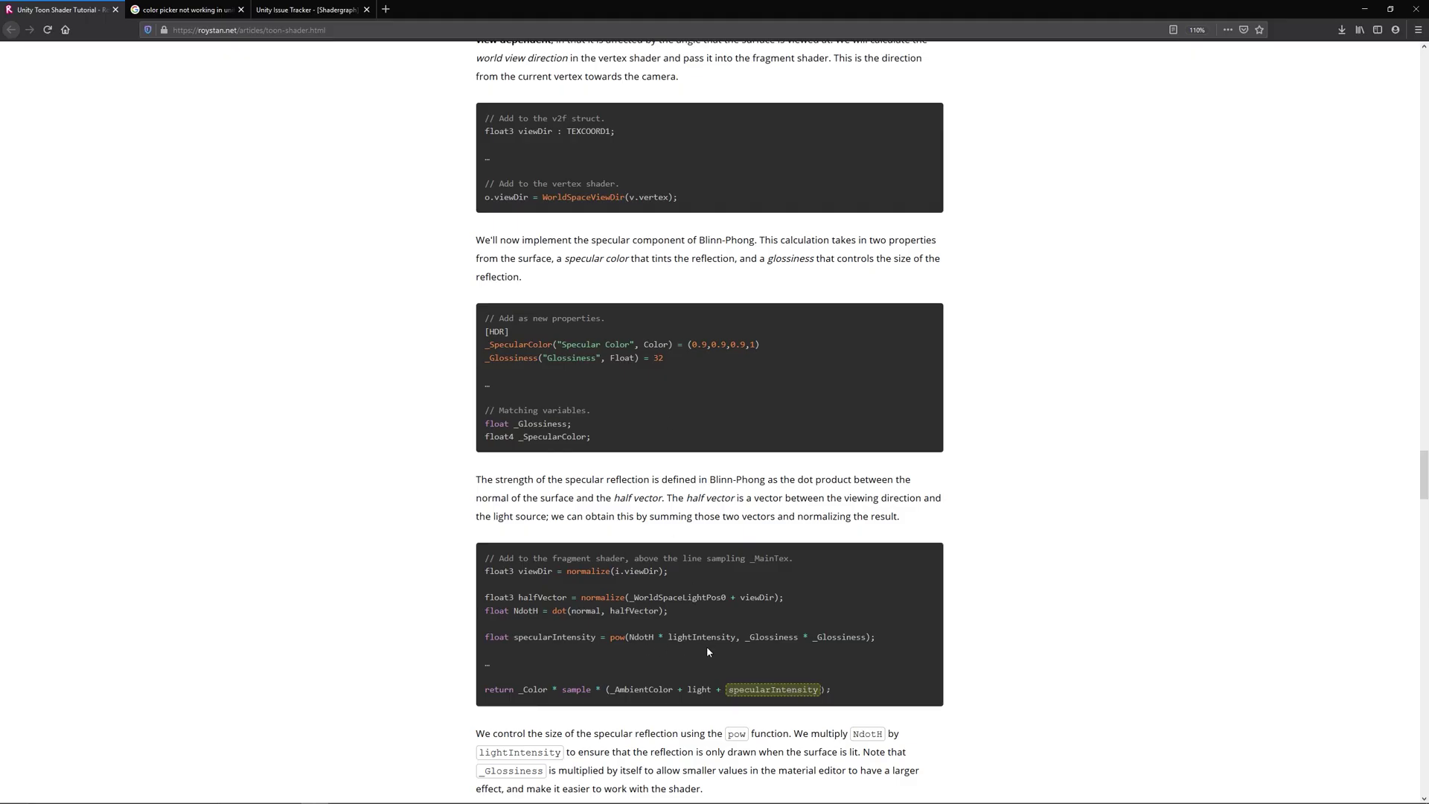
pyautogui.hotkey('alt', 'Tab')
pyautogui.moveTo(899, 223); pyautogui.dragTo(994, 286)
pyautogui.moveTo(996, 263); pyautogui.dragTo(810, 458)
pyautogui.moveTo(867, 291); pyautogui.dragTo(936, 349)
pyautogui.write('power')
pyautogui.press('Return')
pyautogui.moveTo(863, 471); pyautogui.dragTo(944, 394)
pyautogui.moveTo(980, 364); pyautogui.dragTo(890, 370, button='middle')
pyautogui.moveTo(890, 371); pyautogui.dragTo(900, 274)
pyautogui.moveTo(985, 264); pyautogui.dragTo(852, 258, button='middle')
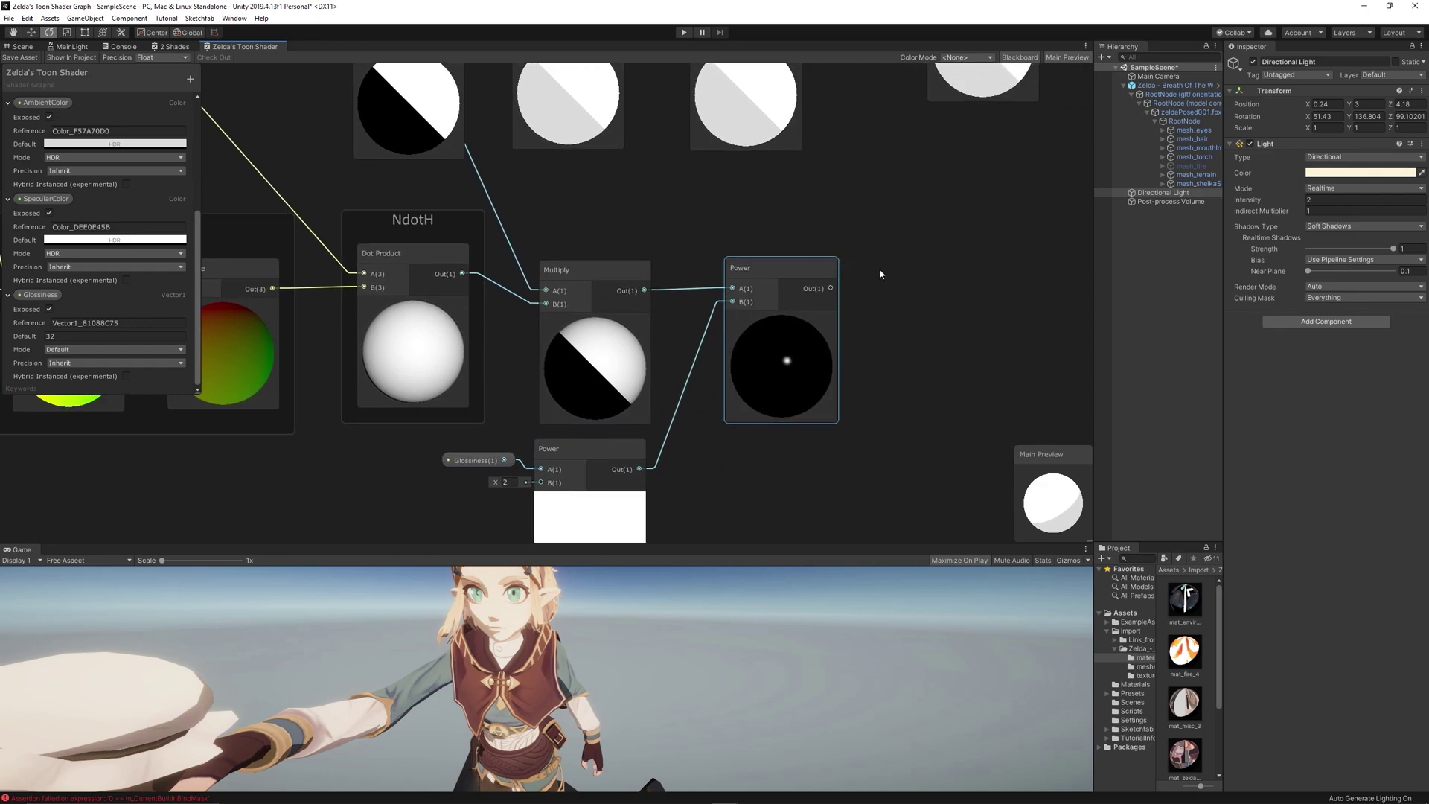
# - Add a Smoothstep node after the specular Power node, connect the Power output to its In, and dismiss the mail notification
pyautogui.press('space')
pyautogui.write('smo')
pyautogui.press('Return')
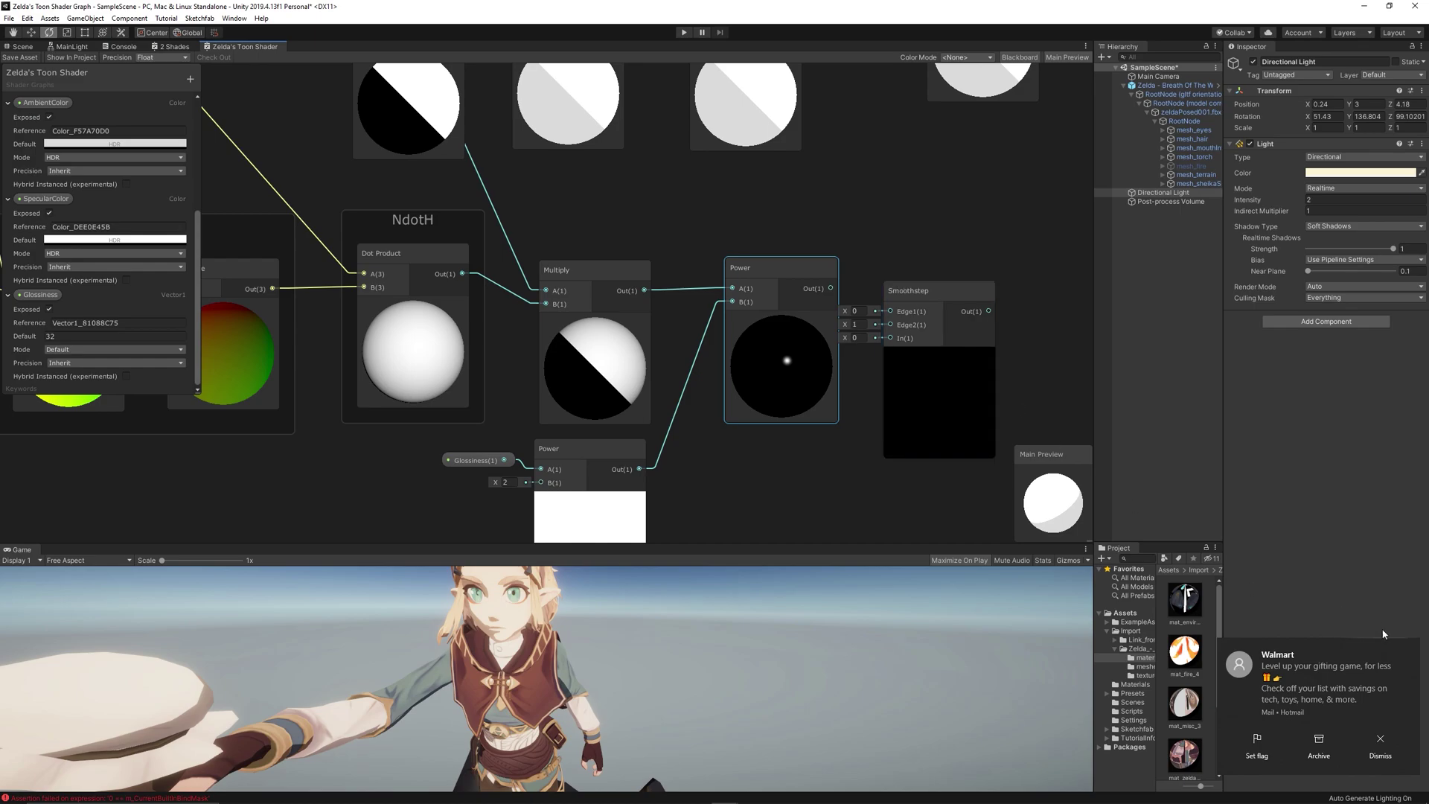
pyautogui.click(1407, 649)
pyautogui.moveTo(963, 299); pyautogui.dragTo(982, 275)
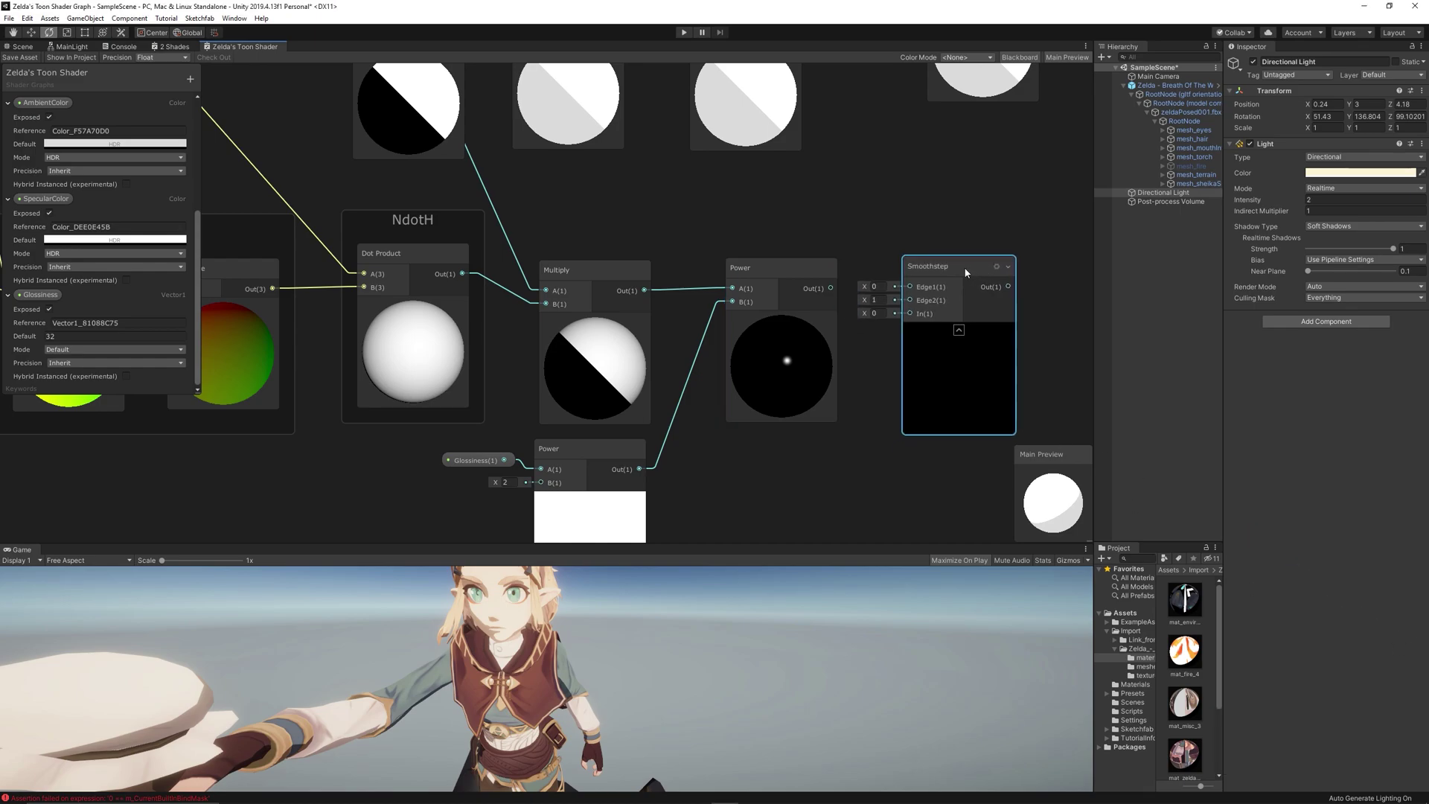
pyautogui.moveTo(831, 288); pyautogui.dragTo(909, 314)
# - Look up the tutorial's smoothstep bounds and set the new Smoothstep's Edge1 to 0.005 and Edge2 to 0.01
pyautogui.hotkey('alt', 'Tab')
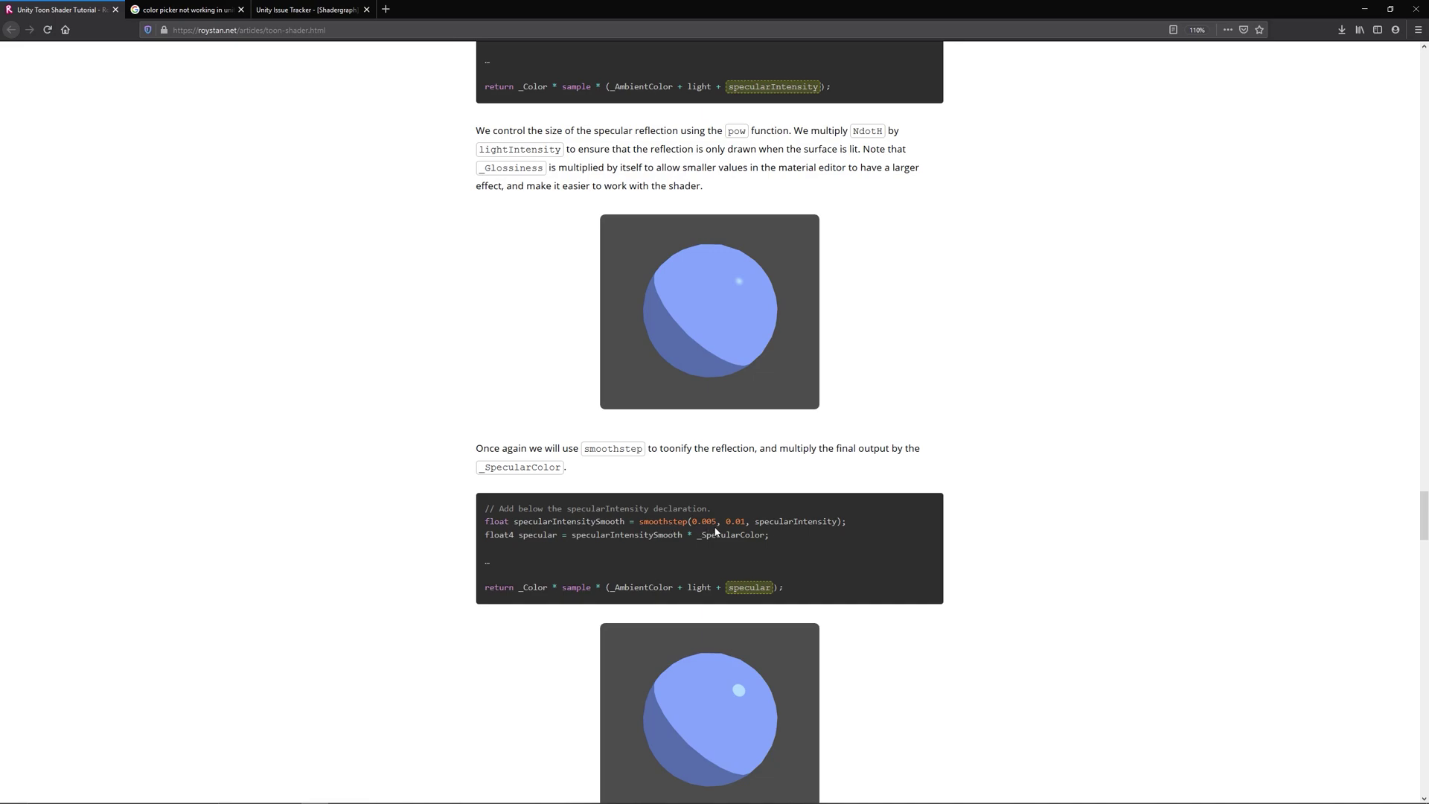
pyautogui.hotkey('alt', 'Tab')
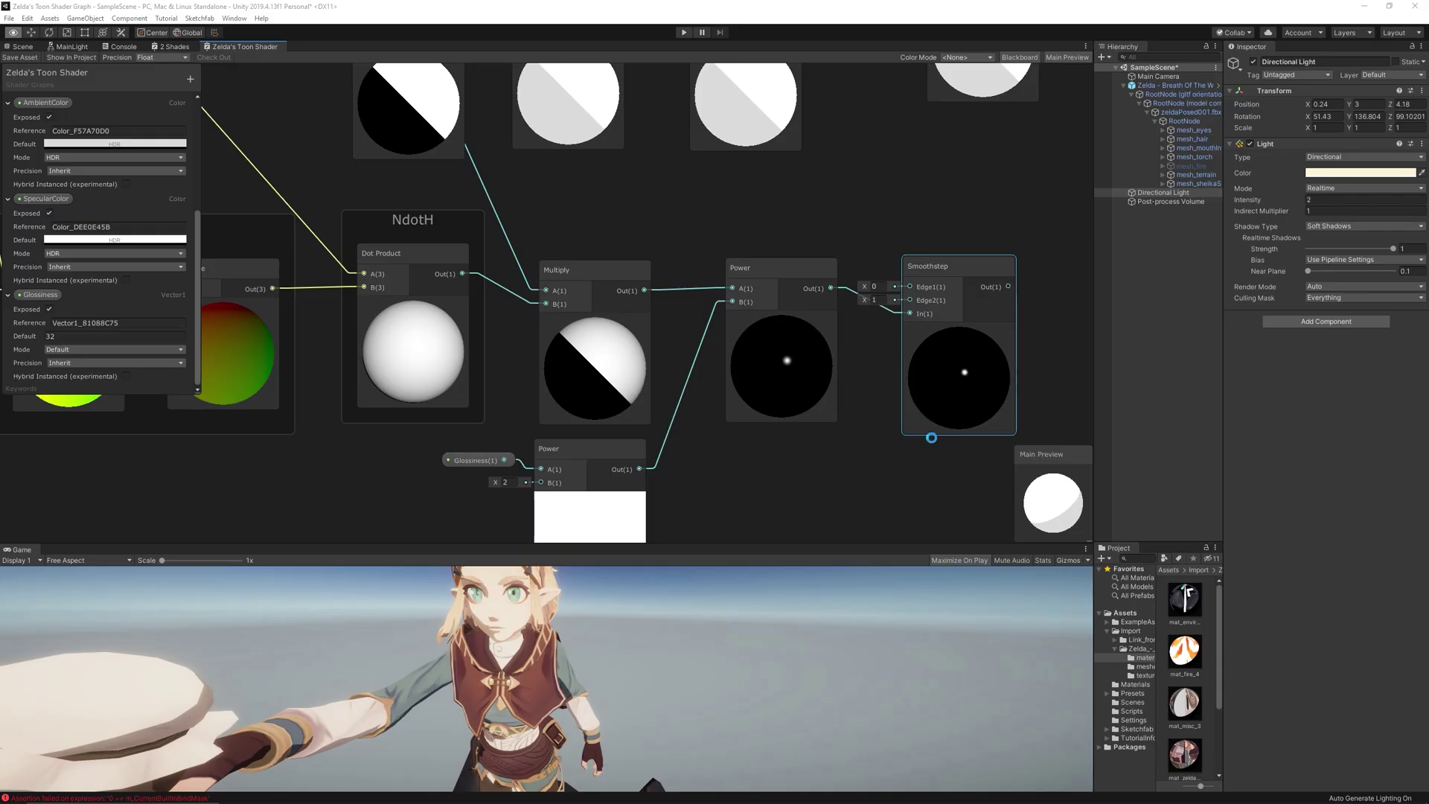
pyautogui.click(889, 299)
pyautogui.write('0.01')
pyautogui.moveTo(950, 270); pyautogui.dragTo(966, 249)
pyautogui.moveTo(966, 248); pyautogui.dragTo(832, 269, button='middle')
# - Add a Multiply node with SpecularColor as A and the specular Smoothstep output as B
pyautogui.rightClick(964, 275)
pyautogui.click(976, 281)
pyautogui.write('mul')
pyautogui.press('Return')
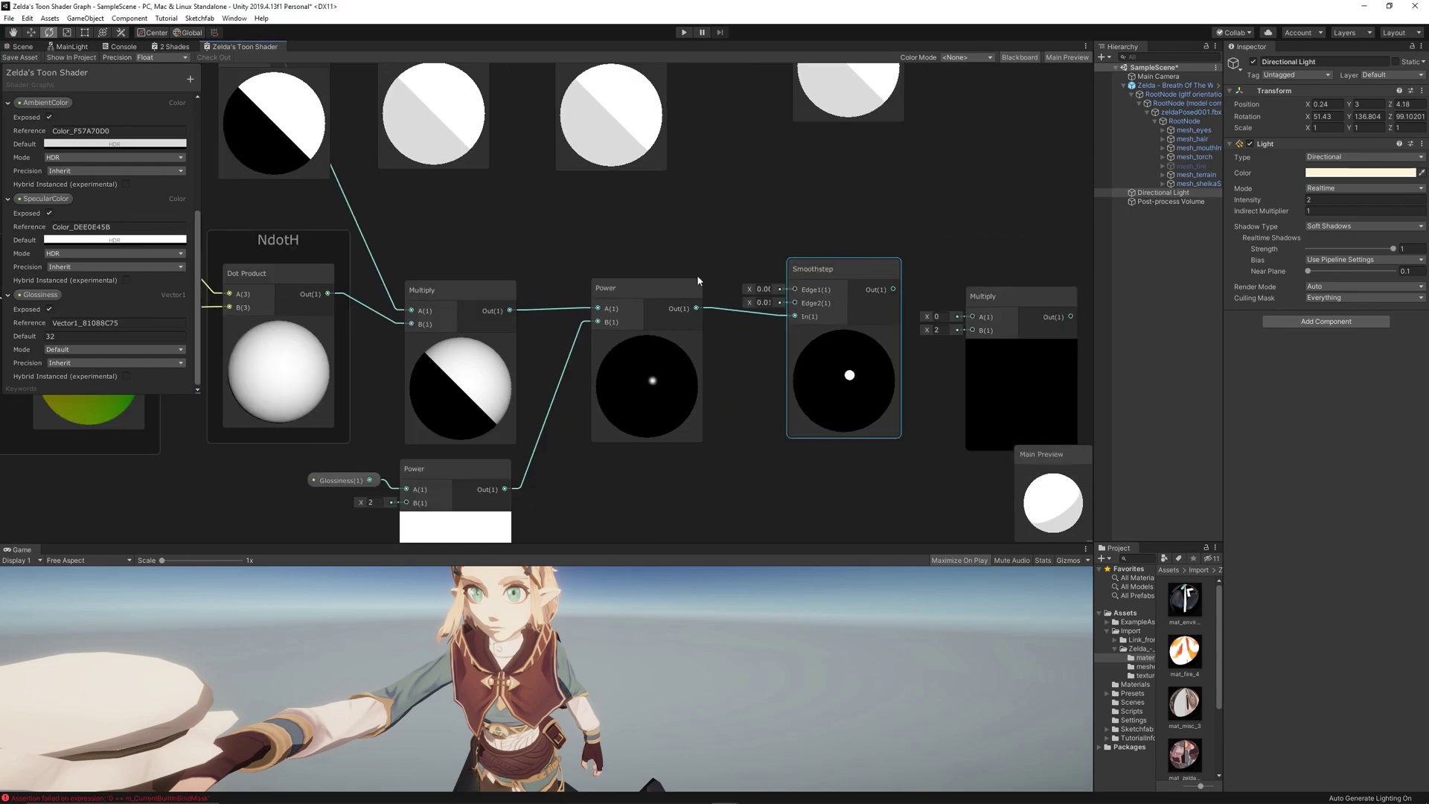
pyautogui.moveTo(45, 199); pyautogui.dragTo(972, 317)
pyautogui.moveTo(953, 246); pyautogui.dragTo(909, 242)
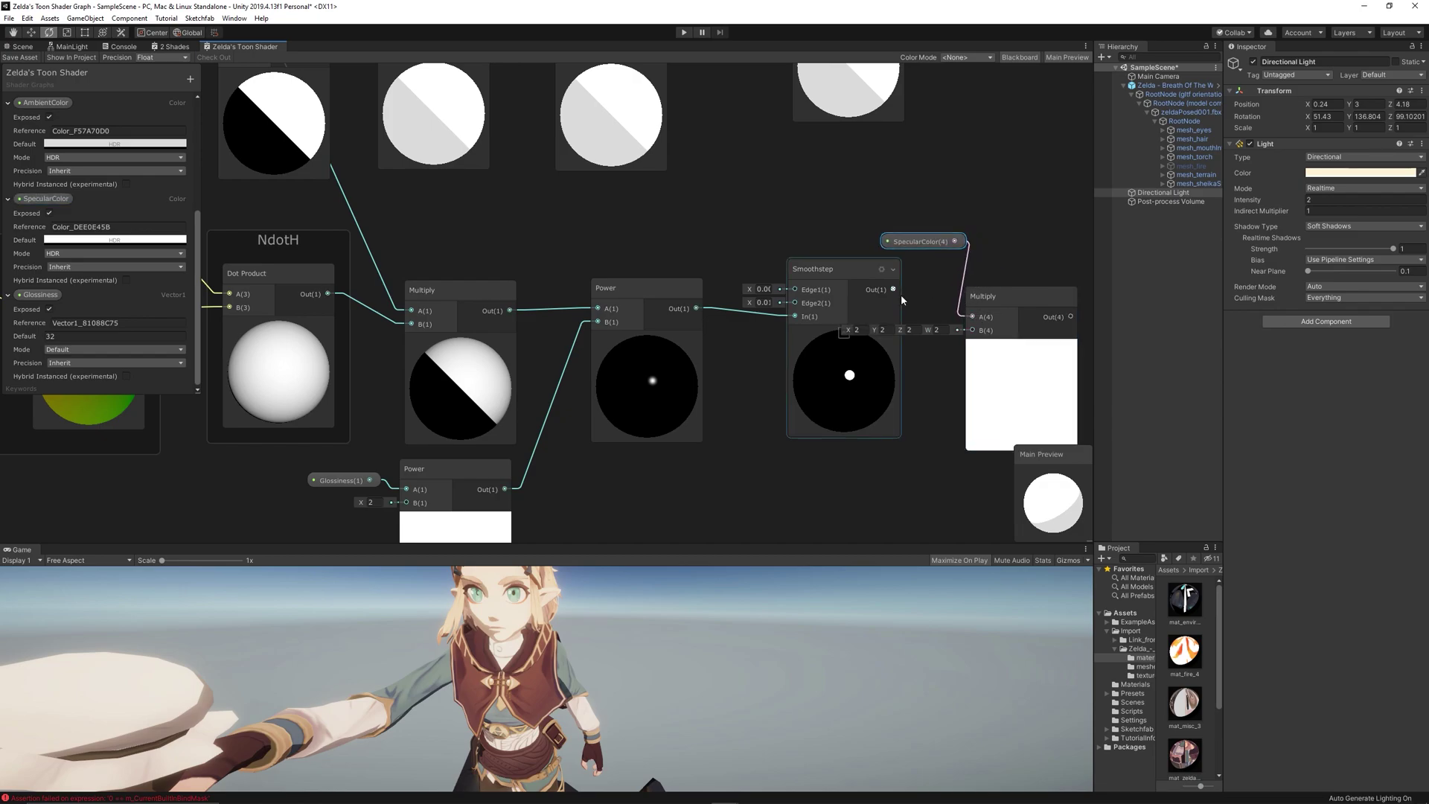
# - Move the View Direction node in the Half Vector group farther away from the Add node
pyautogui.moveTo(551, 281); pyautogui.dragTo(782, 294, button='middle')
pyautogui.moveTo(395, 402); pyautogui.dragTo(737, 378, button='middle')
pyautogui.moveTo(357, 381); pyautogui.dragTo(468, 358, button='middle')
pyautogui.moveTo(460, 370); pyautogui.dragTo(342, 375)
pyautogui.rightClick(439, 336)
pyautogui.click(470, 344)
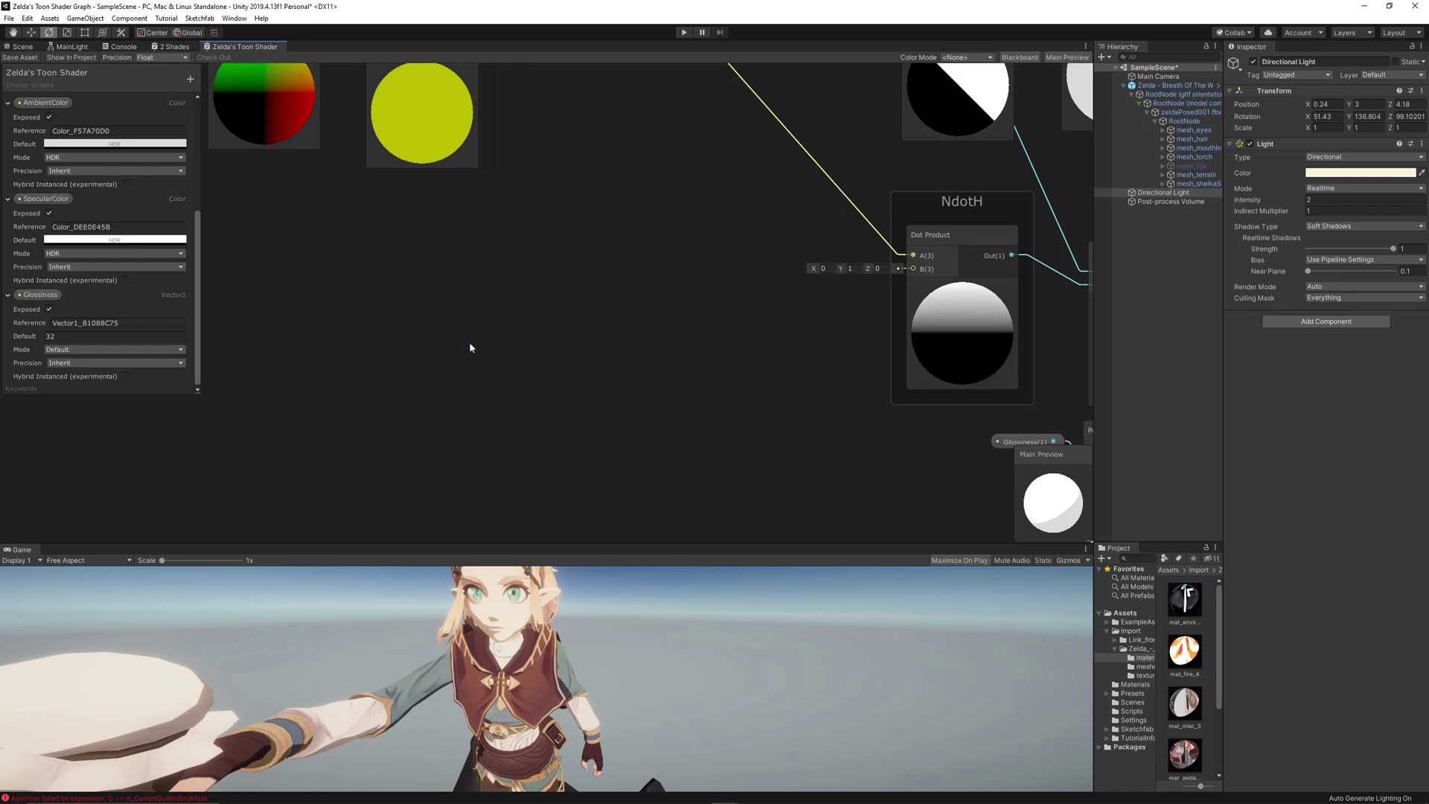
pyautogui.hotkey('ctrl', 'z')
# - Insert a Normalize node between View Direction and the Add node in the Half Vector group
pyautogui.rightClick(470, 344)
pyautogui.rightClick(479, 463)
pyautogui.click(507, 472)
pyautogui.write('norm')
pyautogui.press('Down')
pyautogui.press('Down')
pyautogui.press('Down')
pyautogui.press('Down')
pyautogui.press('Down')
pyautogui.press('Down')
pyautogui.press('Down')
pyautogui.press('Return')
pyautogui.moveTo(477, 478); pyautogui.dragTo(468, 266)
pyautogui.click(405, 268)
pyautogui.moveTo(368, 266); pyautogui.dragTo(435, 294)
pyautogui.moveTo(534, 293); pyautogui.dragTo(569, 274)
# - Group the specular Multiply, Power, Smoothstep, Glossiness and SpecularColor nodes and title the group Specular Light
pyautogui.moveTo(1072, 408); pyautogui.dragTo(521, 374, button='middle')
pyautogui.scroll(-4, 521, 374)
pyautogui.moveTo(460, 232); pyautogui.dragTo(891, 474)
pyautogui.moveTo(854, 331); pyautogui.dragTo(902, 321)
pyautogui.rightClick(885, 317)
pyautogui.click(927, 479)
pyautogui.scroll(2, 717, 365)
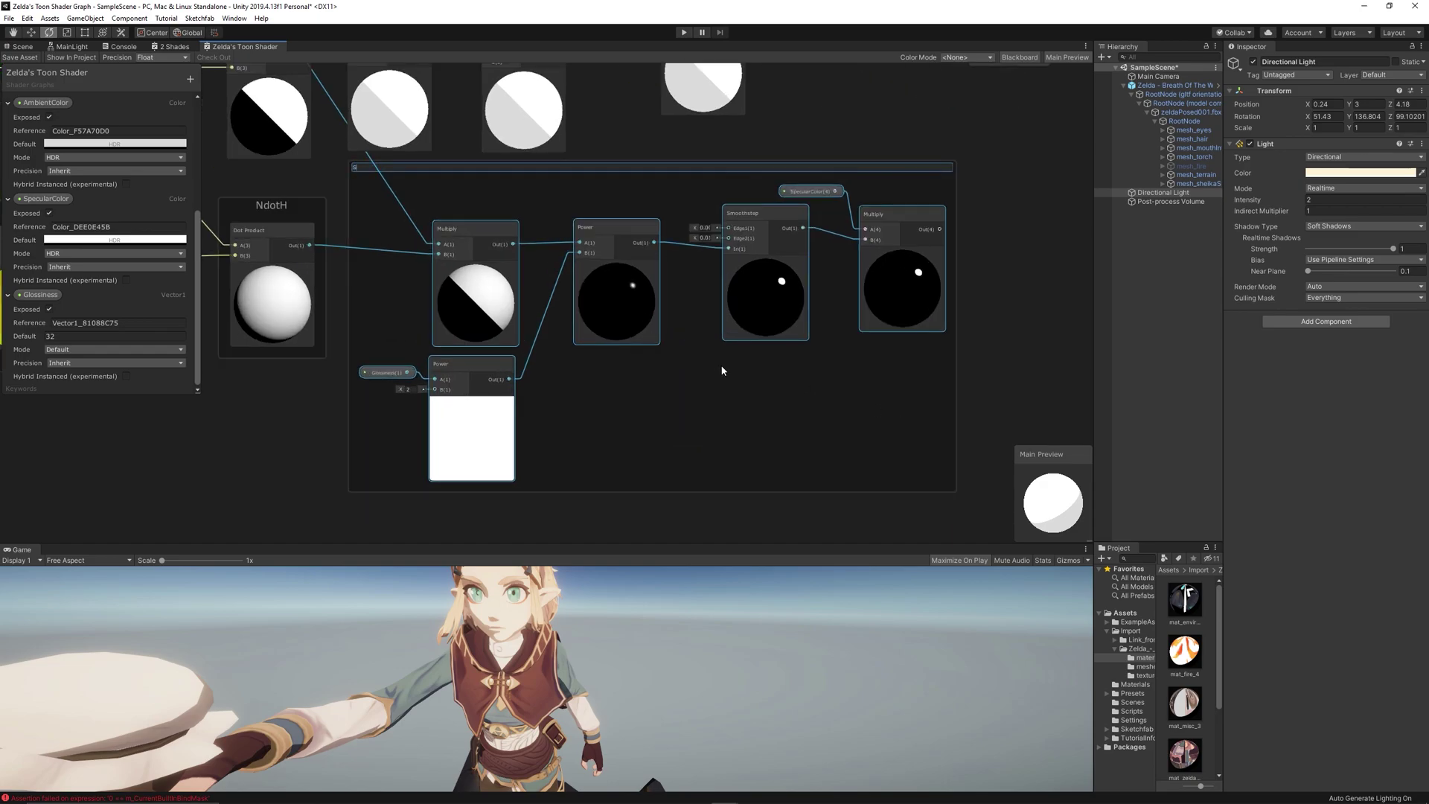
pyautogui.write('Specular Light')
pyautogui.press('Return')
pyautogui.moveTo(700, 262); pyautogui.dragTo(628, 440, button='middle')
pyautogui.scroll(1, 629, 439)
pyautogui.scroll(-3, 638, 249)
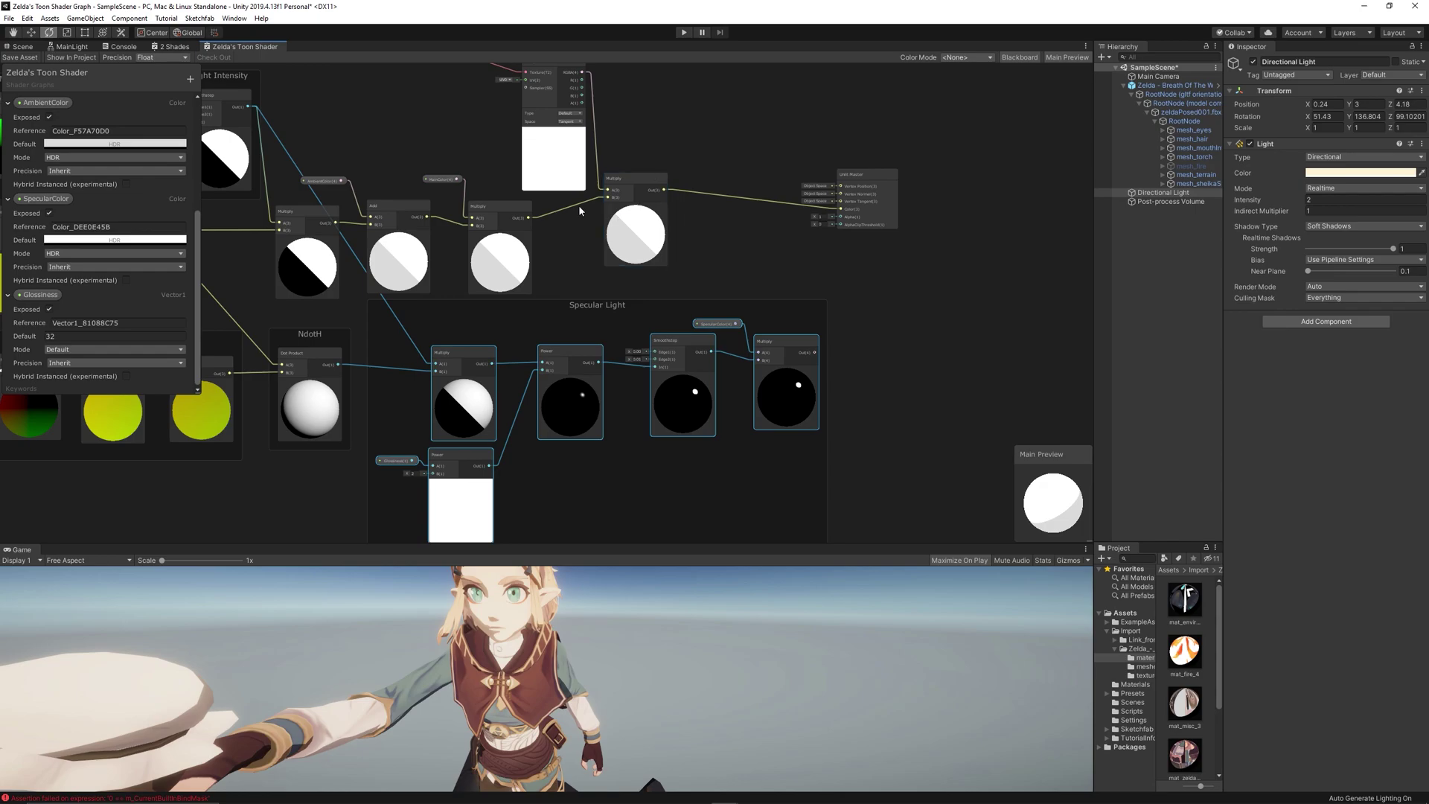
# - Move the MainColor, texture, Multiply and master nodes farther along the graph to free space after the ambient Add node
pyautogui.scroll(1, 578, 206)
pyautogui.scroll(-3, 578, 205)
pyautogui.moveTo(426, 73); pyautogui.dragTo(575, 148)
pyautogui.moveTo(560, 152); pyautogui.dragTo(676, 146)
pyautogui.moveTo(636, 214); pyautogui.dragTo(720, 219)
pyautogui.moveTo(792, 183); pyautogui.dragTo(914, 195)
pyautogui.moveTo(703, 220); pyautogui.dragTo(830, 232)
pyautogui.moveTo(525, 68); pyautogui.dragTo(689, 141)
pyautogui.moveTo(670, 90); pyautogui.dragTo(772, 106)
pyautogui.moveTo(768, 157); pyautogui.dragTo(835, 159)
# - Reposition the AmbientColor and ambient Add nodes farther from the main light Multiply node, above the Specular Light group
pyautogui.moveTo(800, 112); pyautogui.dragTo(800, 152, button='middle')
pyautogui.moveTo(765, 138); pyautogui.dragTo(772, 144)
pyautogui.scroll(4, 679, 380)
pyautogui.scroll(-2, 467, 199)
pyautogui.moveTo(467, 199); pyautogui.dragTo(364, 130)
pyautogui.moveTo(406, 159); pyautogui.dragTo(839, 193)
pyautogui.moveTo(365, 201); pyautogui.dragTo(235, 128)
pyautogui.moveTo(285, 147); pyautogui.dragTo(365, 180, button='middle')
pyautogui.scroll(3, 365, 179)
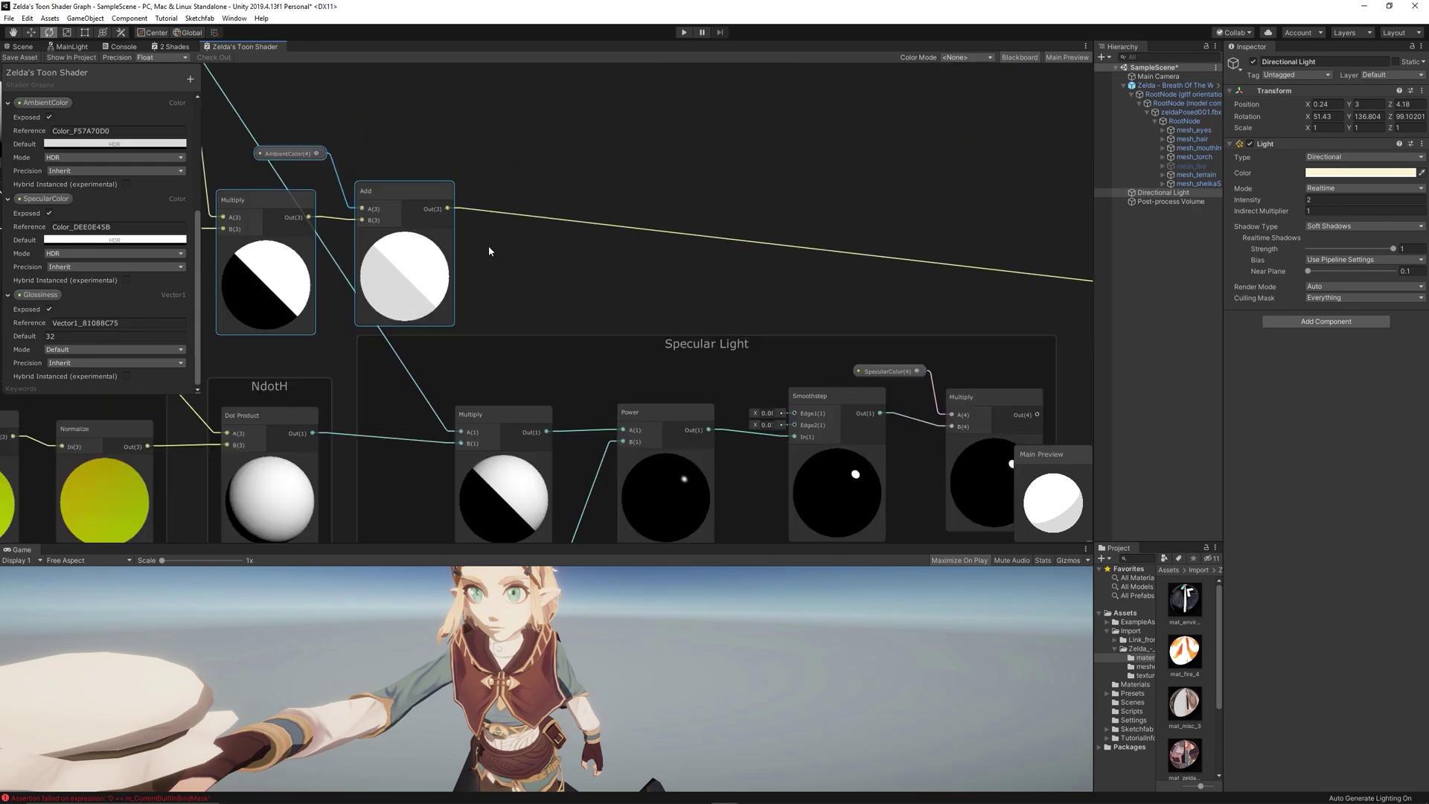
pyautogui.moveTo(391, 192); pyautogui.dragTo(792, 195)
pyautogui.moveTo(287, 153); pyautogui.dragTo(733, 156)
# - Insert an Add node that combines the ambient light sum with the Specular Light output
pyautogui.moveTo(876, 313); pyautogui.dragTo(566, 244, button='middle')
pyautogui.press('space')
pyautogui.write('add')
pyautogui.press('Return')
pyautogui.moveTo(727, 143); pyautogui.dragTo(906, 218)
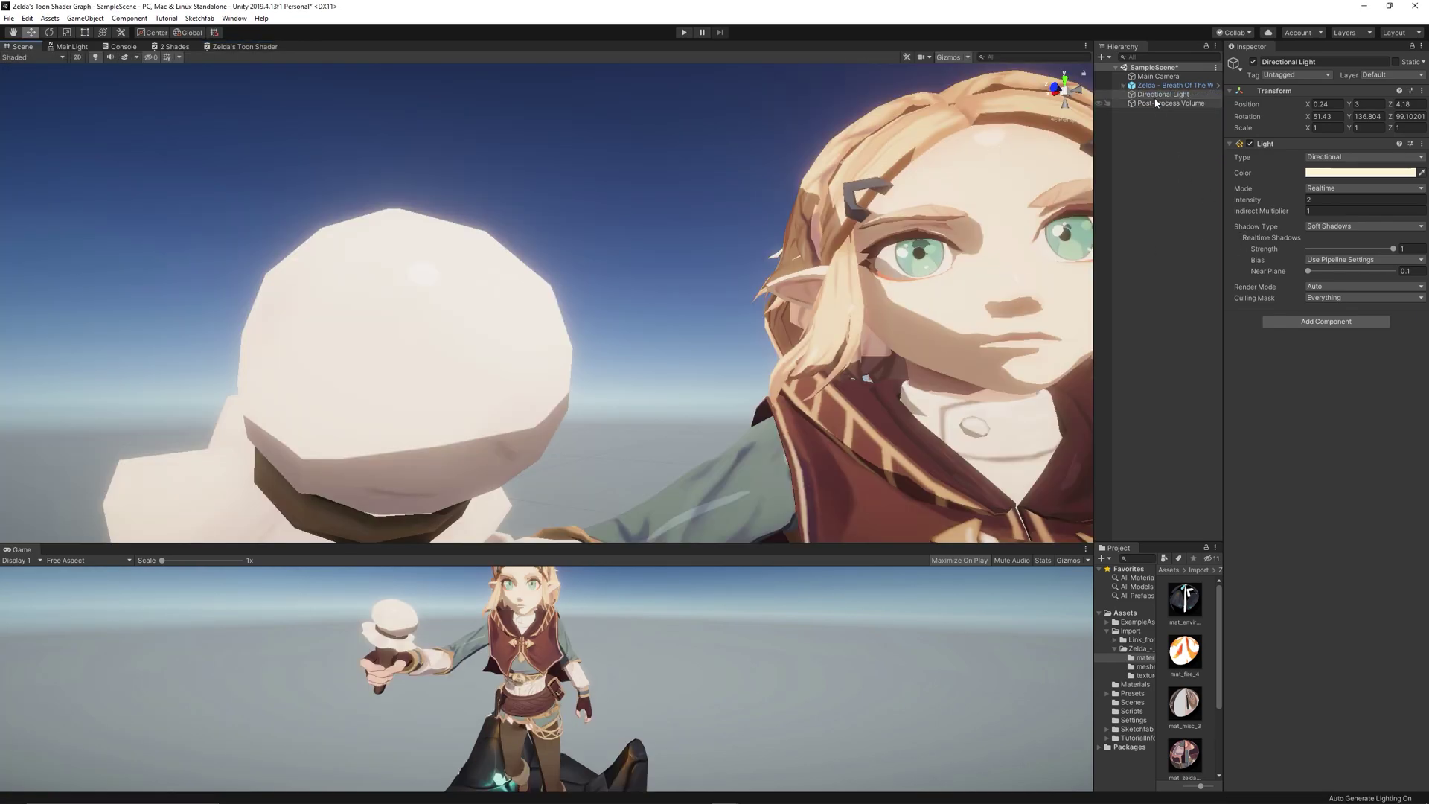
# - Select all six Zelda model materials and undo a trial adjustment of their Glossiness
pyautogui.keyDown('shift'); pyautogui.click(1184, 696); pyautogui.keyUp('shift')
pyautogui.scroll(-2, 1191, 677)
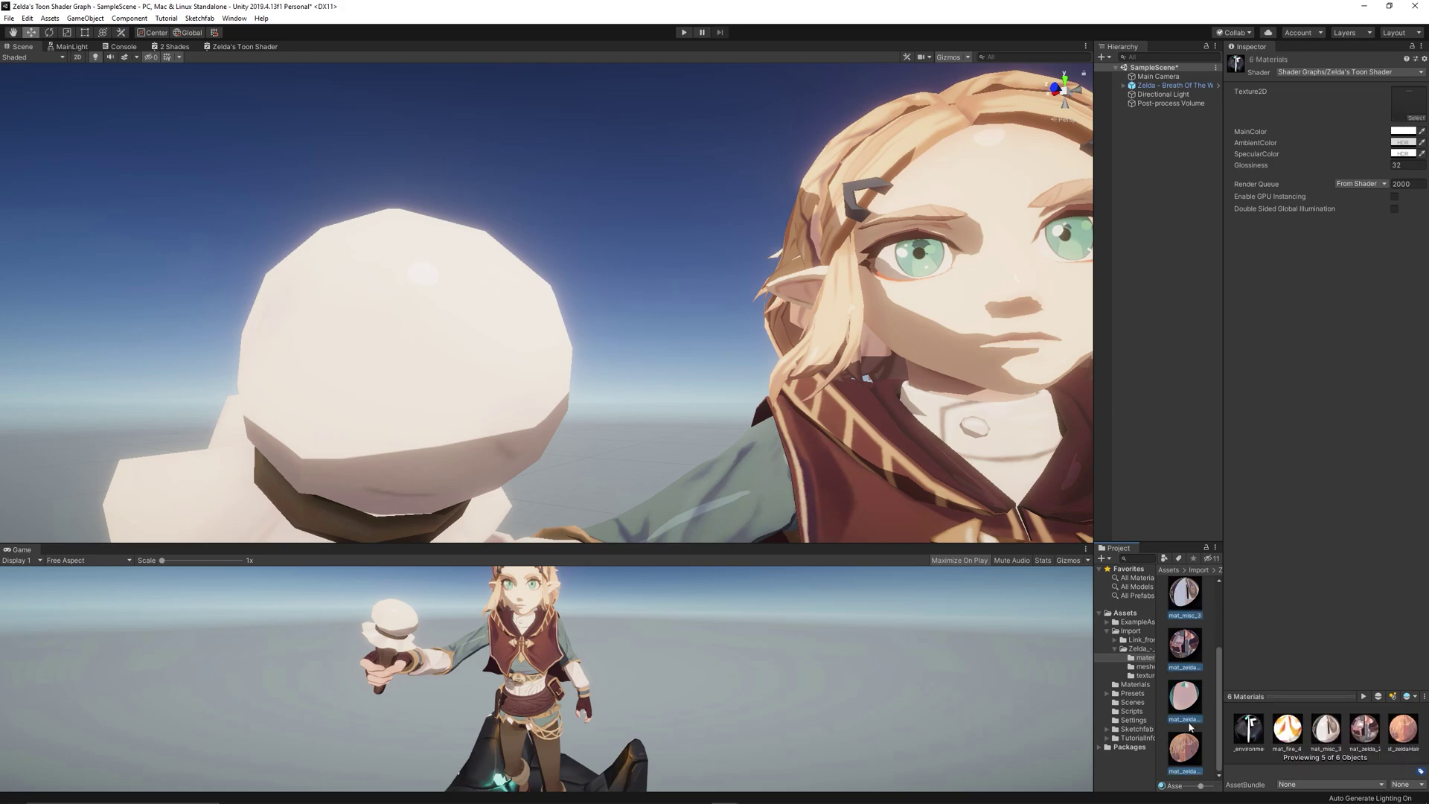
pyautogui.moveTo(1394, 170)
pyautogui.mouseDown()
pyautogui.moveTo(1124, 230)
pyautogui.moveTo(1146, 222)
pyautogui.mouseUp()
pyautogui.hotkey('ctrl', 'z')
# - Try a red SpecularColor with intensity 10 on the selected materials
pyautogui.click(1404, 153)
pyautogui.moveTo(765, 417); pyautogui.dragTo(786, 403)
pyautogui.click(801, 583)
pyautogui.write('234')
pyautogui.doubleClick(802, 586)
pyautogui.write('34')
pyautogui.doubleClick(803, 586)
pyautogui.write('5')
pyautogui.write('10')
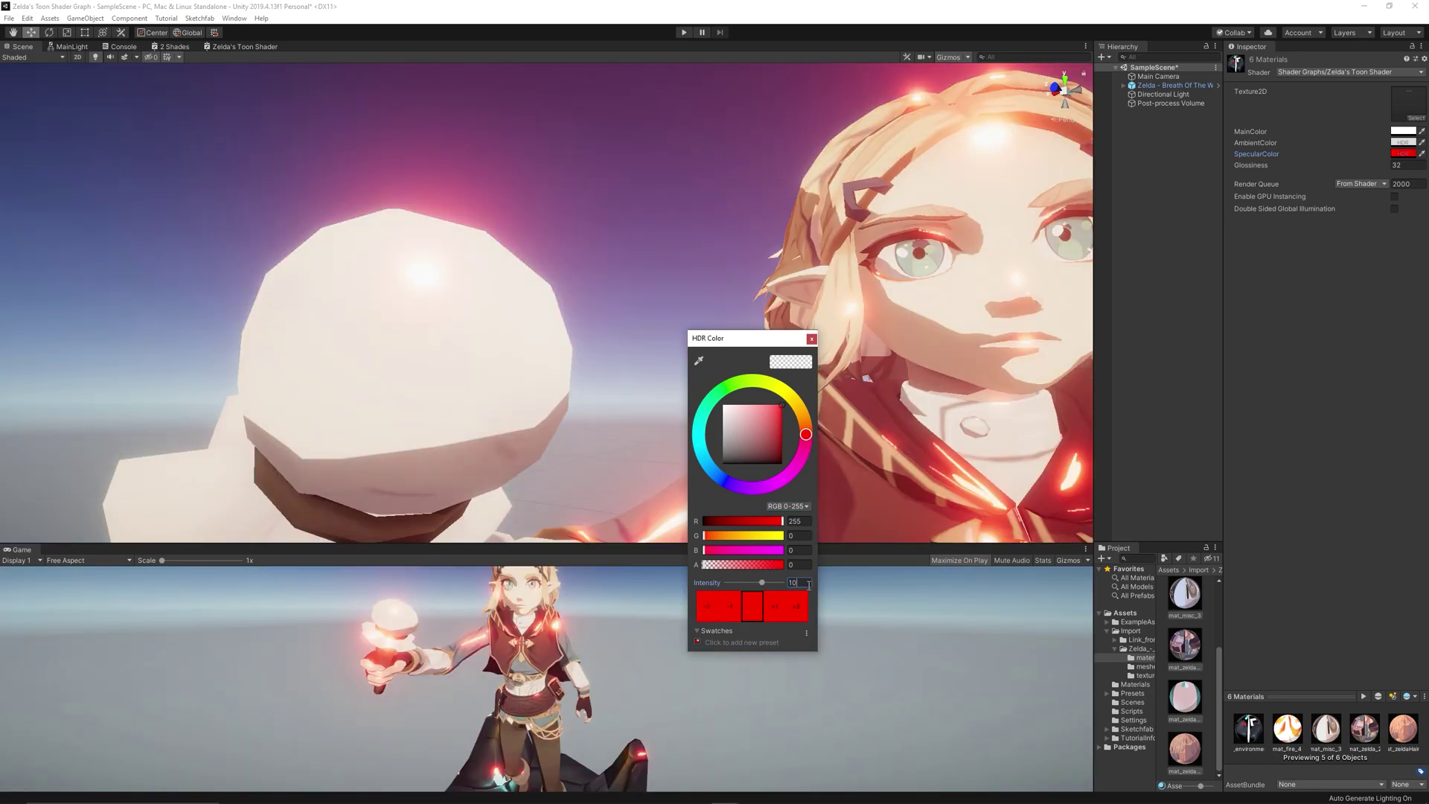
# - Set the selected materials' SpecularColor to white with intensity 2 and their Glossiness to 25
pyautogui.press('BackSpace')
pyautogui.press('BackSpace')
pyautogui.moveTo(770, 410); pyautogui.dragTo(718, 402)
pyautogui.click(804, 585)
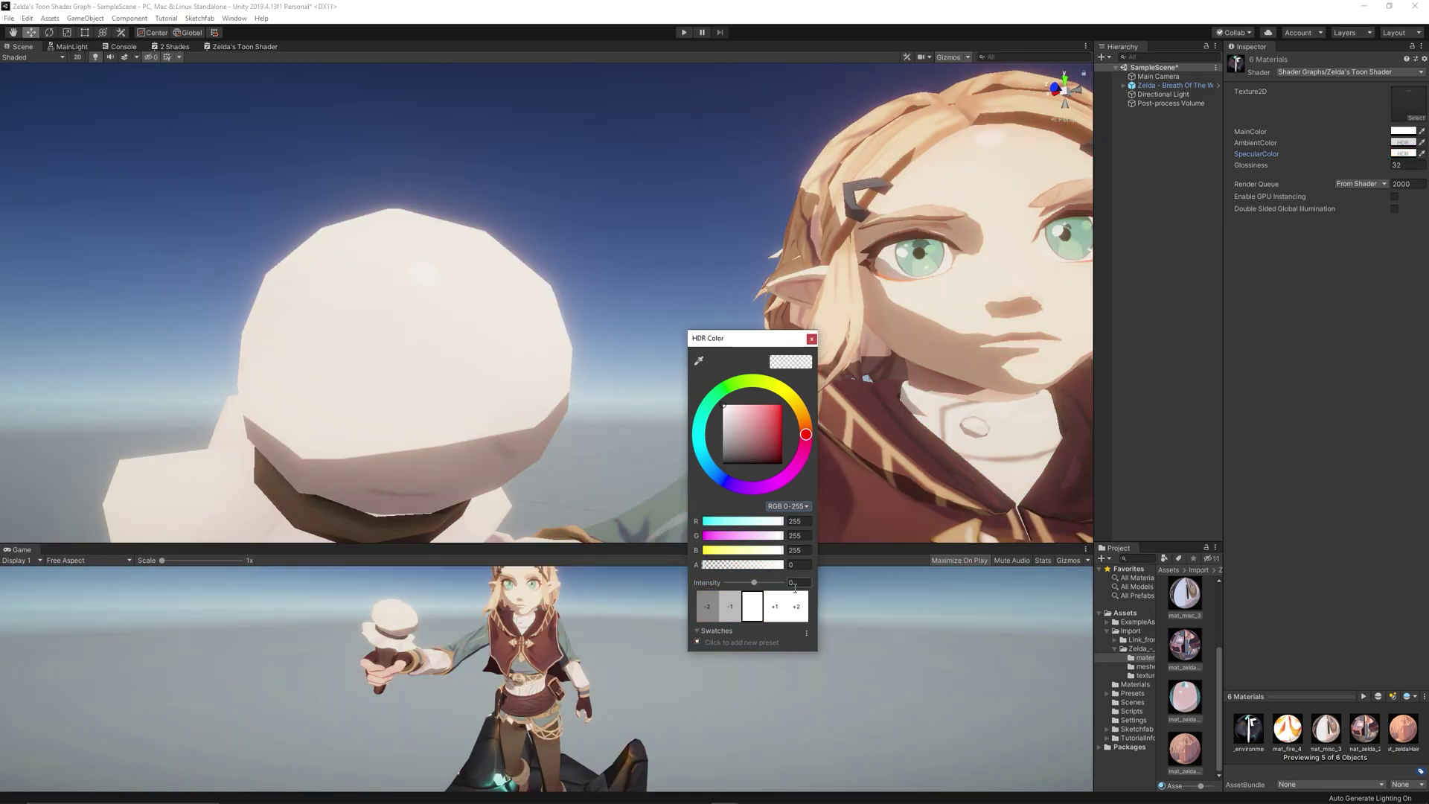
pyautogui.write('2')
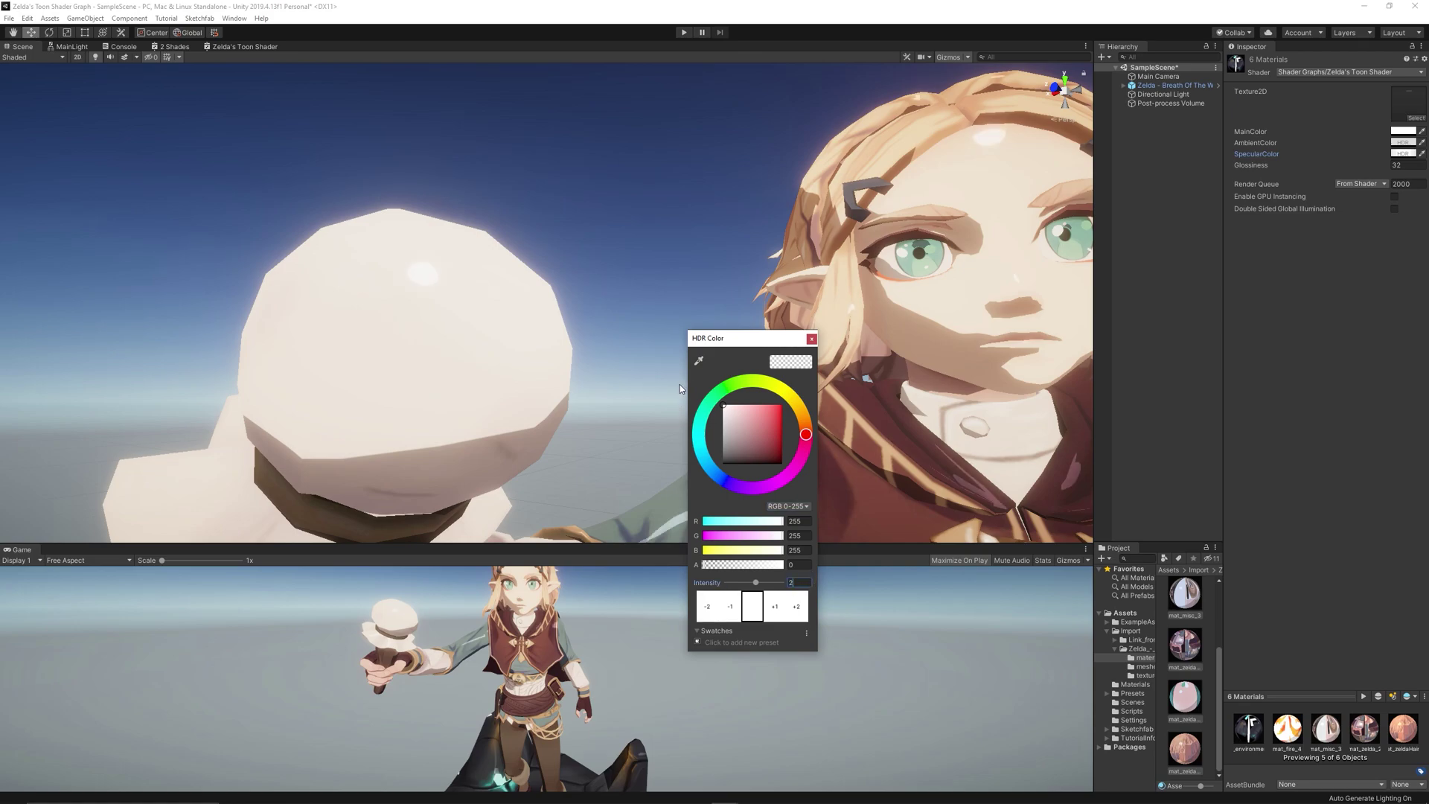
pyautogui.click(1359, 172)
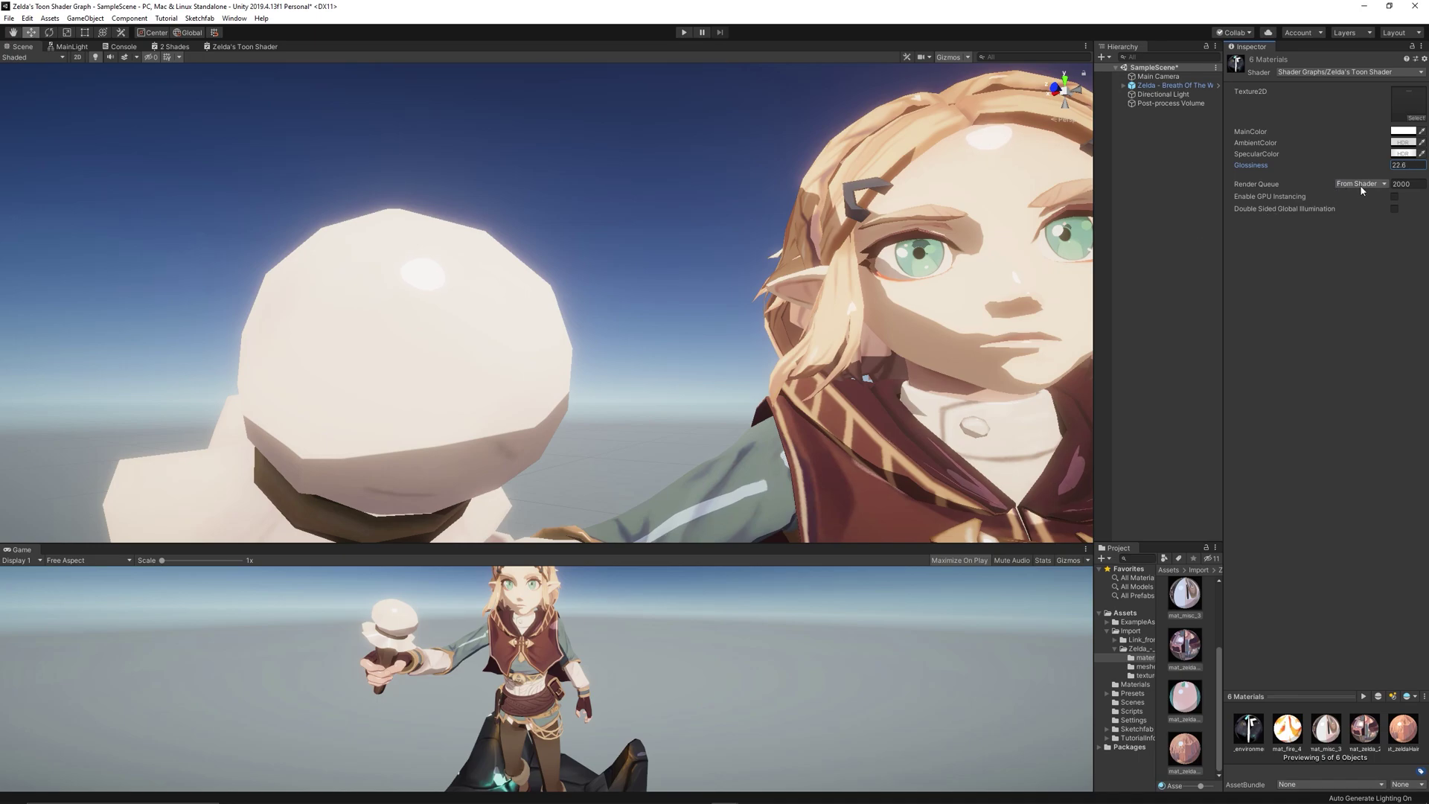
pyautogui.moveTo(1380, 178)
pyautogui.mouseDown()
pyautogui.moveTo(1369, 172)
pyautogui.moveTo(1405, 170)
pyautogui.mouseUp()
# - Review the rim lighting code in the Roystan toon shader article in the browser, then return to Unity
pyautogui.hotkey('alt', 'Tab')
pyautogui.scroll(-5, 592, 368)
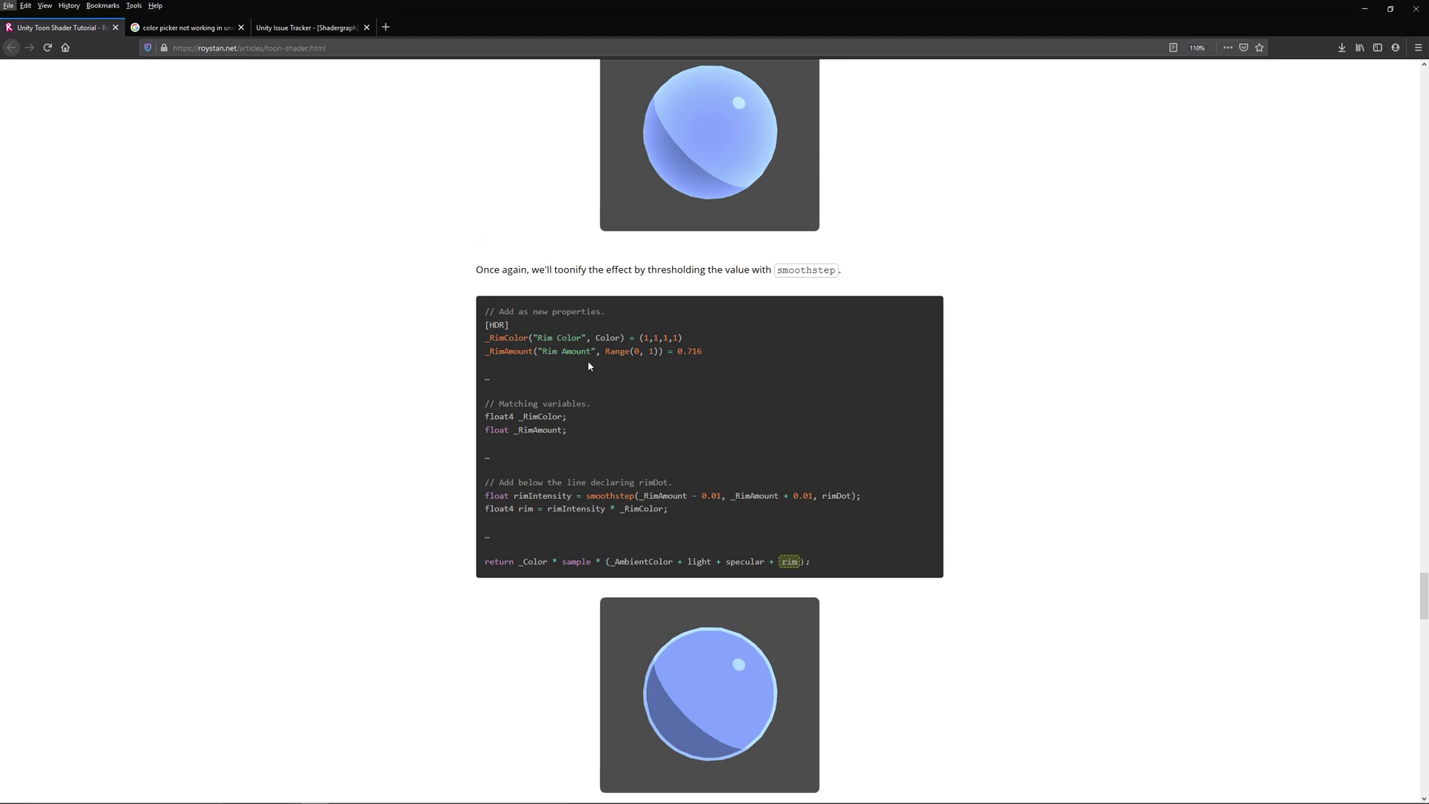
pyautogui.hotkey('alt', 'Tab')
# - Enlarge the graph area and add a Fresnel Effect node below the Half Vector group
pyautogui.scroll(-2, 512, 430)
pyautogui.moveTo(512, 430); pyautogui.dragTo(915, 294, button='middle')
pyautogui.scroll(-1, 514, 423)
pyautogui.moveTo(514, 422); pyautogui.dragTo(842, 465, button='middle')
pyautogui.scroll(2, 842, 466)
pyautogui.moveTo(673, 545); pyautogui.dragTo(675, 602)
pyautogui.moveTo(693, 432); pyautogui.dragTo(620, 441, button='middle')
pyautogui.rightClick(615, 433)
pyautogui.click(663, 439)
pyautogui.write('fr')
pyautogui.press('Down')
pyautogui.press('Return')
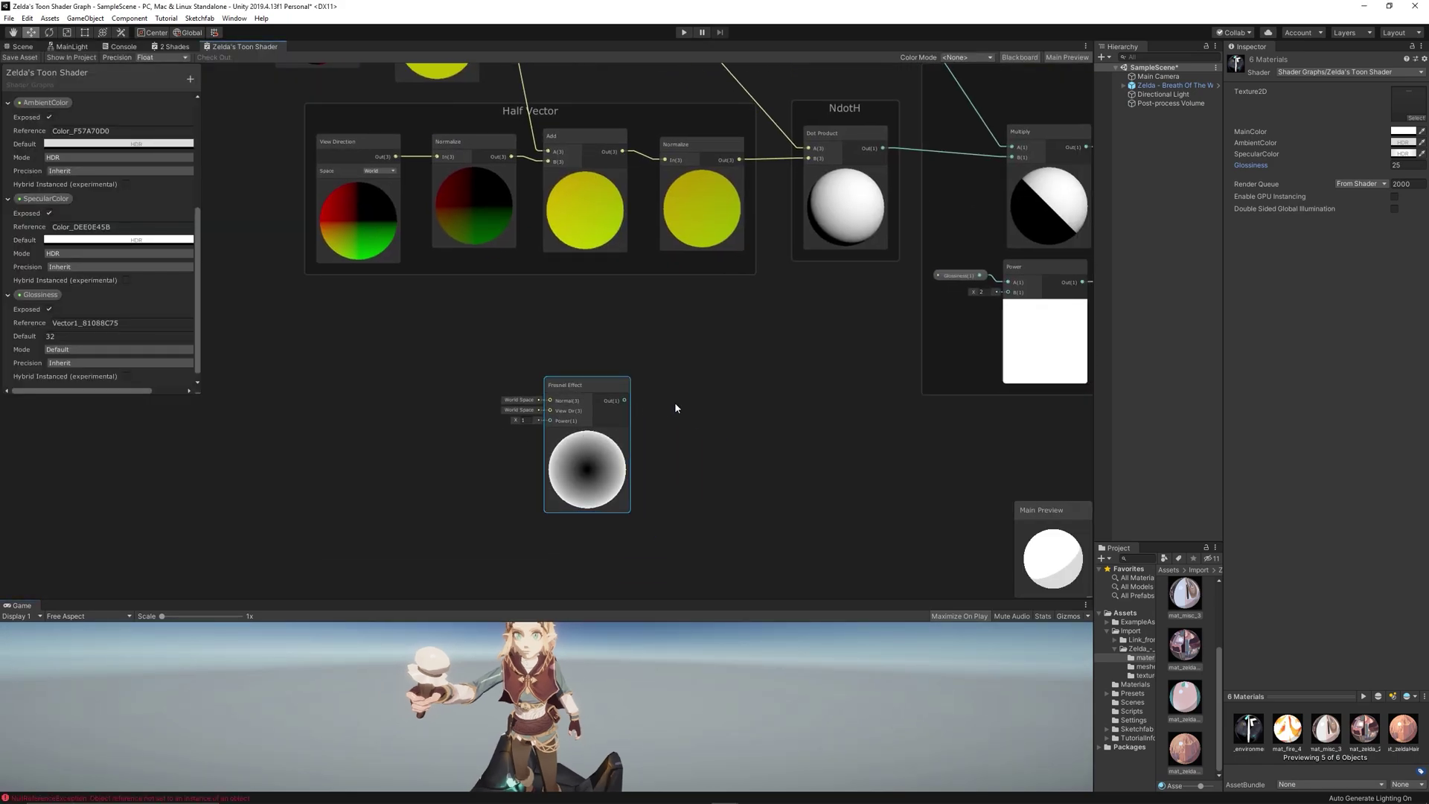
# - Widen the Blackboard and add a Color property named RimColor
pyautogui.moveTo(204, 396); pyautogui.dragTo(294, 438)
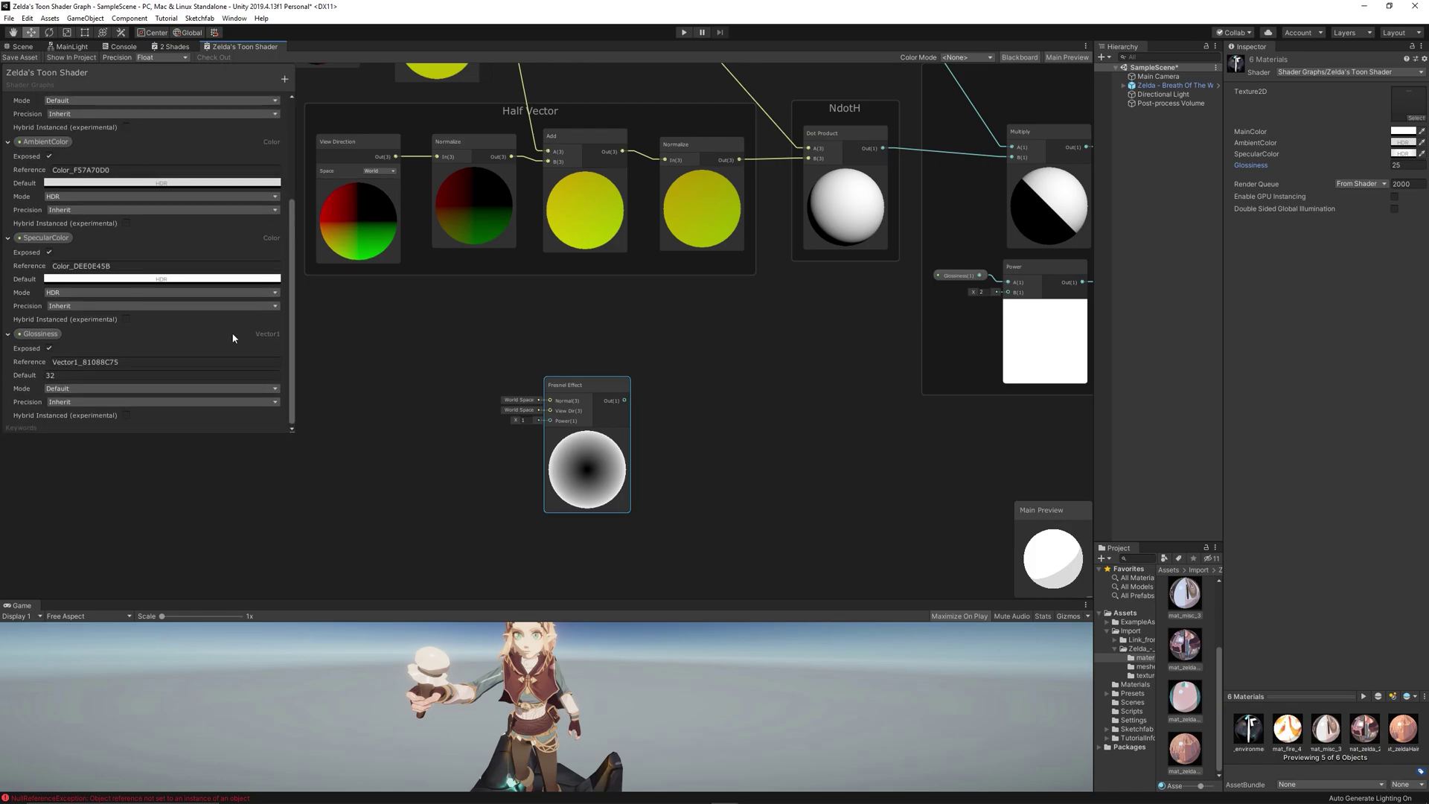
pyautogui.click(284, 79)
pyautogui.click(308, 143)
pyautogui.write('RimColor')
pyautogui.press('Return')
pyautogui.scroll(-3, 132, 240)
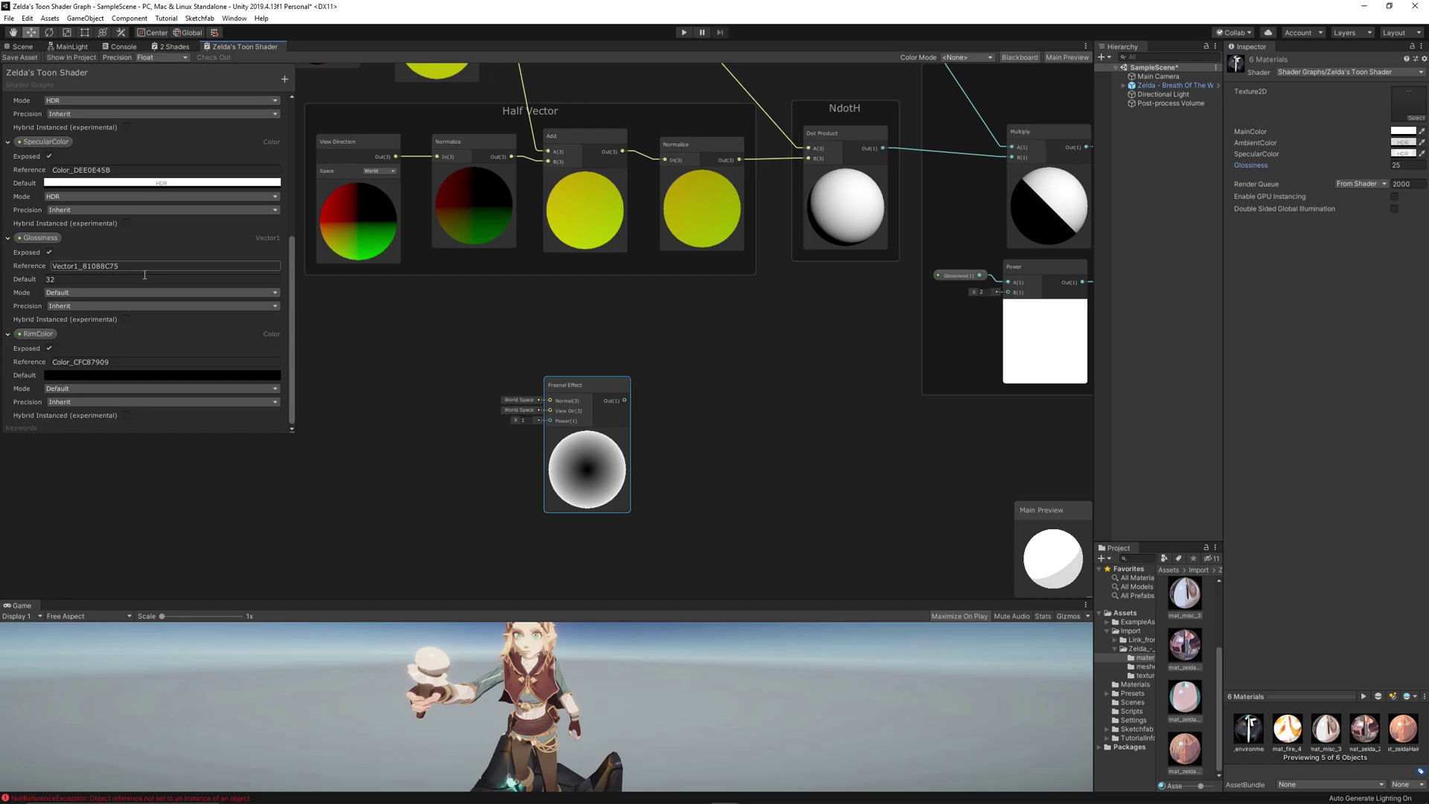
# - Switch RimColor to HDR mode and give it a white default color with raised intensity
pyautogui.click(75, 389)
pyautogui.click(75, 412)
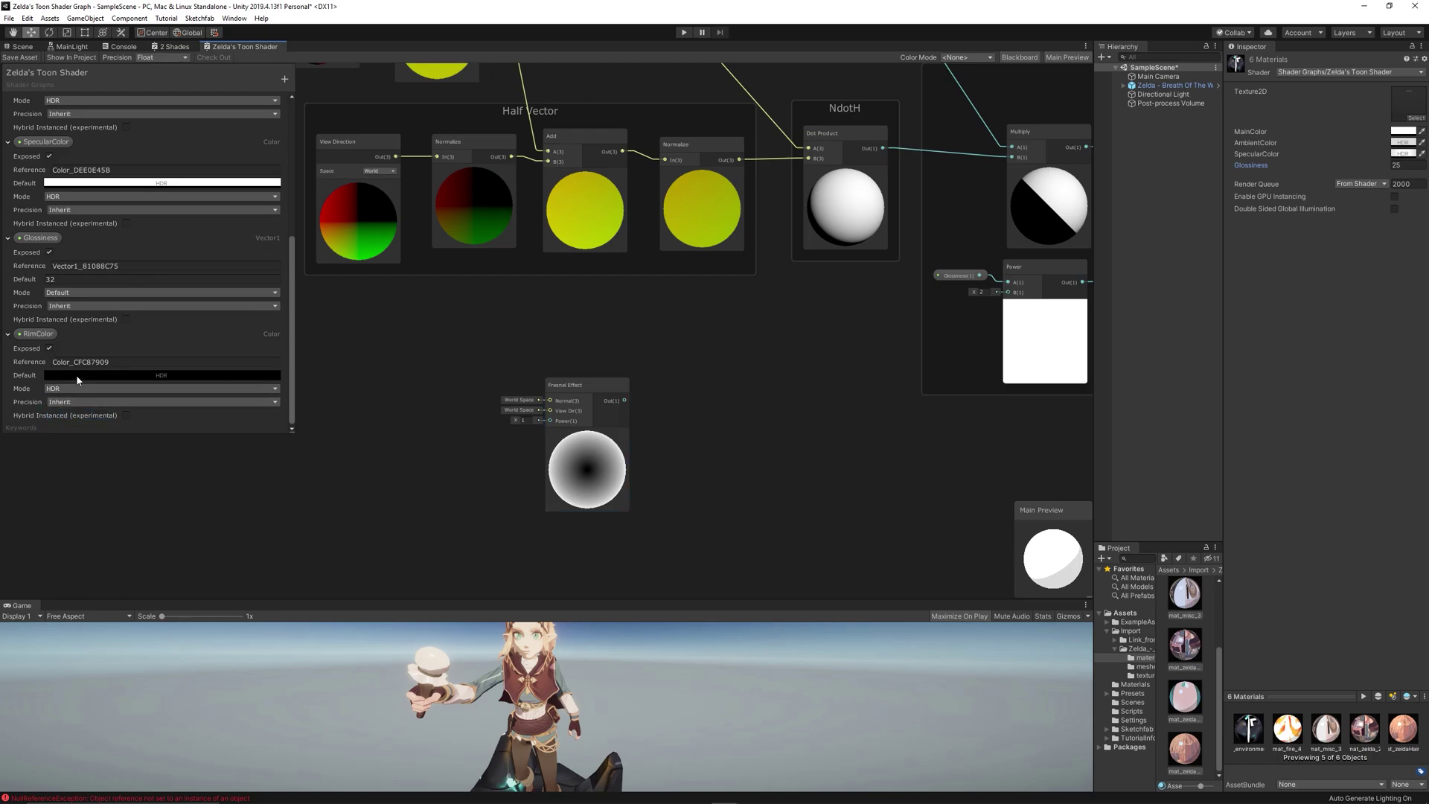
pyautogui.click(78, 376)
pyautogui.click(724, 406)
pyautogui.click(784, 604)
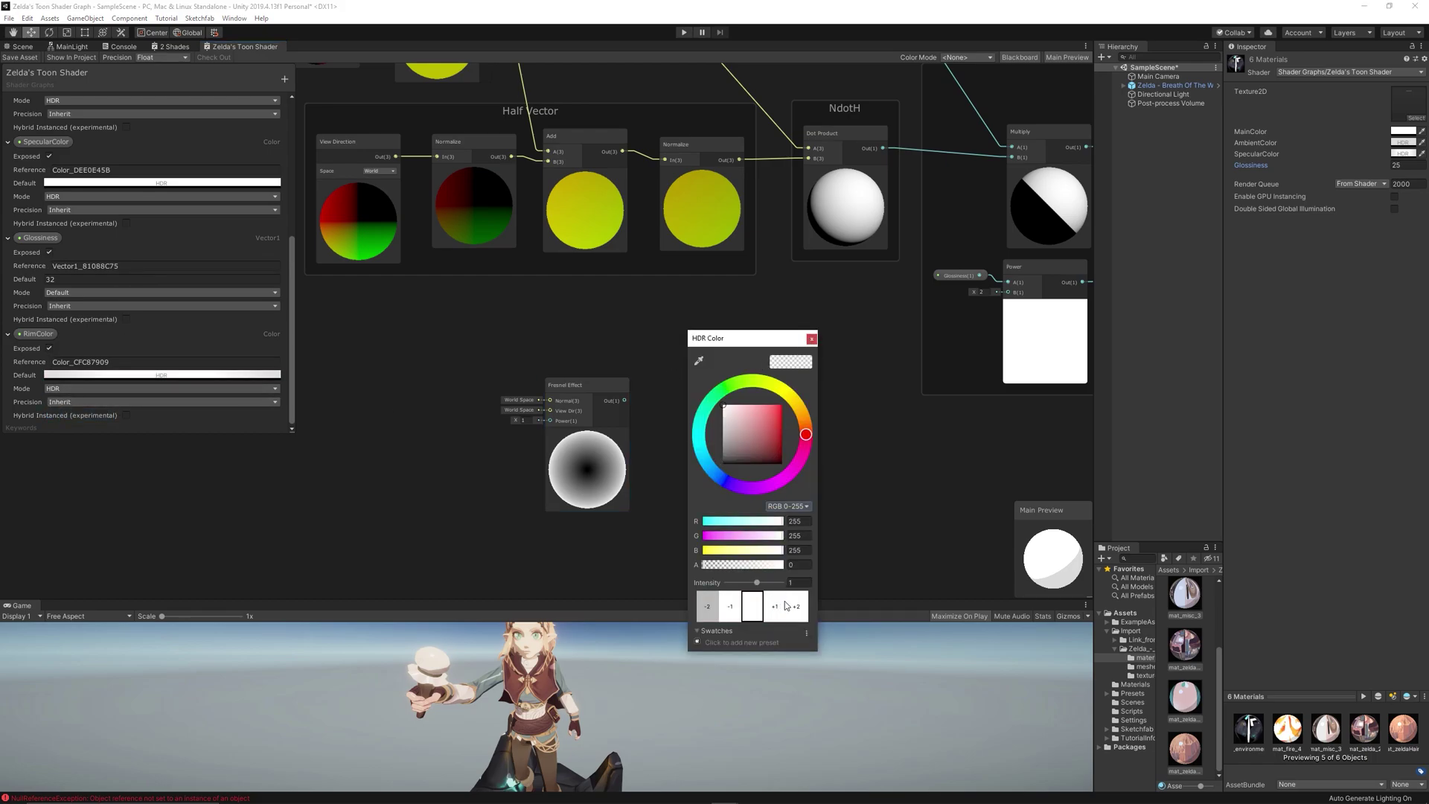
pyautogui.click(789, 602)
pyautogui.click(811, 340)
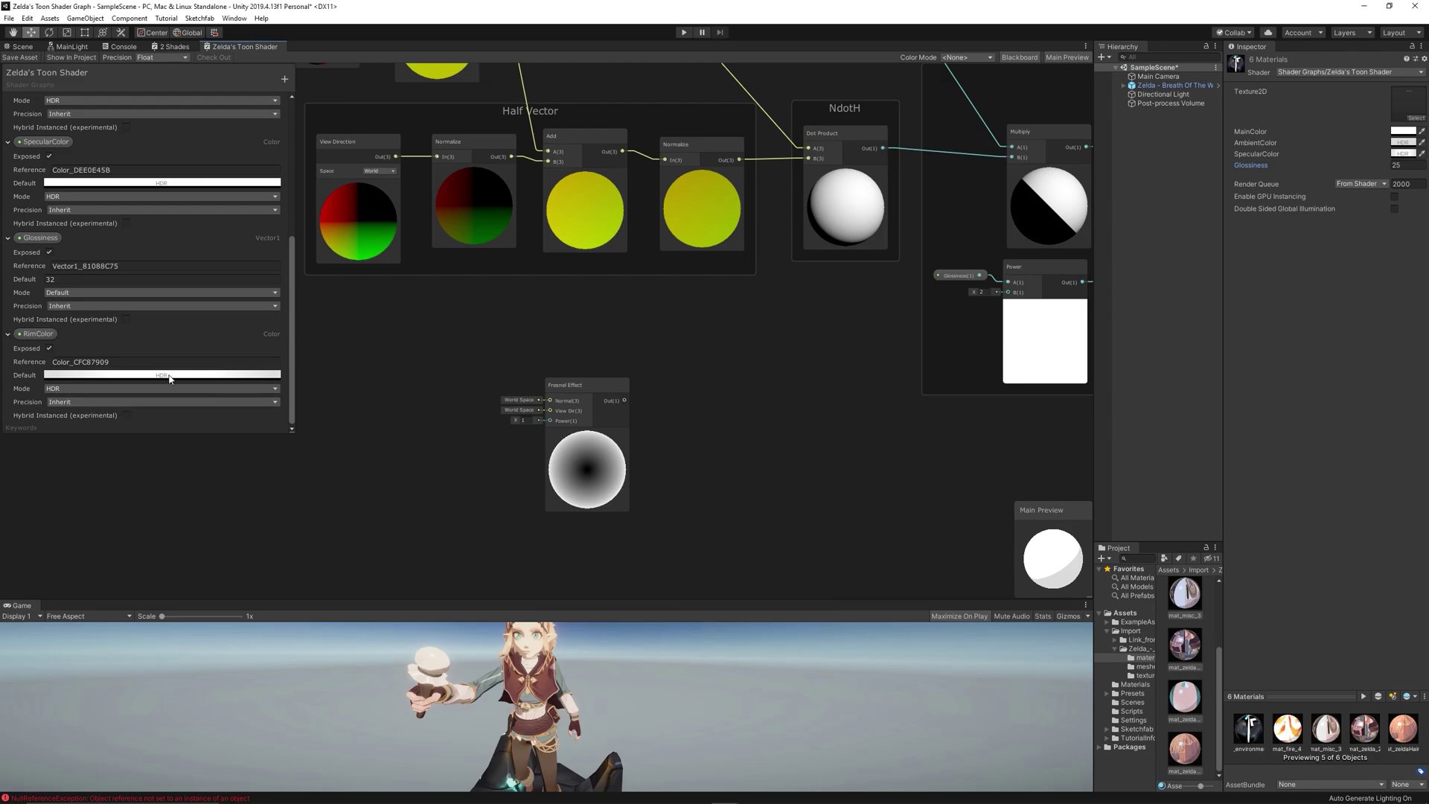
# - Add a Vector1 property named RimAmount with default 0.7 in Slider mode
pyautogui.click(282, 81)
pyautogui.click(311, 87)
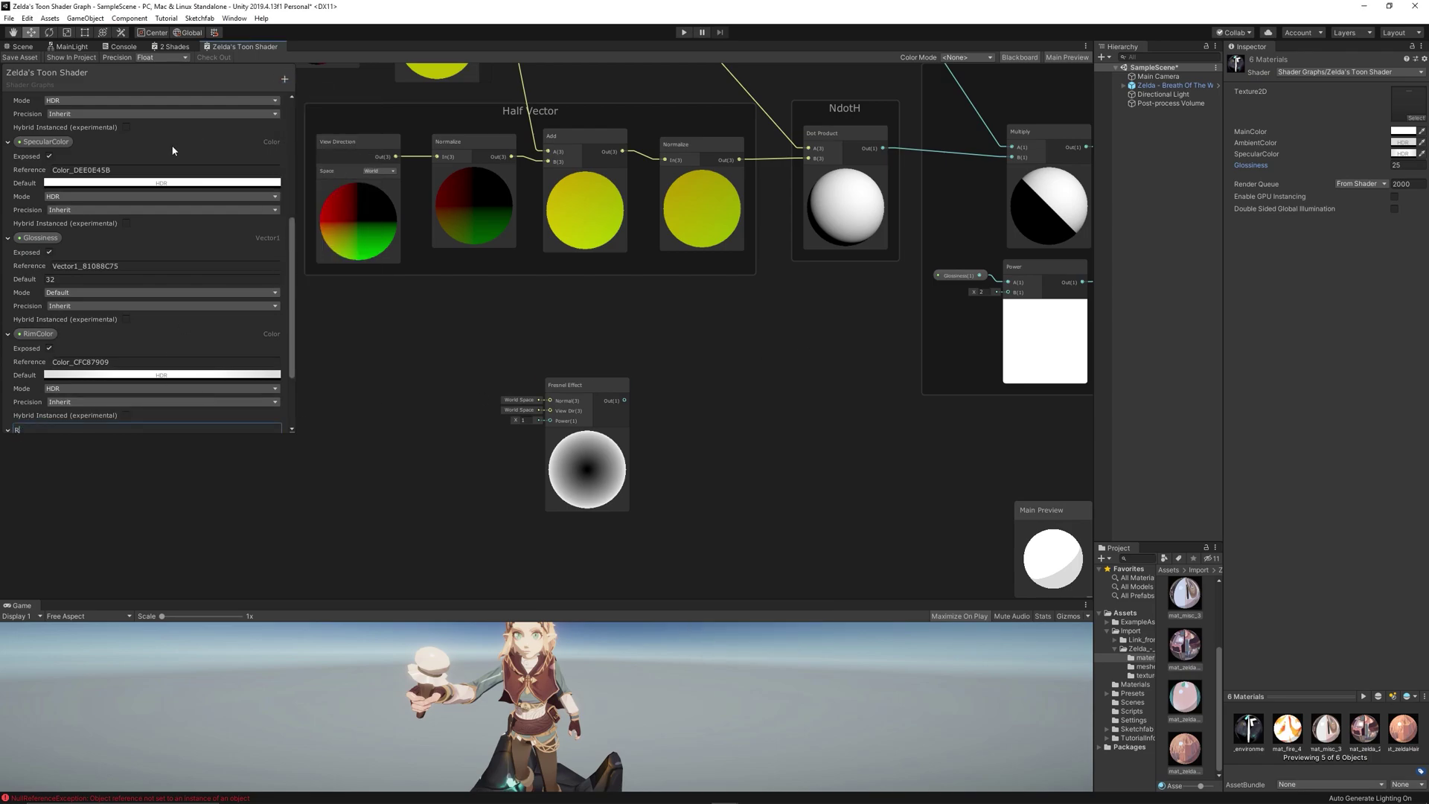
pyautogui.write('RimAmount')
pyautogui.press('Return')
pyautogui.scroll(-5, 151, 158)
pyautogui.hotkey('alt', 'Tab')
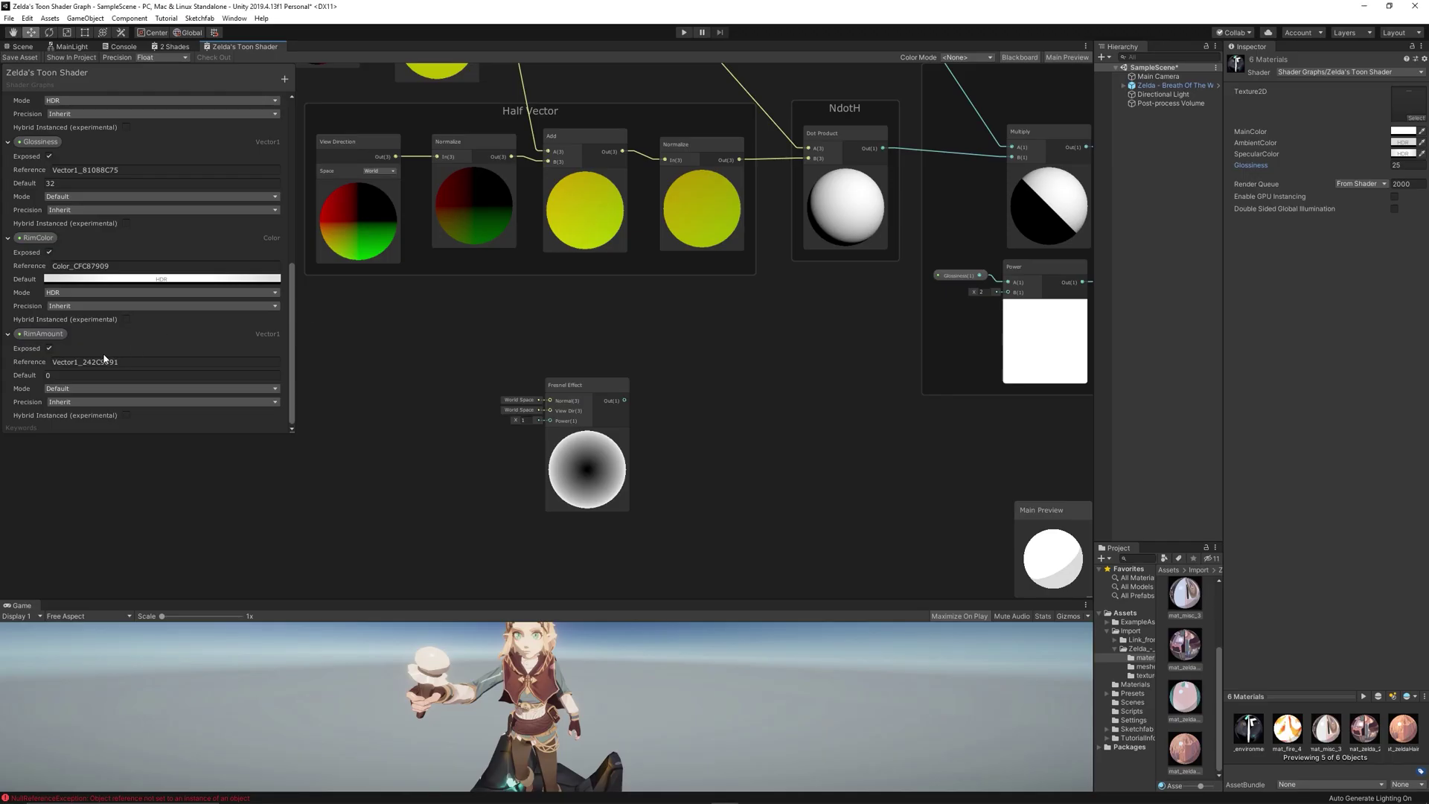
pyautogui.click(78, 375)
pyautogui.write('0.7')
pyautogui.click(103, 389)
pyautogui.click(76, 413)
# - Add a Smoothstep node beside the Fresnel Effect node
pyautogui.scroll(-2, 119, 412)
pyautogui.scroll(2, 851, 409)
pyautogui.rightClick(789, 393)
pyautogui.click(835, 403)
pyautogui.write('sm')
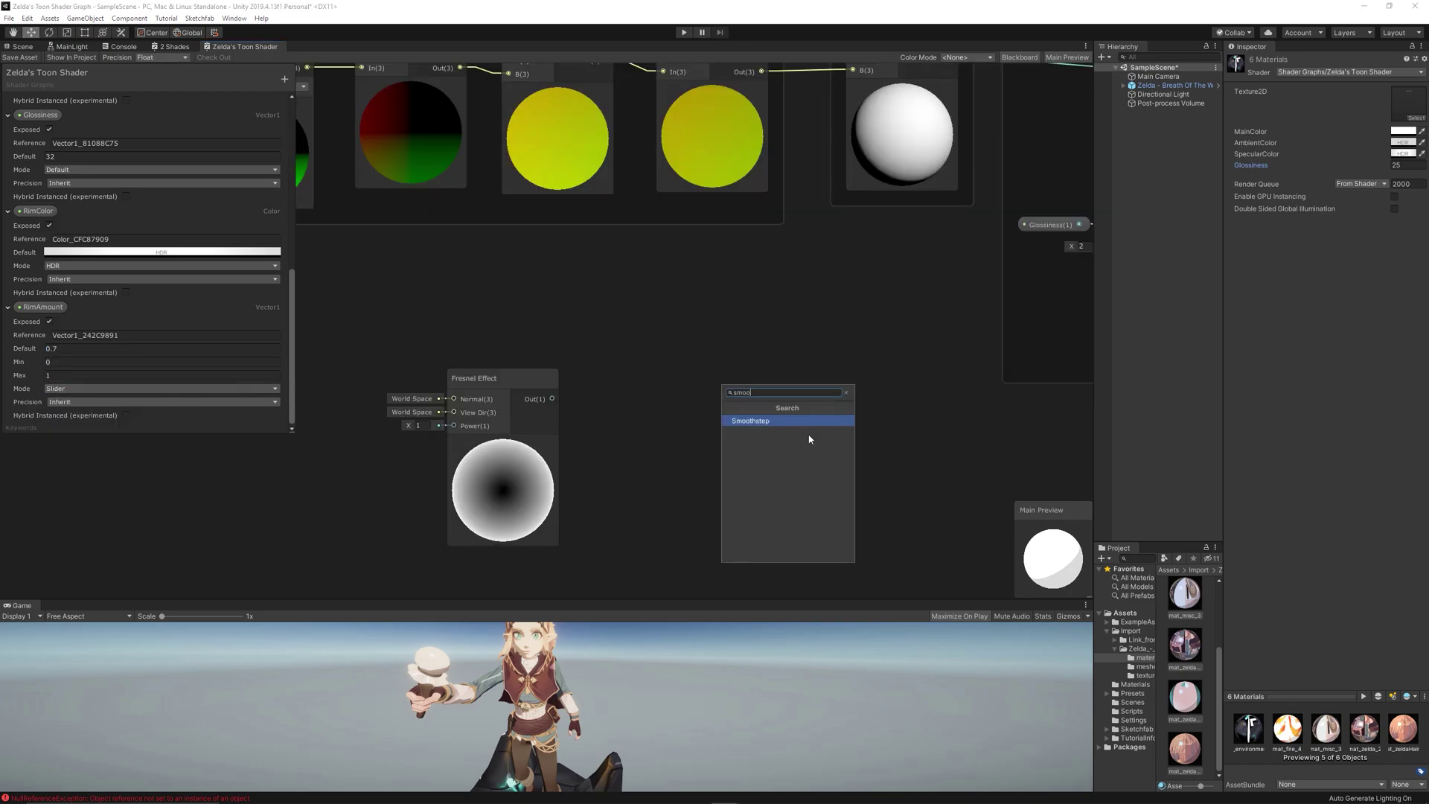
pyautogui.write('oo')
pyautogui.click(796, 421)
# - Place the RimAmount property in the graph above Fresnel Effect and create an Add node beside it
pyautogui.rightClick(587, 279)
pyautogui.click(536, 261)
pyautogui.moveTo(44, 306); pyautogui.dragTo(588, 347)
pyautogui.rightClick(658, 322)
pyautogui.click(681, 304)
pyautogui.rightClick(681, 304)
pyautogui.click(684, 309)
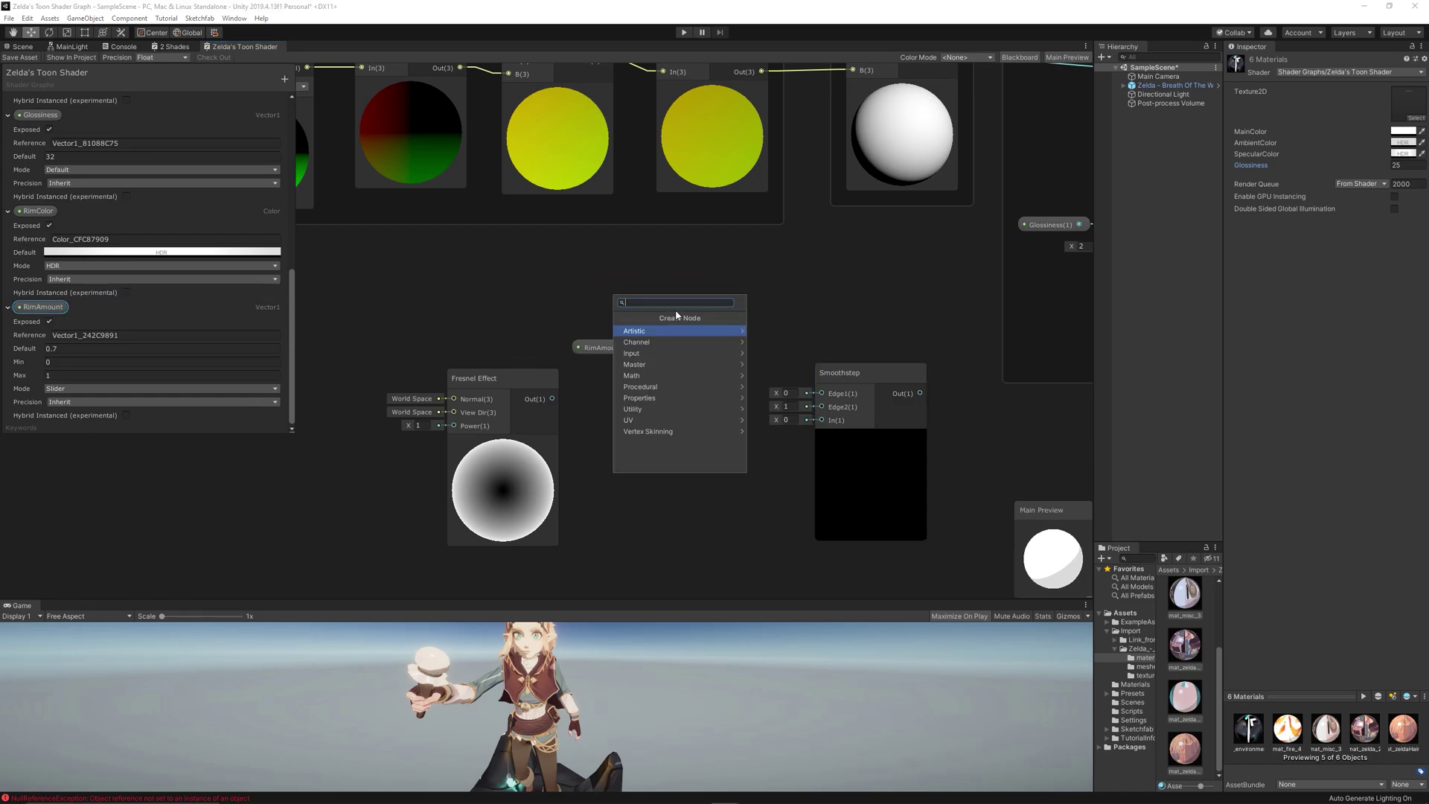
pyautogui.write('add')
pyautogui.press('Return')
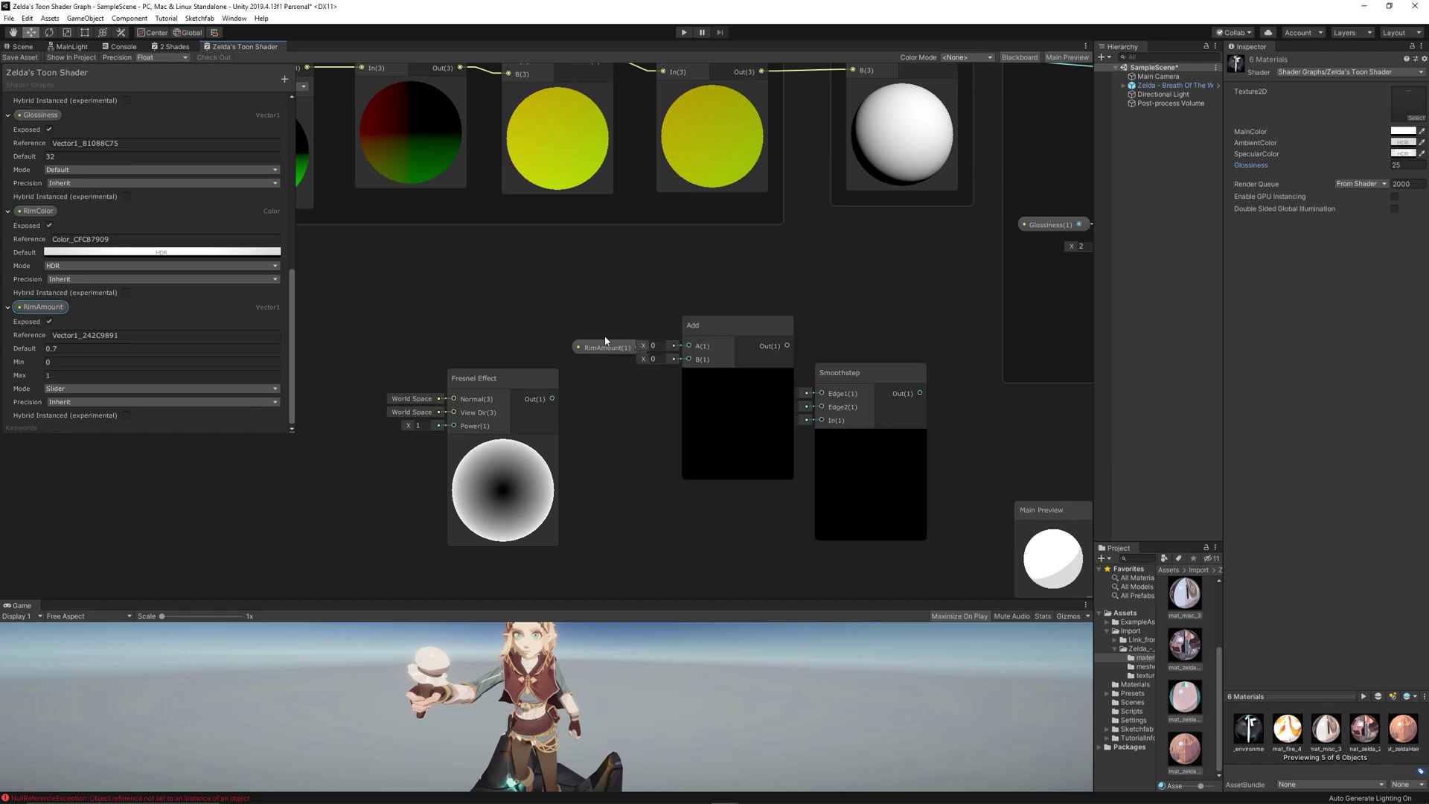
# - Connect RimAmount to the Add node's A, set B to 0.01, link its output to Smoothstep Edge1 and collapse its preview
pyautogui.moveTo(606, 341); pyautogui.dragTo(689, 345)
pyautogui.click(709, 325)
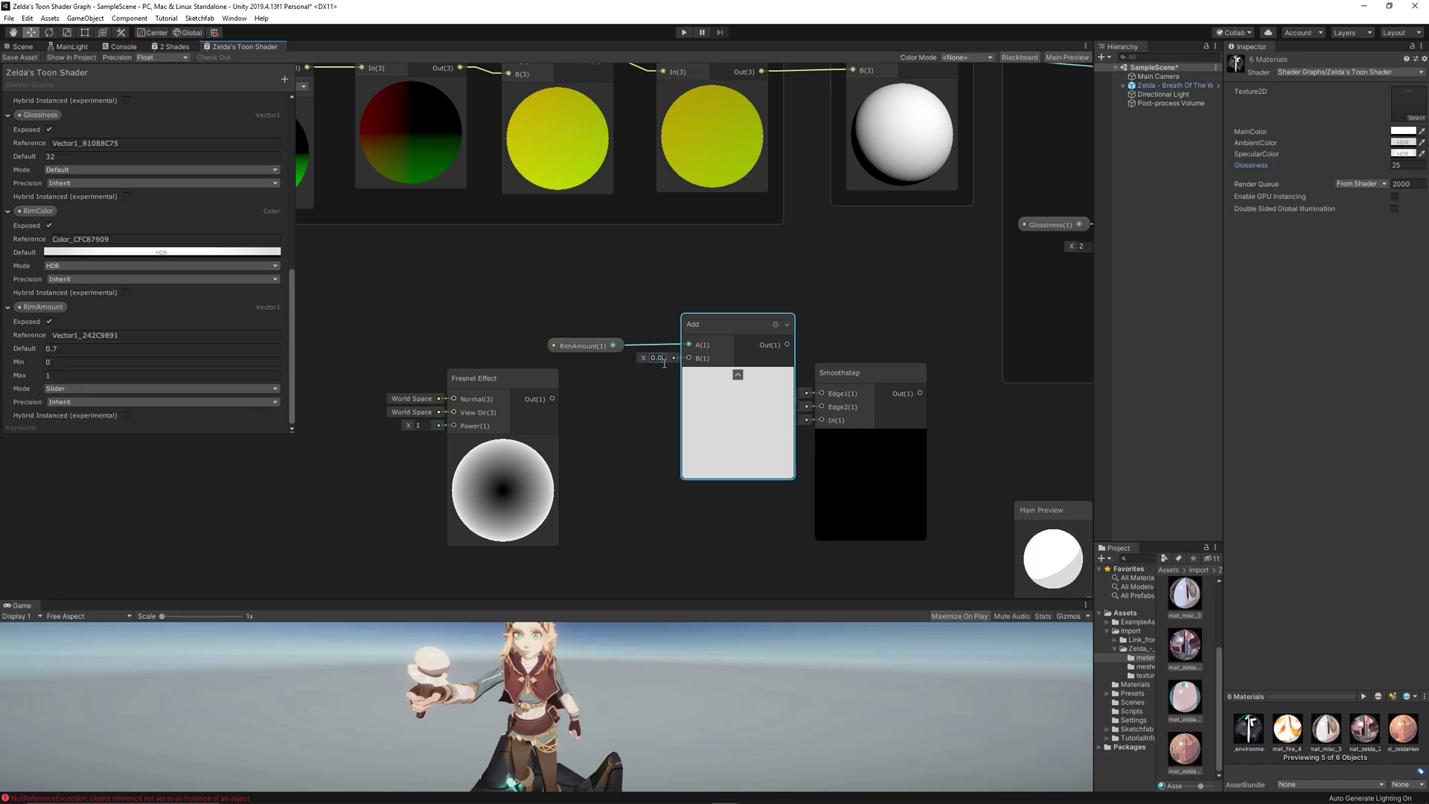
pyautogui.moveTo(711, 337); pyautogui.dragTo(804, 397)
pyautogui.rightClick(644, 388)
pyautogui.click(732, 377)
pyautogui.click(731, 376)
# - Create a Subtract node below the rim Add node and set its B value to 0.01
pyautogui.rightClick(659, 398)
pyautogui.click(686, 408)
pyautogui.write('subyt')
pyautogui.press('BackSpace')
pyautogui.press('Return')
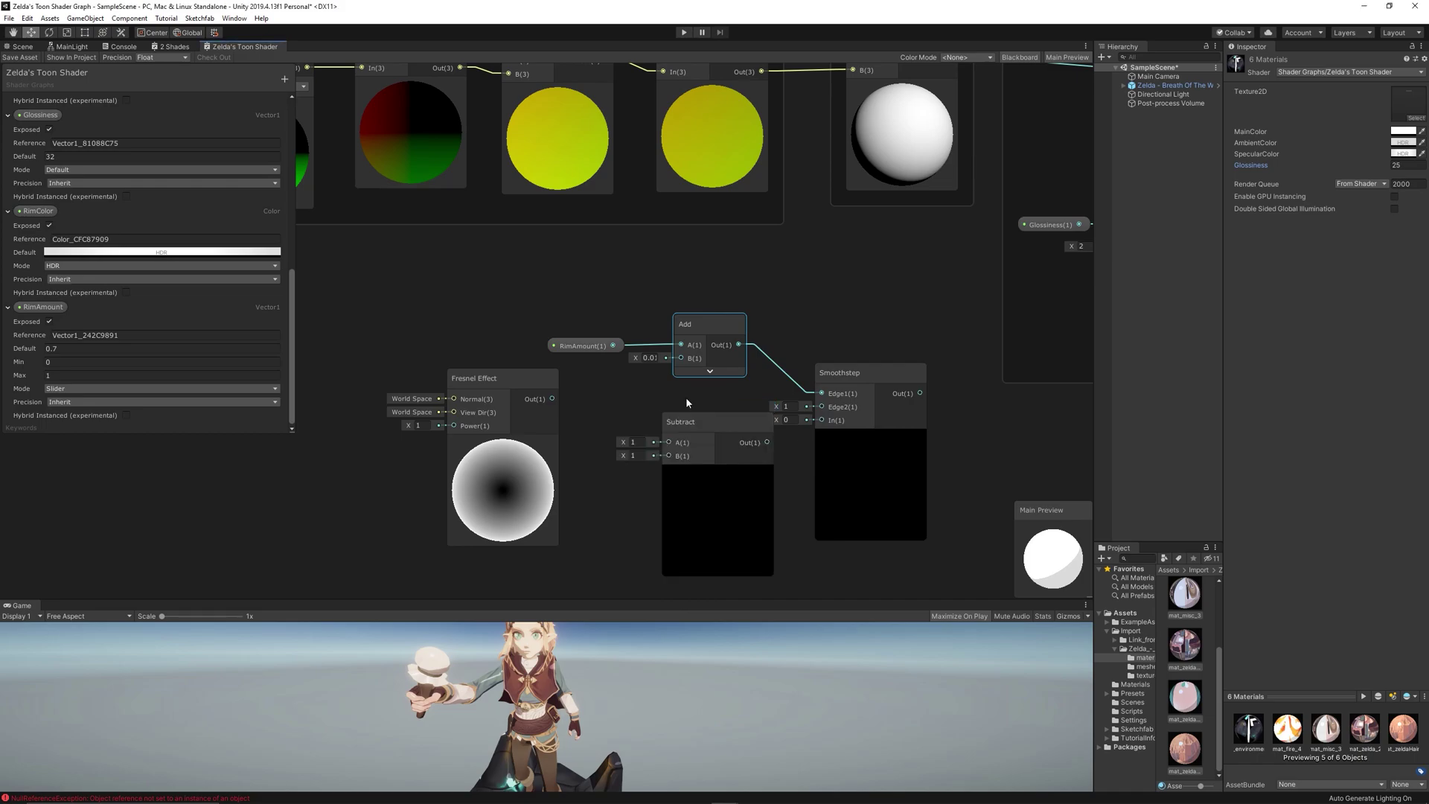
pyautogui.click(642, 454)
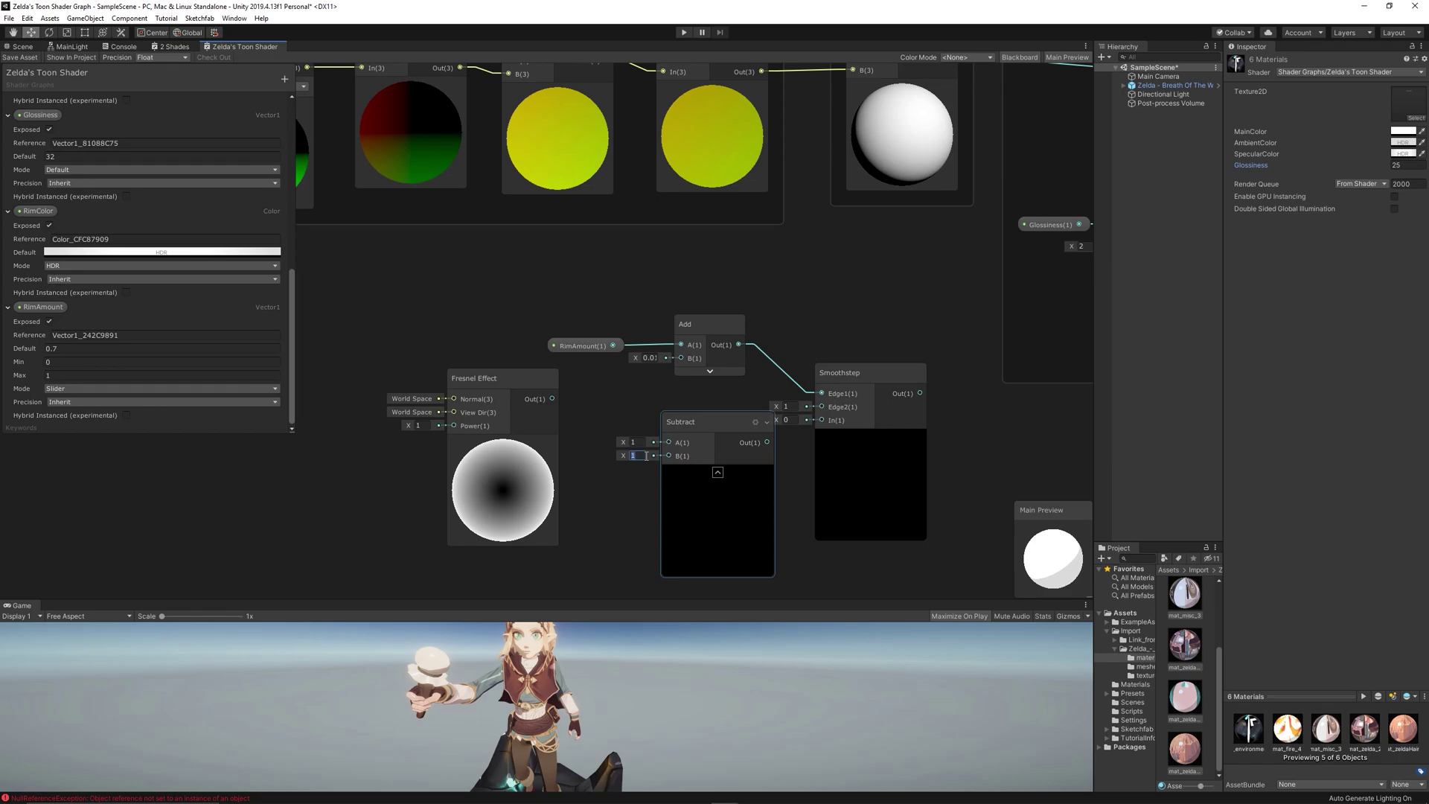
pyautogui.write('0')
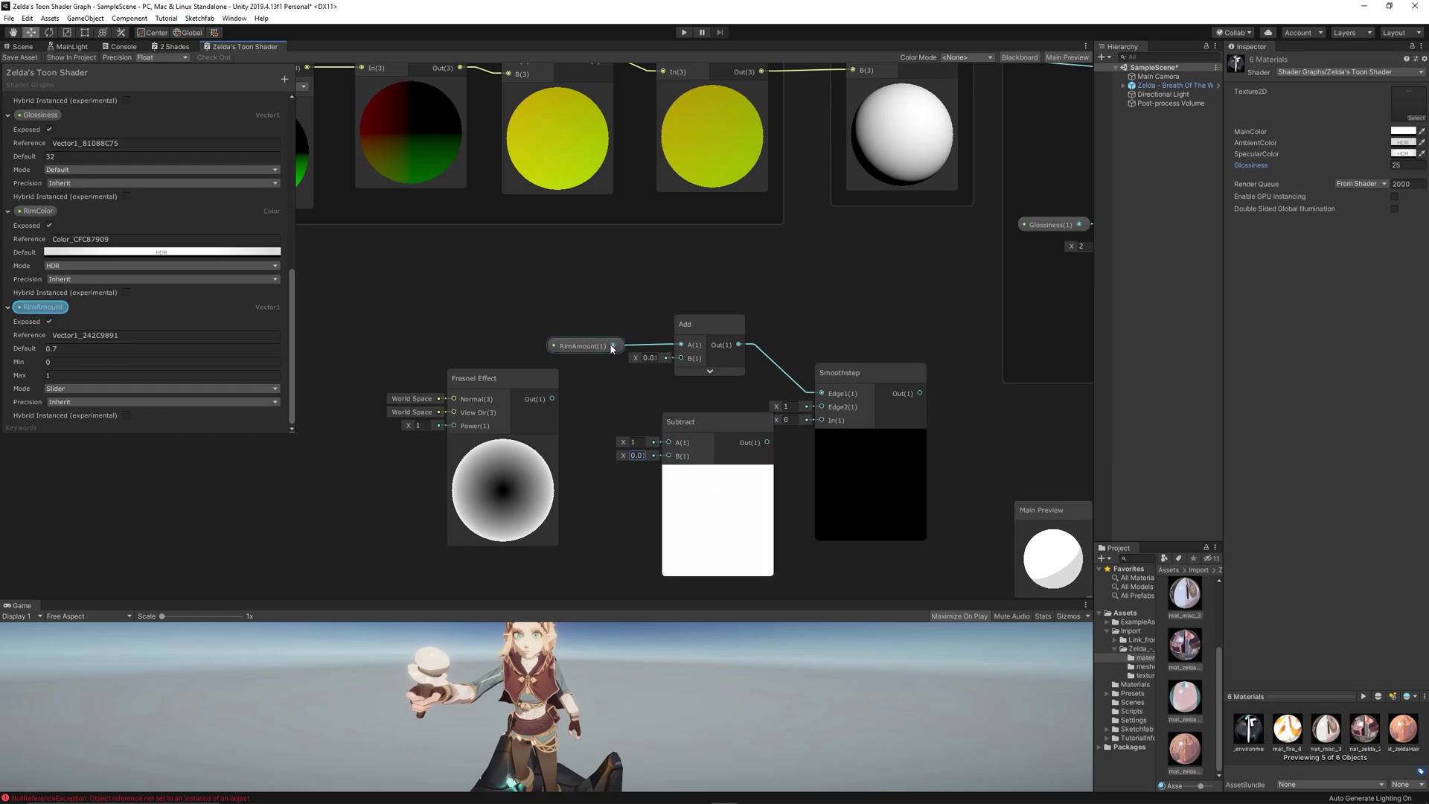
# - Connect RimAmount through the Subtract node to Smoothstep Edge2, and connect Fresnel Effect to Smoothstep's In
pyautogui.moveTo(612, 346); pyautogui.dragTo(668, 443)
pyautogui.moveTo(767, 442); pyautogui.dragTo(822, 407)
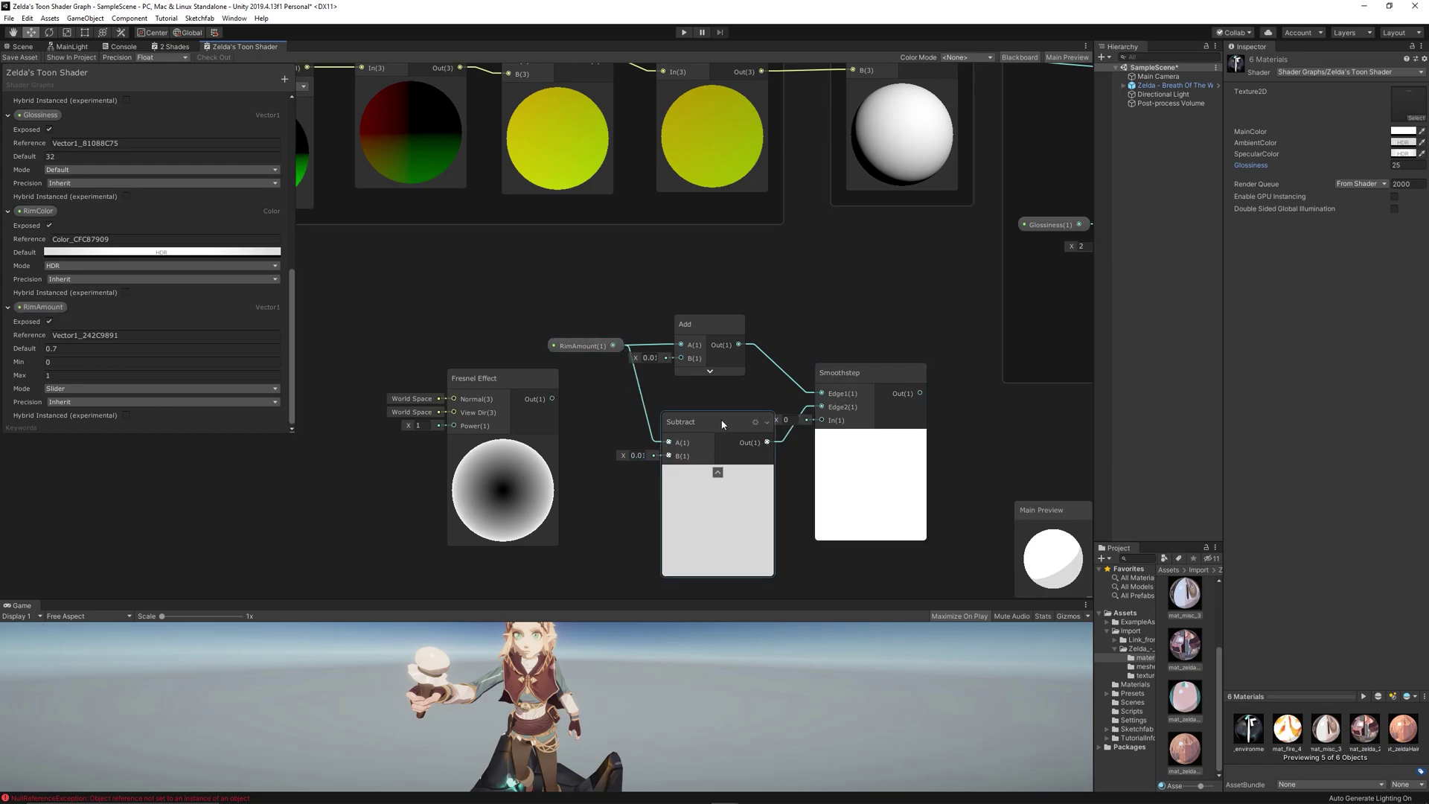
pyautogui.moveTo(707, 422); pyautogui.dragTo(704, 394)
pyautogui.moveTo(555, 399); pyautogui.dragTo(815, 421)
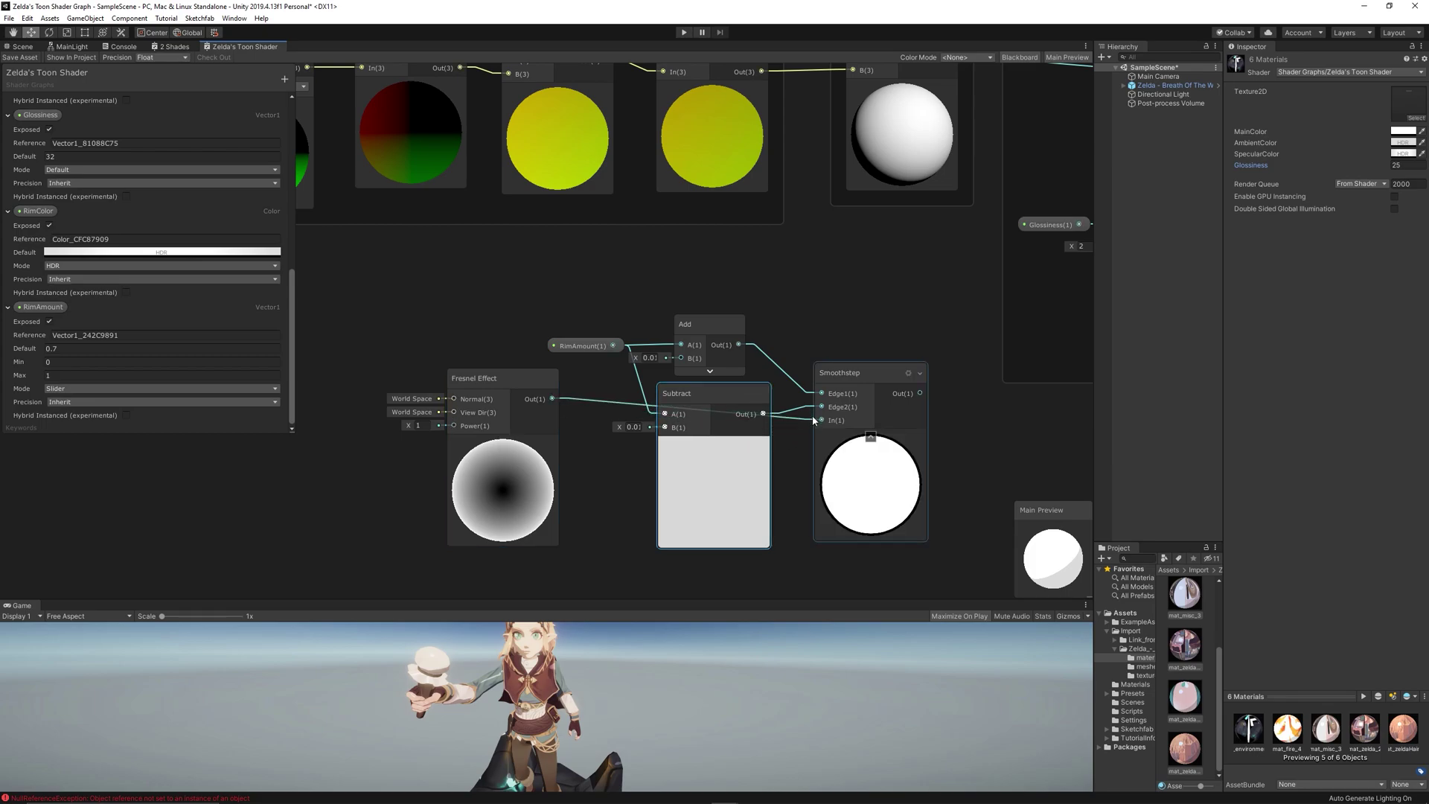
# - Collapse the Subtract preview and arrange Subtract above Add, with RimAmount shifted beside them
pyautogui.moveTo(699, 389); pyautogui.dragTo(694, 309)
pyautogui.moveTo(581, 350); pyautogui.dragTo(547, 318)
pyautogui.moveTo(719, 388); pyautogui.dragTo(715, 276)
pyautogui.click(713, 413)
pyautogui.moveTo(699, 332); pyautogui.dragTo(697, 381)
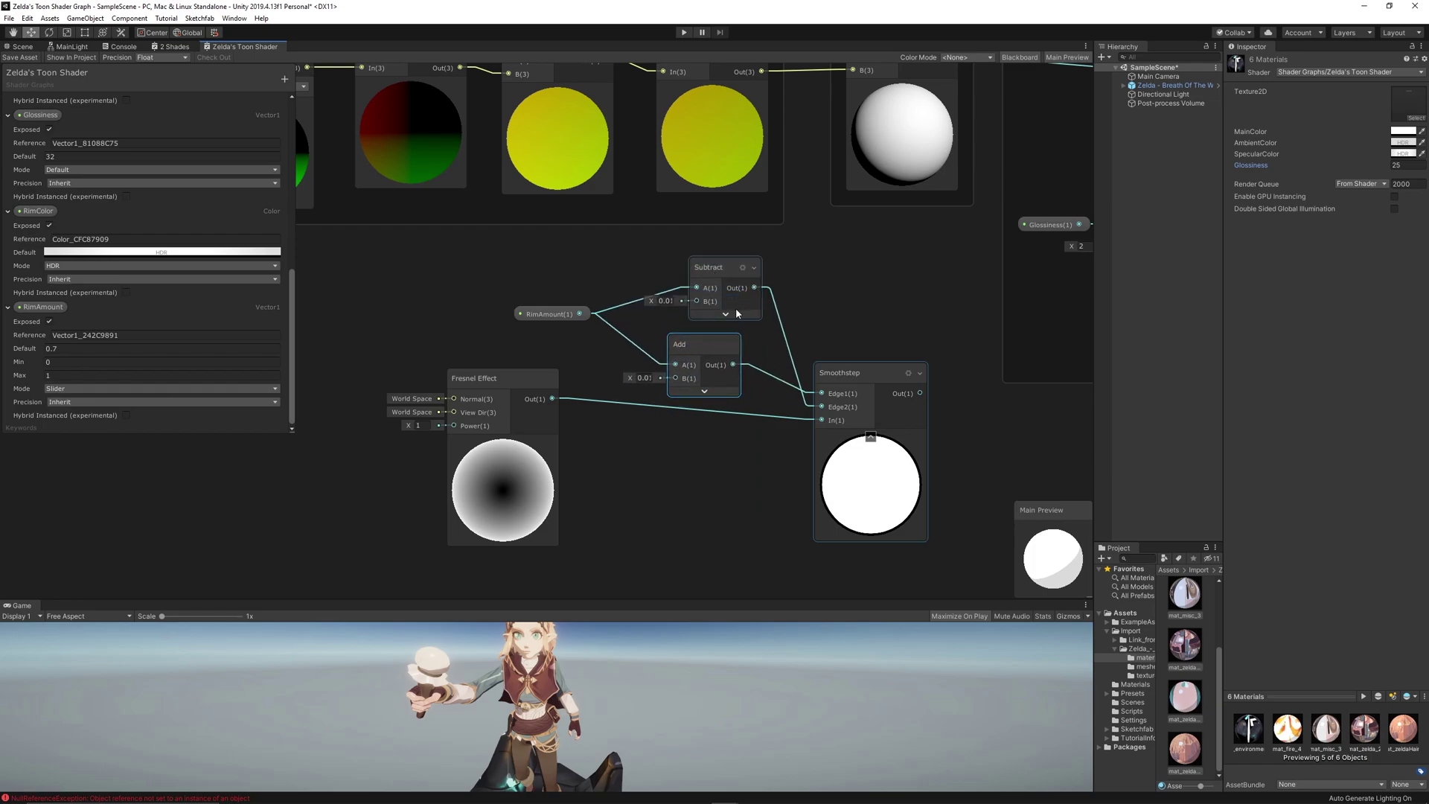
# - Rewire the rim Smoothstep so Subtract feeds Edge1 and Add feeds Edge2, and align the Subtract node
pyautogui.moveTo(800, 378); pyautogui.dragTo(822, 394)
pyautogui.moveTo(734, 365); pyautogui.dragTo(821, 407)
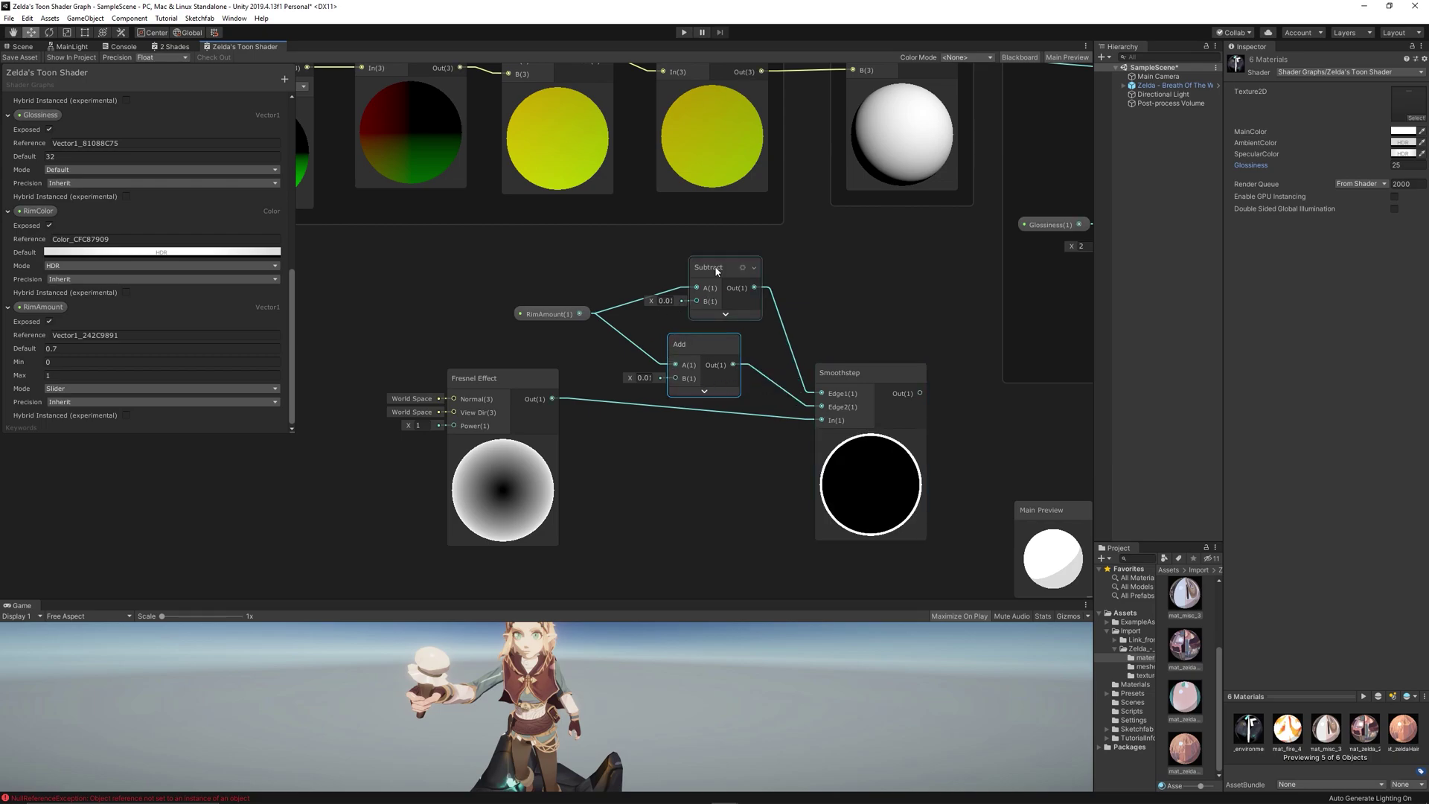
pyautogui.moveTo(717, 270); pyautogui.dragTo(687, 271)
# - Add a Multiply node near the Fresnel Effect node
pyautogui.moveTo(546, 361); pyautogui.dragTo(658, 349, button='middle')
pyautogui.scroll(-3, 655, 352)
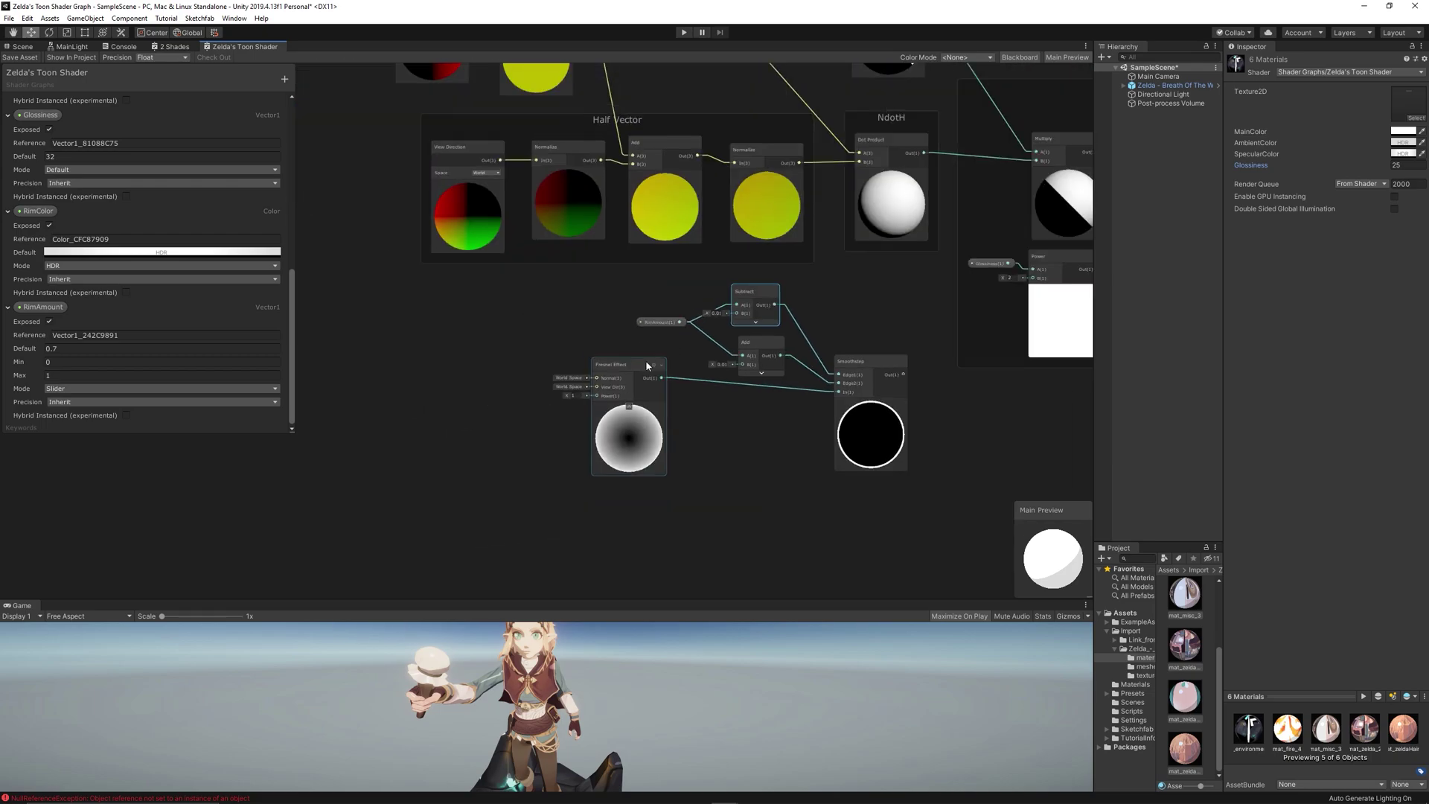
pyautogui.scroll(2, 543, 338)
pyautogui.moveTo(542, 338); pyautogui.dragTo(672, 630, button='middle')
pyautogui.moveTo(670, 555); pyautogui.dragTo(558, 507, button='middle')
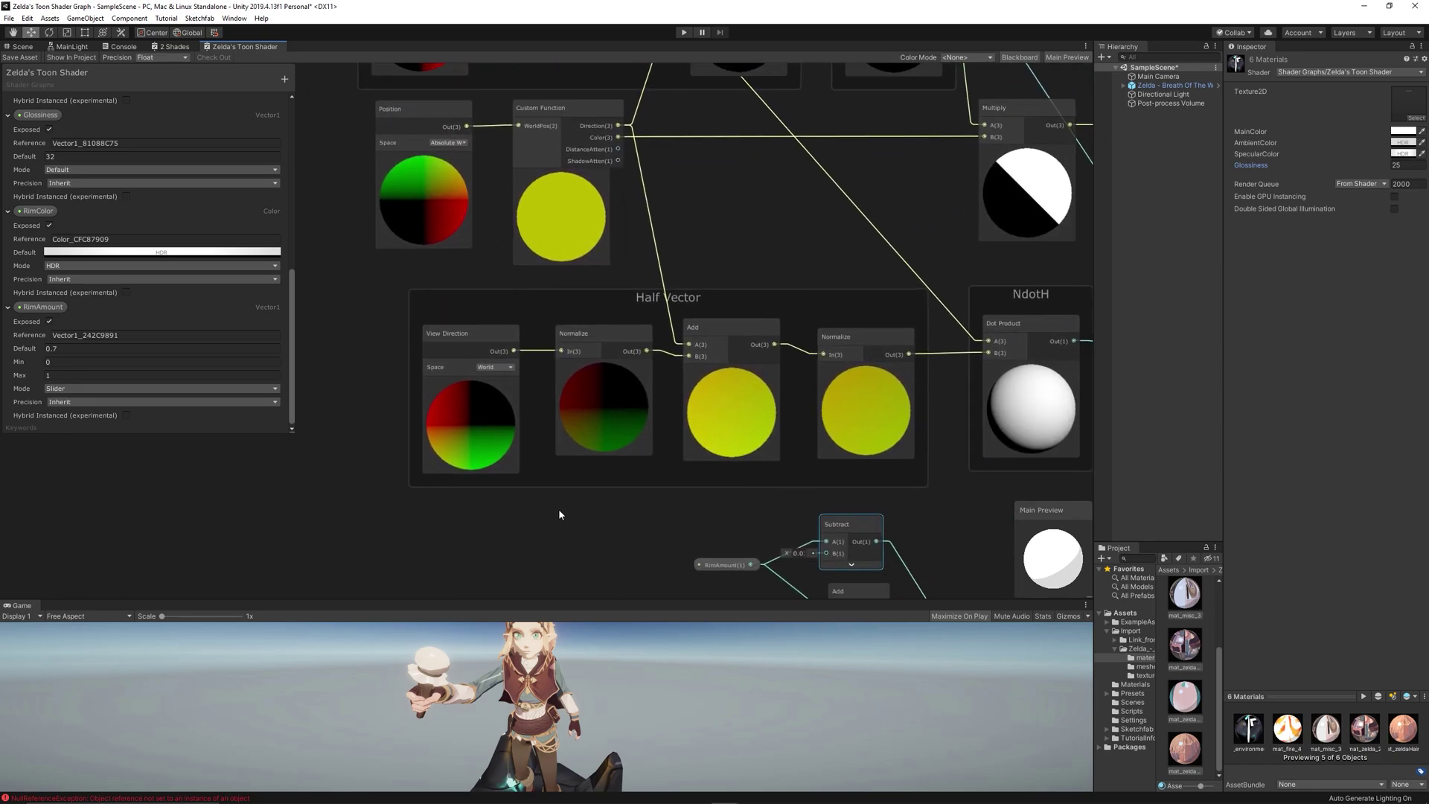
pyautogui.moveTo(558, 429); pyautogui.dragTo(568, 507, button='middle')
pyautogui.scroll(-2, 579, 449)
pyautogui.moveTo(658, 460); pyautogui.dragTo(551, 386, button='middle')
pyautogui.rightClick(537, 422)
pyautogui.click(558, 430)
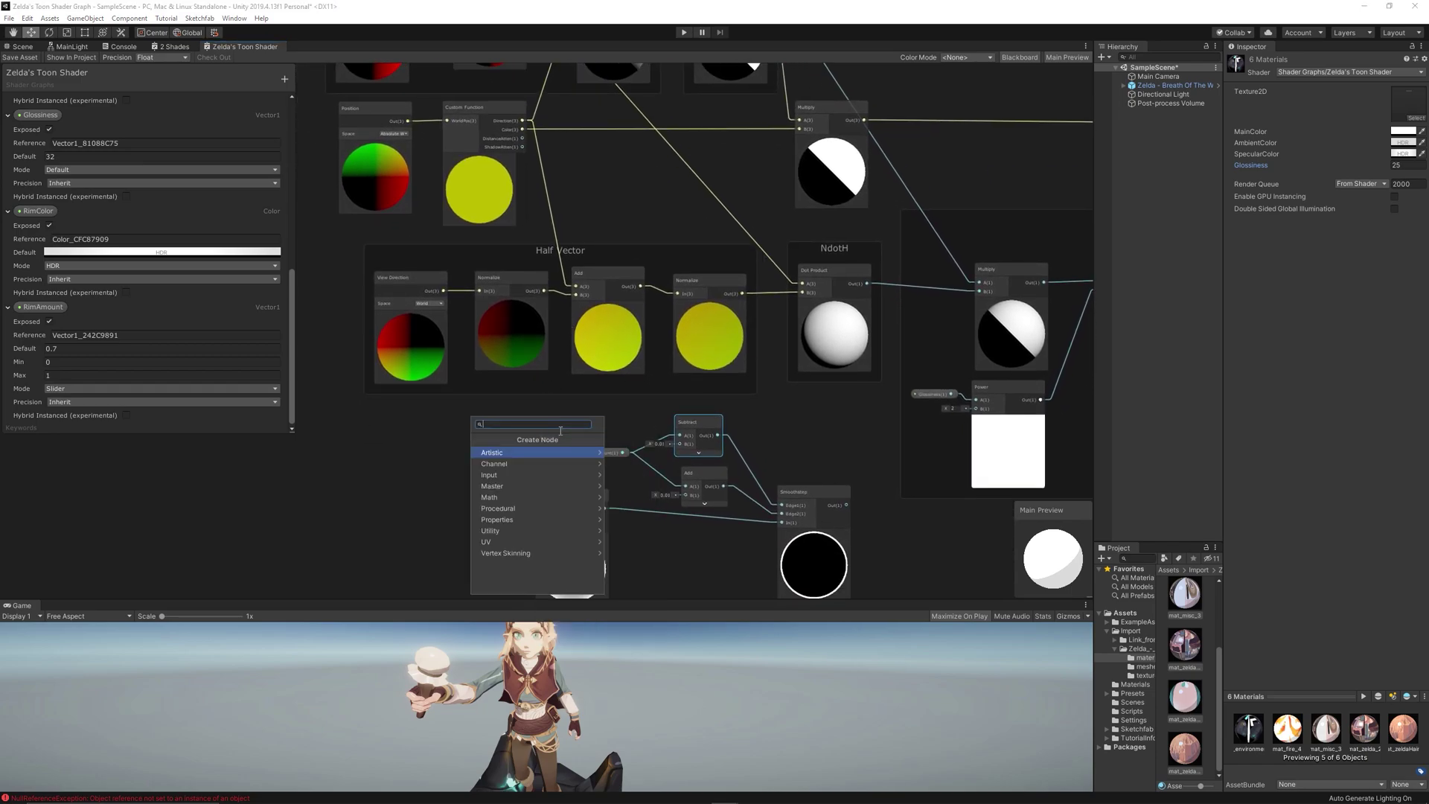
pyautogui.write('multiply')
pyautogui.click(543, 453)
# - Route the Fresnel Effect output through the new Multiply node's A input into the rim Smoothstep's In
pyautogui.moveTo(559, 445)
pyautogui.mouseDown()
pyautogui.moveTo(542, 413)
pyautogui.moveTo(502, 397)
pyautogui.moveTo(568, 460)
pyautogui.mouseUp()
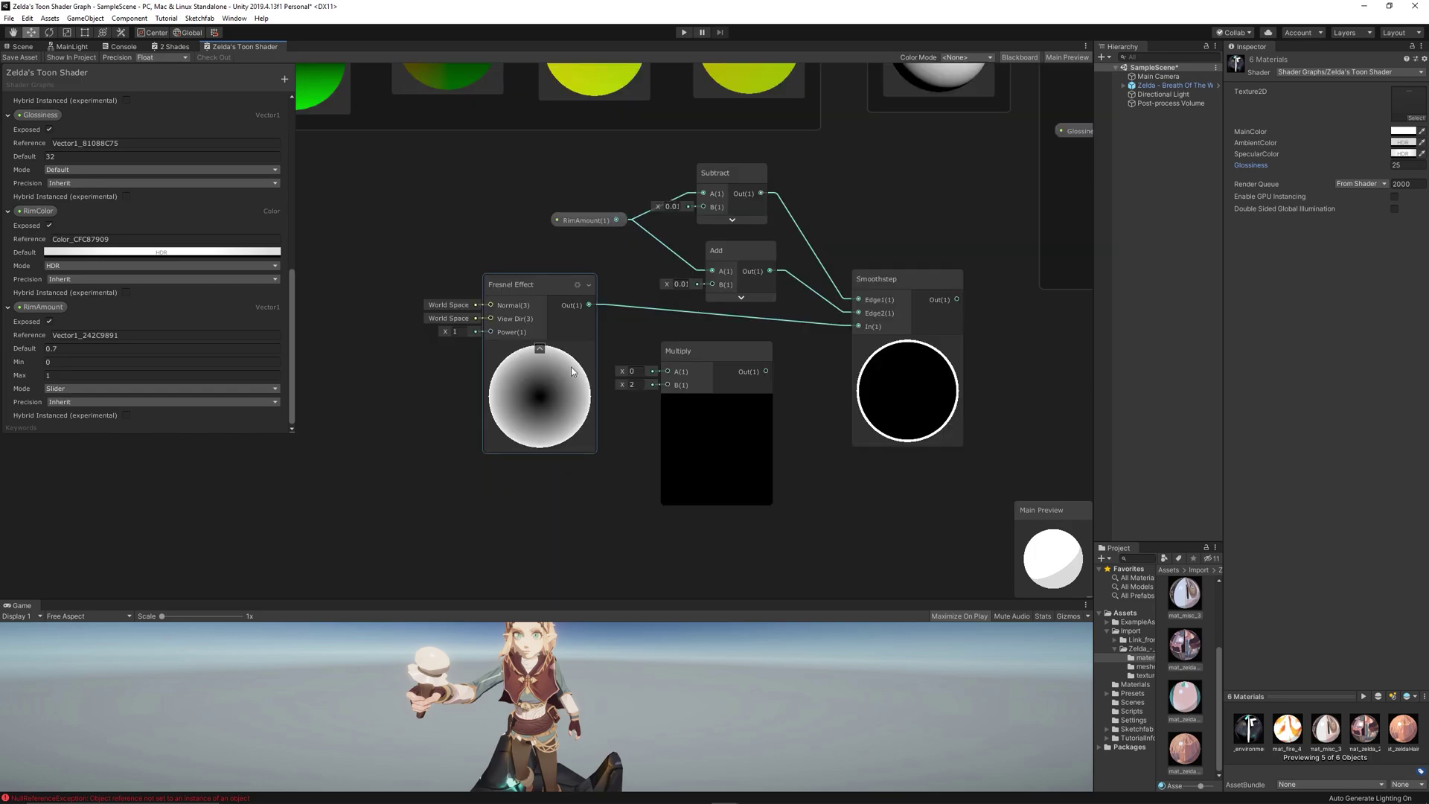
pyautogui.moveTo(589, 304); pyautogui.dragTo(668, 372)
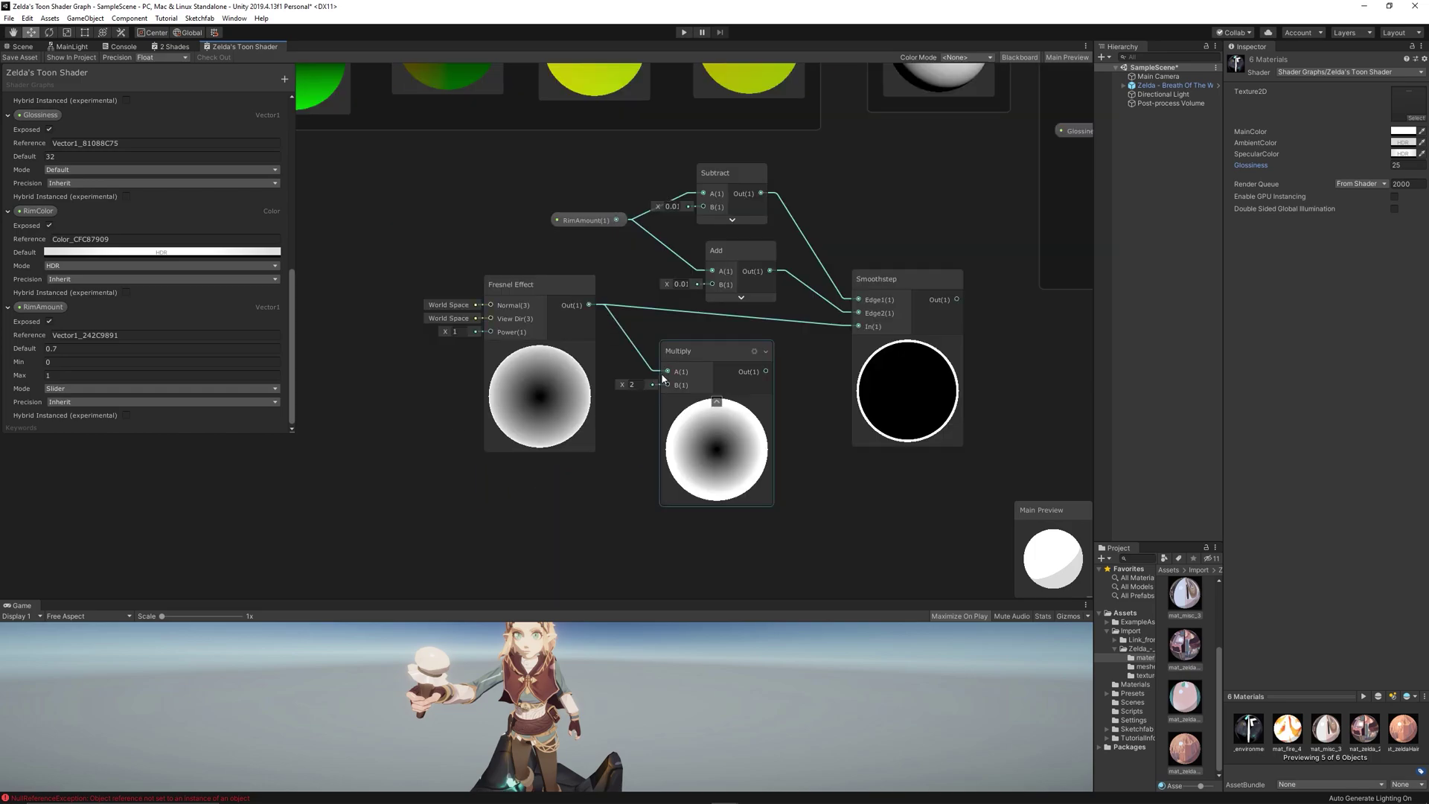
pyautogui.moveTo(766, 371); pyautogui.dragTo(858, 326)
# - Add a Power node near the Fresnel Effect node
pyautogui.scroll(-1, 574, 352)
pyautogui.moveTo(490, 277); pyautogui.dragTo(646, 348, button='middle')
pyautogui.rightClick(574, 506)
pyautogui.click(610, 513)
pyautogui.write('p')
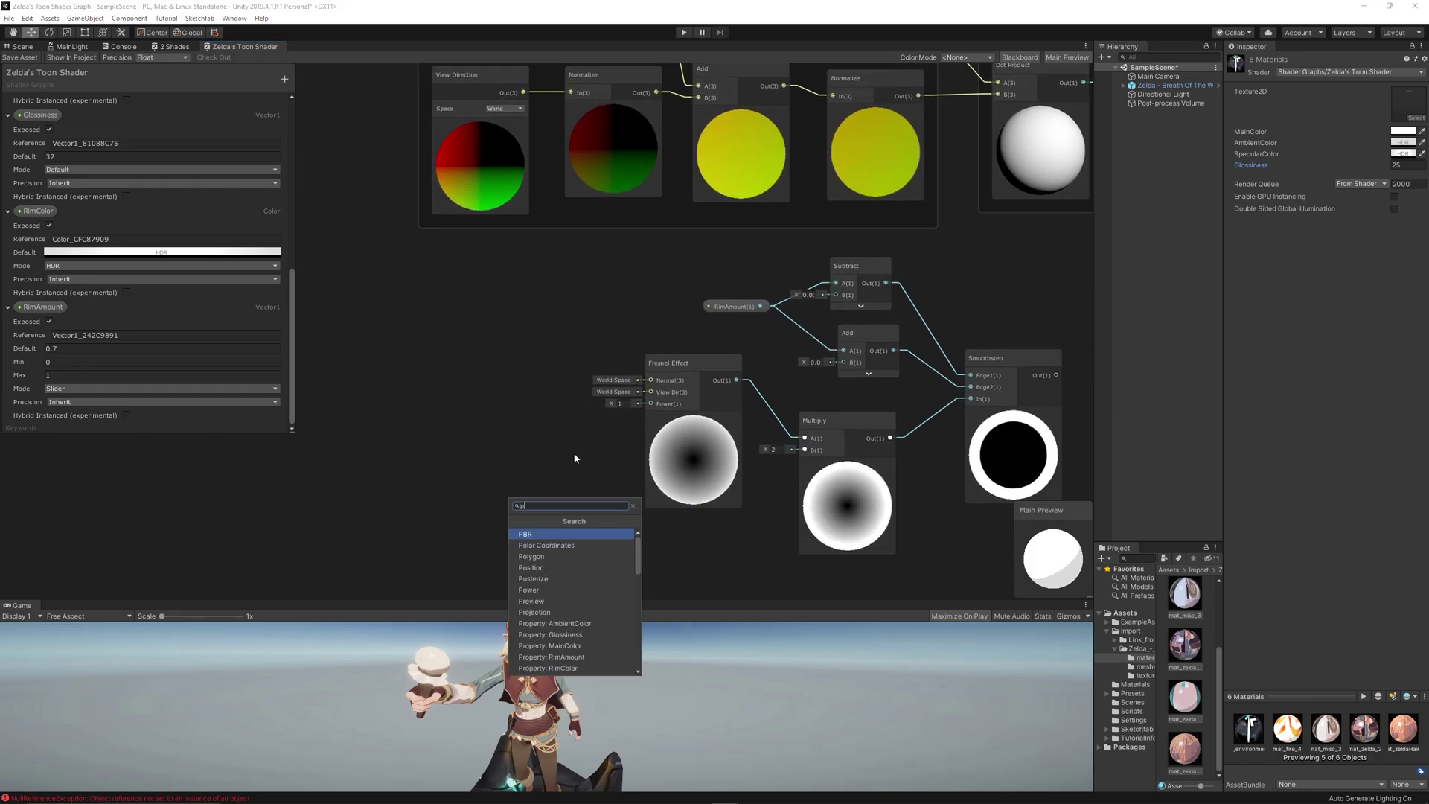
pyautogui.write('ower')
pyautogui.press('Return')
pyautogui.moveTo(618, 508); pyautogui.dragTo(604, 466)
# - Connect the main light dot product to the Power node's A, and reposition the Power and rim Multiply nodes
pyautogui.scroll(-1, 588, 422)
pyautogui.moveTo(562, 219); pyautogui.dragTo(516, 525, button='middle')
pyautogui.moveTo(734, 99); pyautogui.dragTo(624, 604)
pyautogui.moveTo(570, 599); pyautogui.dragTo(547, 375, button='middle')
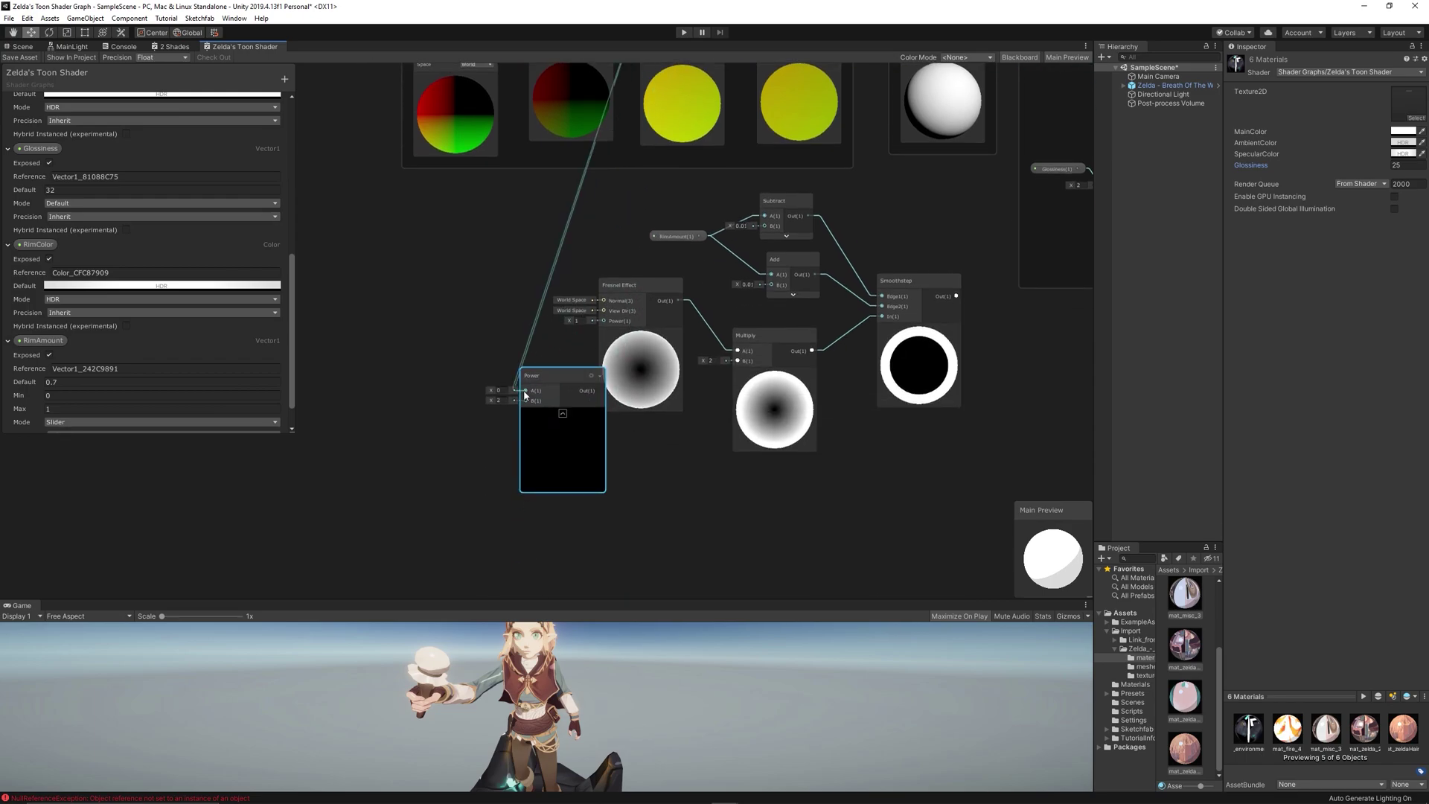
pyautogui.moveTo(547, 374); pyautogui.dragTo(732, 476)
pyautogui.moveTo(773, 370); pyautogui.dragTo(807, 366)
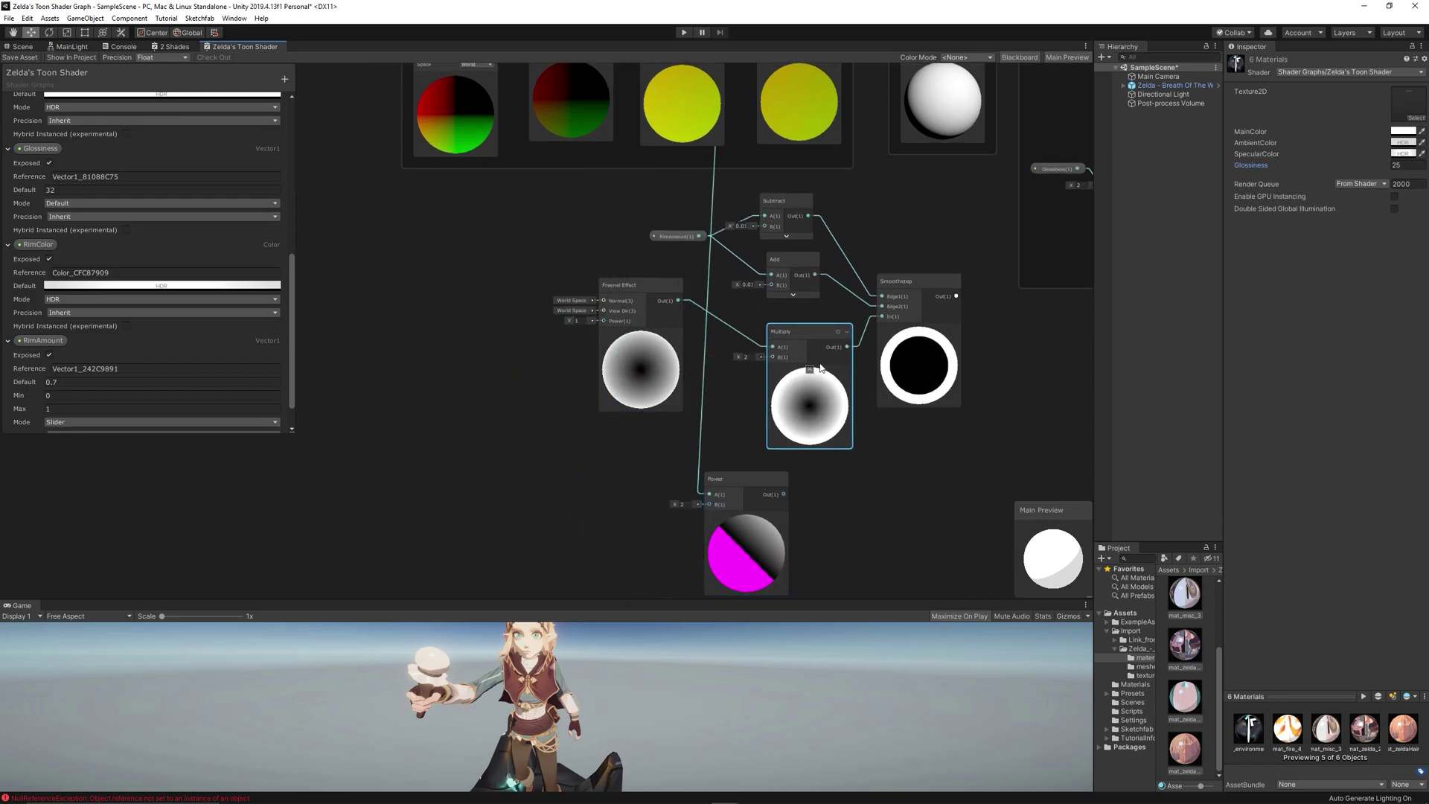
# - Select the rim lighting nodes and move them together into the free space below the other groups
pyautogui.moveTo(718, 393); pyautogui.dragTo(740, 471, button='middle')
pyautogui.moveTo(604, 292); pyautogui.dragTo(923, 560)
pyautogui.moveTo(938, 452); pyautogui.dragTo(965, 408)
pyautogui.scroll(2, 779, 476)
pyautogui.moveTo(779, 476); pyautogui.dragTo(747, 407, button='middle')
pyautogui.scroll(-2, 70, 330)
# - Add a Vector1 property named RimTheshhold in Slider mode with a default of 0.1
pyautogui.click(285, 79)
pyautogui.click(320, 94)
pyautogui.write('RimTheshhold')
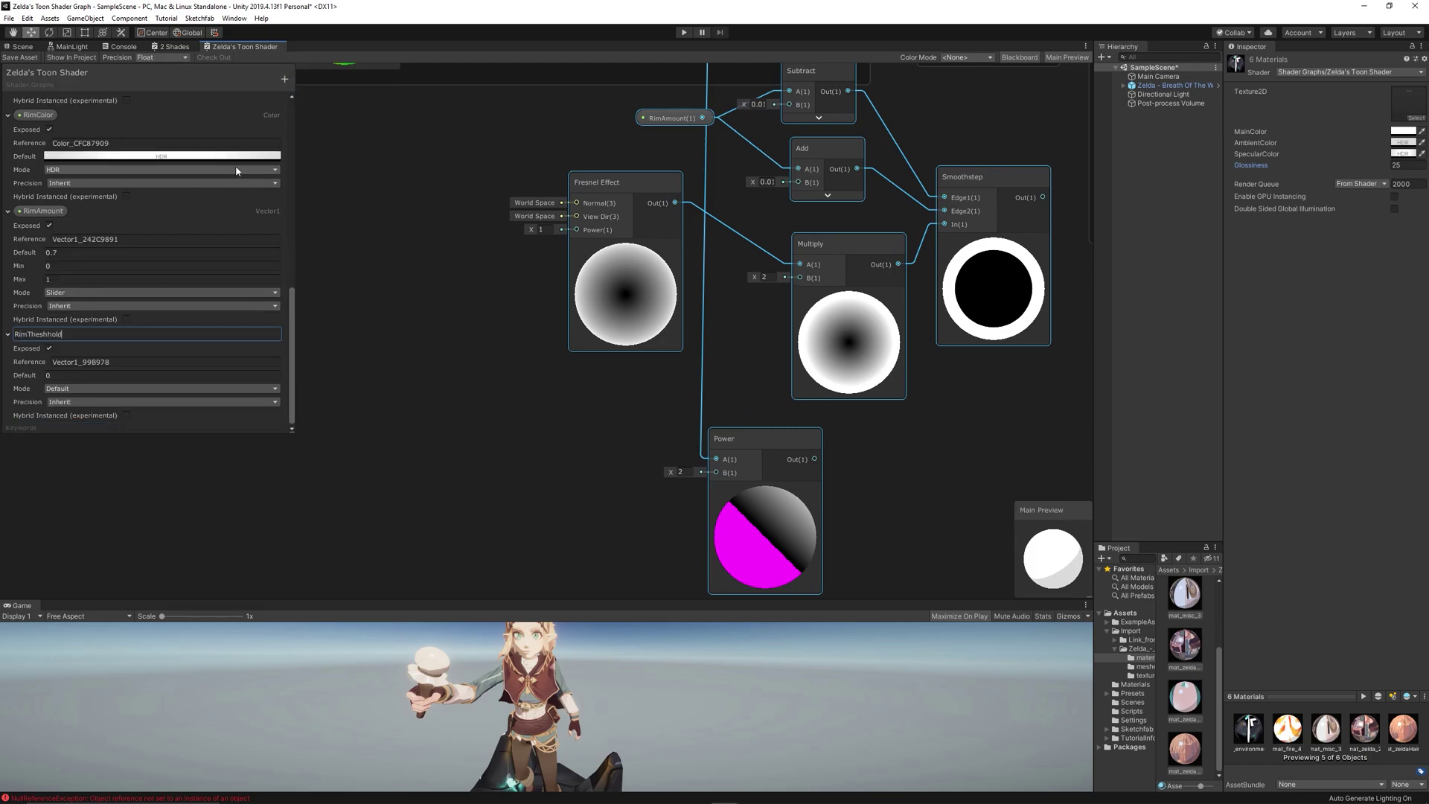
pyautogui.doubleClick(68, 376)
pyautogui.write('0.1')
pyautogui.click(72, 388)
pyautogui.click(71, 415)
pyautogui.scroll(-2, 85, 389)
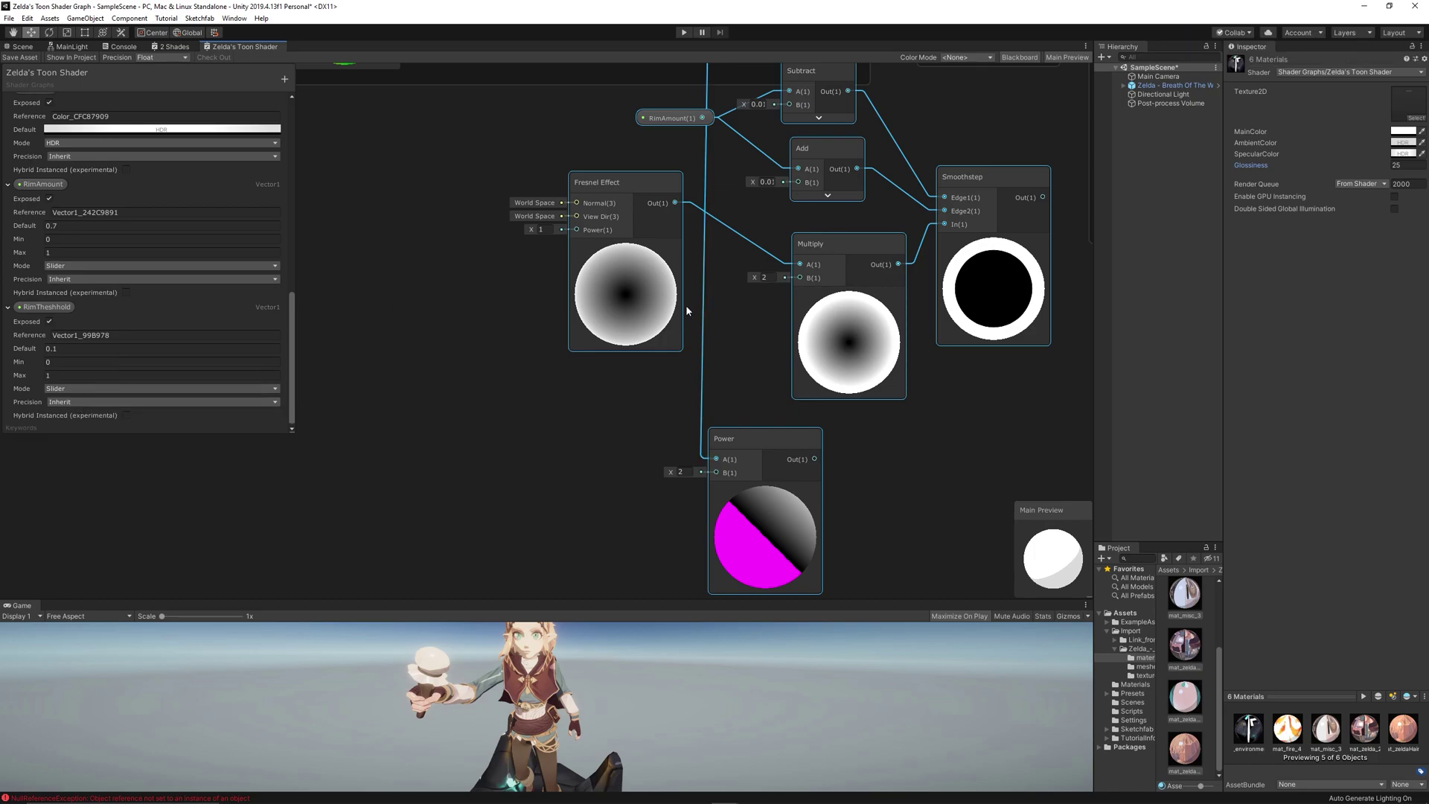
# - Connect RimTheshhold to the Power node's B and the Power output to the rim Multiply's B
pyautogui.moveTo(48, 306); pyautogui.dragTo(716, 473)
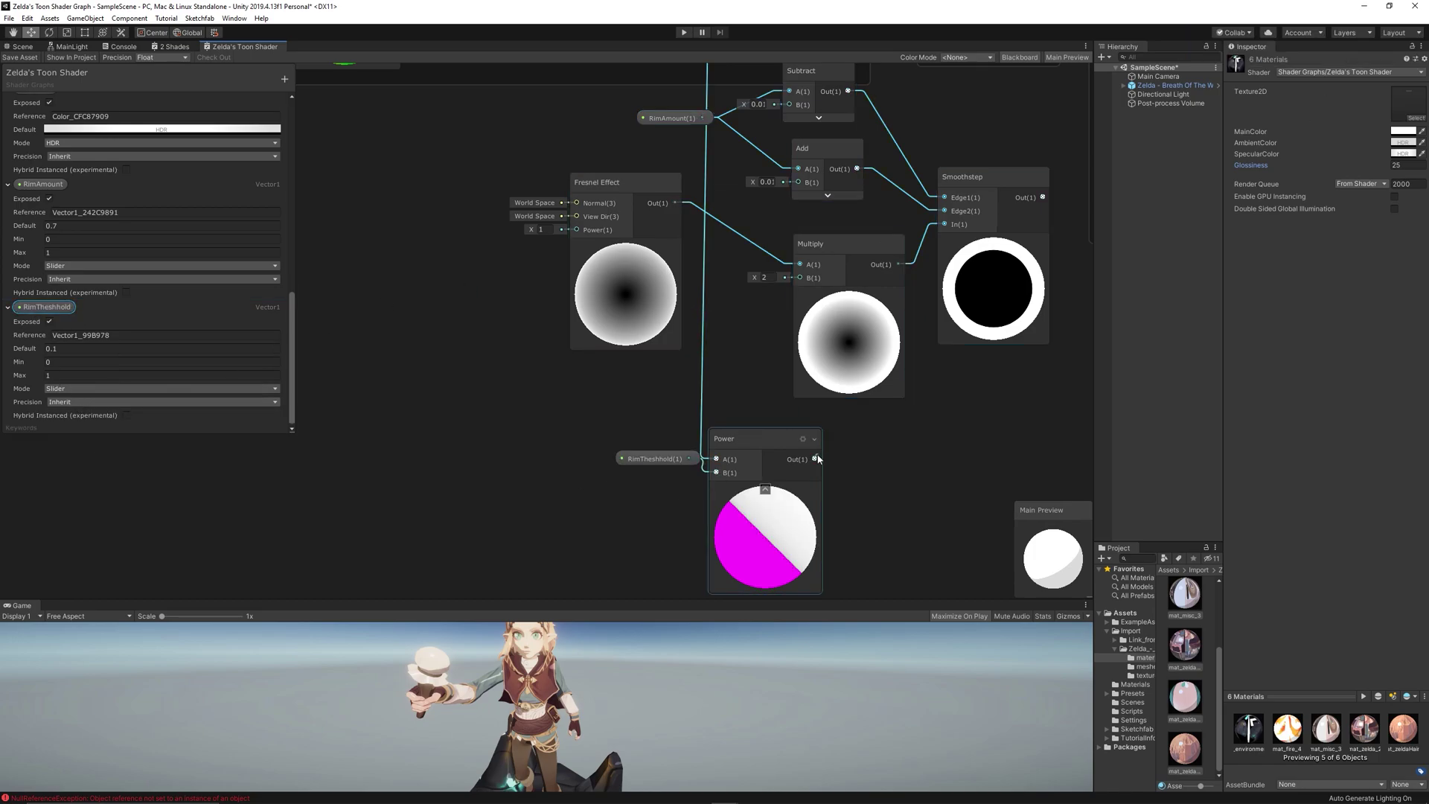
pyautogui.moveTo(821, 440); pyautogui.dragTo(800, 277)
pyautogui.moveTo(872, 250); pyautogui.dragTo(893, 248)
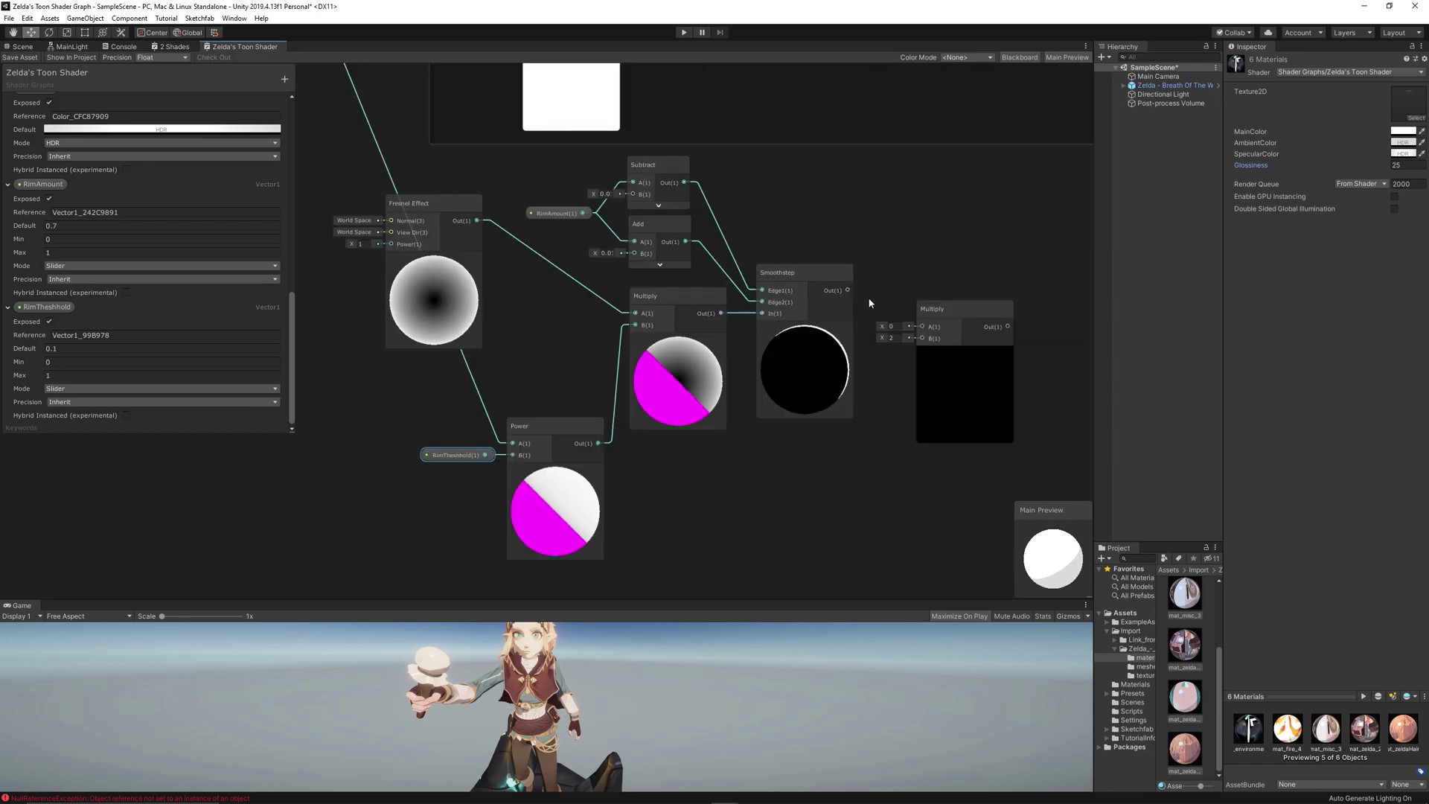
# - Feed the rim Smoothstep output and the RimColor property into the new Multiply node
pyautogui.moveTo(847, 290); pyautogui.dragTo(969, 278)
pyautogui.scroll(3, 124, 238)
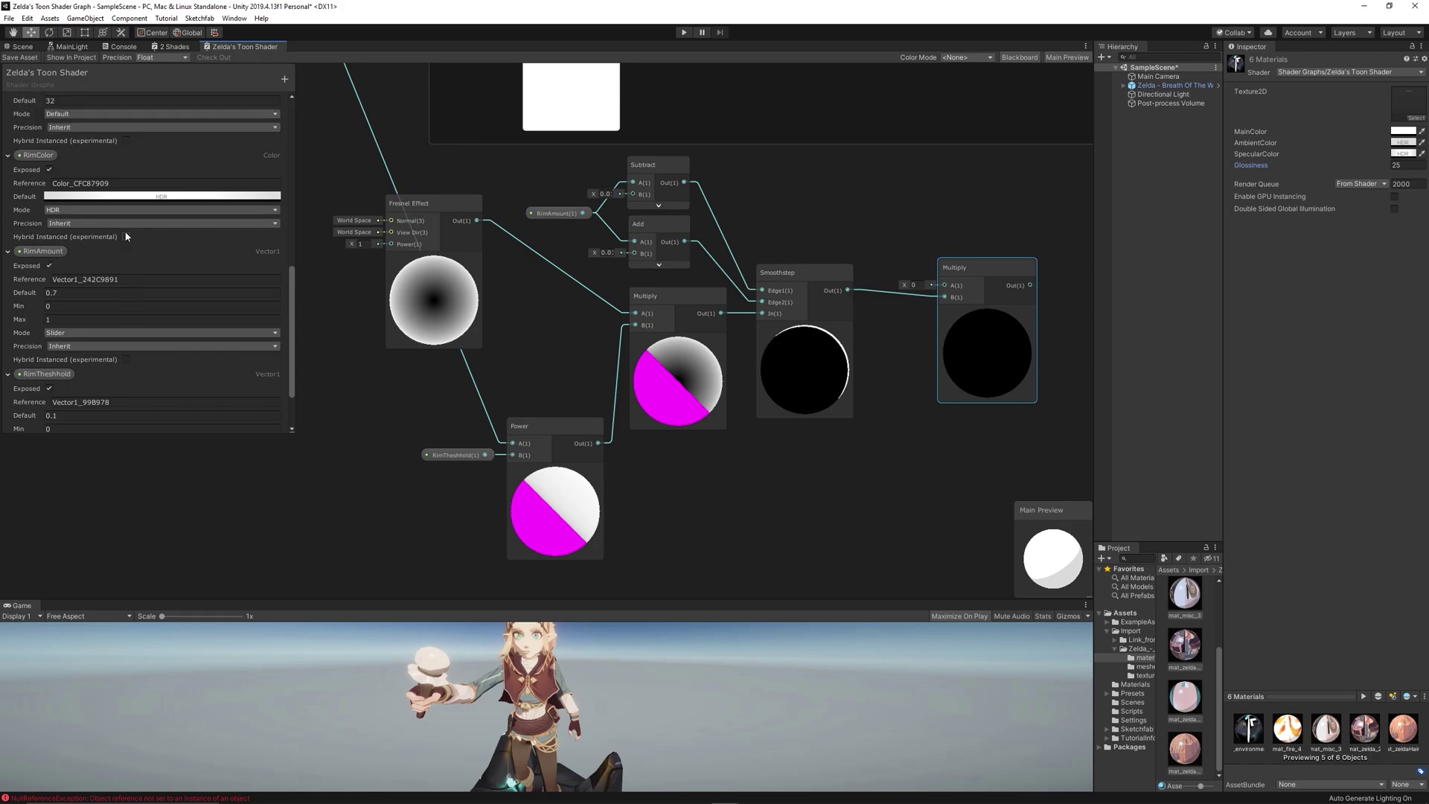
pyautogui.moveTo(51, 154); pyautogui.dragTo(944, 287)
pyautogui.moveTo(977, 233); pyautogui.dragTo(833, 182, button='middle')
pyautogui.scroll(-1, 833, 181)
pyautogui.moveTo(401, 164); pyautogui.dragTo(521, 181, button='middle')
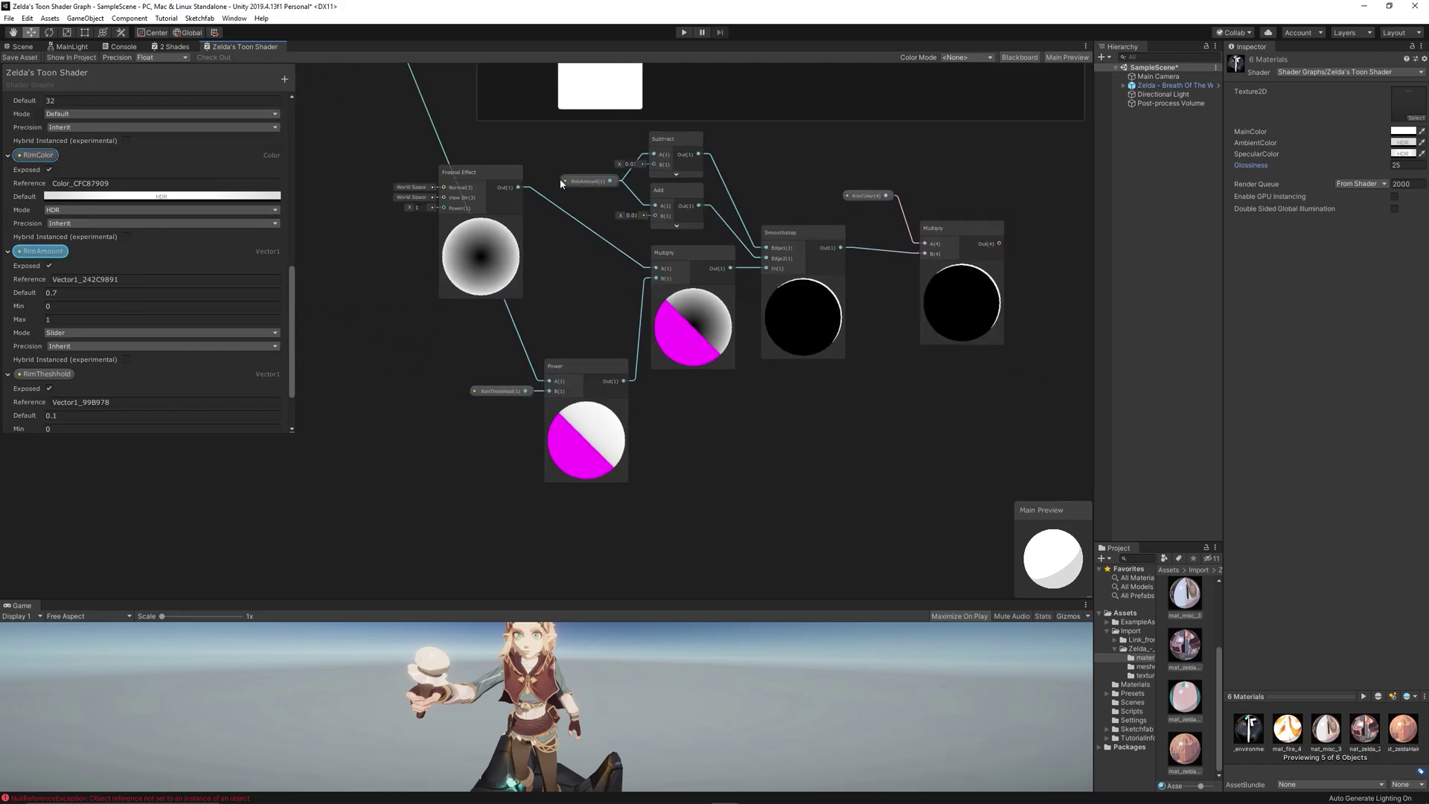
# - Group the rim lighting nodes under the title Rim Light and position the group below the others
pyautogui.moveTo(1025, 509); pyautogui.dragTo(1024, 506)
pyautogui.rightClick(981, 275)
pyautogui.click(1017, 416)
pyautogui.write('Rim Light')
pyautogui.press('Return')
pyautogui.moveTo(837, 118); pyautogui.dragTo(877, 159)
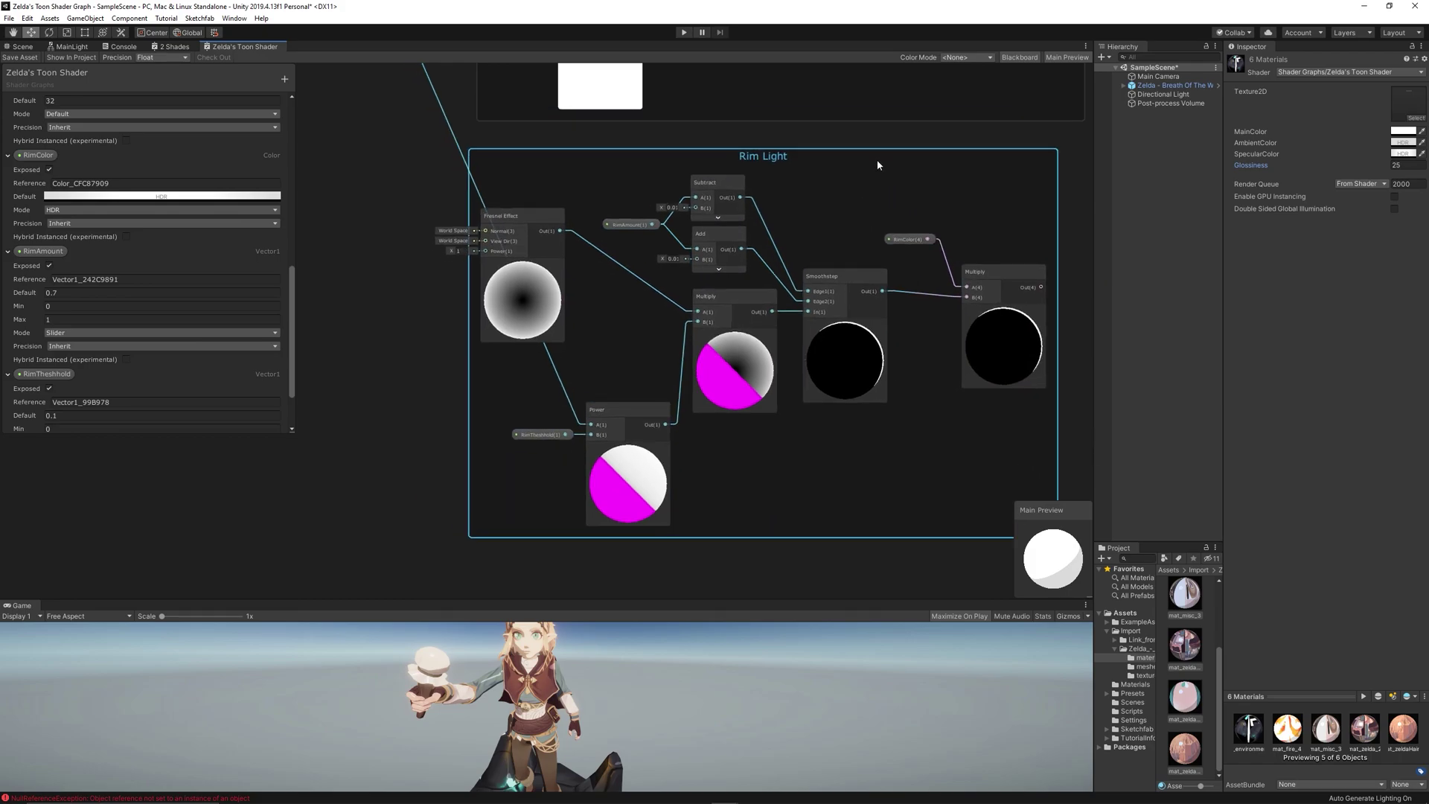
# - Add another Add node near the existing lighting Add node
pyautogui.moveTo(994, 160); pyautogui.dragTo(720, 310, button='middle')
pyautogui.scroll(-2, 718, 308)
pyautogui.moveTo(718, 306); pyautogui.dragTo(736, 306)
pyautogui.scroll(-3, 737, 311)
pyautogui.scroll(4, 772, 278)
pyautogui.moveTo(772, 277); pyautogui.dragTo(775, 210, button='middle')
pyautogui.scroll(-1, 676, 515)
pyautogui.rightClick(724, 438)
pyautogui.click(744, 444)
pyautogui.write('add')
pyautogui.press('Return')
# - Feed the existing lighting Add output and the Rim Light Multiply output into the new Add node
pyautogui.moveTo(596, 425); pyautogui.dragTo(742, 266)
pyautogui.moveTo(692, 409); pyautogui.dragTo(779, 321)
pyautogui.moveTo(779, 321); pyautogui.dragTo(760, 463, button='middle')
pyautogui.moveTo(656, 173); pyautogui.dragTo(716, 476)
pyautogui.moveTo(719, 470); pyautogui.dragTo(717, 529, button='middle')
pyautogui.moveTo(766, 239); pyautogui.dragTo(748, 380, button='middle')
# - Move the MainColor, final Multiply and Unlit Master nodes to make room for the new Add node
pyautogui.scroll(-3, 748, 379)
pyautogui.scroll(-2, 658, 99)
pyautogui.moveTo(606, 71); pyautogui.dragTo(877, 257)
pyautogui.moveTo(798, 217); pyautogui.dragTo(911, 292)
pyautogui.scroll(4, 750, 371)
# - Connect the new Add output to the MainColor Multiply's B, save the shader graph and show the scene
pyautogui.moveTo(769, 467); pyautogui.dragTo(841, 264)
pyautogui.moveTo(909, 409); pyautogui.dragTo(753, 389, button='middle')
pyautogui.click(19, 59)
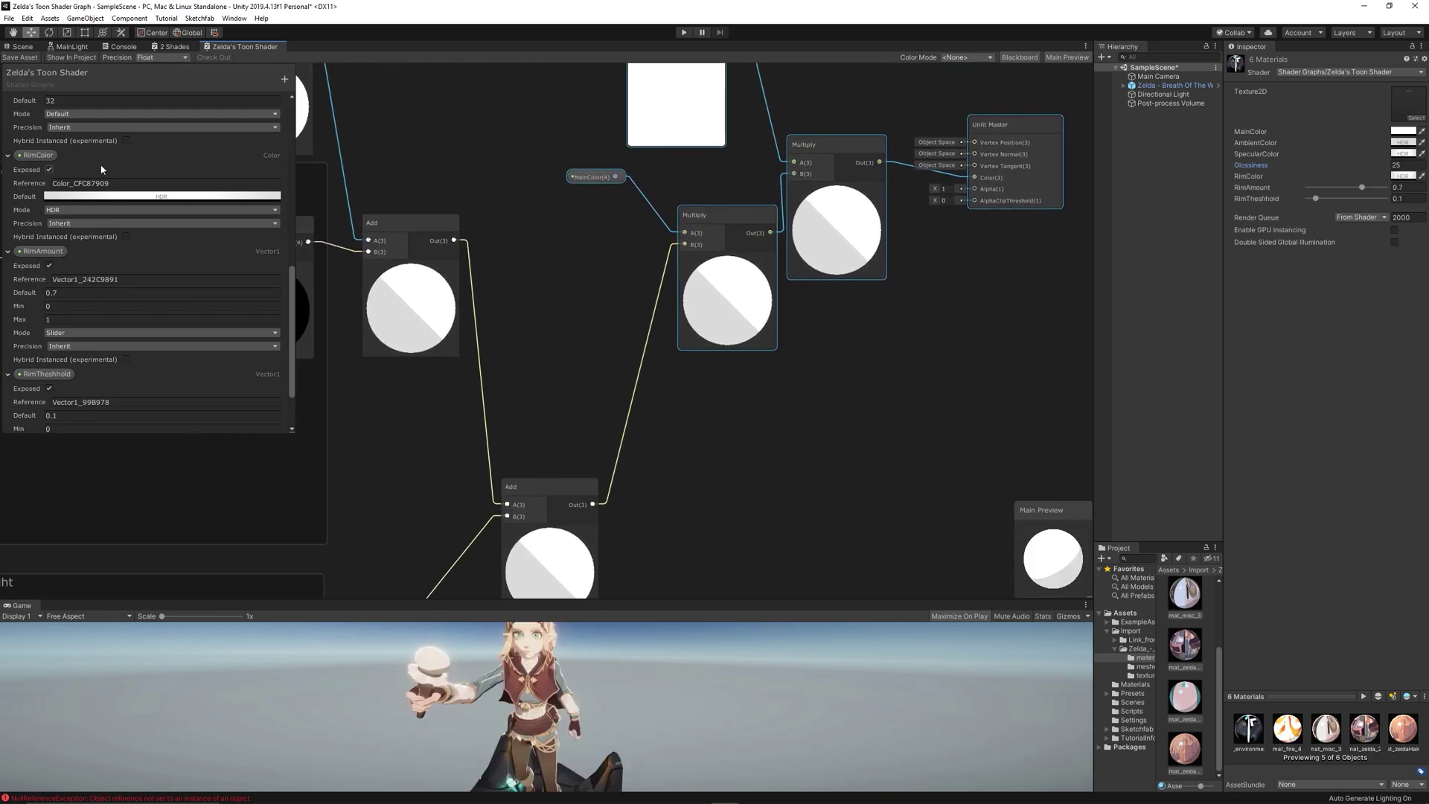
pyautogui.click(25, 47)
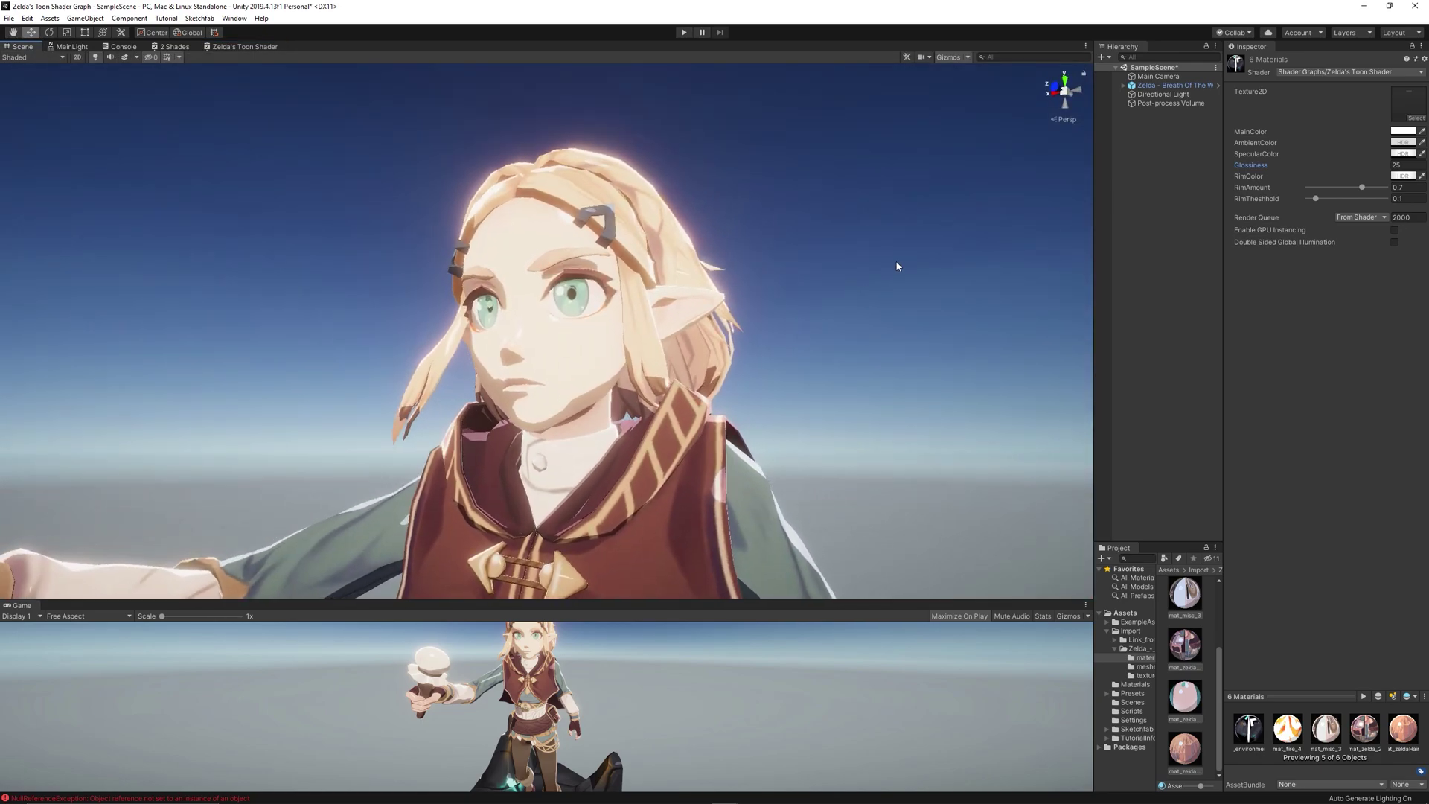
# - On four of Zelda's materials, set RimTheshhold to 0 and give the HDR RimColor a more saturated warm hue
pyautogui.keyDown('shift'); pyautogui.click(1185, 594); pyautogui.keyUp('shift')
pyautogui.moveTo(1316, 198); pyautogui.dragTo(1307, 199)
pyautogui.click(1403, 176)
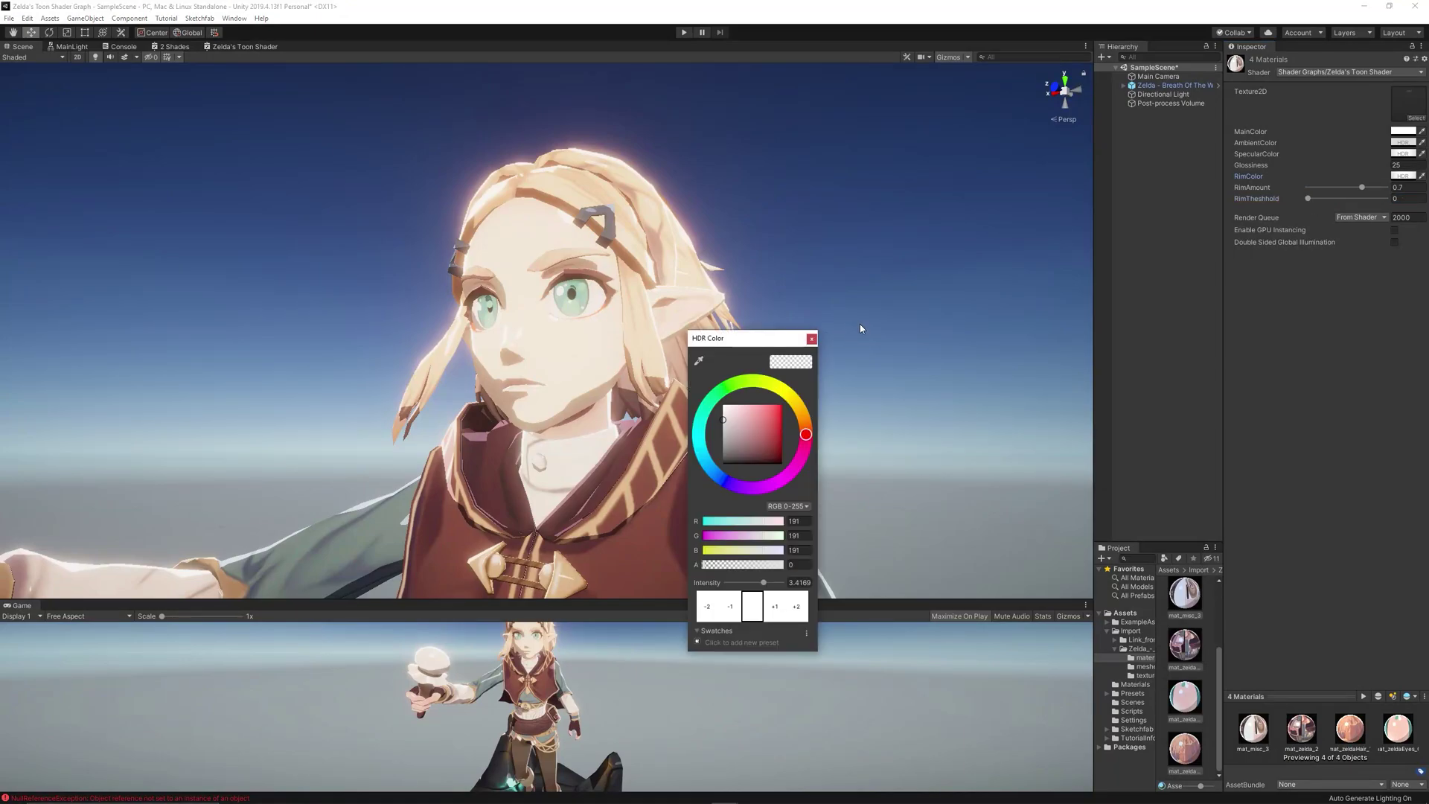
pyautogui.moveTo(764, 583); pyautogui.dragTo(762, 584)
pyautogui.moveTo(774, 421); pyautogui.dragTo(784, 404)
pyautogui.moveTo(806, 431); pyautogui.dragTo(806, 418)
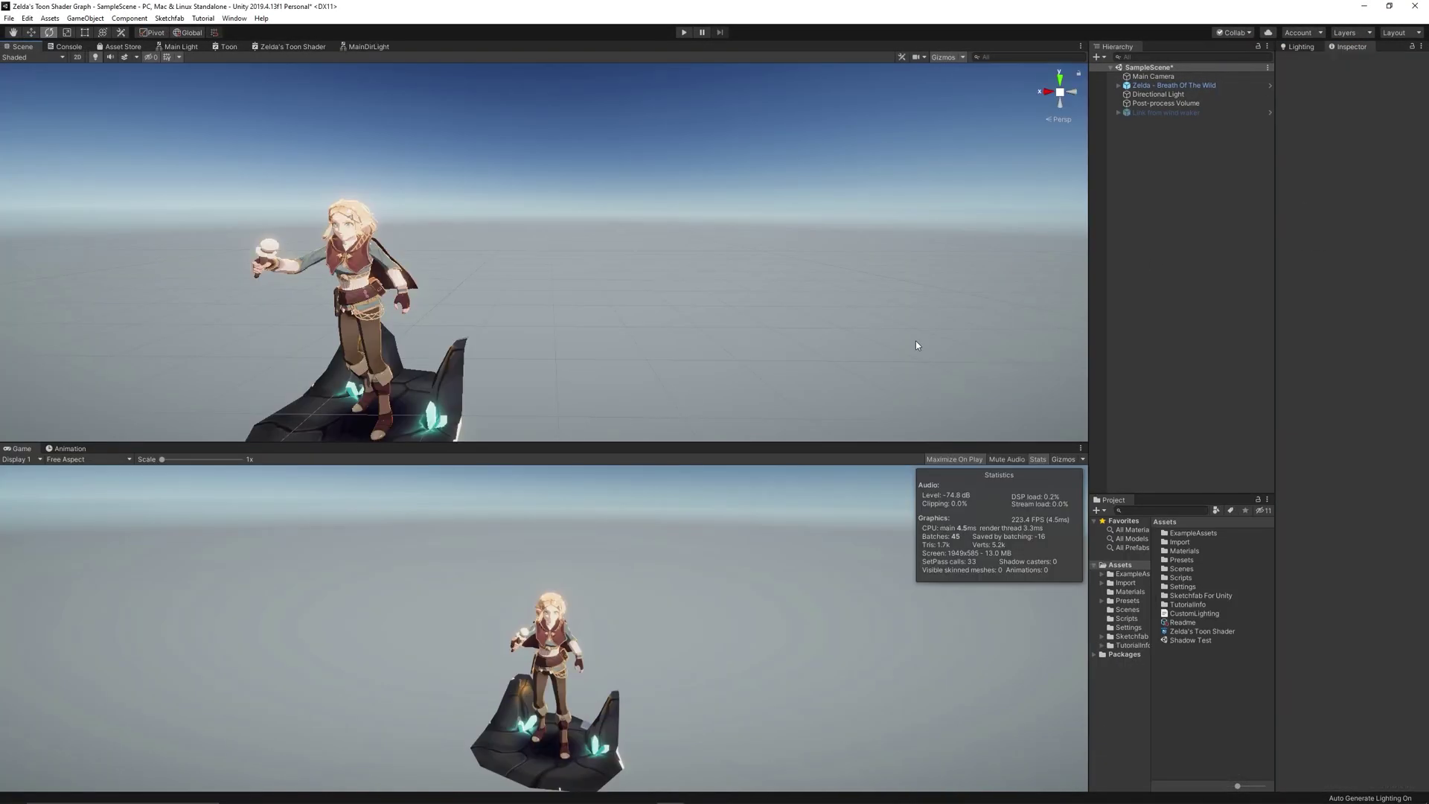
# - Create a Cylinder in the scene and place it beside the Zelda model
pyautogui.rightClick(1149, 249)
pyautogui.moveTo(1191, 366)
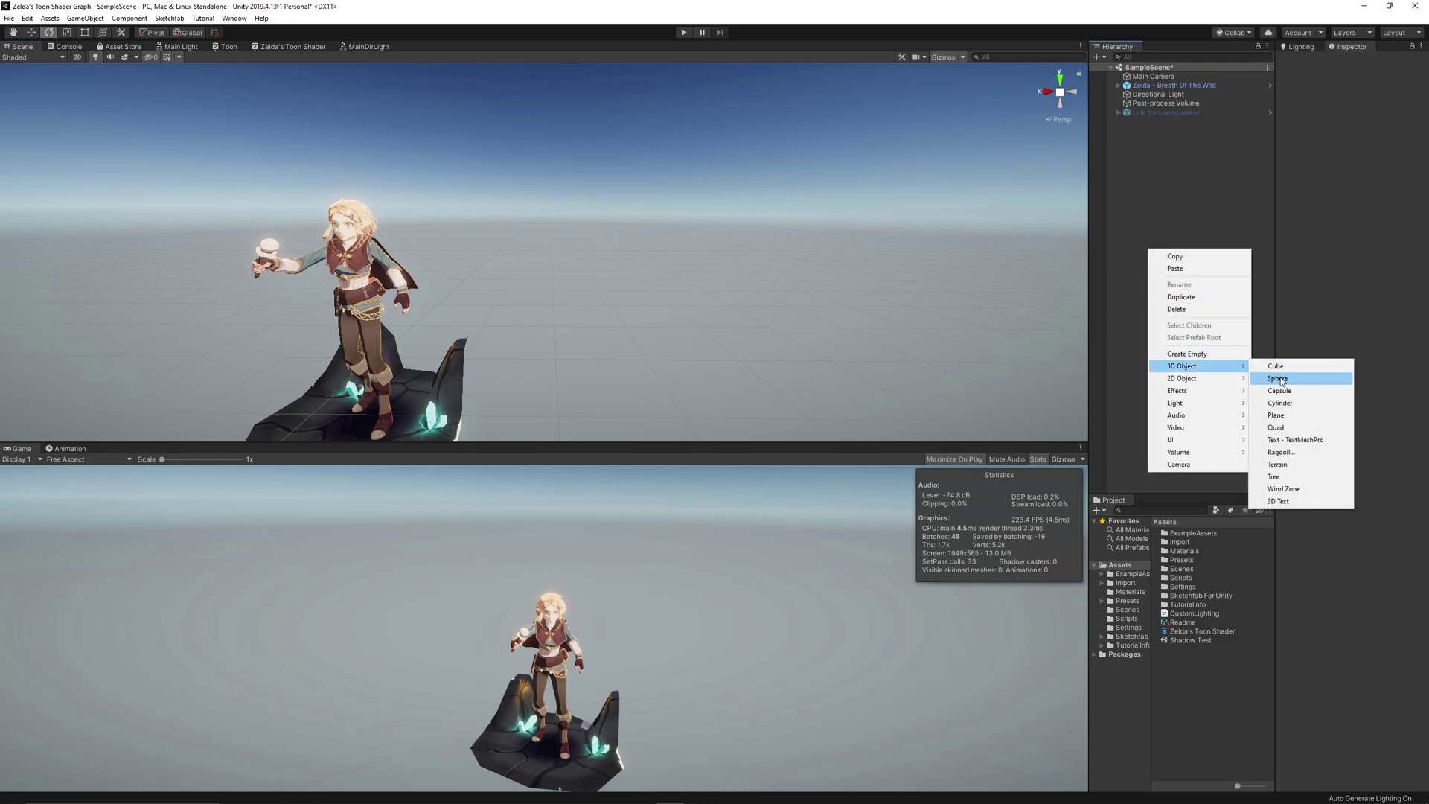
pyautogui.click(1280, 402)
pyautogui.press('w')
pyautogui.click(515, 253)
pyautogui.keyDown('alt'); pyautogui.moveTo(517, 239); pyautogui.dragTo(576, 277); pyautogui.keyUp('alt')
pyautogui.moveTo(602, 219); pyautogui.dragTo(610, 320)
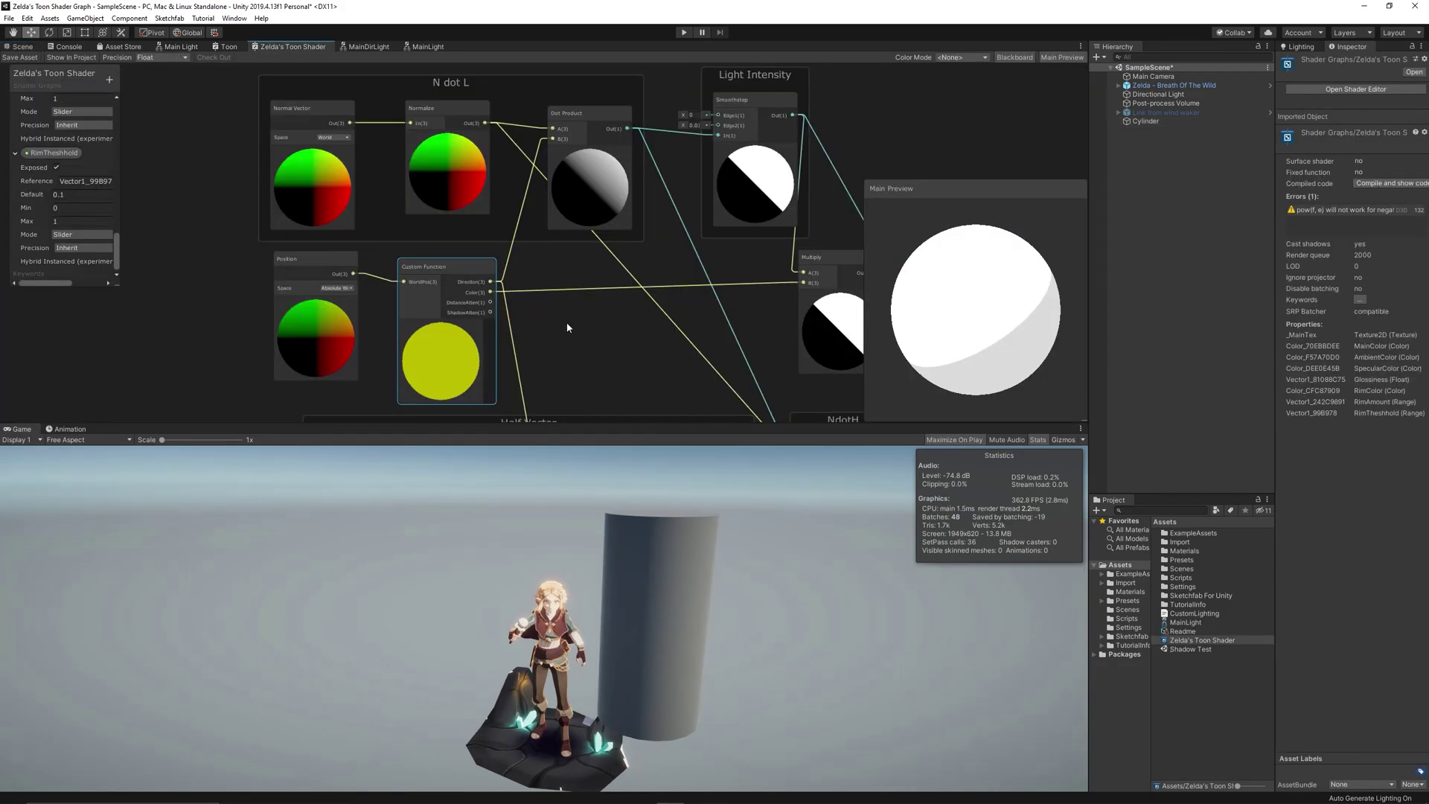
# - Set the MainLight Custom Function node's precision to Half
pyautogui.click(484, 286)
pyautogui.scroll(3, 490, 287)
pyautogui.click(481, 265)
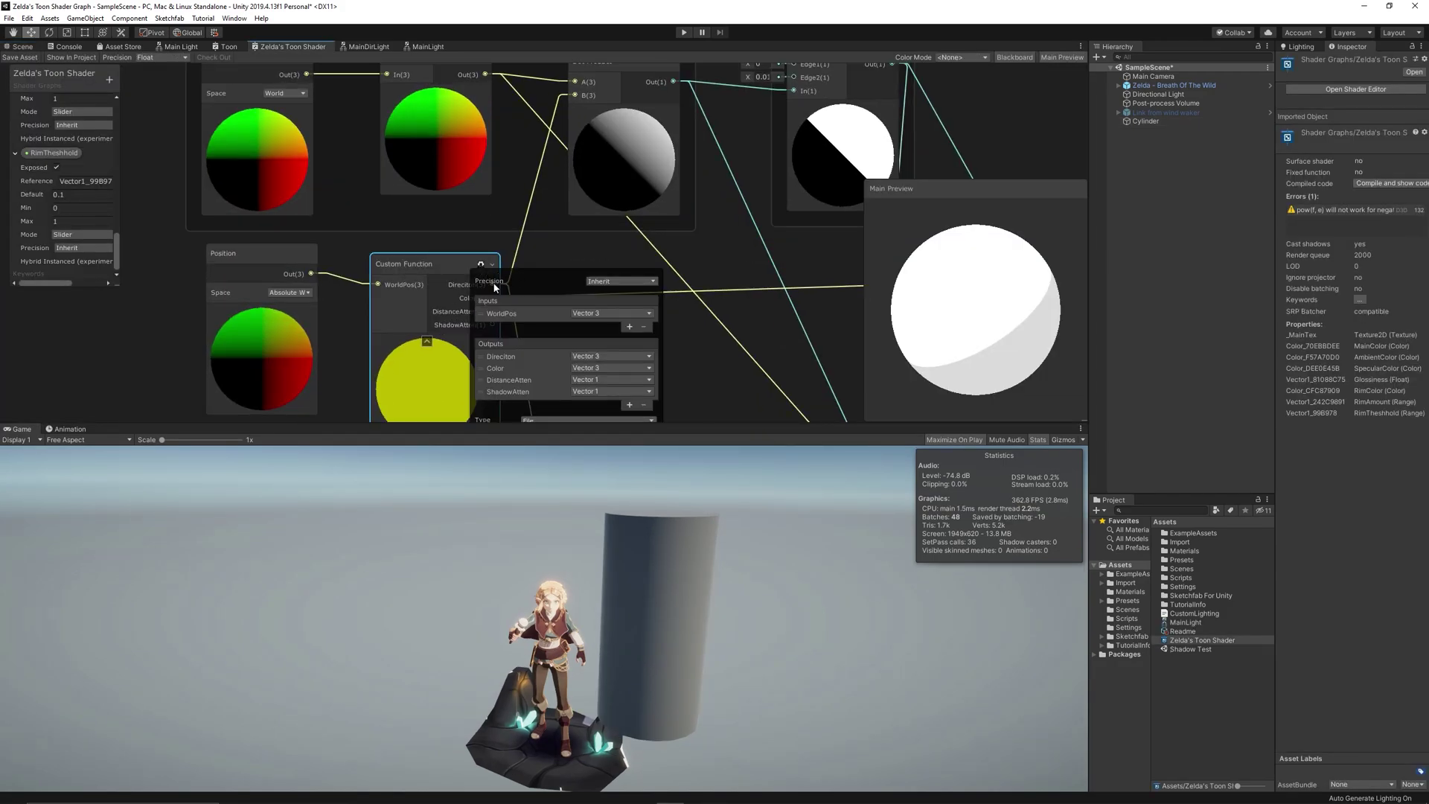
pyautogui.click(618, 280)
pyautogui.click(618, 321)
pyautogui.scroll(-2, 737, 233)
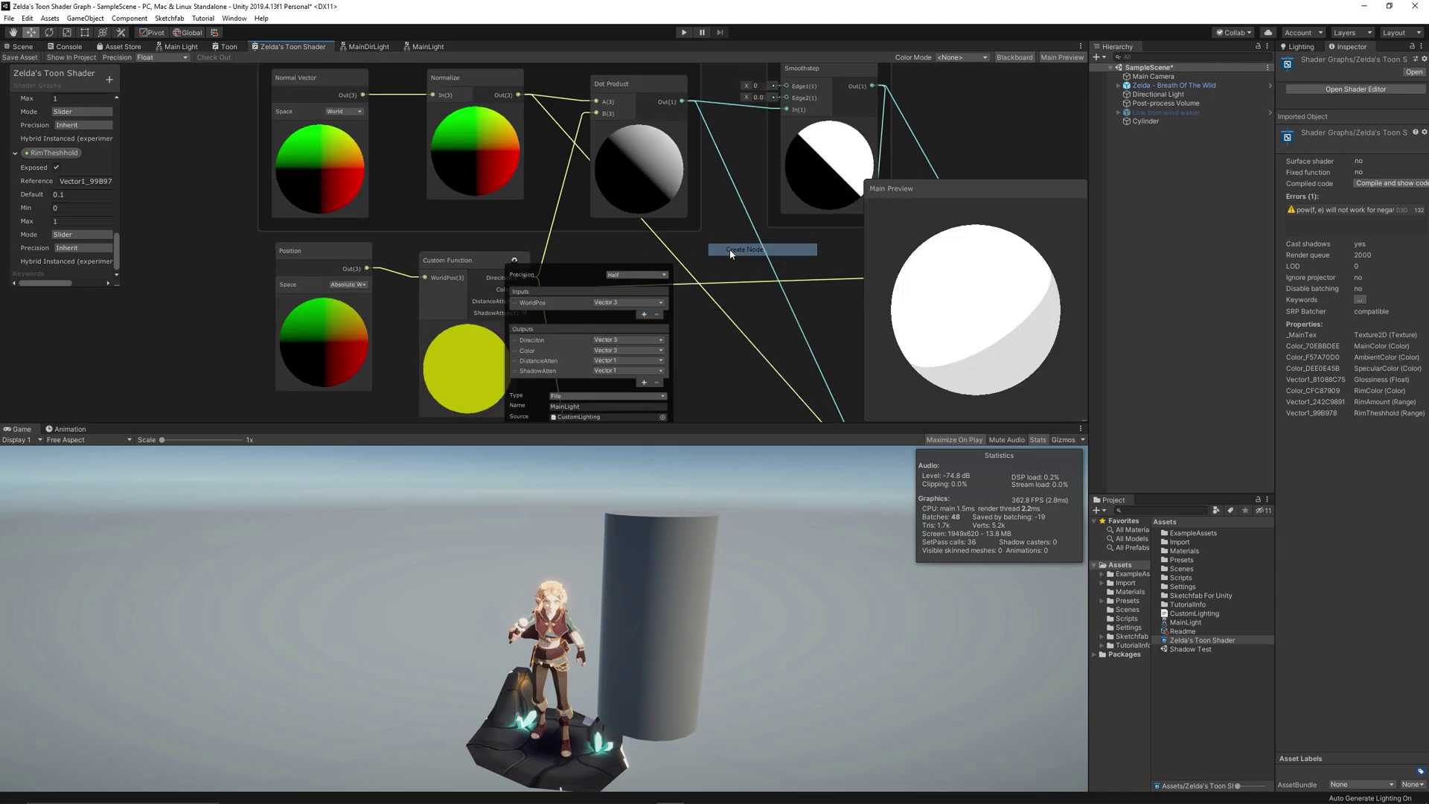
# - Add a Multiply node to the Light Intensity group and rearrange the neighbouring nodes to make room for it
pyautogui.rightClick(647, 258)
pyautogui.click(681, 261)
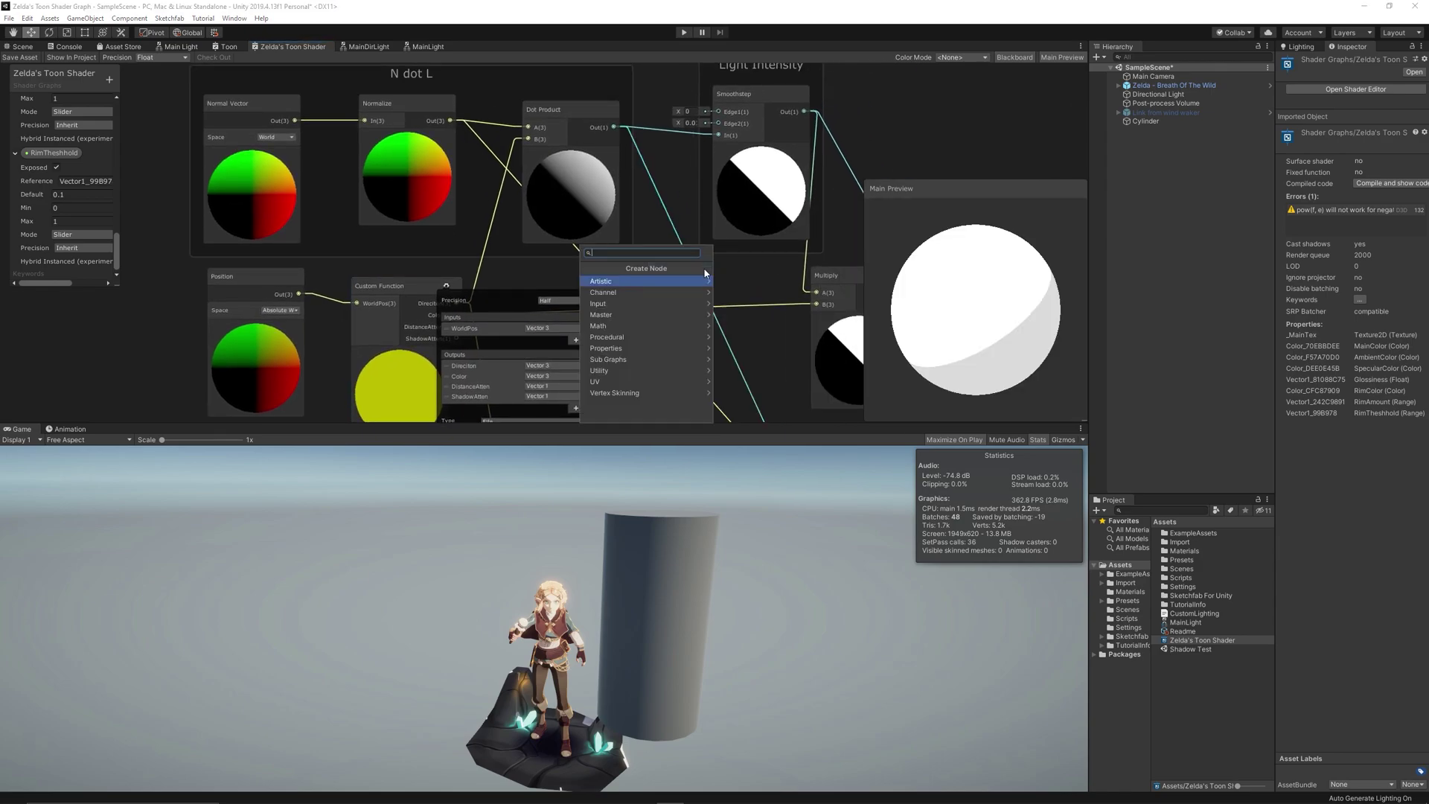
pyautogui.write('mul')
pyautogui.press('Return')
pyautogui.moveTo(706, 273); pyautogui.dragTo(737, 152)
pyautogui.moveTo(874, 88); pyautogui.dragTo(848, 120, button='middle')
pyautogui.moveTo(729, 124); pyautogui.dragTo(836, 142)
pyautogui.moveTo(909, 332); pyautogui.dragTo(788, 262, button='middle')
pyautogui.moveTo(720, 346); pyautogui.dragTo(849, 341)
# - Multiply the Dot Product by the Custom Function's ShadowAtten and feed the result into the Light Intensity Smoothstep's In
pyautogui.moveTo(654, 140); pyautogui.dragTo(665, 129)
pyautogui.moveTo(468, 123); pyautogui.dragTo(538, 161)
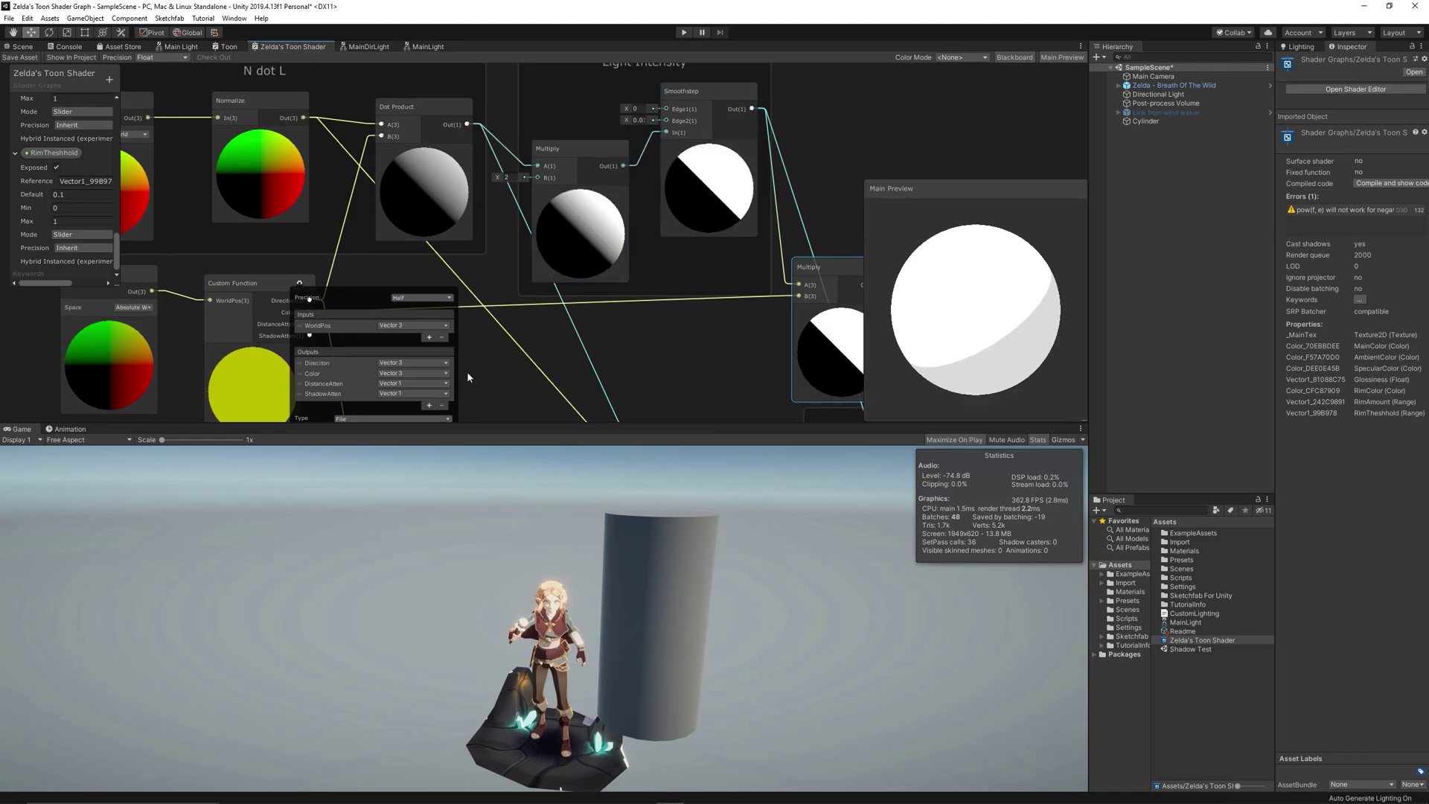
pyautogui.click(300, 287)
pyautogui.moveTo(310, 335); pyautogui.dragTo(538, 177)
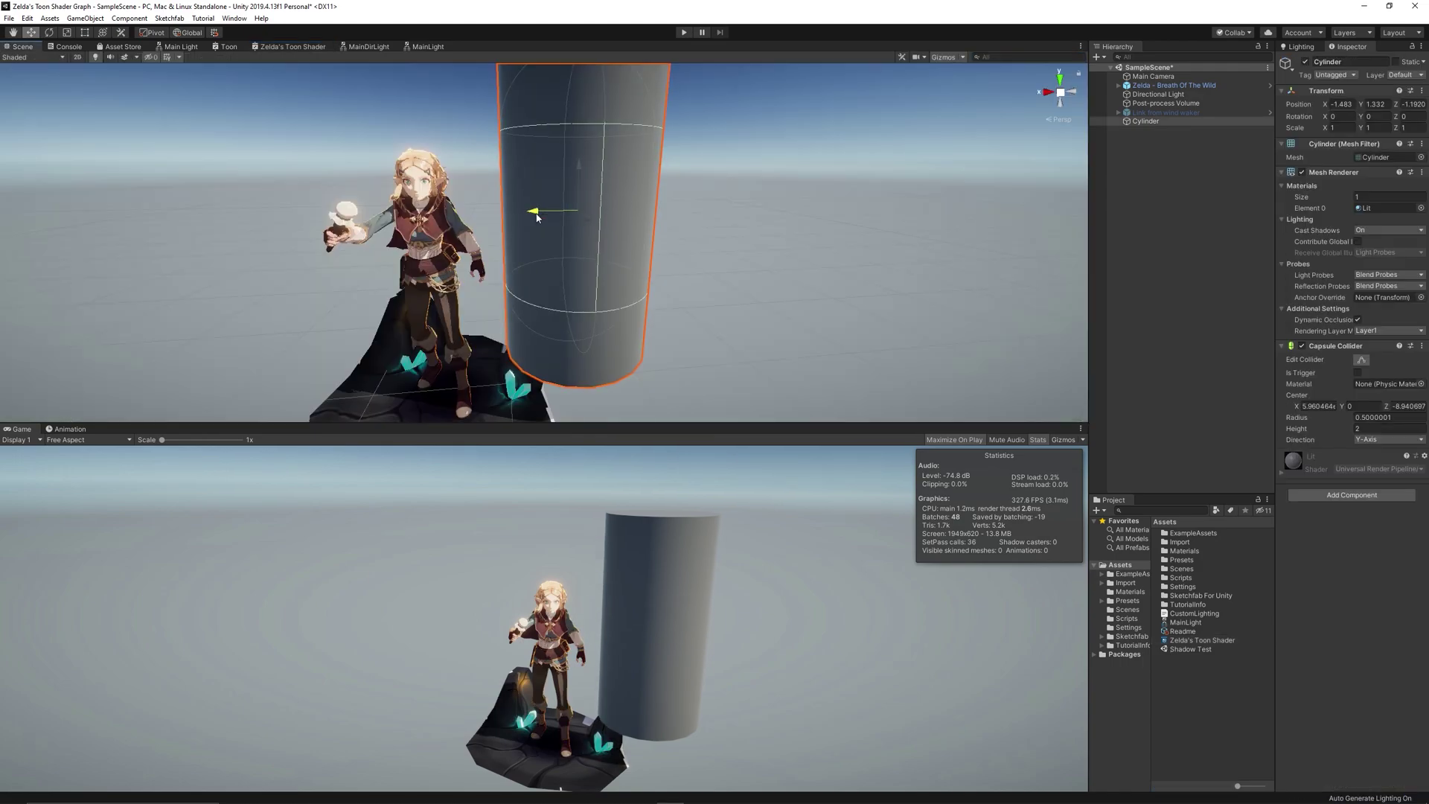
# - Move the cylinder near the Zelda model to test the shadows it casts on her
pyautogui.moveTo(537, 217)
pyautogui.mouseDown()
pyautogui.moveTo(504, 230)
pyautogui.moveTo(550, 239)
pyautogui.moveTo(493, 247)
pyautogui.moveTo(529, 254)
pyautogui.moveTo(494, 260)
pyautogui.moveTo(527, 253)
pyautogui.moveTo(546, 216)
pyautogui.moveTo(506, 226)
pyautogui.moveTo(537, 240)
pyautogui.moveTo(498, 242)
pyautogui.moveTo(540, 241)
pyautogui.mouseUp()
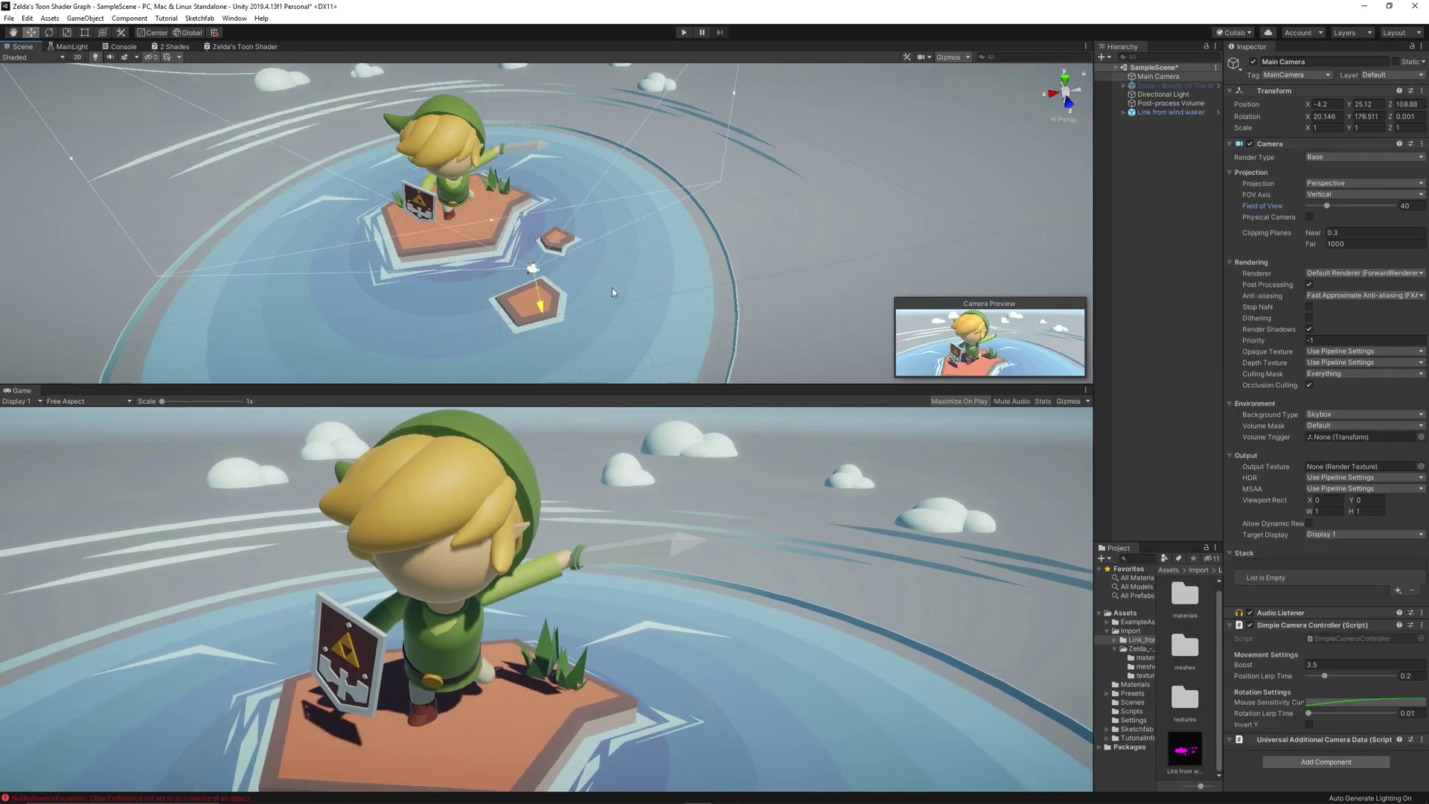
# - Move the Main Camera to Z 109.46 to frame the Link model
pyautogui.moveTo(616, 309); pyautogui.dragTo(618, 266)
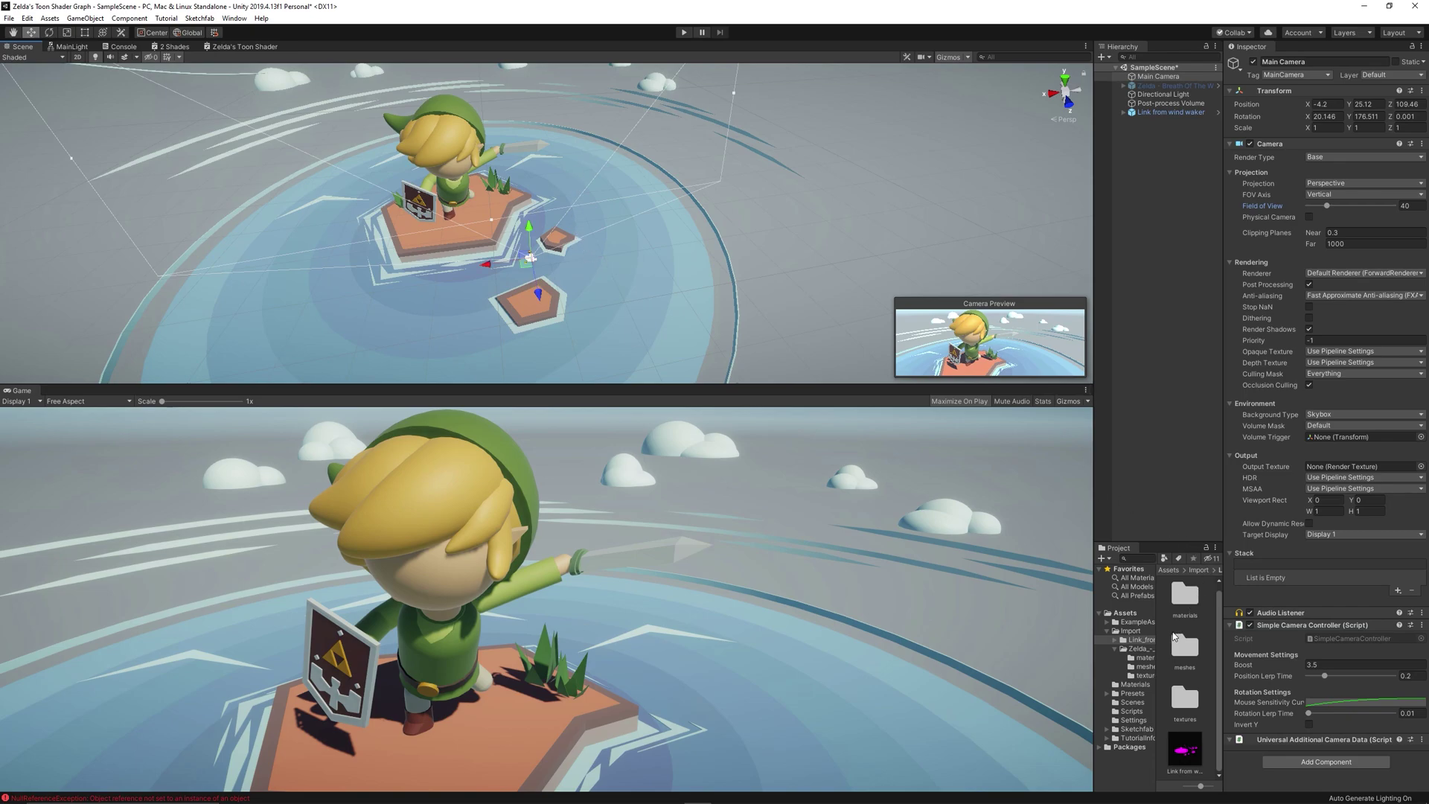
# - Assign the Zelda's Toon Shader graph to Link's Scene_-_Root_0 material
pyautogui.doubleClick(1185, 595)
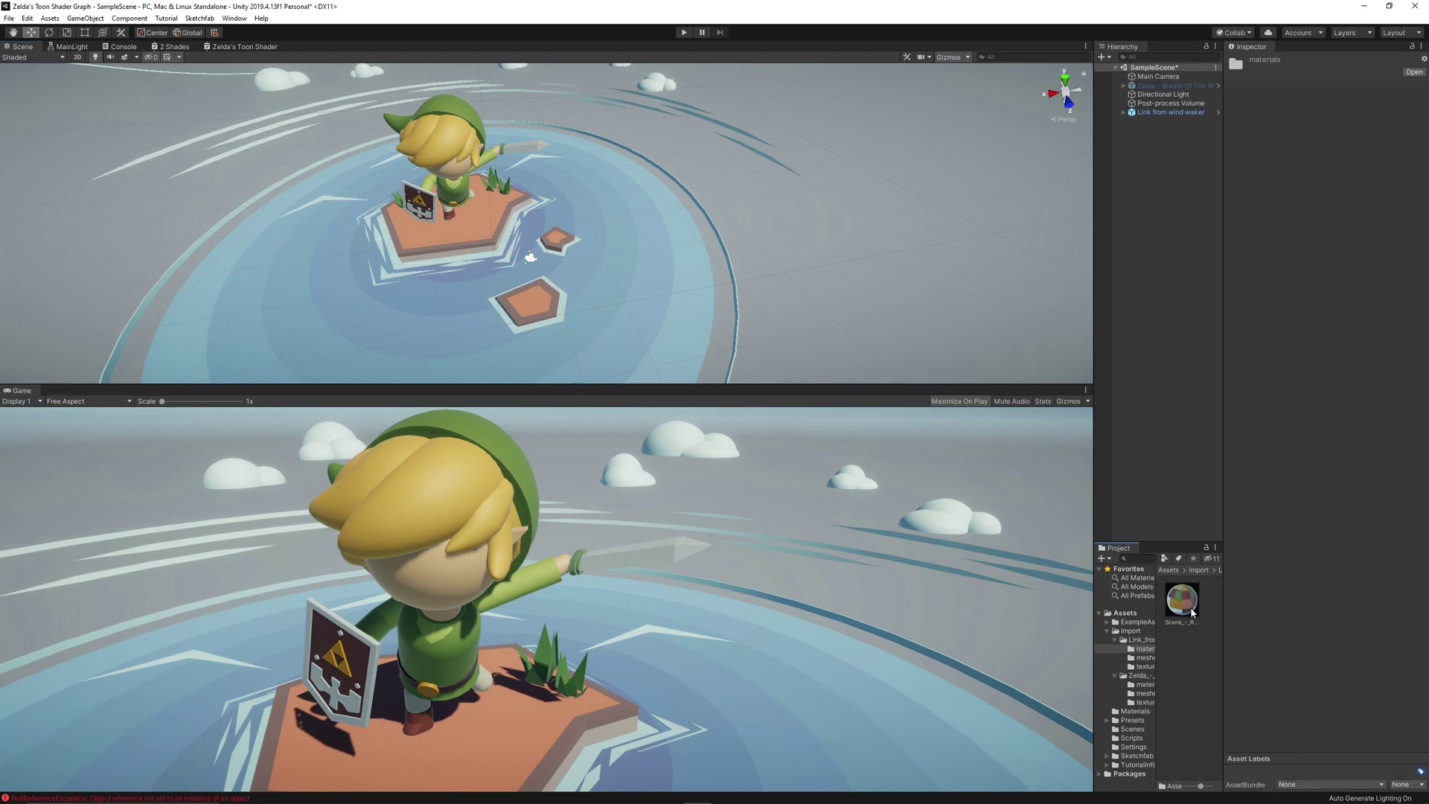
pyautogui.click(1189, 601)
pyautogui.click(1359, 74)
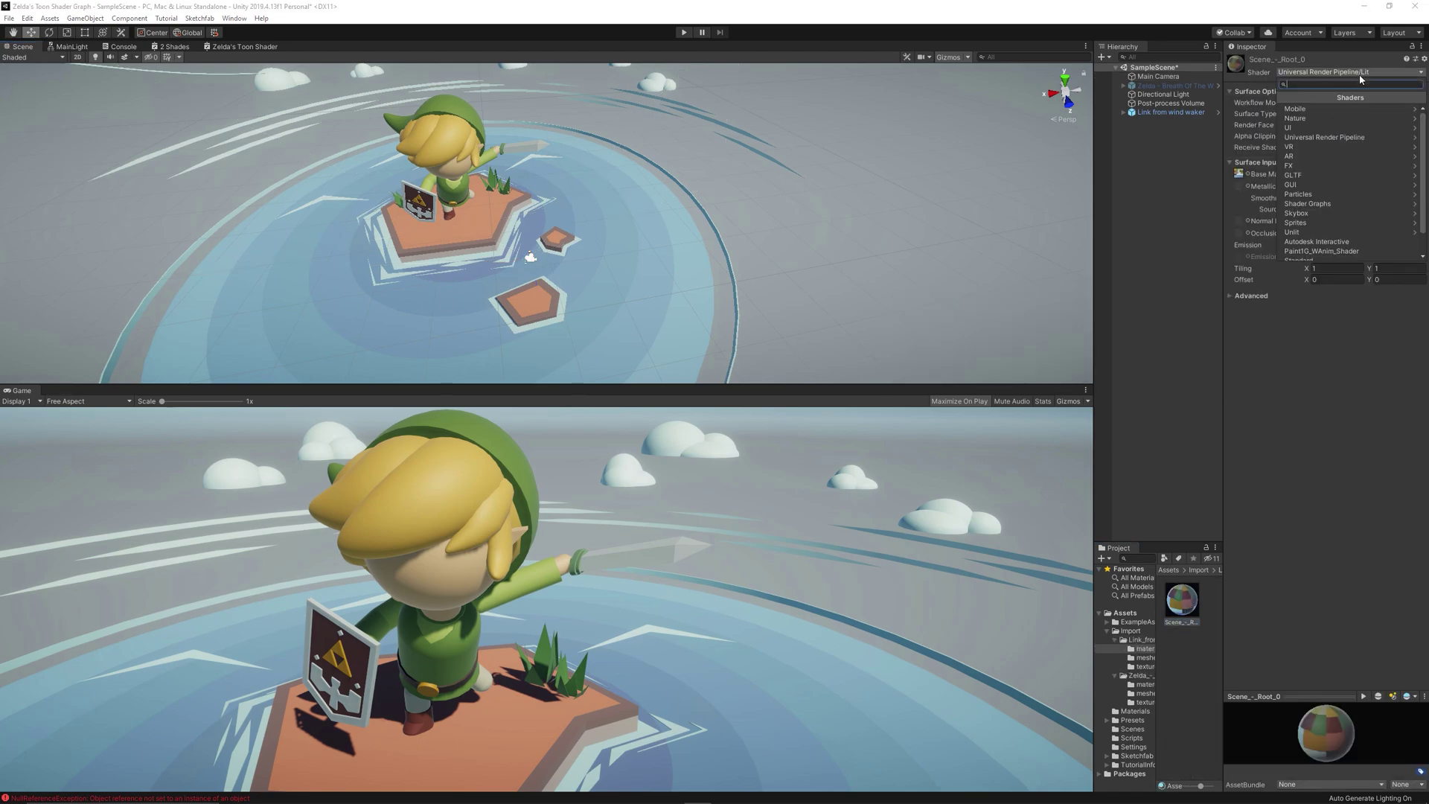
pyautogui.click(1314, 201)
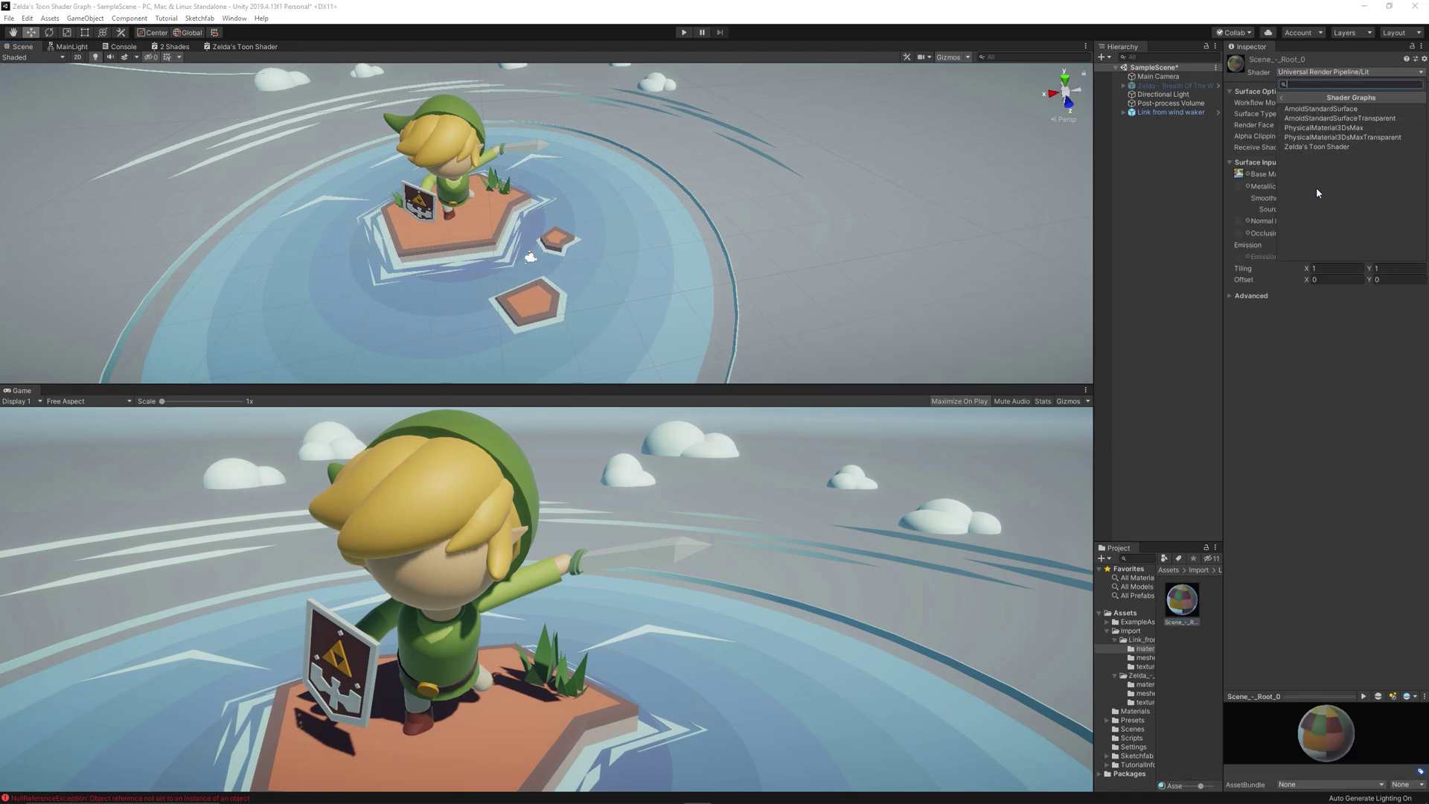
pyautogui.click(1326, 147)
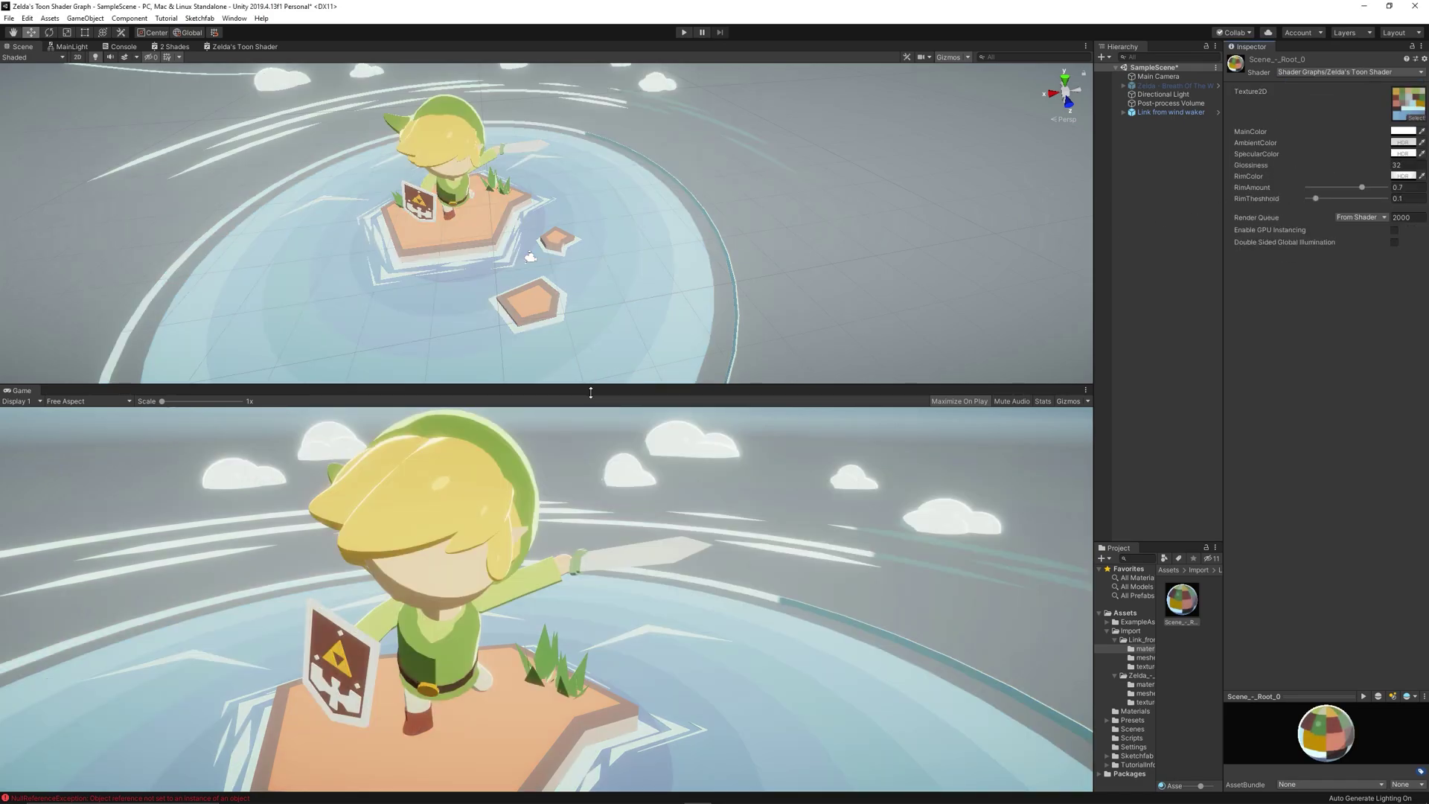
# - Enlarge the Game view and select the Link from wind waker model
pyautogui.moveTo(590, 392); pyautogui.dragTo(665, 177)
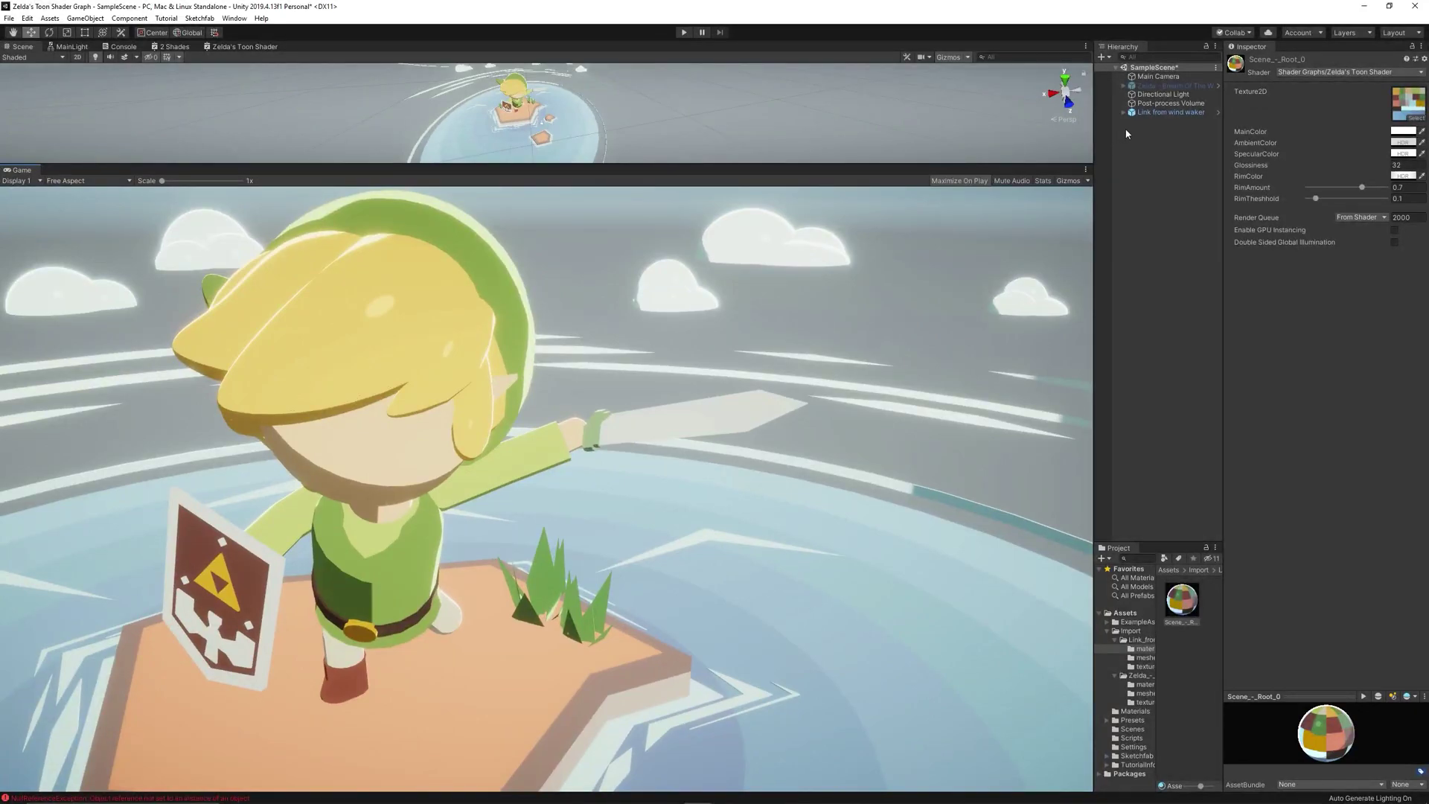
pyautogui.click(1171, 111)
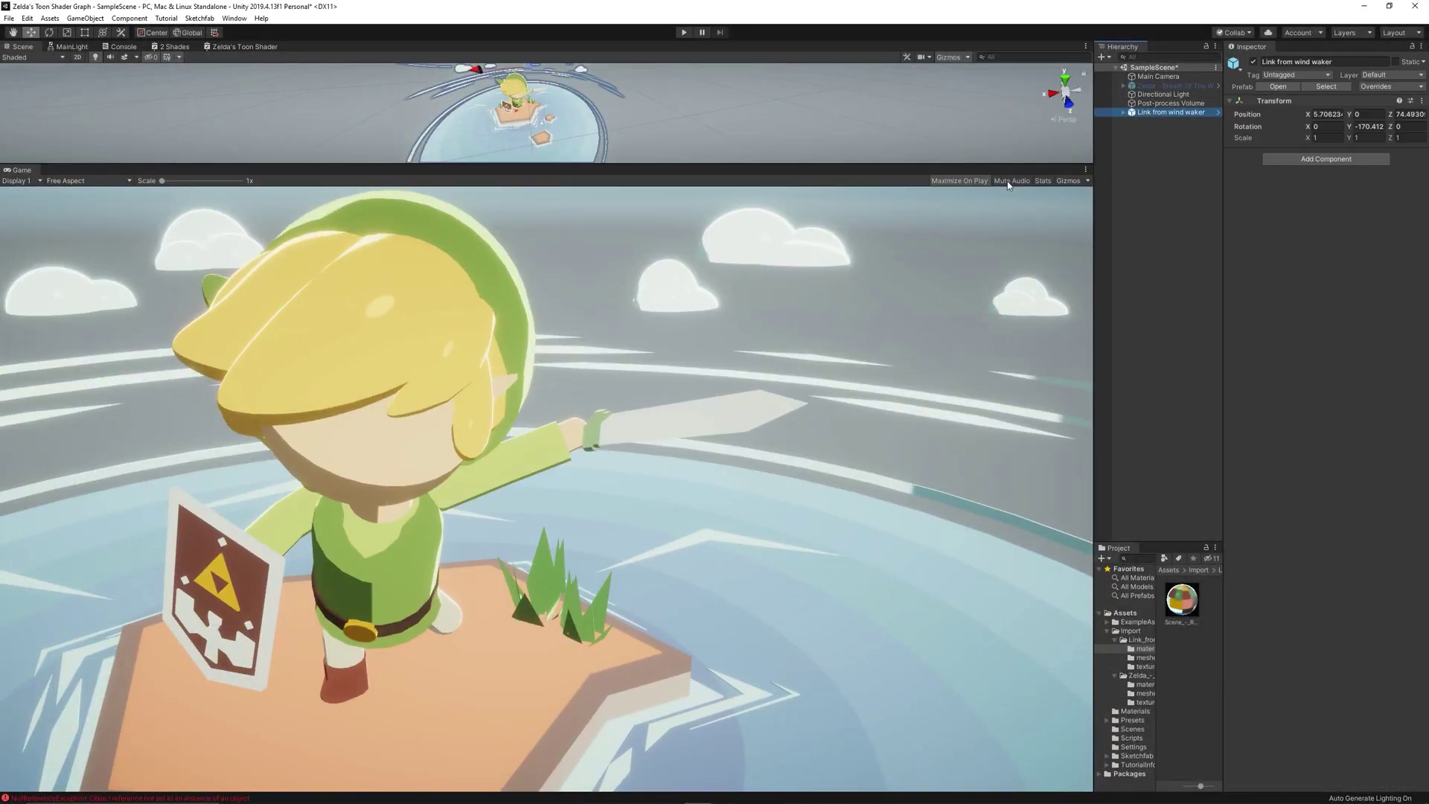
pyautogui.scroll(-2, 535, 151)
pyautogui.moveTo(562, 168); pyautogui.dragTo(562, 169)
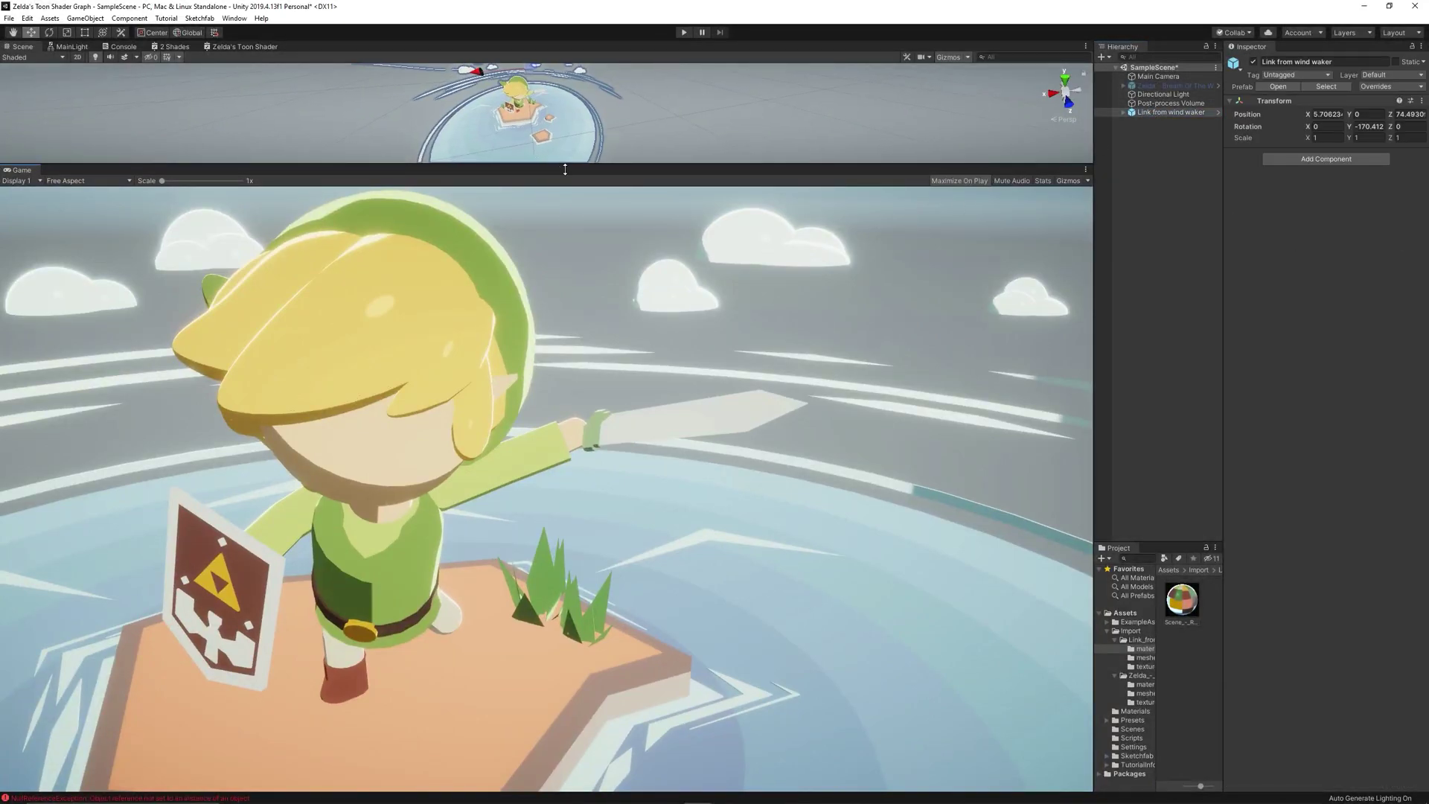
pyautogui.scroll(-3, 563, 140)
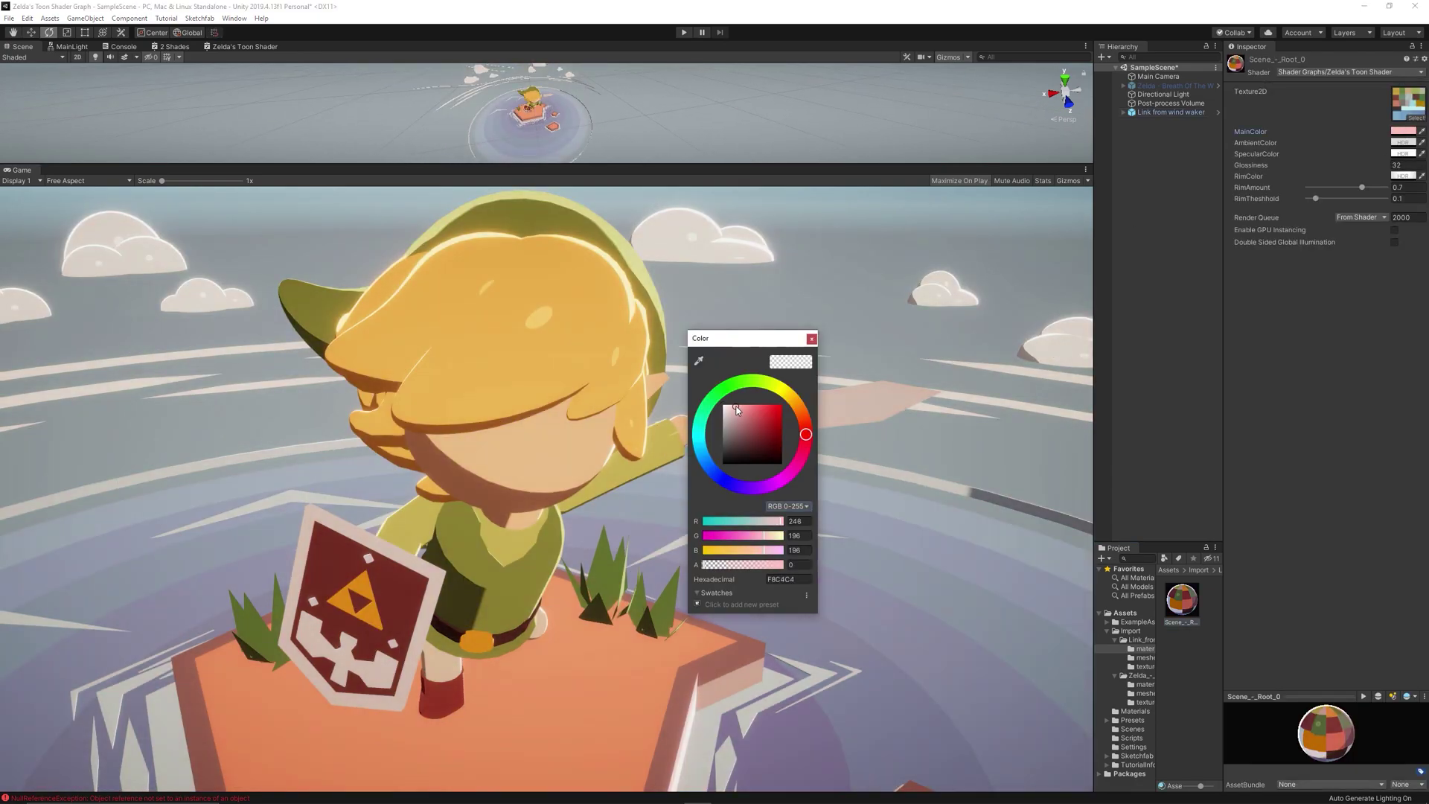
# - Set the Link material's MainColor to a pale peach and its AmbientColor to a soft warm yellow
pyautogui.moveTo(695, 417); pyautogui.dragTo(746, 407)
pyautogui.click(811, 339)
pyautogui.click(1403, 143)
pyautogui.click(704, 424)
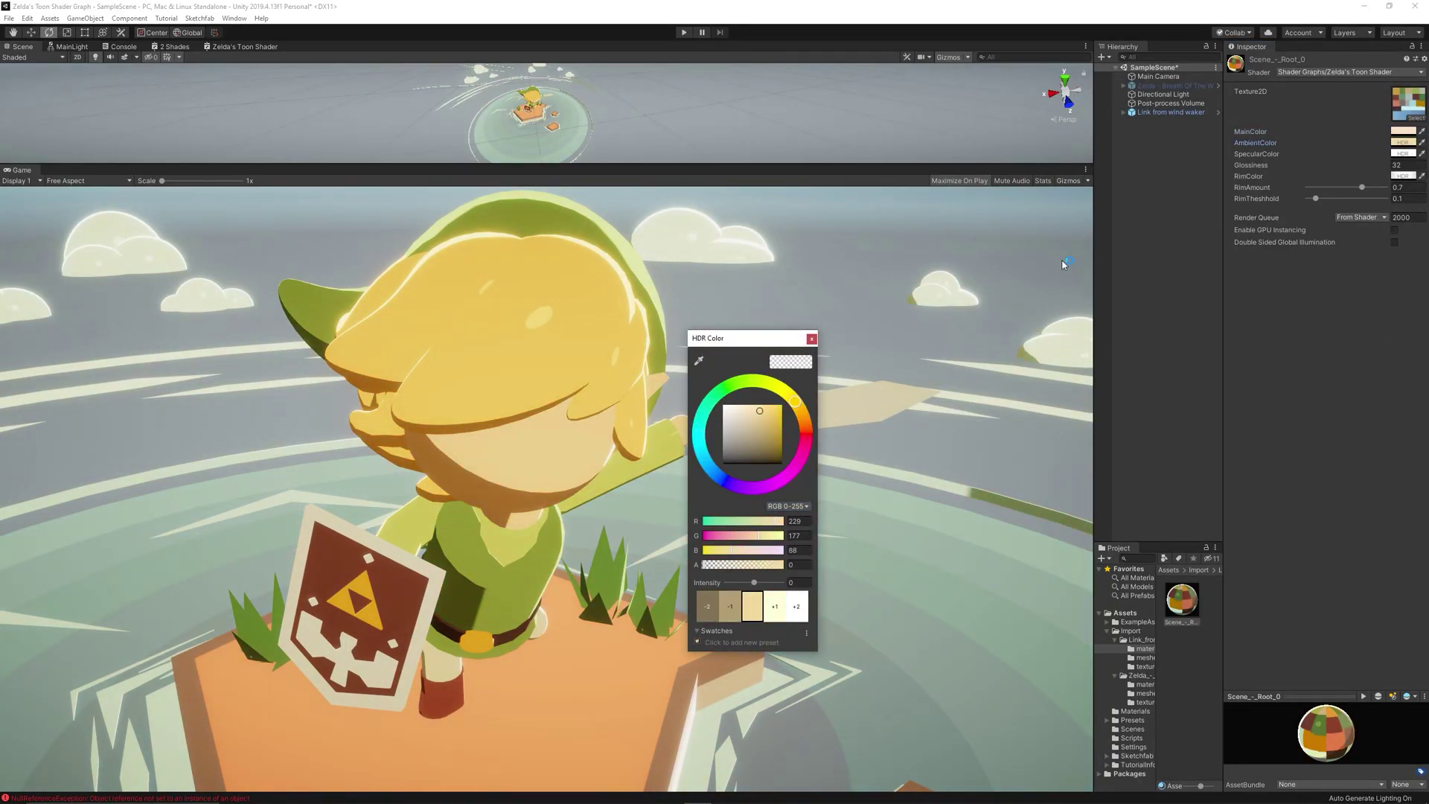
# - Raise the Link material's SpecularColor intensity, set Glossiness to 16.3 and fine-tune RimAmount
pyautogui.click(1403, 154)
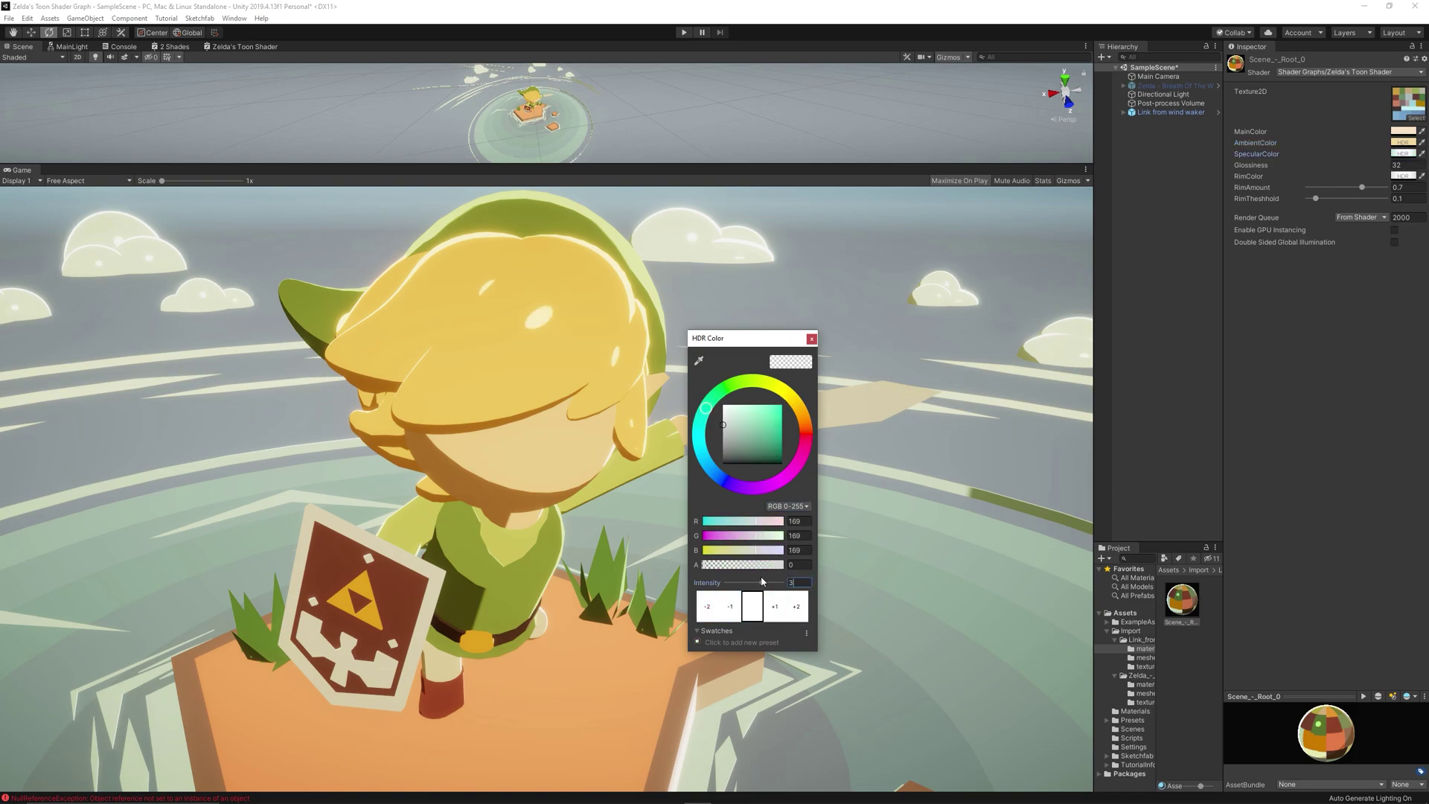
pyautogui.moveTo(1255, 164); pyautogui.dragTo(1198, 183)
pyautogui.moveTo(1362, 187); pyautogui.dragTo(1362, 188)
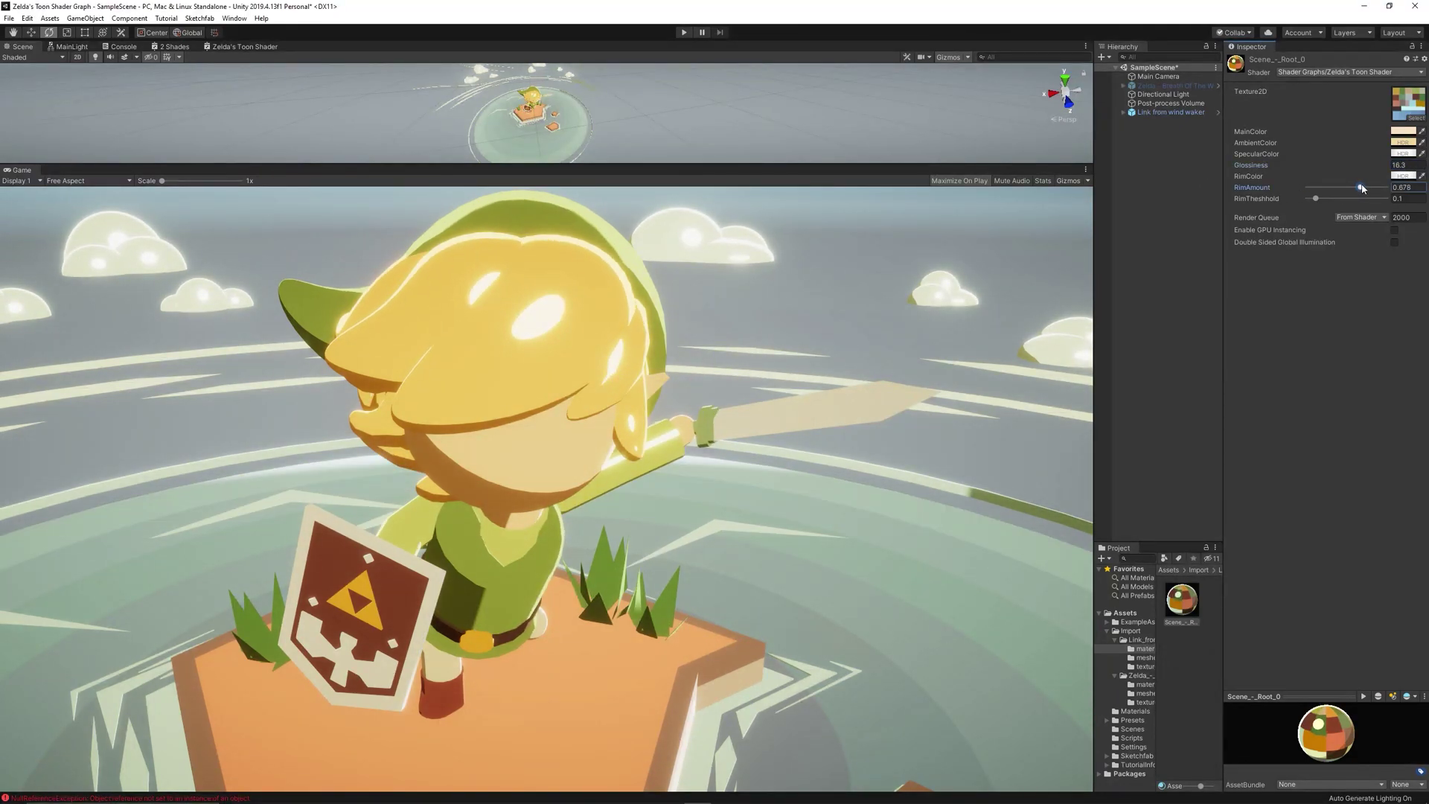